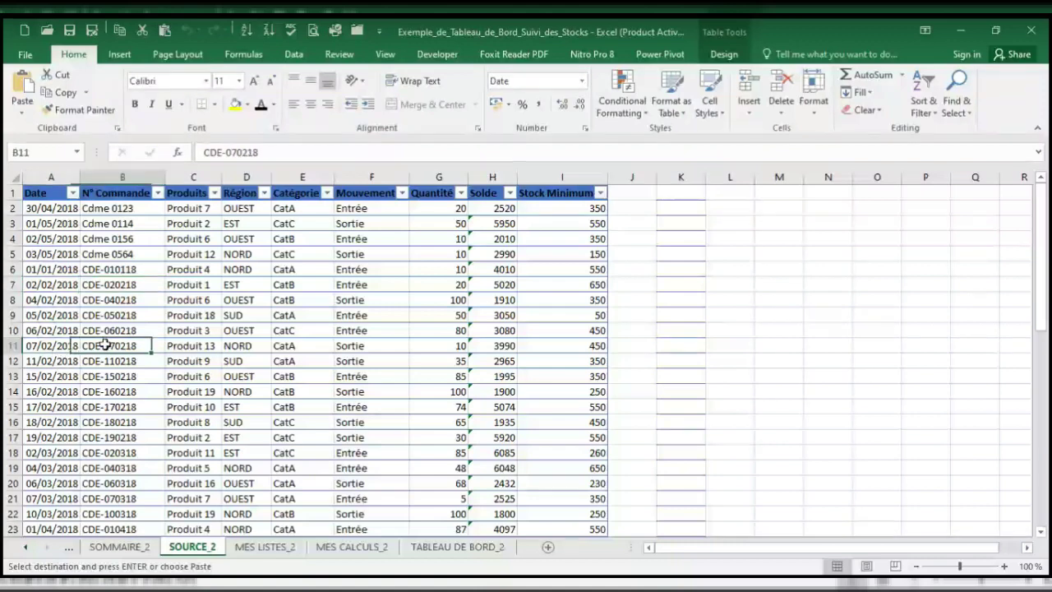
Examine row 11 of the SOURCE_2 table: the product and movement dropdown lists, plus the category and balance formulas.
left_click(190, 345)
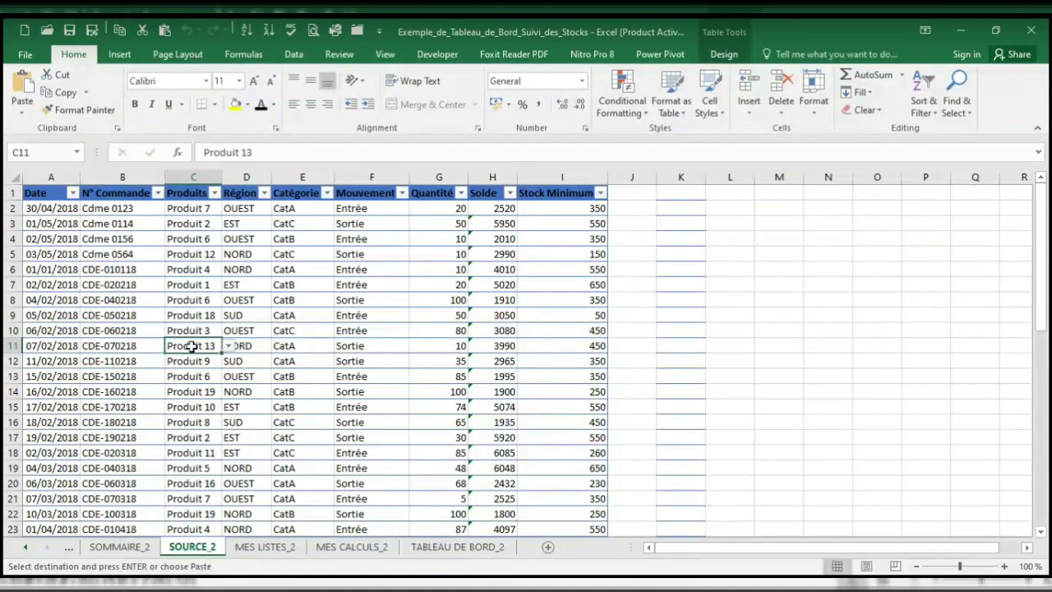
left_click(229, 346)
left_click(228, 346)
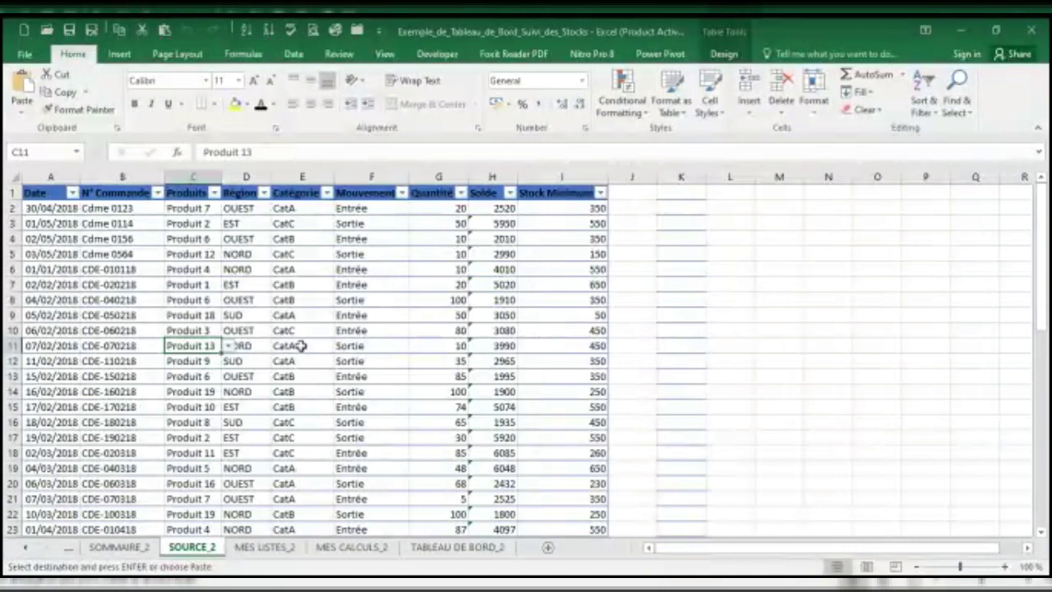
left_click(295, 346)
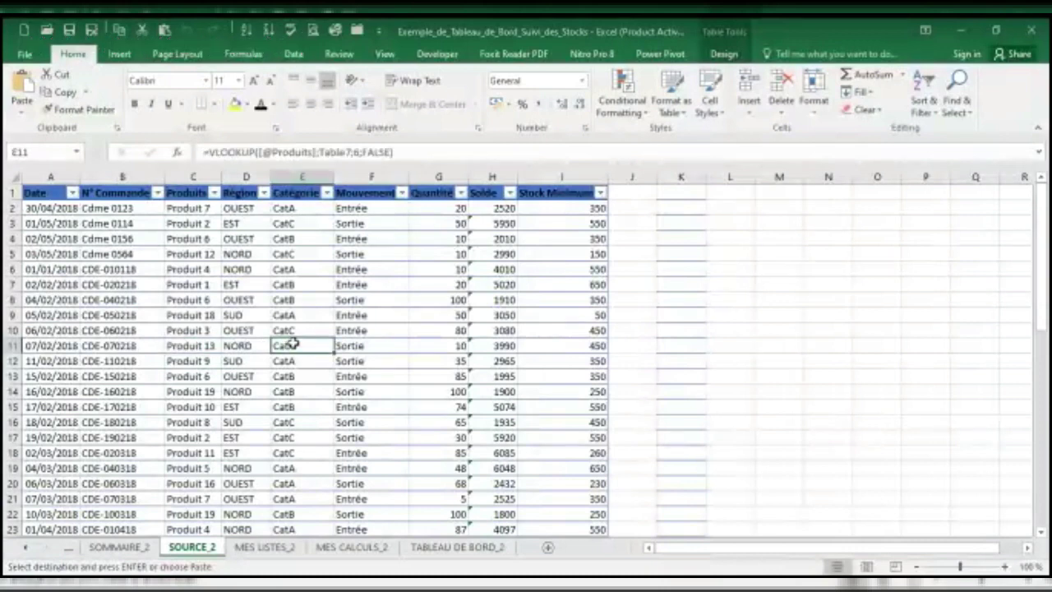
left_click(368, 348)
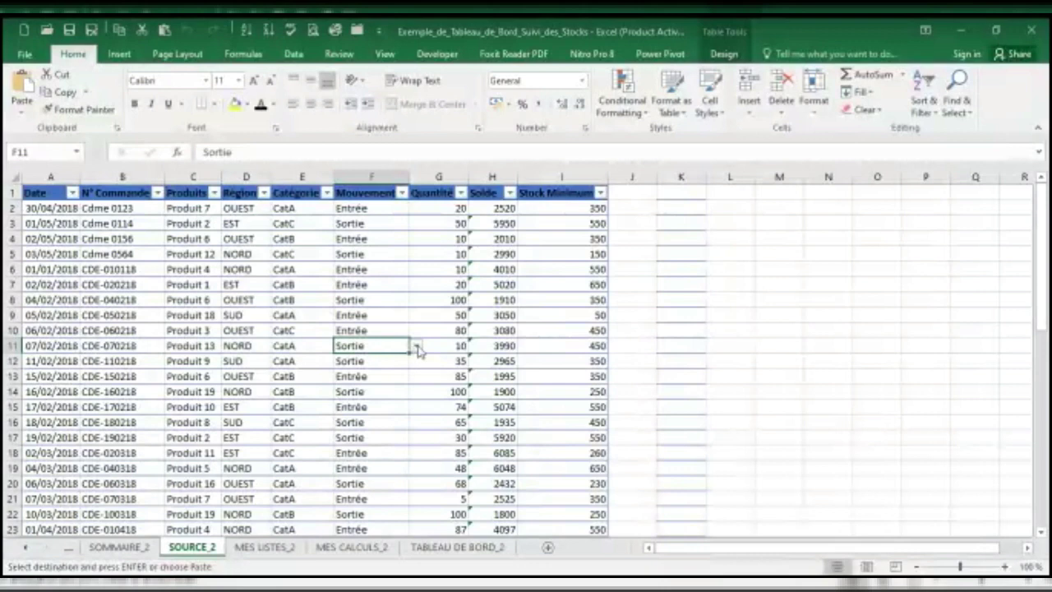
left_click(417, 346)
left_click(417, 347)
left_click(457, 346)
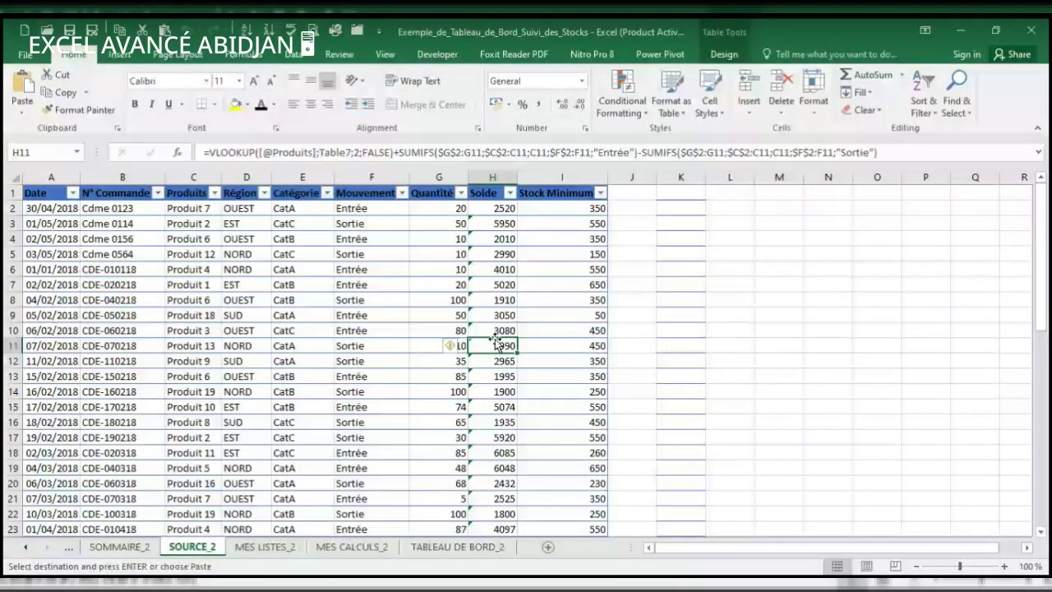
Review the reference lists in MES LISTES_2 and the pivot tables in MES CALCULS_2 that feed the dashboard.
key("ctrl+Page_Down")
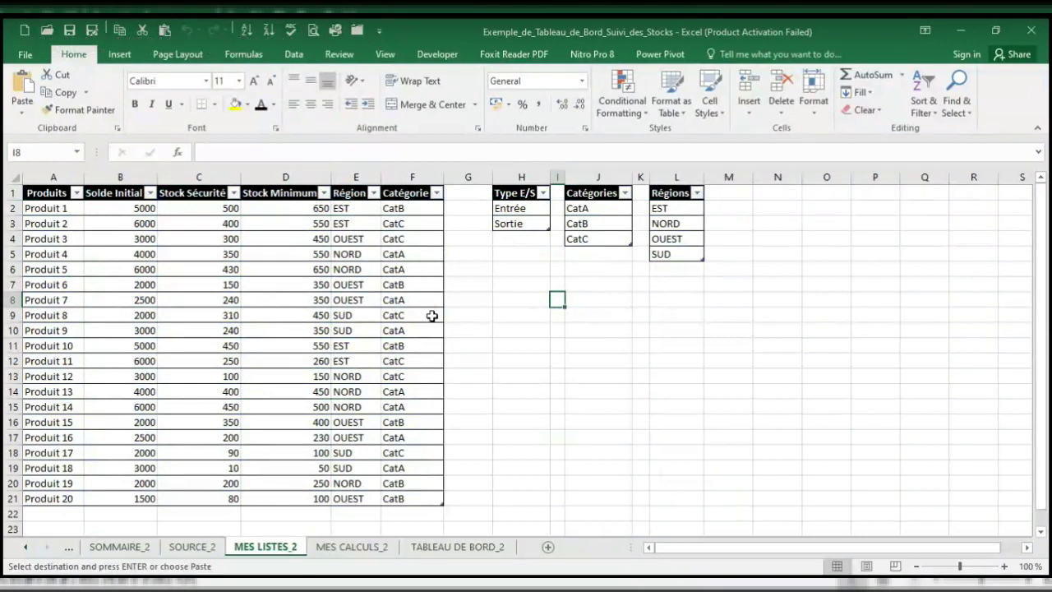
left_click(191, 547)
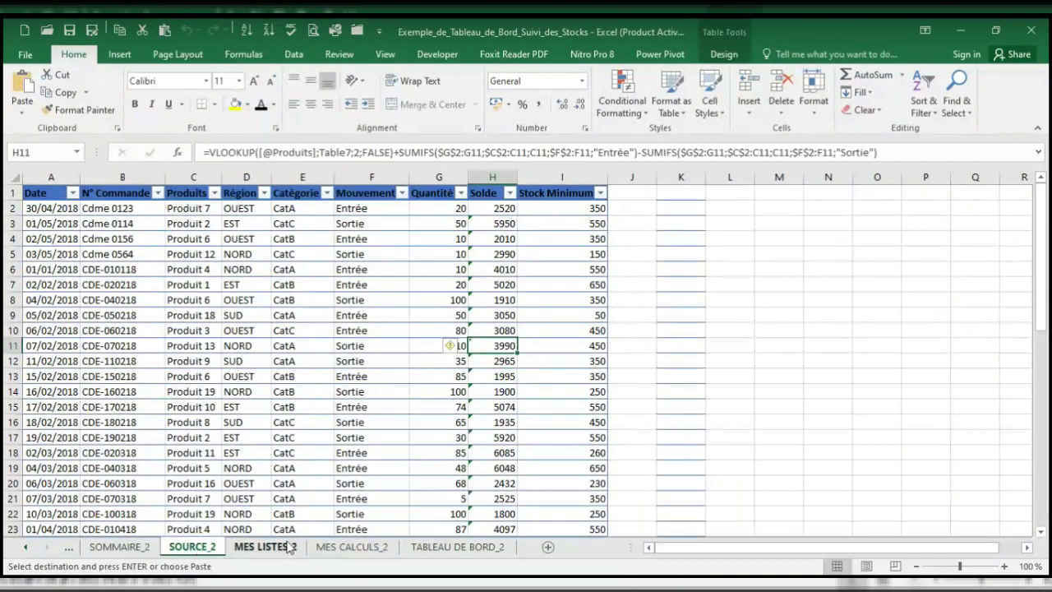
left_click(333, 548)
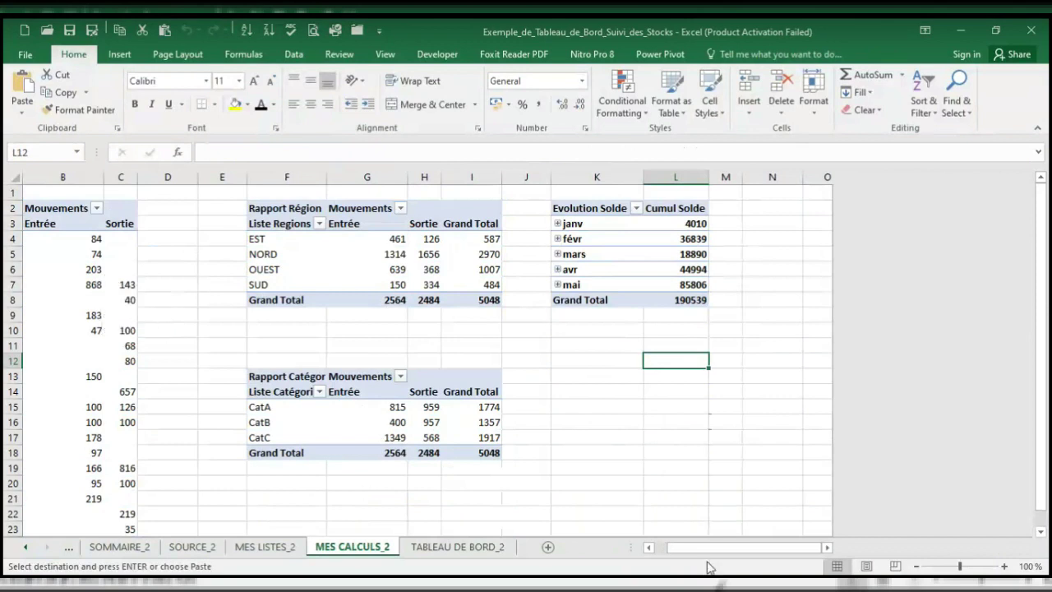
left_click_drag(684, 550, 639, 540)
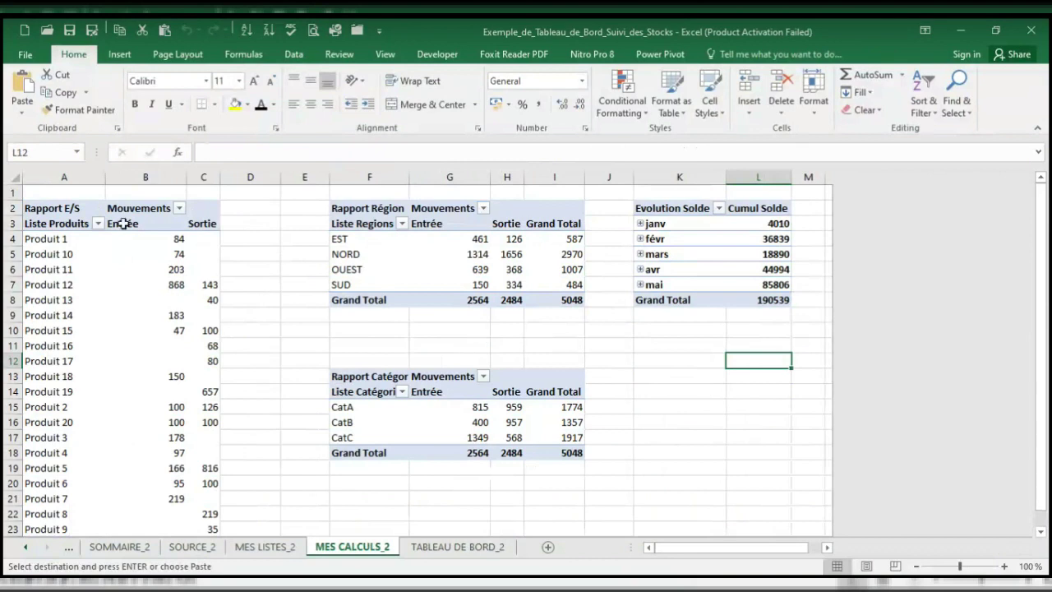
left_click(418, 548)
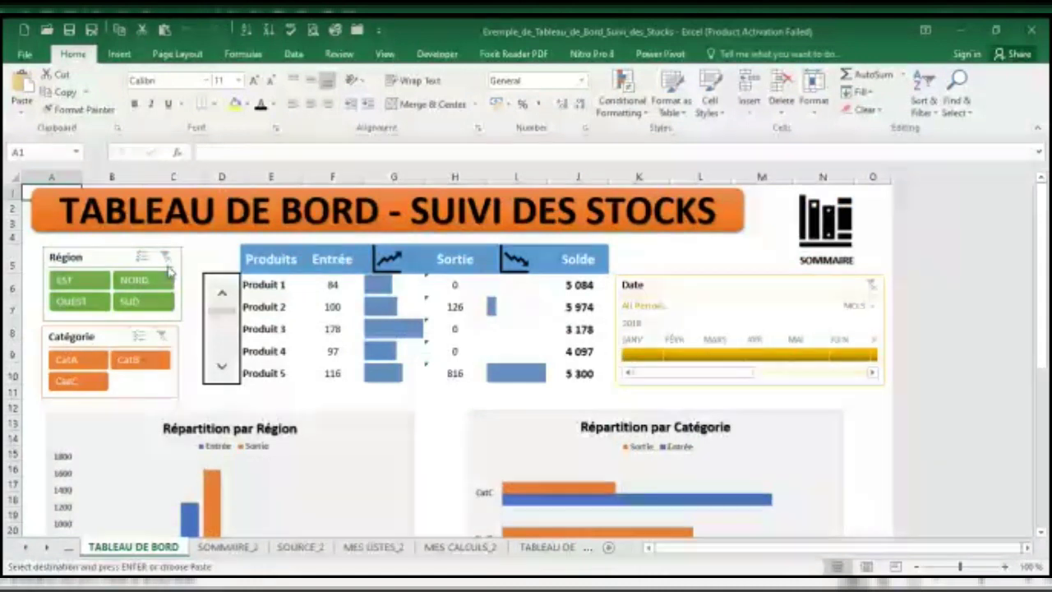
Try the NORD region filter and the product list scroller on the finished TABLEAU DE BORD dashboard.
left_click(140, 281)
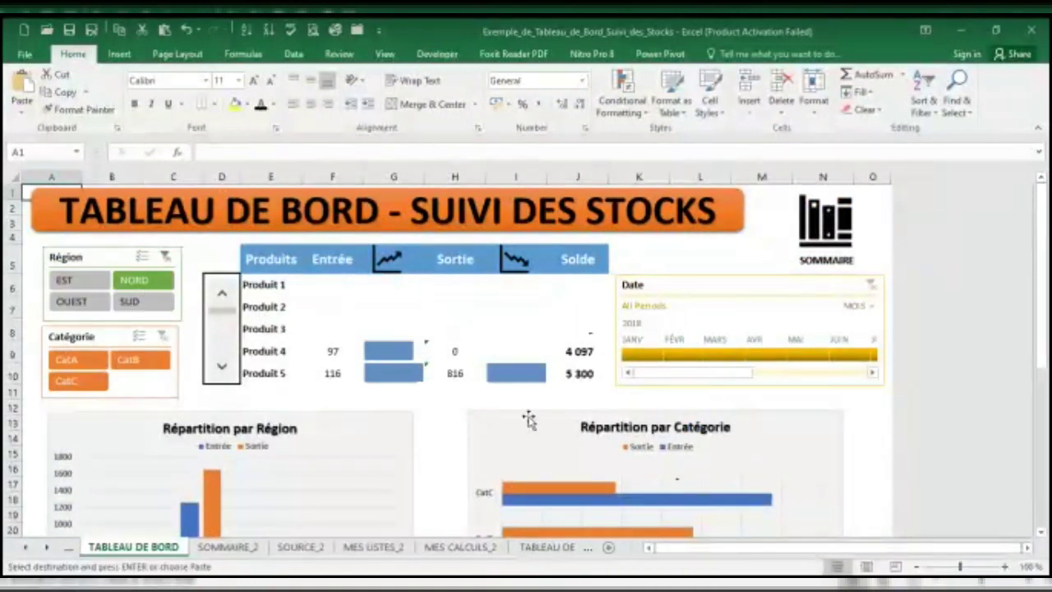
left_click(141, 305)
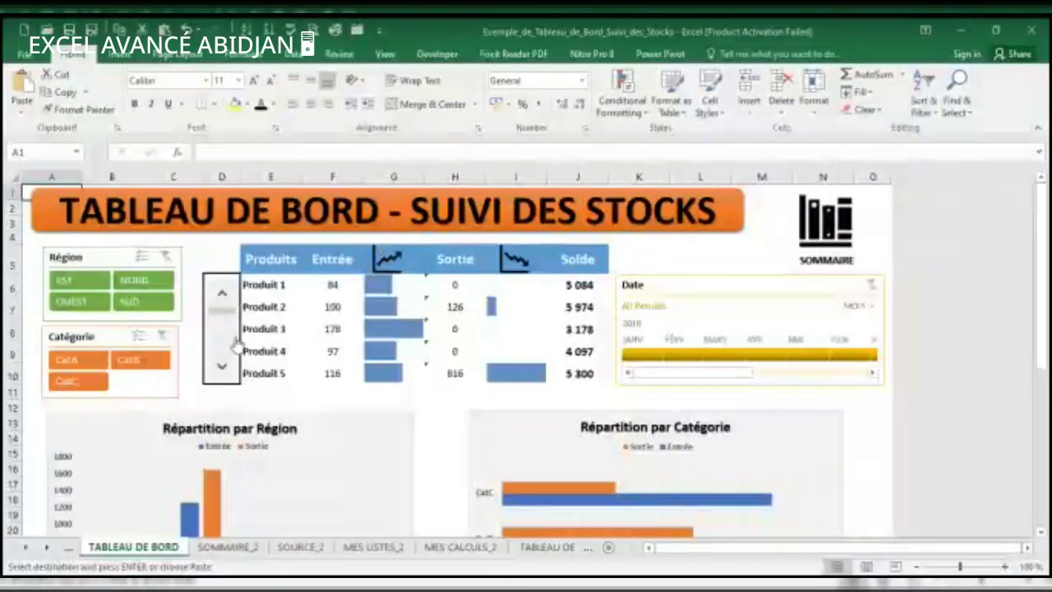
left_click(223, 368)
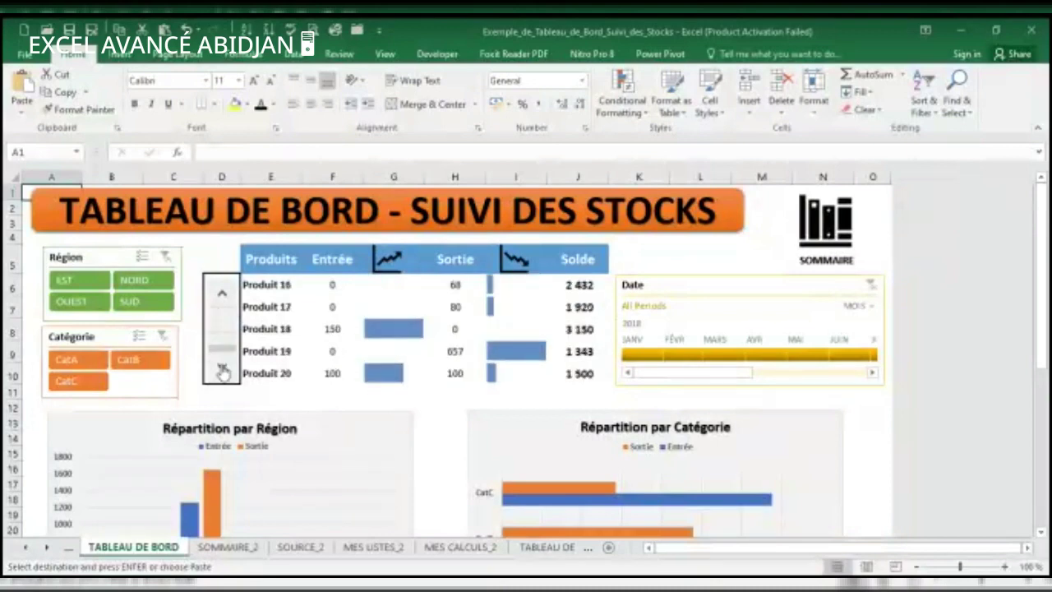
left_click(223, 298)
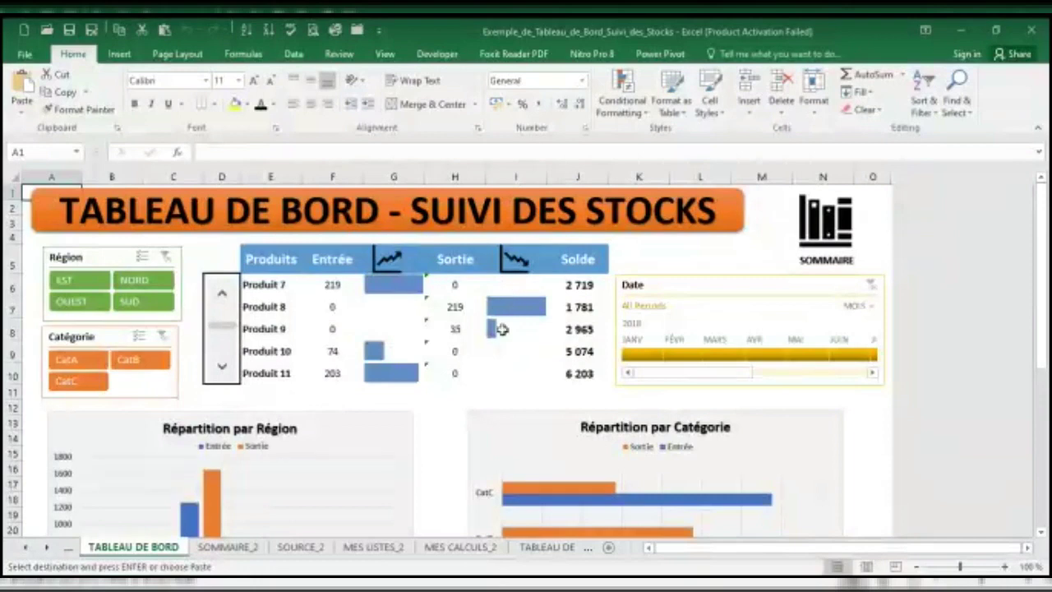
Examine the finished dashboard's region, category and yearly balance charts, and compare it with the TABLEAU DE BORD_2 sheet.
scroll(532, 307, "down", 3)
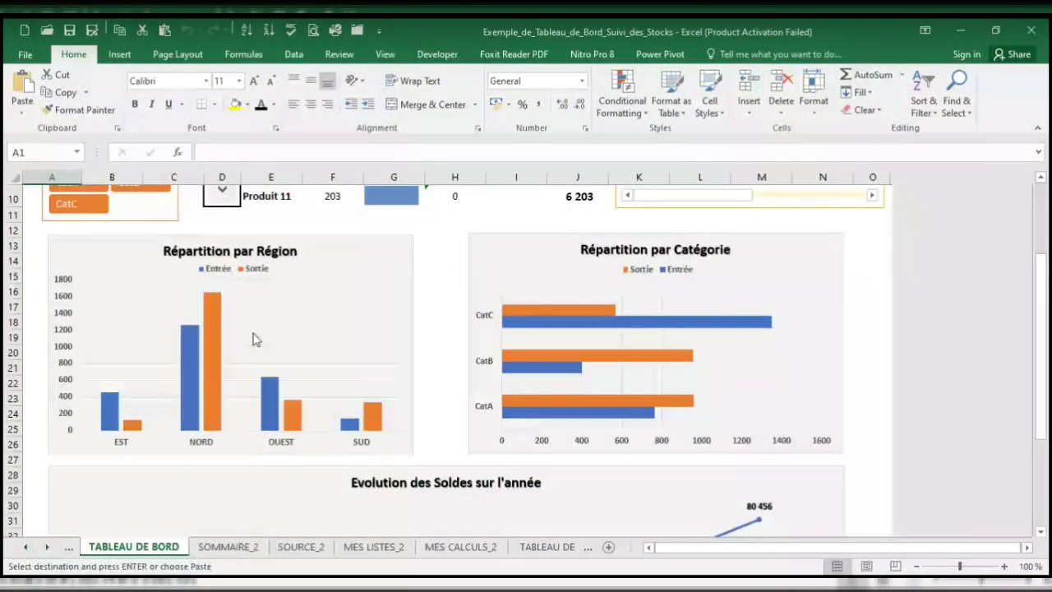
scroll(653, 344, "down", 4)
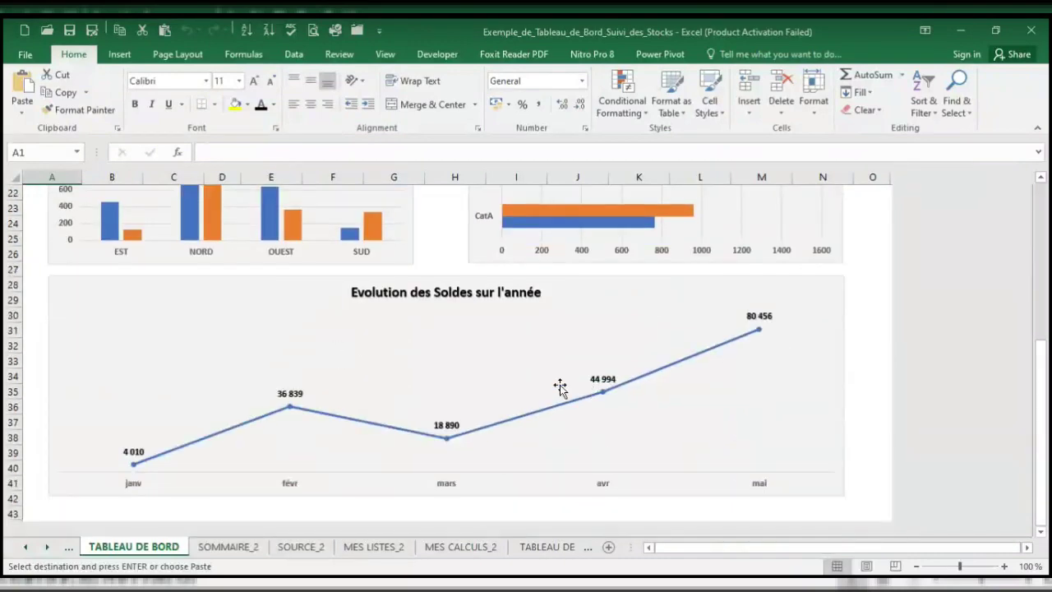
scroll(559, 388, "down", 2)
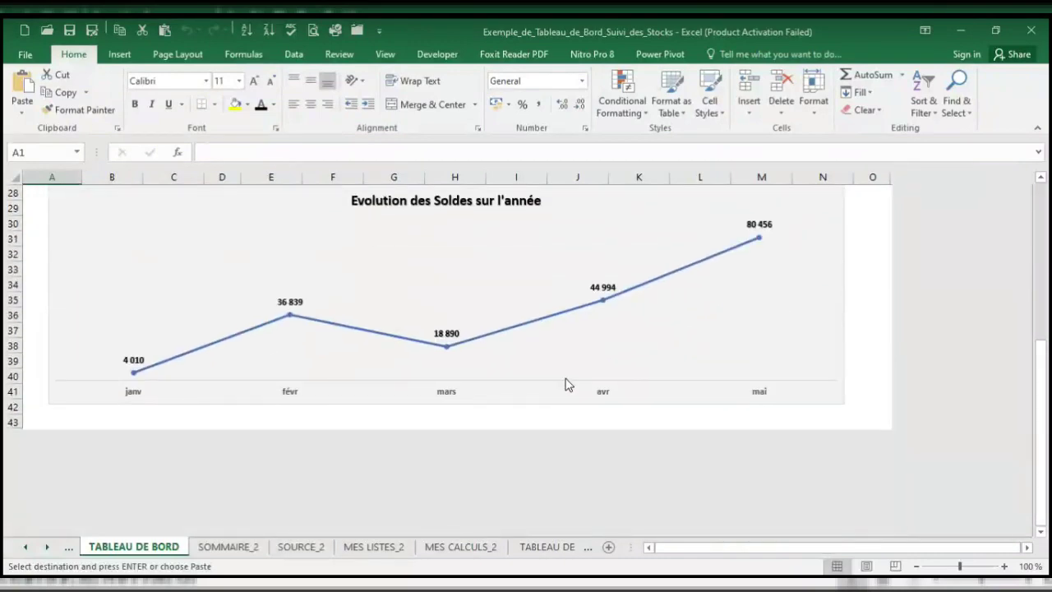
scroll(564, 378, "up", 4)
scroll(564, 371, "up", 5)
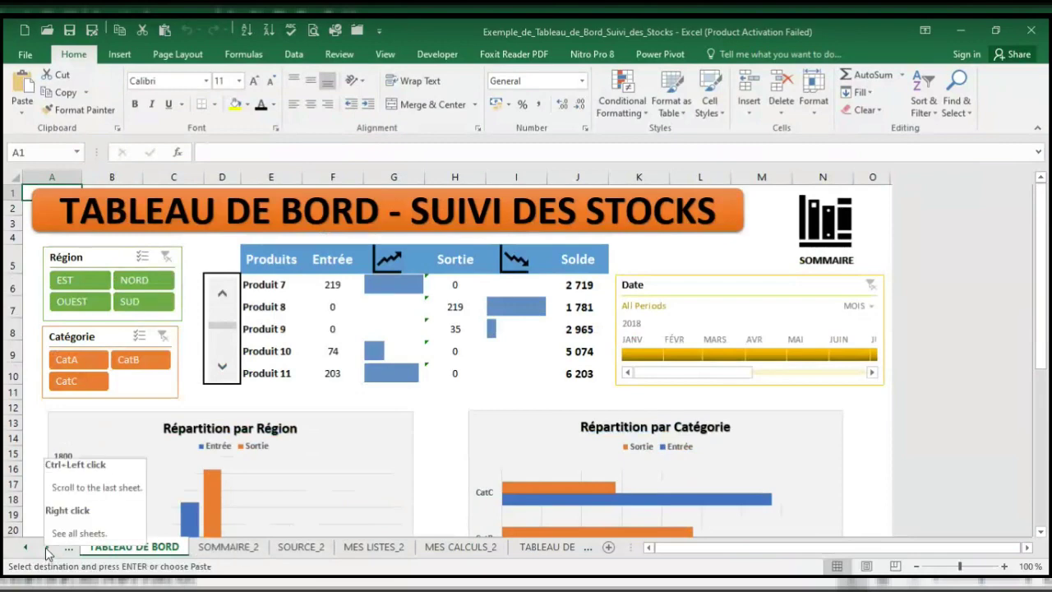
left_click(462, 549)
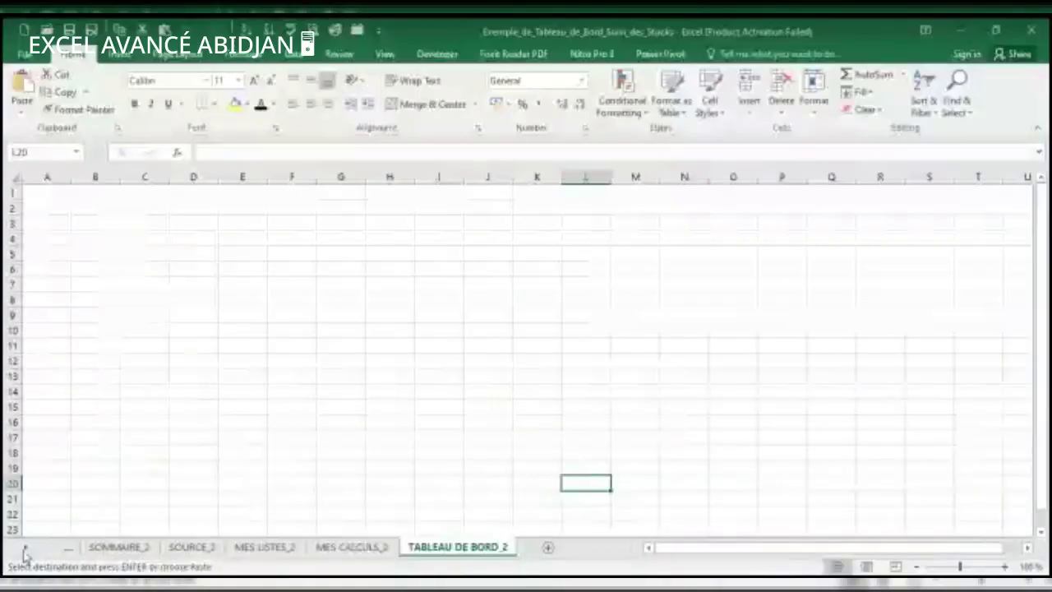
left_click(68, 547)
left_click(107, 549)
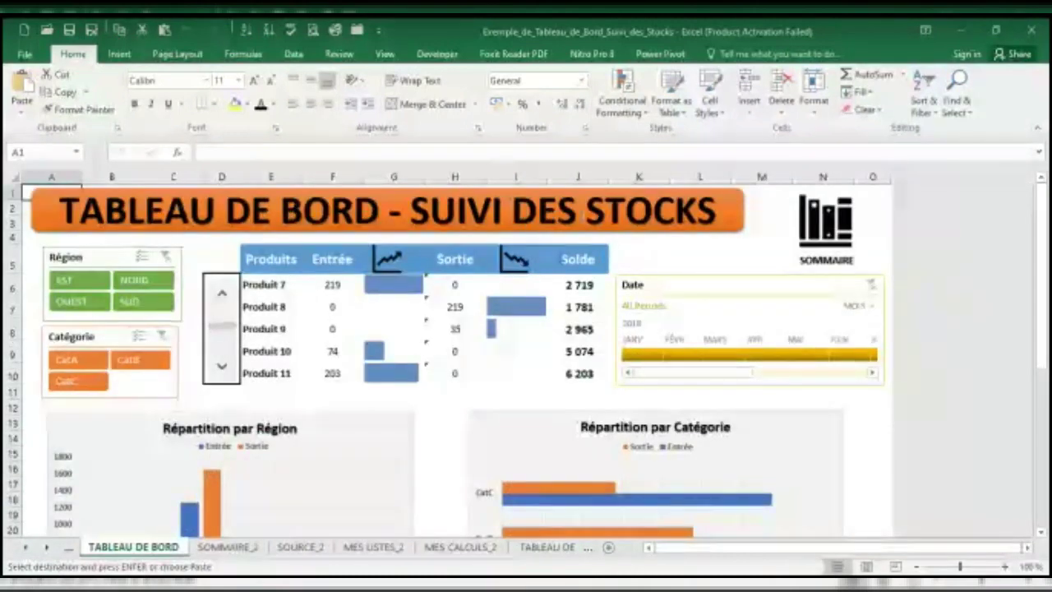
Draw a rounded rectangle about 24.8 by 3 cm at the top of TABLEAU DE BORD_2, containing the text "TABLEAU DE BORD - SUIVI DES STOCKS".
left_click(543, 548)
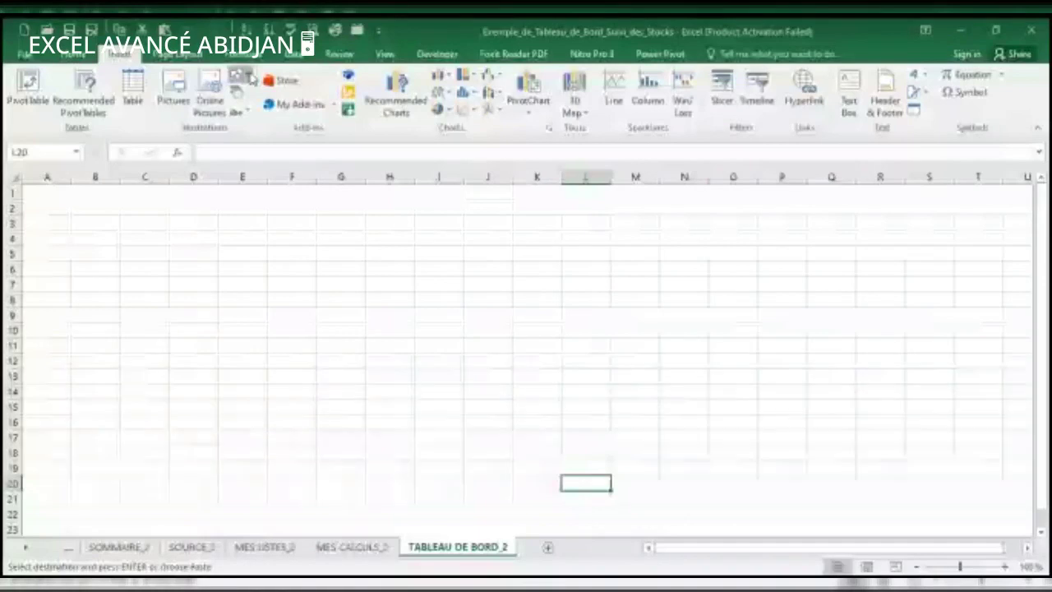
left_click(242, 77)
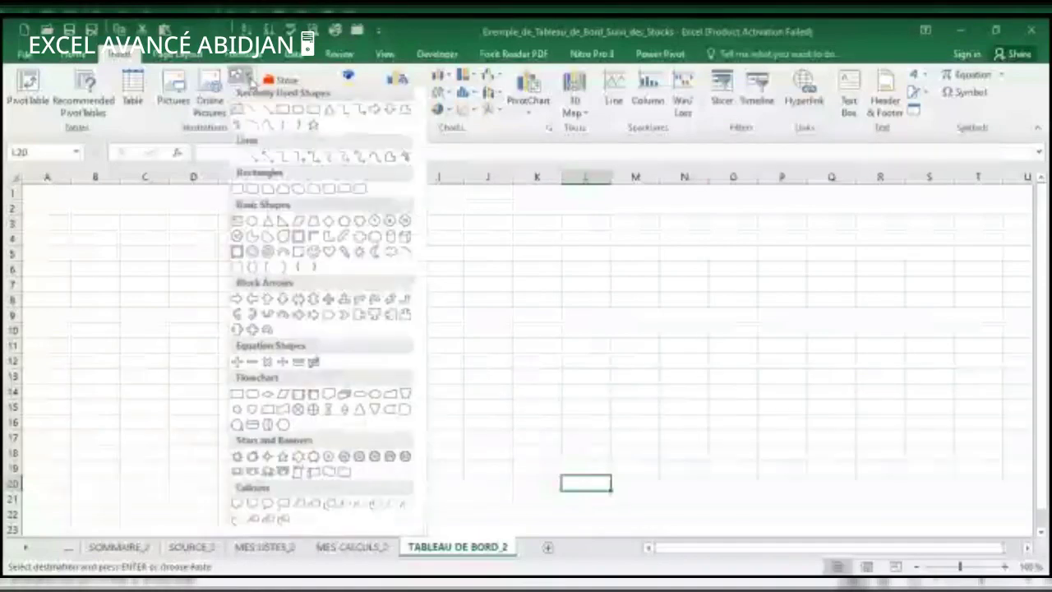
left_click(299, 112)
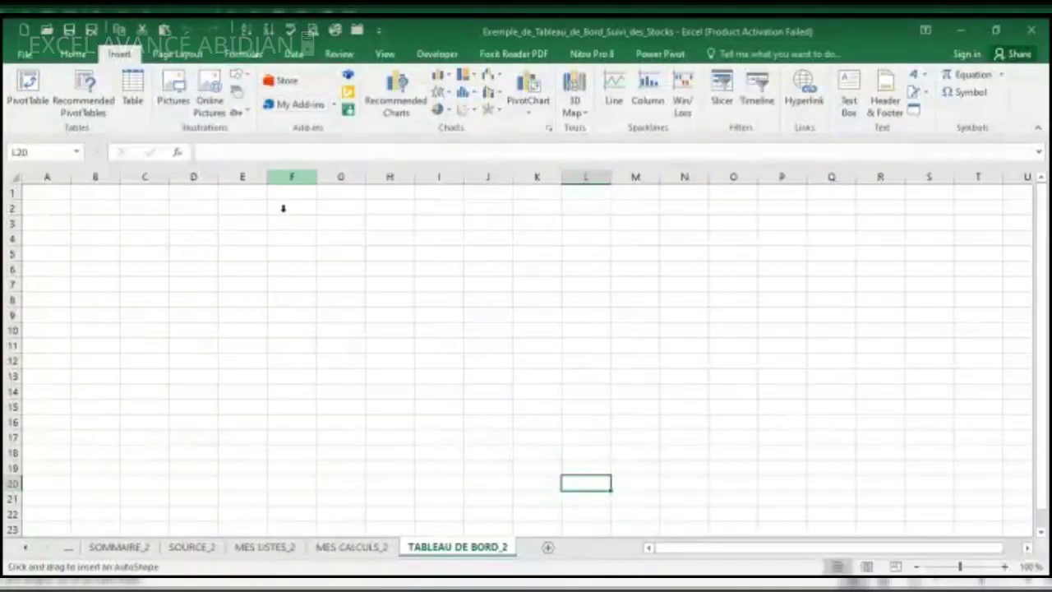
left_click_drag(107, 192, 828, 282)
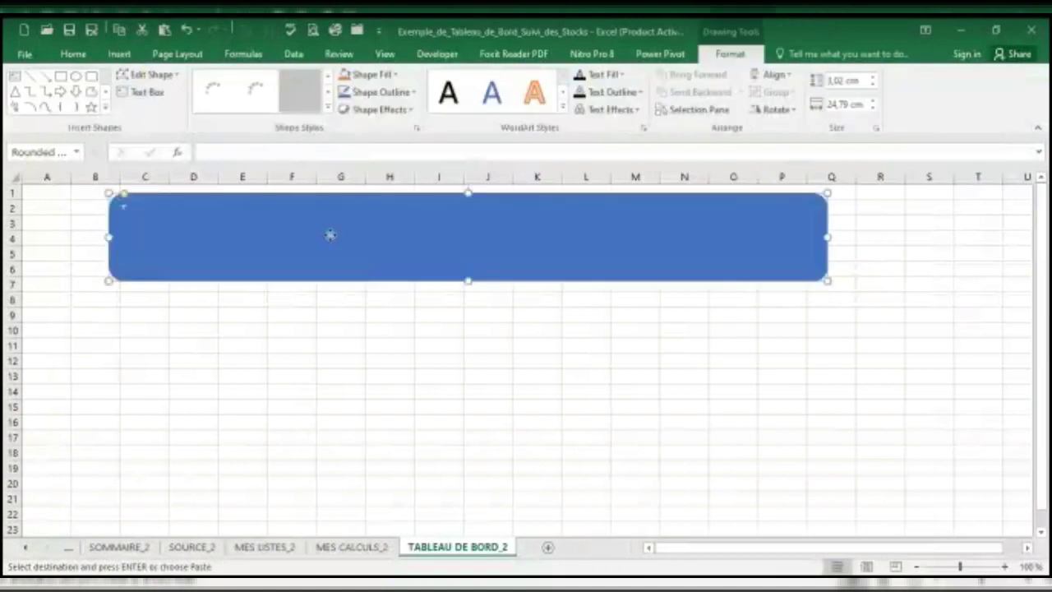
right_click(284, 227)
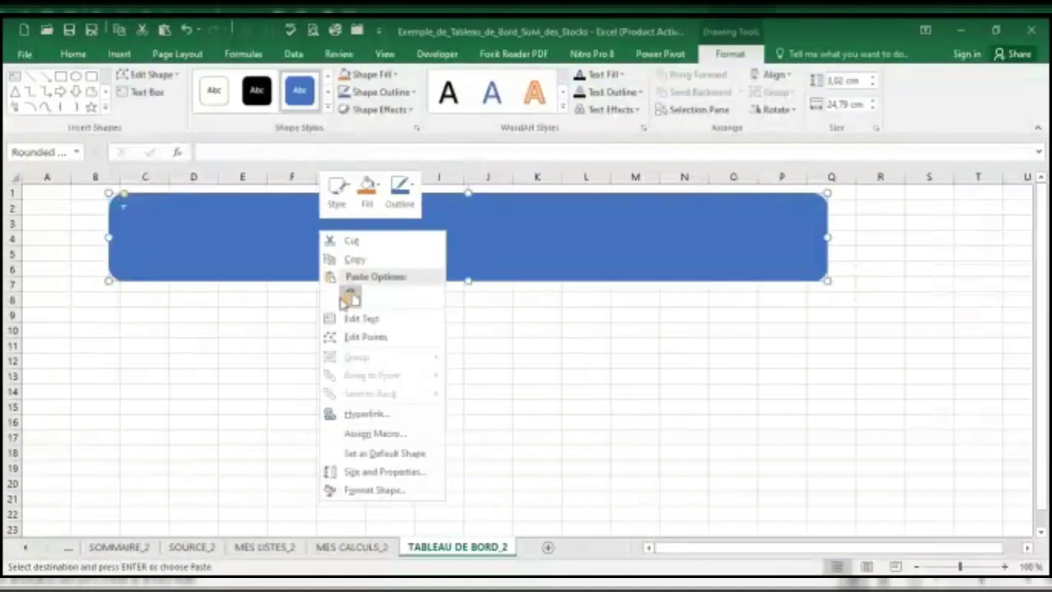
left_click(348, 299)
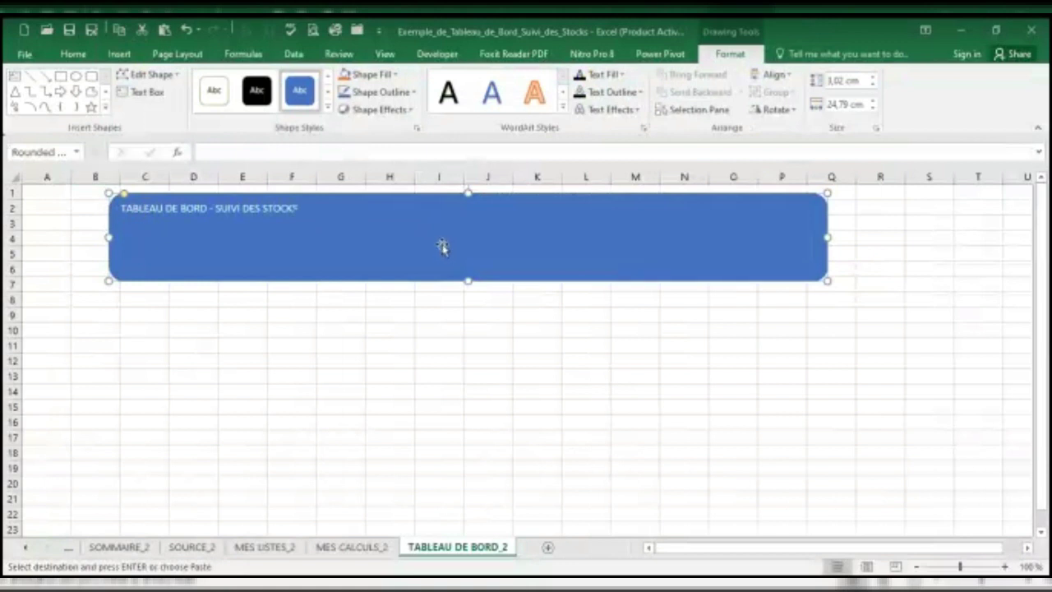
Center the banner's title text horizontally and vertically and enlarge it to font size 40.
key("ctrl+a")
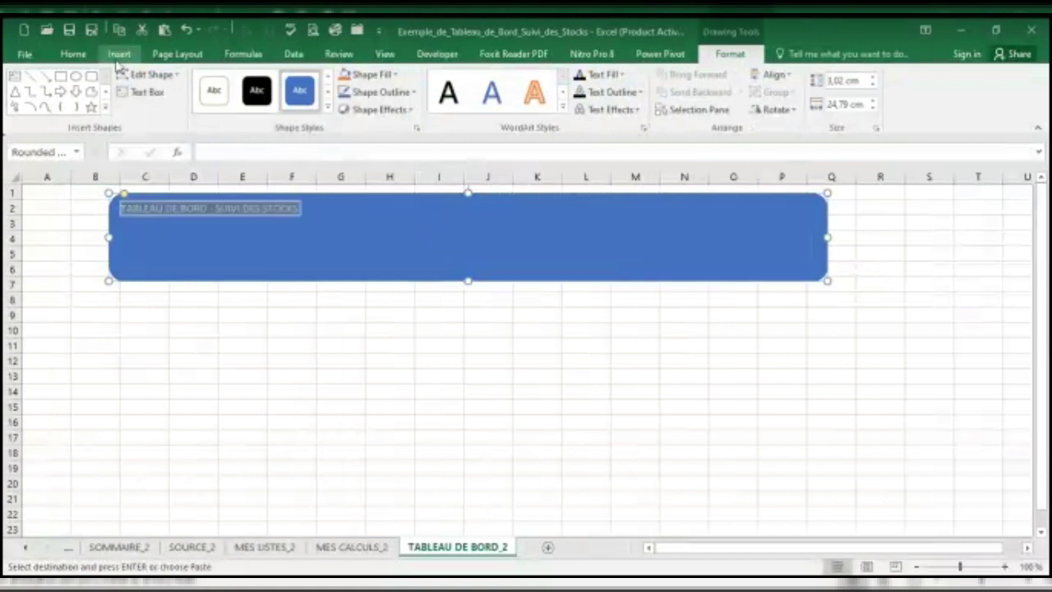
left_click(73, 53)
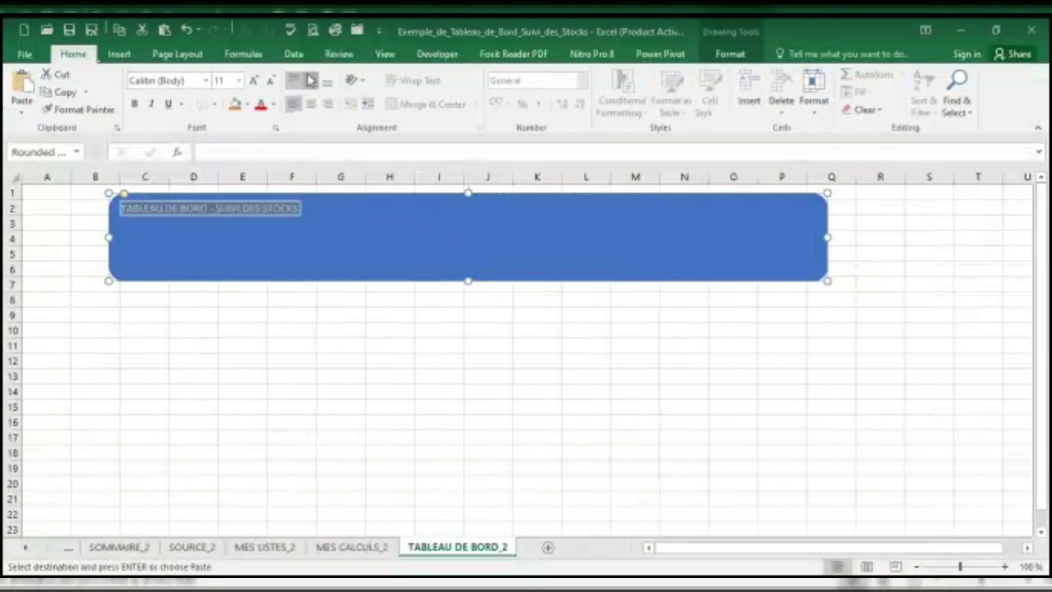
left_click(311, 79)
left_click(310, 104)
left_click(253, 80)
left_click(253, 81)
left_click(254, 80)
left_click(254, 81)
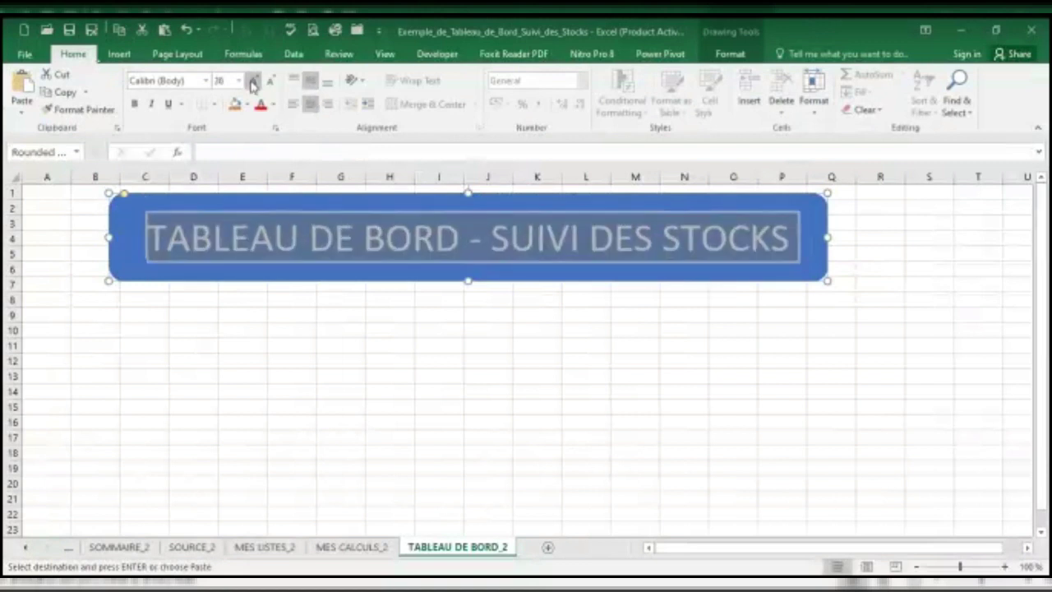
left_click(344, 205)
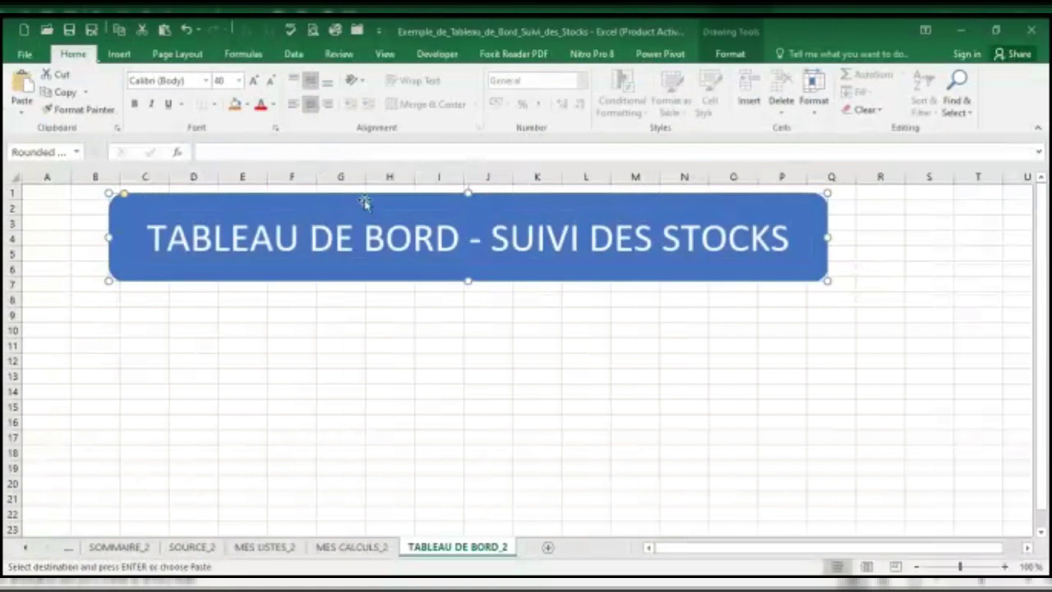
Change the font color of the banner's title text to black.
triple_click(396, 237)
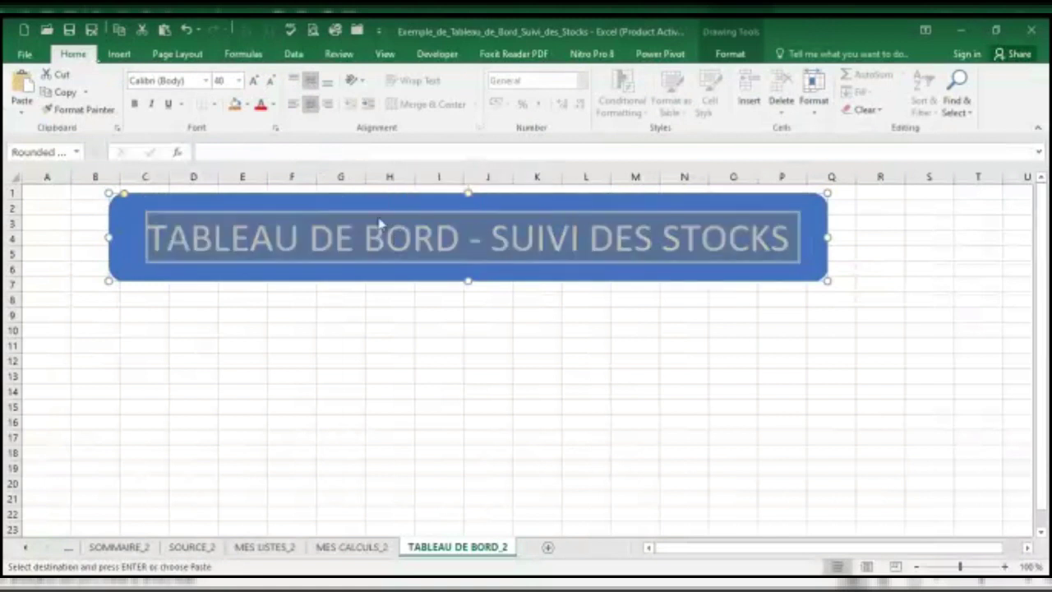
left_click(273, 105)
left_click(274, 126)
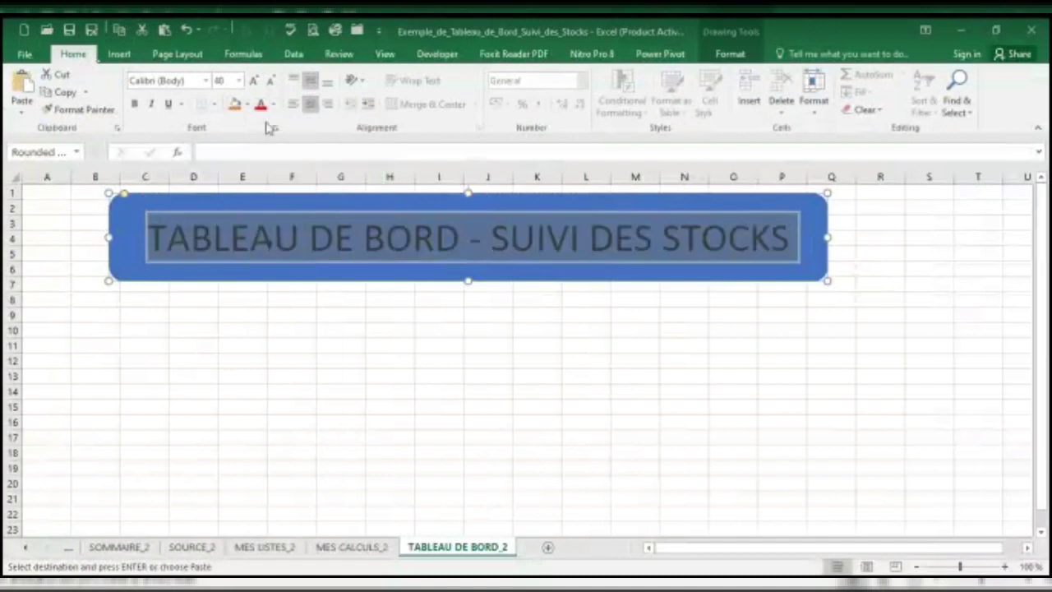
left_click(262, 200)
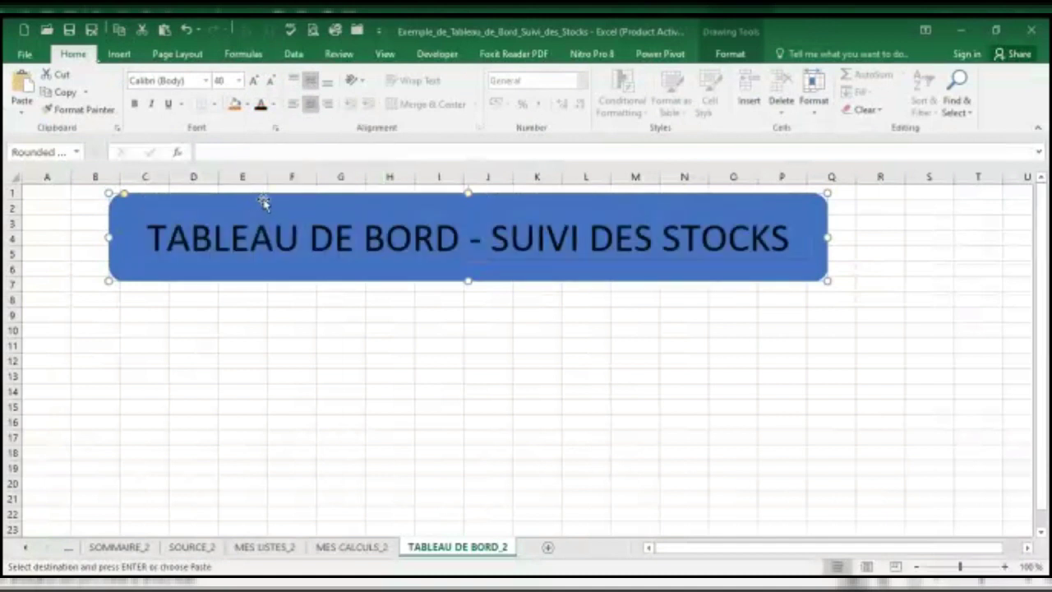
Fill the title banner with the solid base orange theme color, after trying darker and lighter orange shades.
right_click(277, 213)
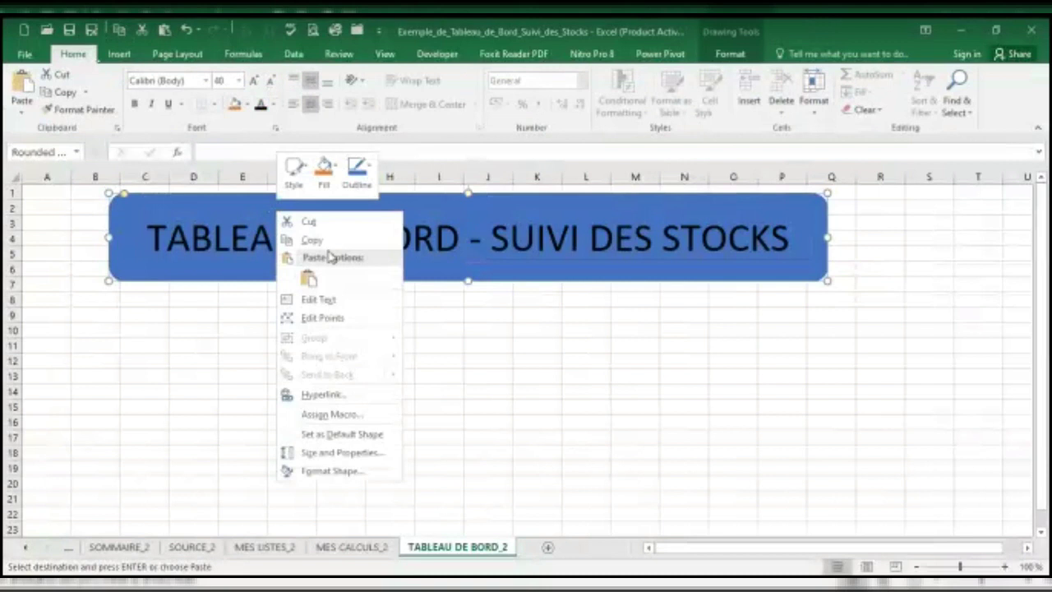
left_click(333, 472)
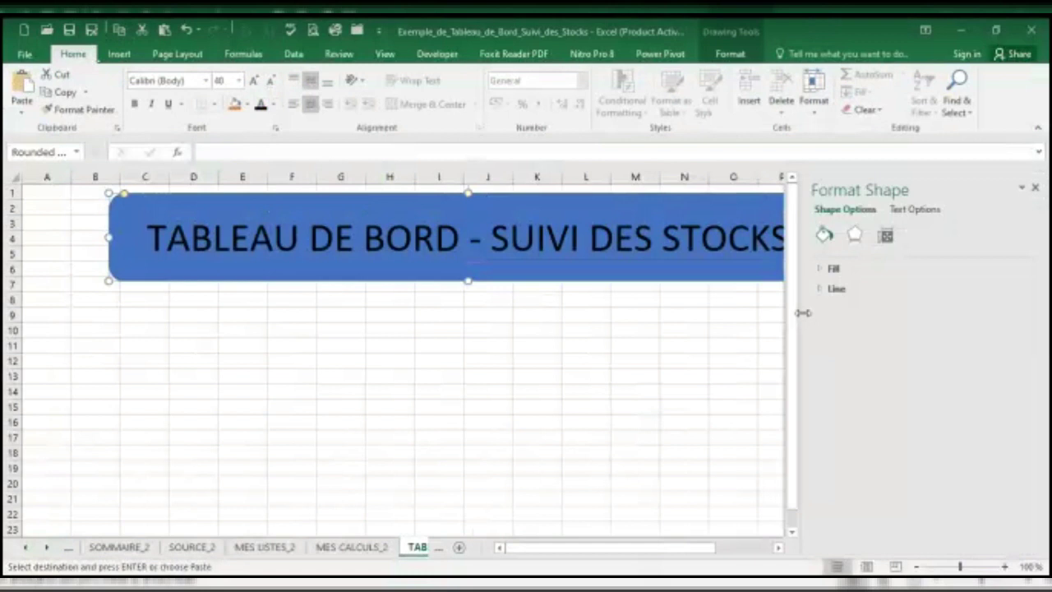
left_click(825, 270)
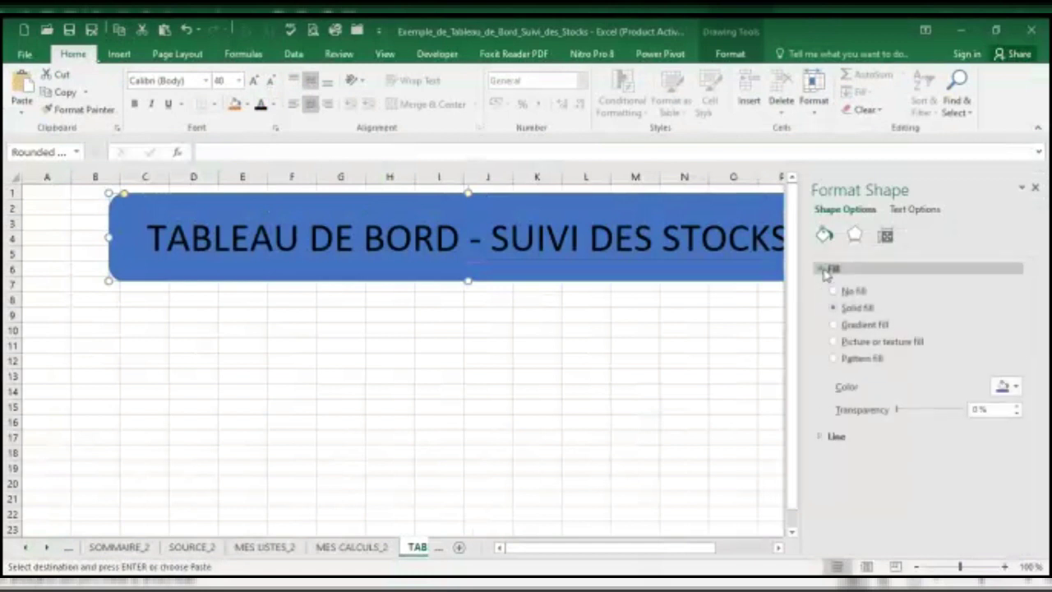
left_click(1018, 387)
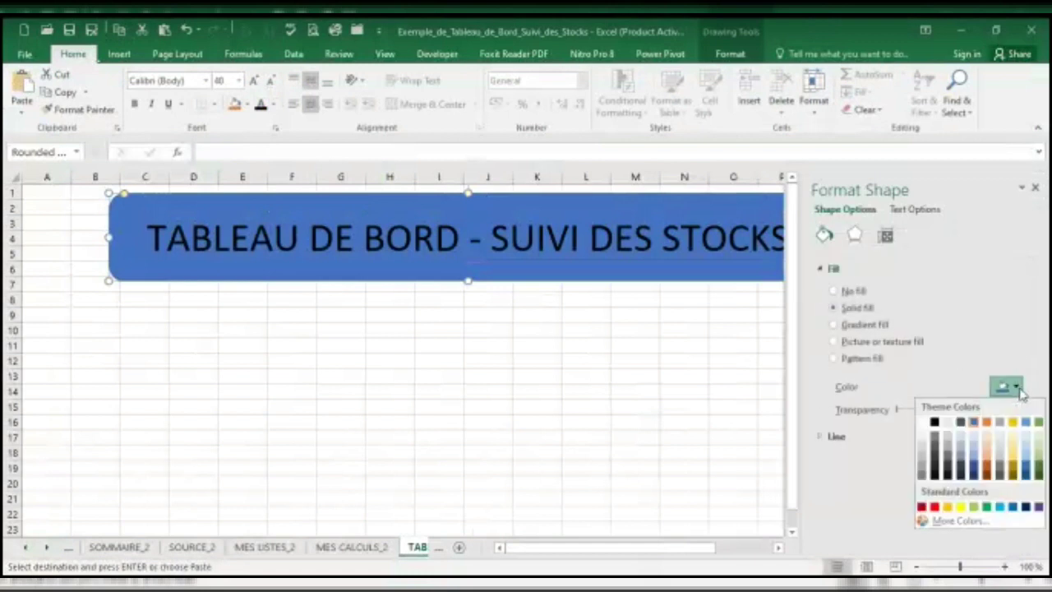
left_click(989, 483)
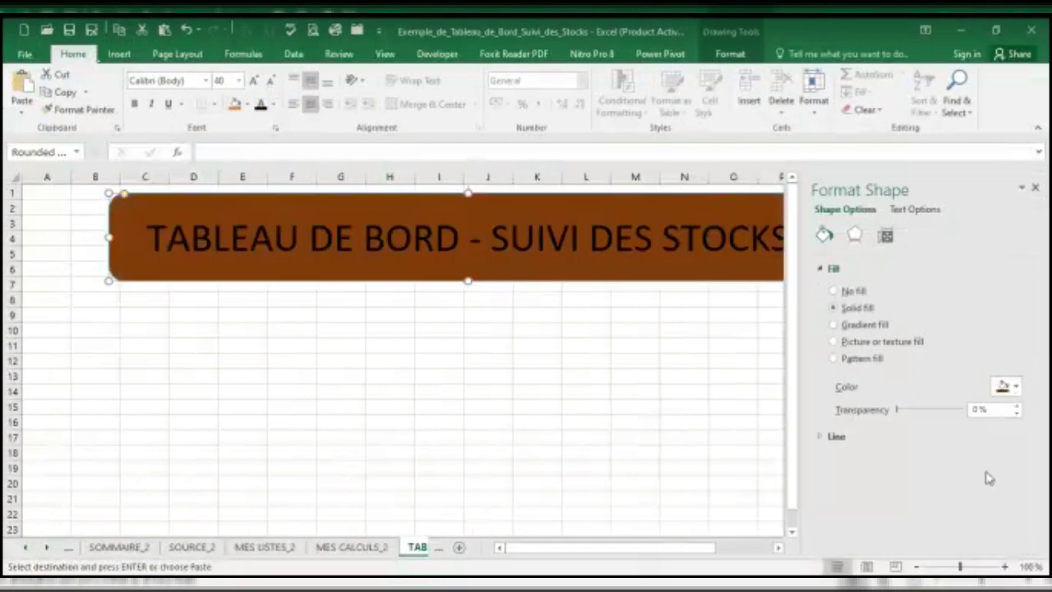
left_click(1018, 387)
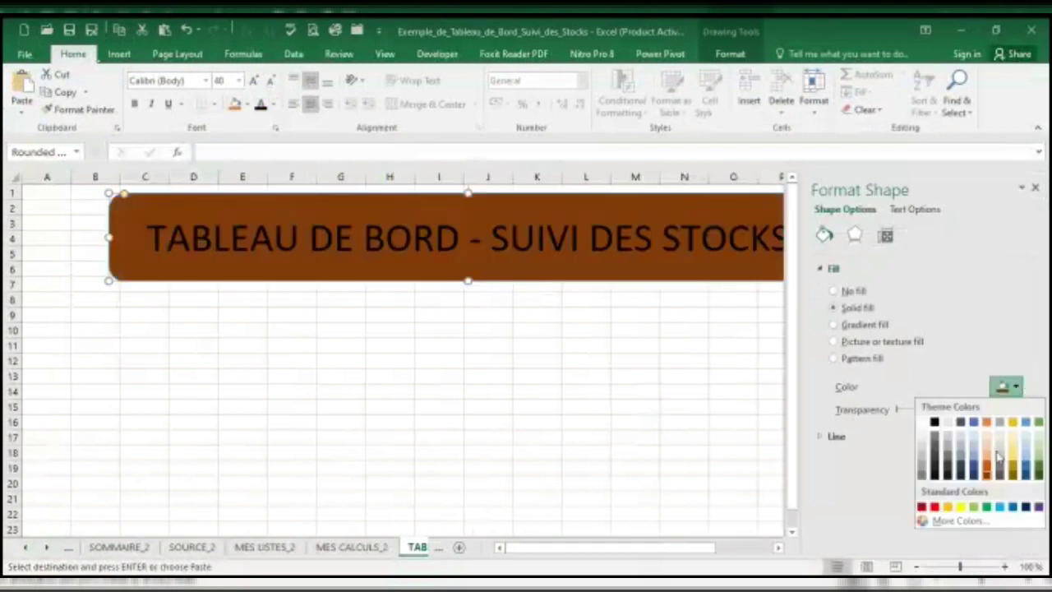
left_click(988, 474)
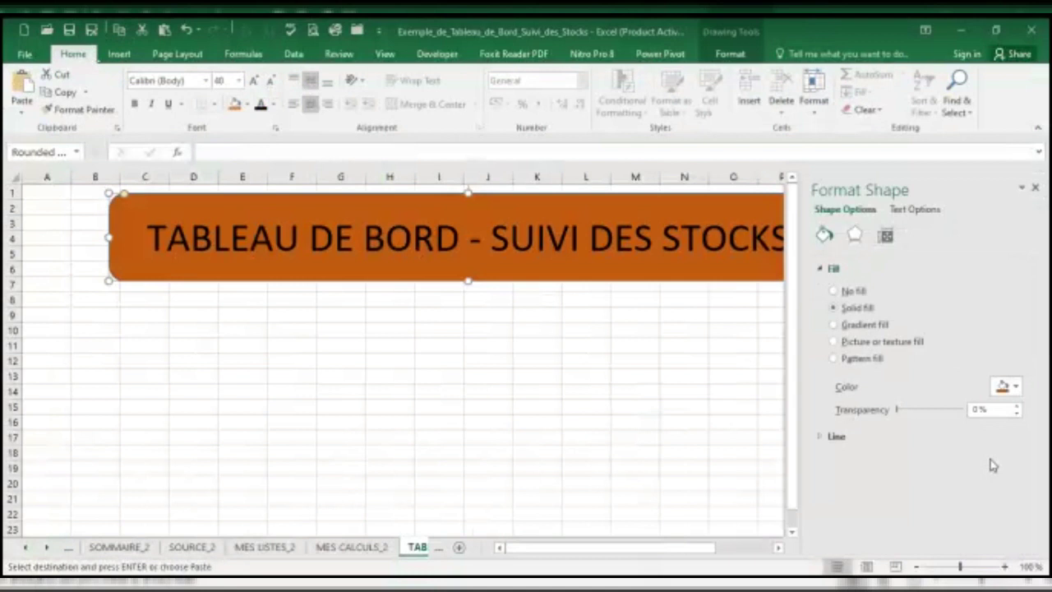
left_click(1018, 388)
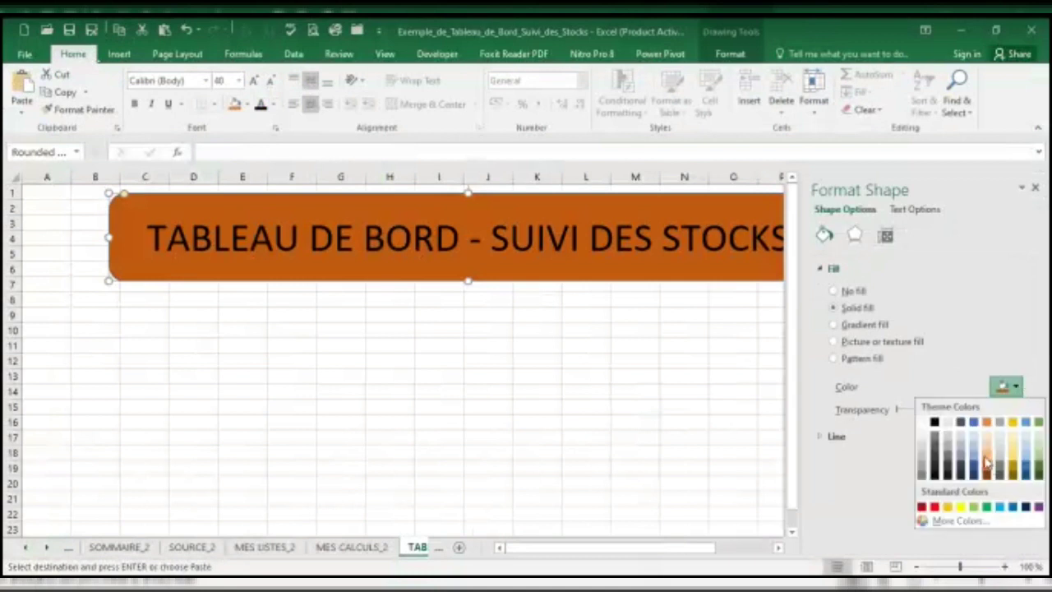
left_click(987, 462)
left_click(1018, 388)
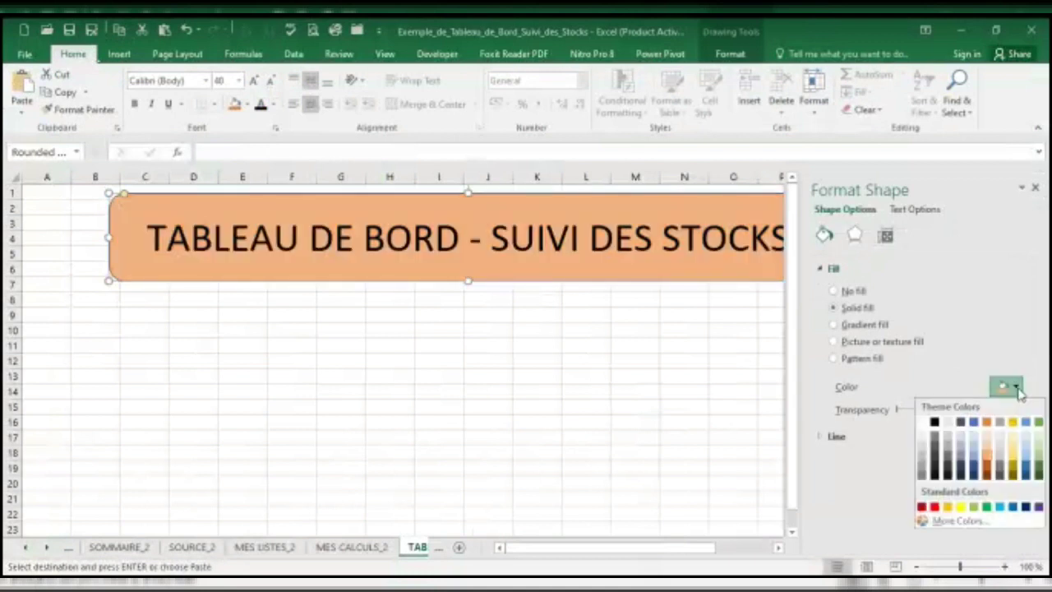
left_click(987, 423)
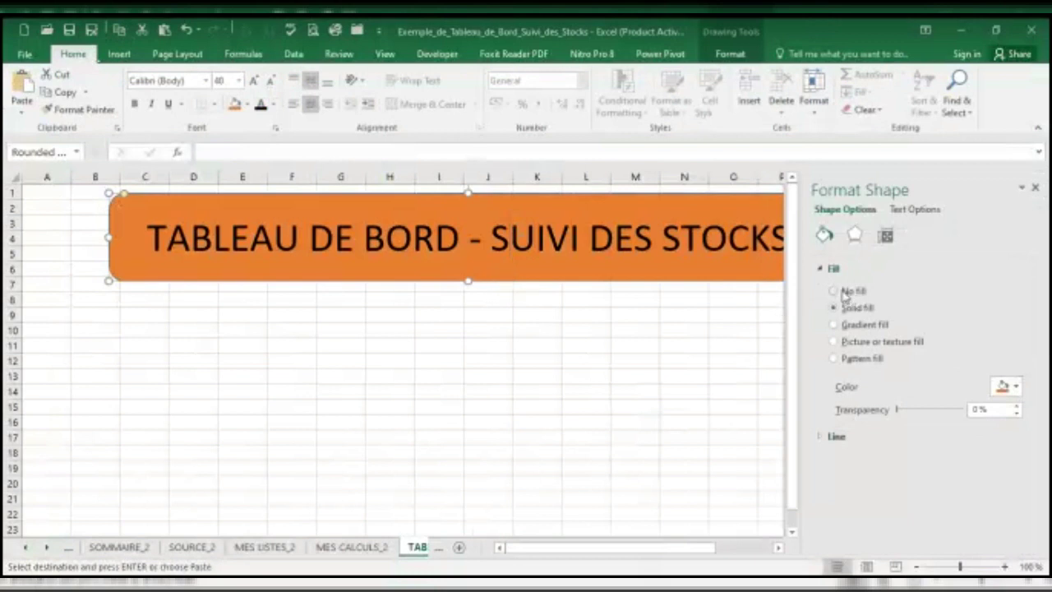
Set the title banner's outline width to 2 pt and close the shape formatting options.
left_click(820, 439)
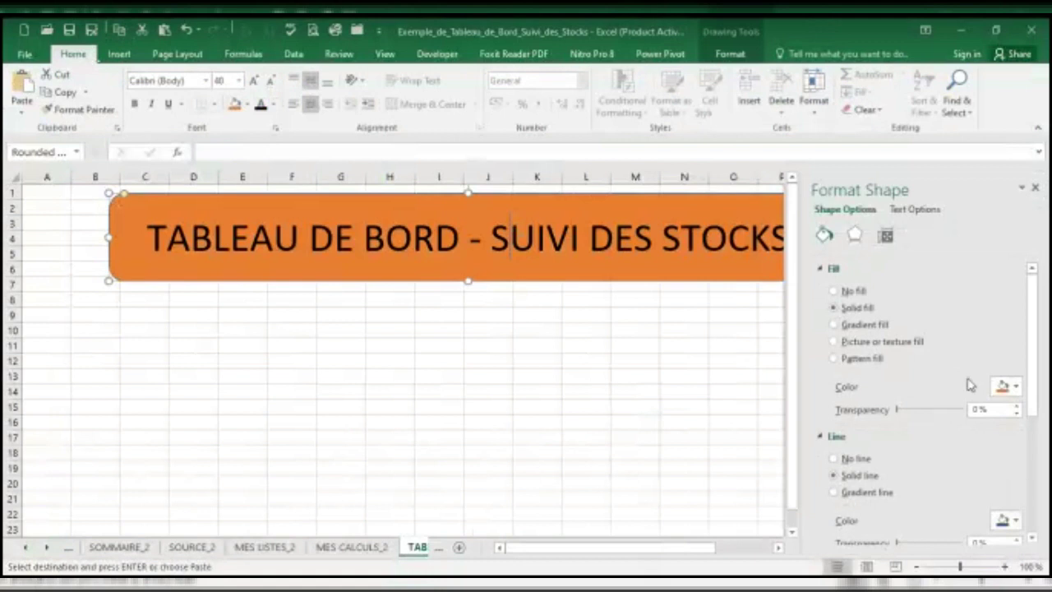
left_click_drag(1034, 341, 1027, 429)
left_click(1017, 431)
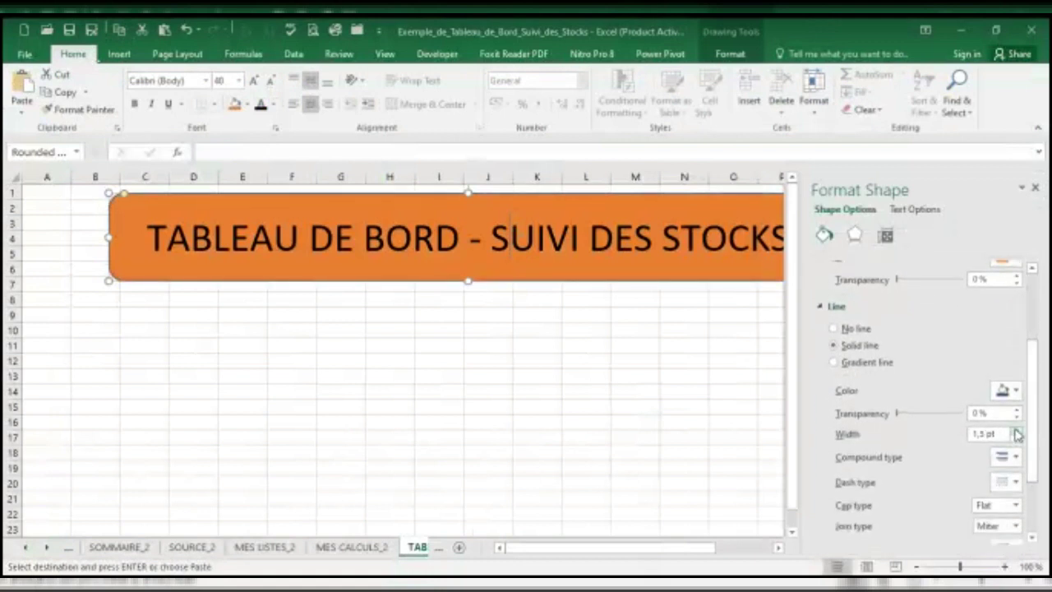
left_click(1018, 432)
left_click(1018, 432)
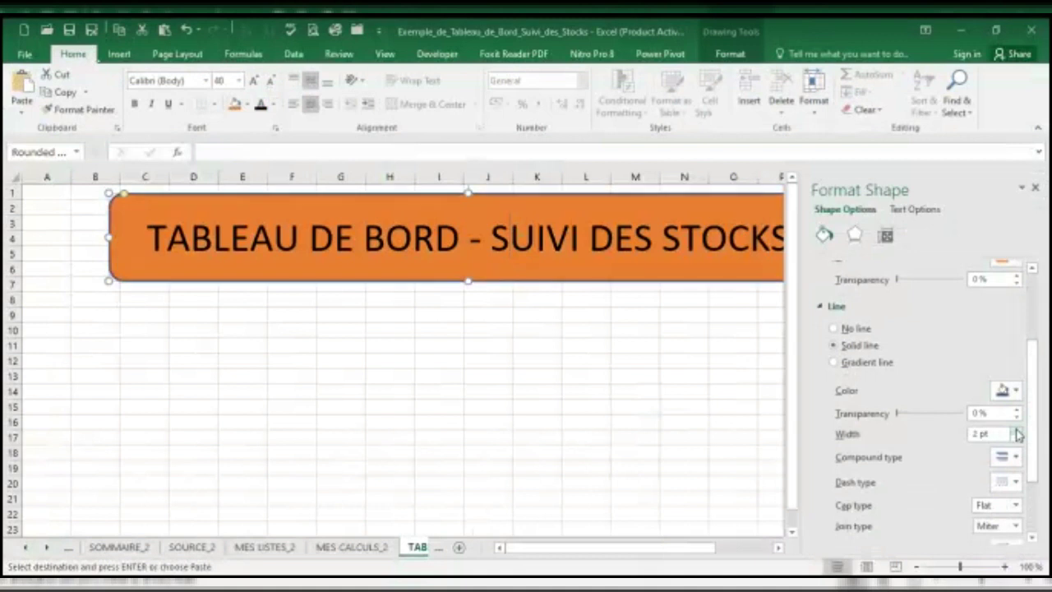
left_click(515, 300)
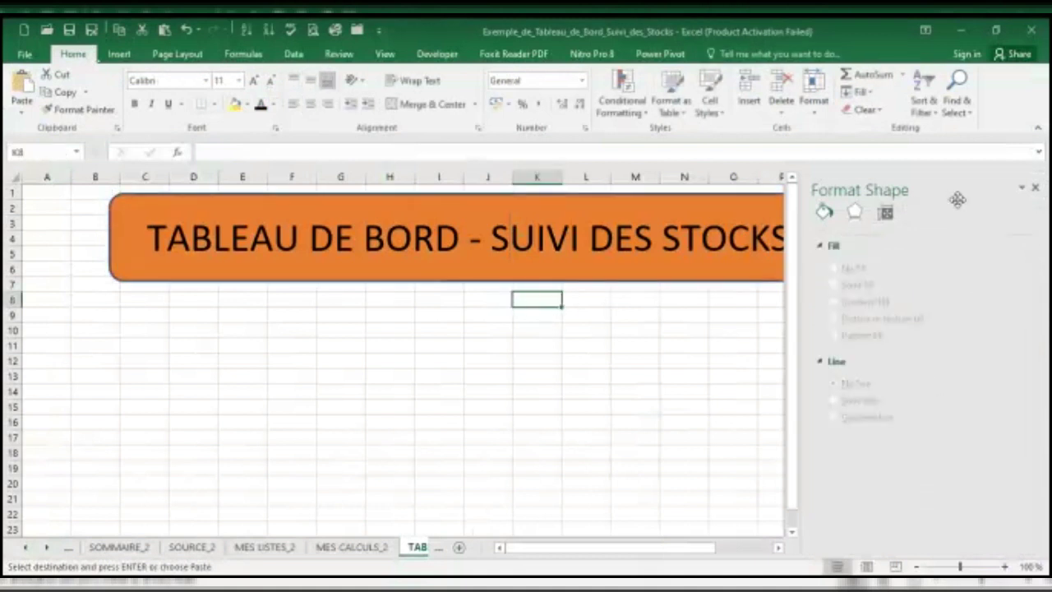
left_click(1036, 189)
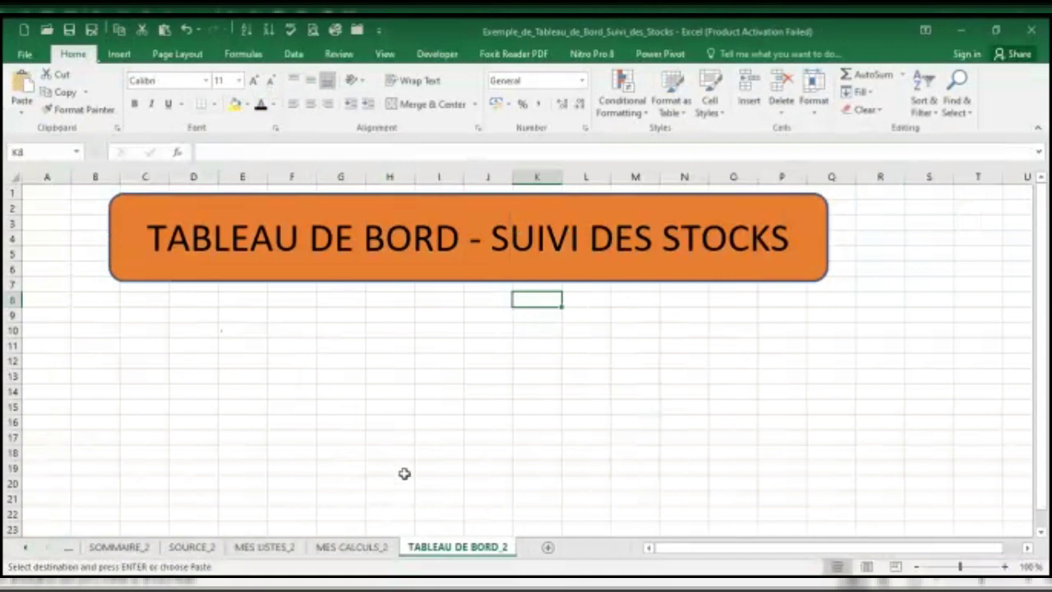
Copy the product table's header row, E5:J5, from the TABLEAU DE BORD sheet into TABLEAU DE BORD_2 starting at cell F9.
left_click(30, 549)
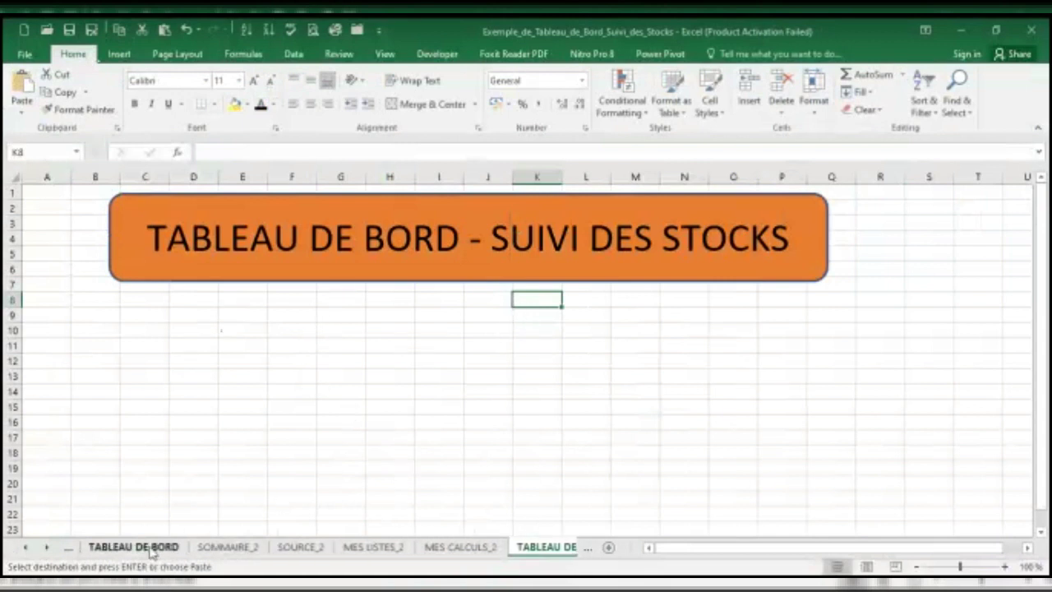
left_click(150, 547)
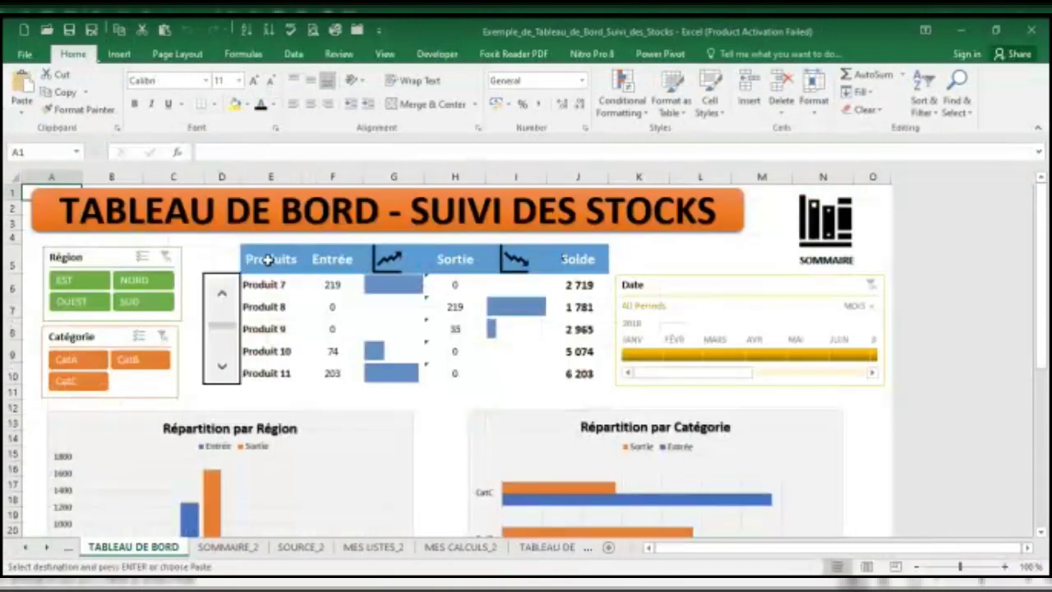
left_click_drag(263, 260, 568, 251)
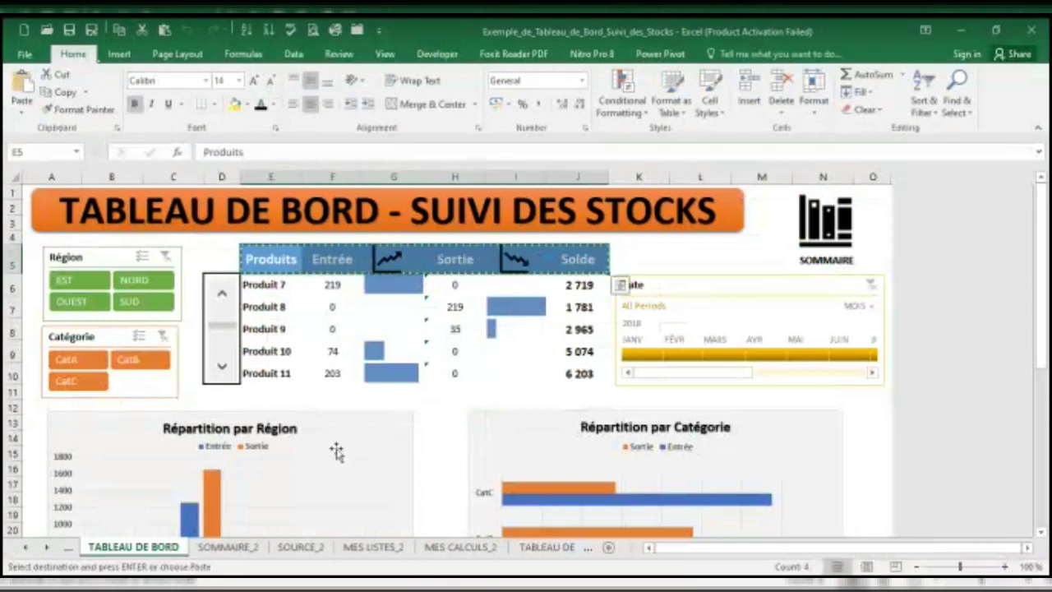
left_click(47, 547)
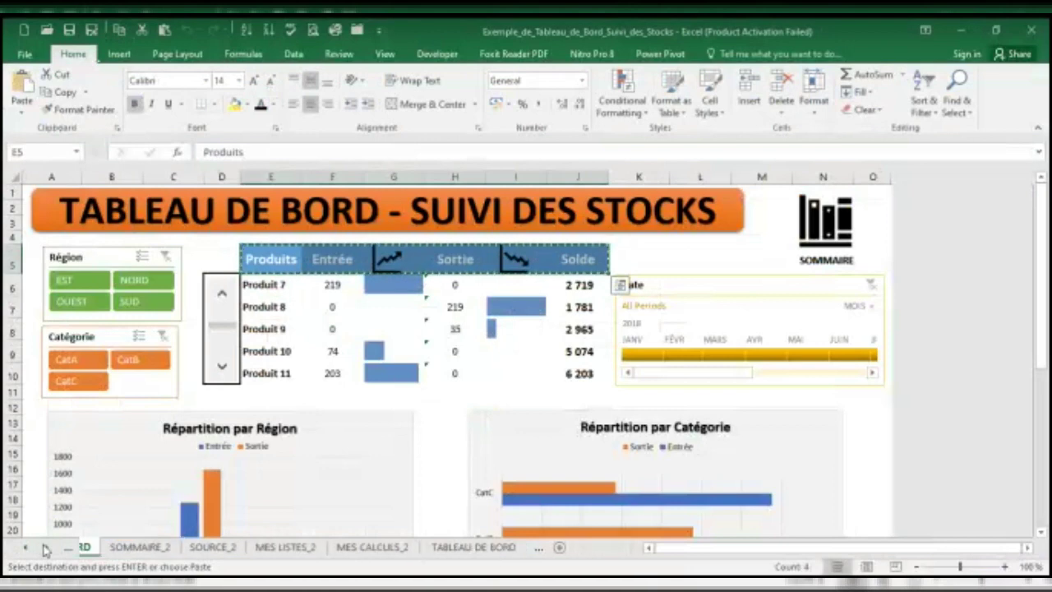
left_click(451, 551)
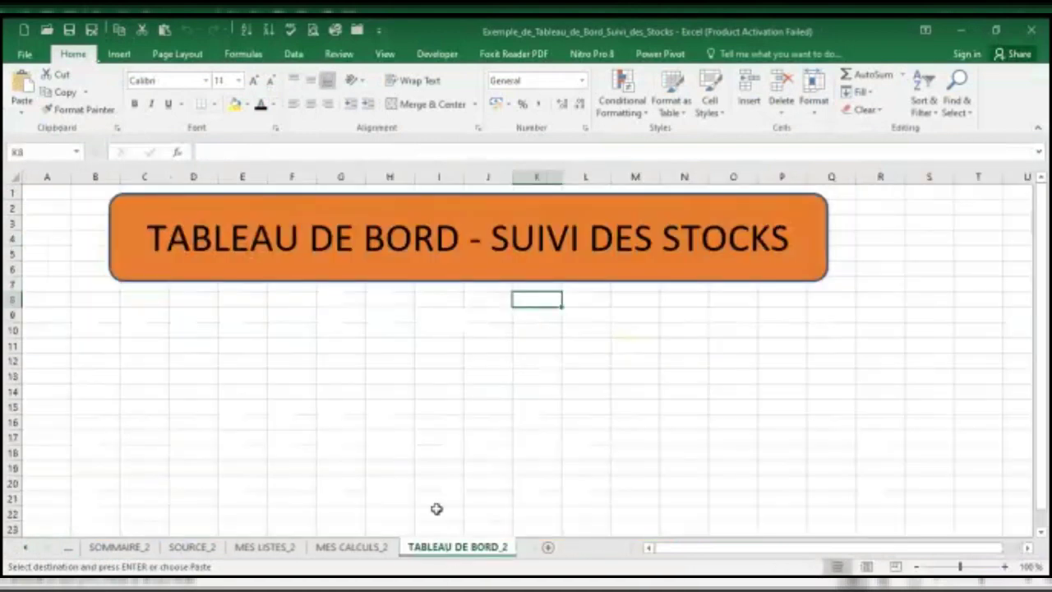
left_click(278, 317)
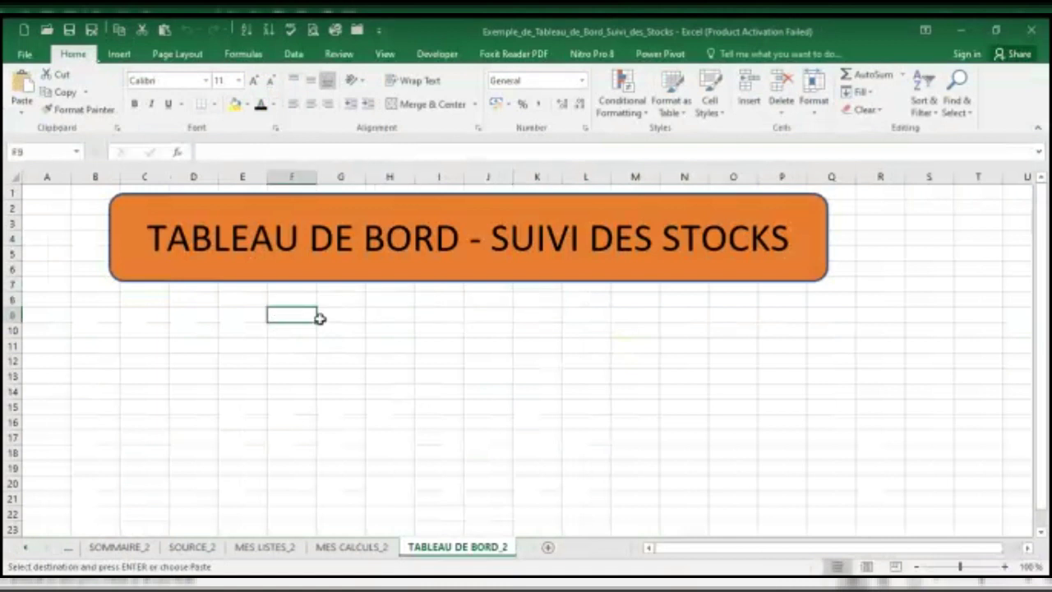
key("ctrl+v")
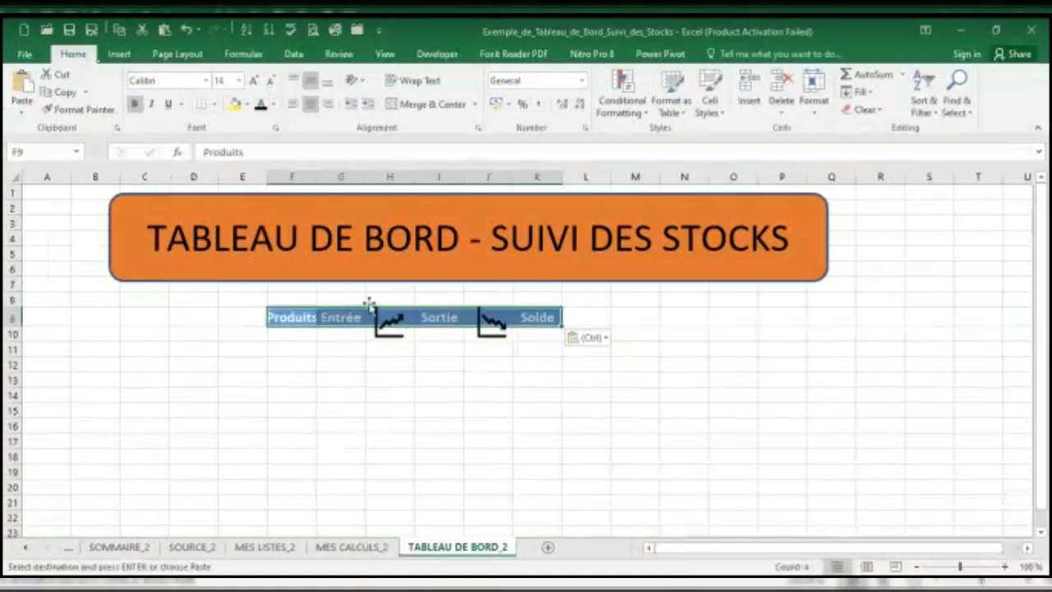
Widen column F to fit the Produits header and increase the height of row 9 to fit the trend icons.
left_click_drag(315, 180, 325, 180)
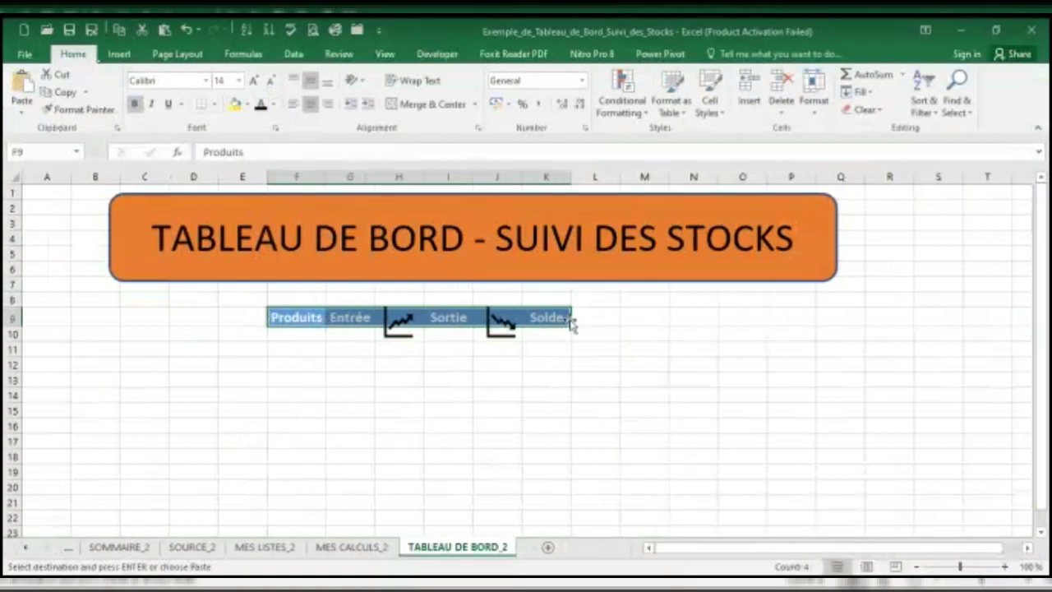
left_click_drag(12, 326, 13, 337)
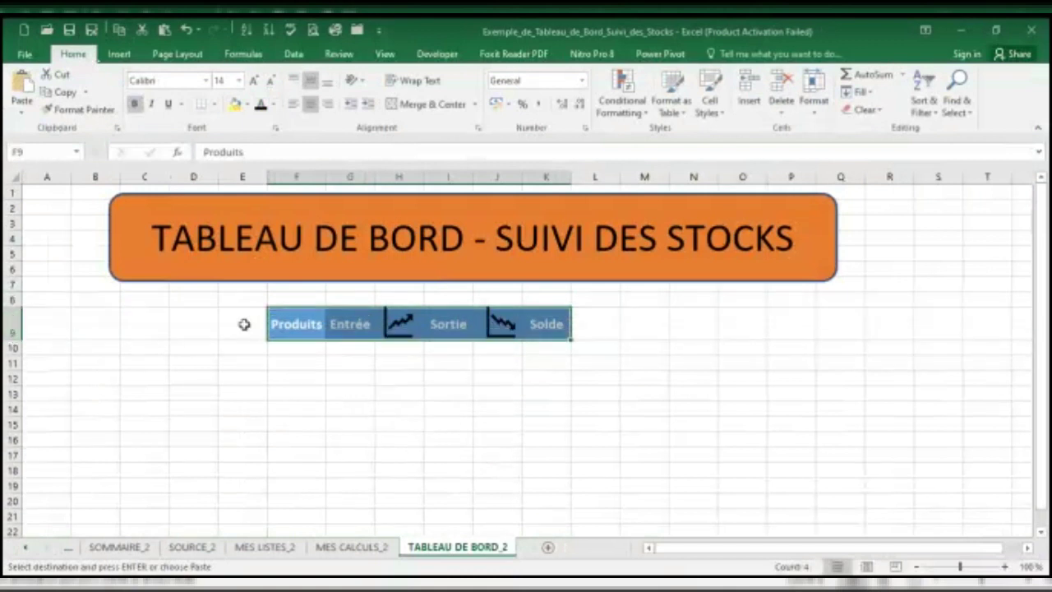
left_click(315, 322)
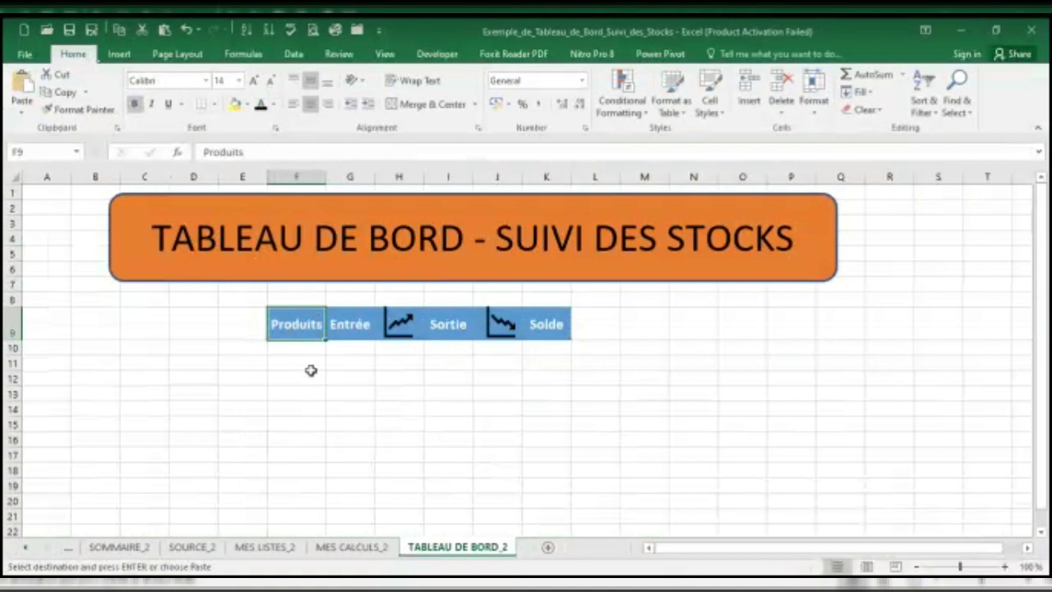
left_click(303, 348)
left_click(301, 362)
left_click(296, 378)
left_click(298, 394)
left_click(359, 326)
key("Down")
key("Down")
key("Down")
left_click(404, 355)
left_click(403, 374)
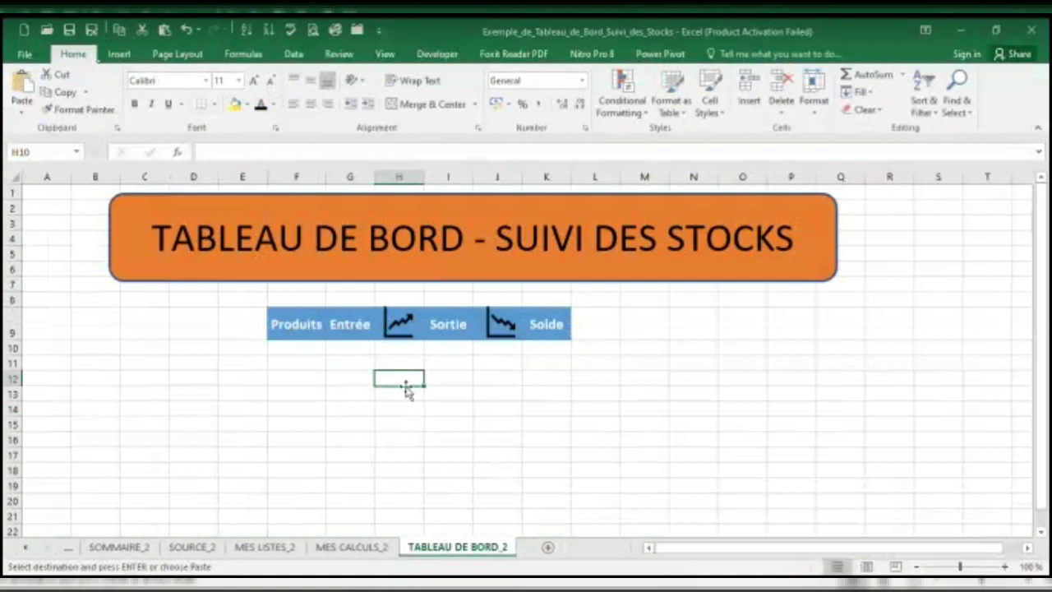
left_click(444, 362)
left_click(501, 351)
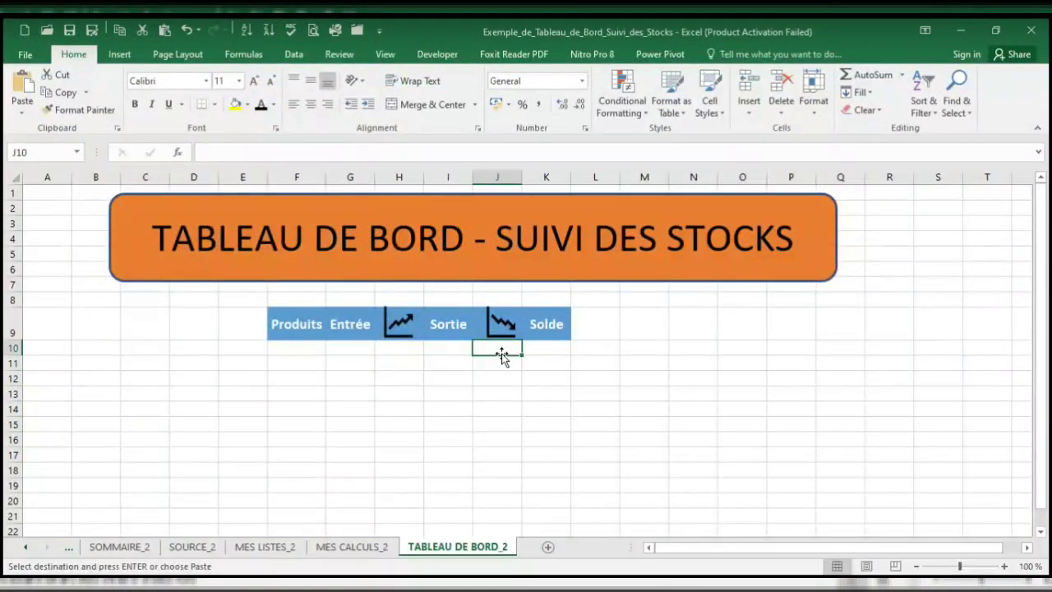
left_click(553, 354)
left_click(289, 354)
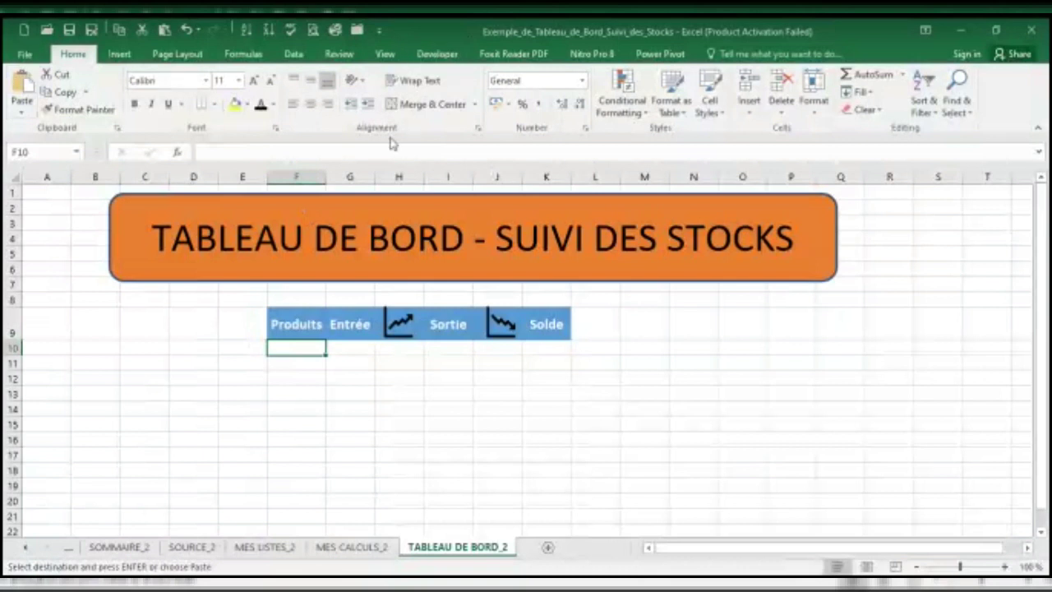
Insert a vertical scroll bar form control in column E, spanning about rows 11 to 20 beside the product table area.
left_click(438, 54)
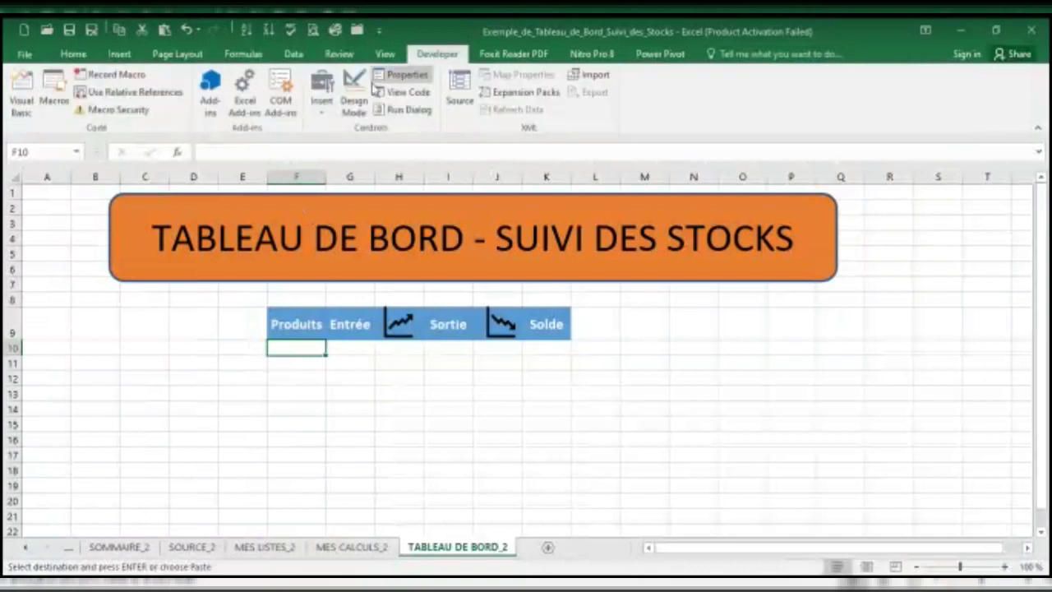
left_click(322, 115)
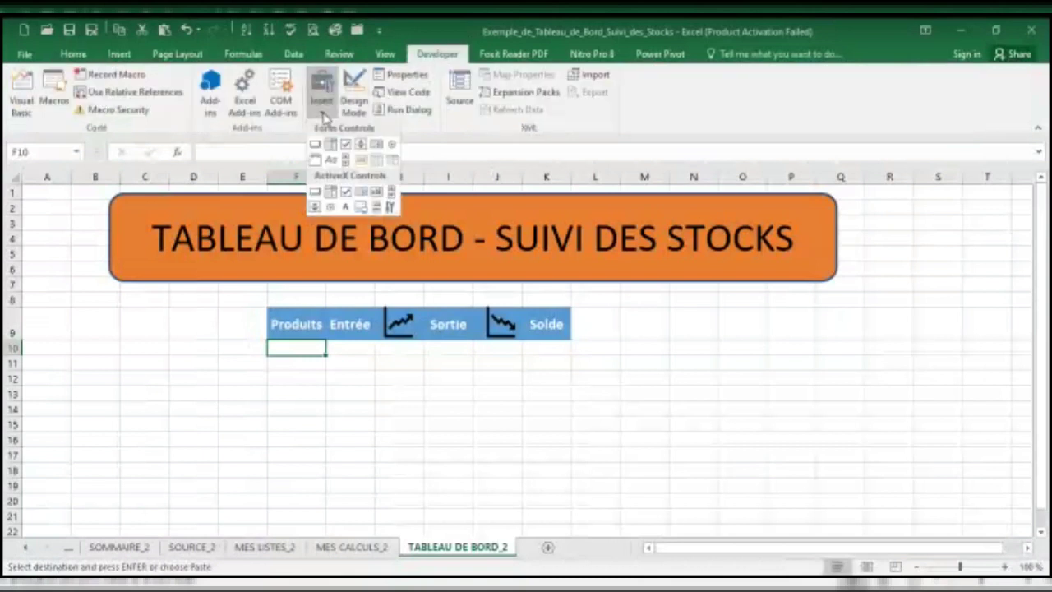
left_click(346, 161)
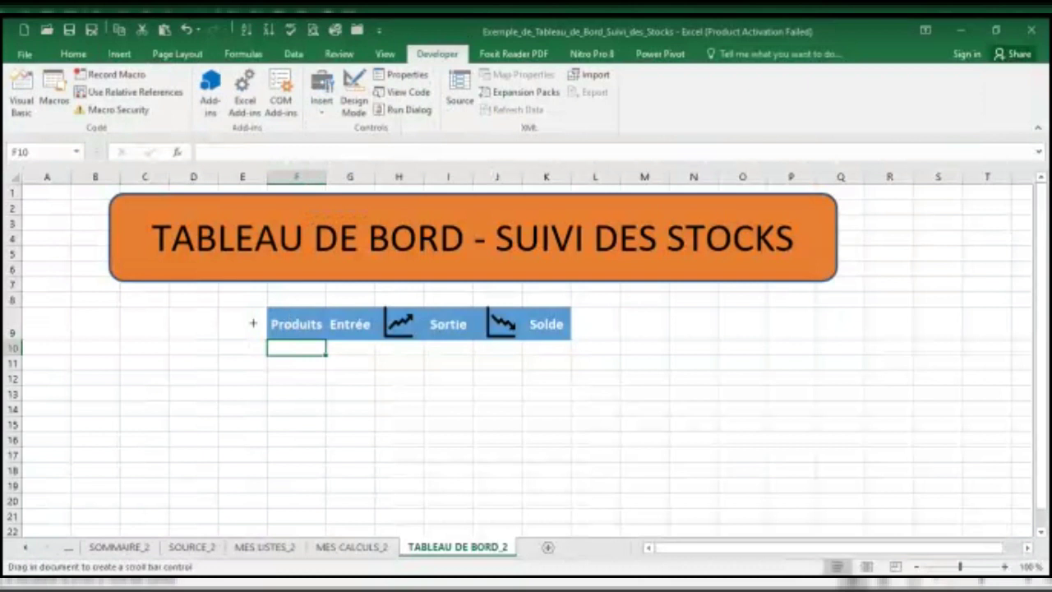
mouse_move(226, 355)
left_mouse_down()
mouse_move(265, 464)
mouse_move(264, 498)
left_mouse_up()
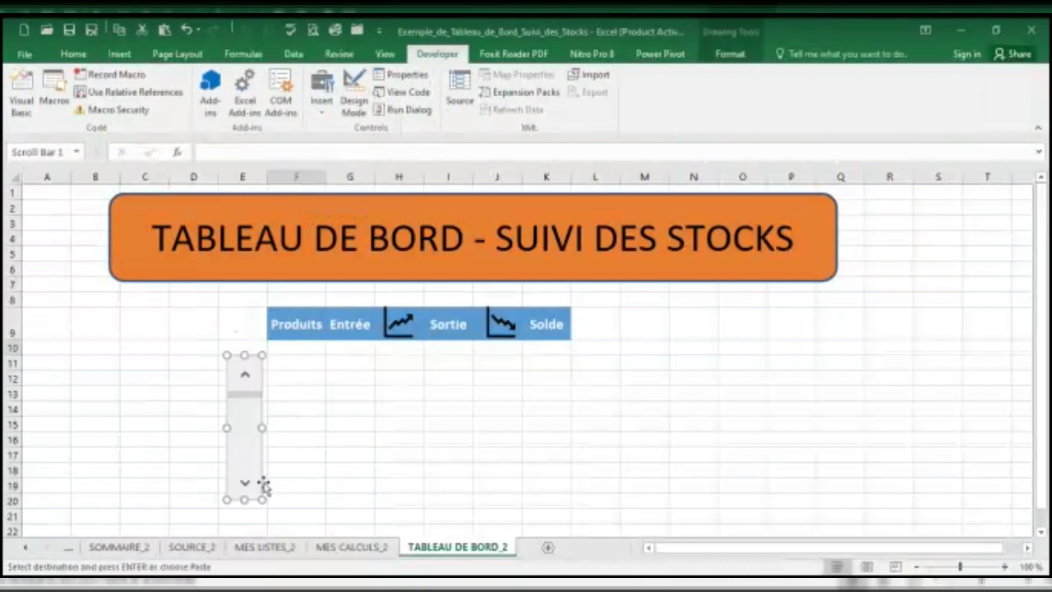
Deselect the new scroll bar and test its down and up arrows.
left_click(296, 445)
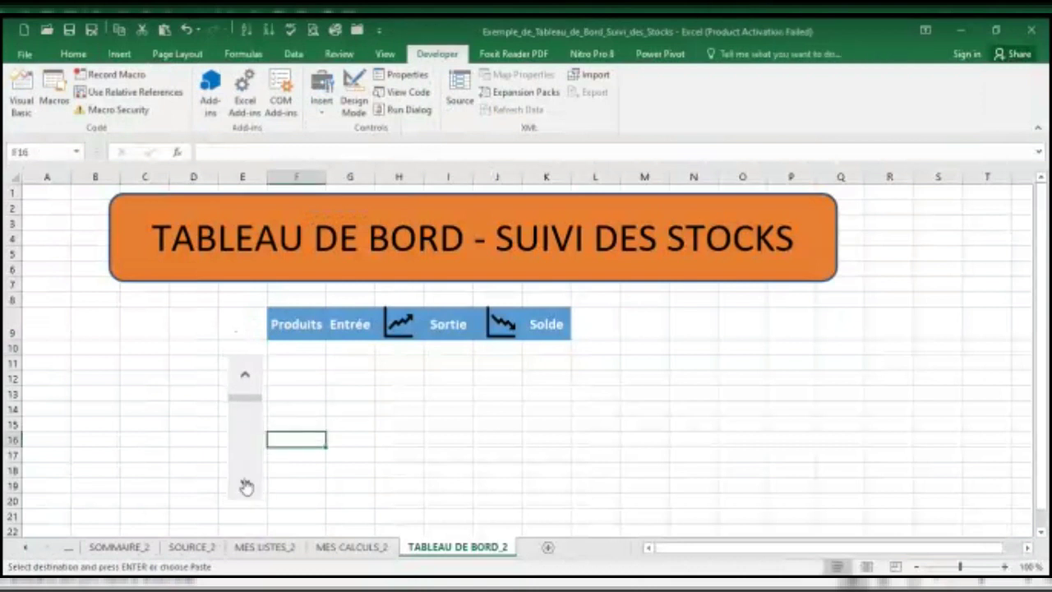
left_click(247, 487)
left_click(244, 376)
left_click(244, 378)
left_click(245, 348)
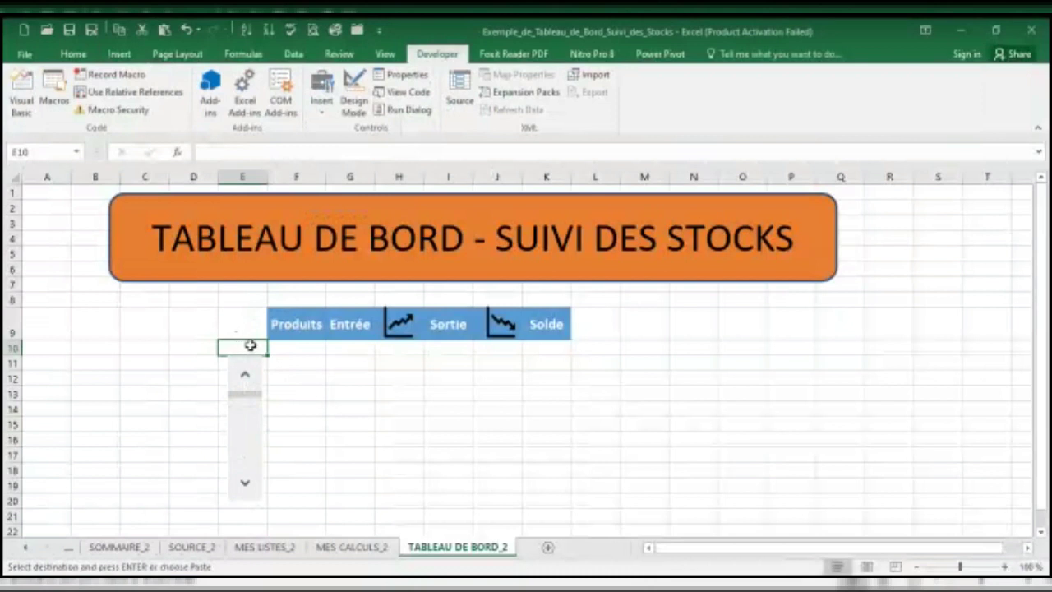
Link the scroll bar to cell E10 through its control format settings and deselect it.
right_click(251, 436)
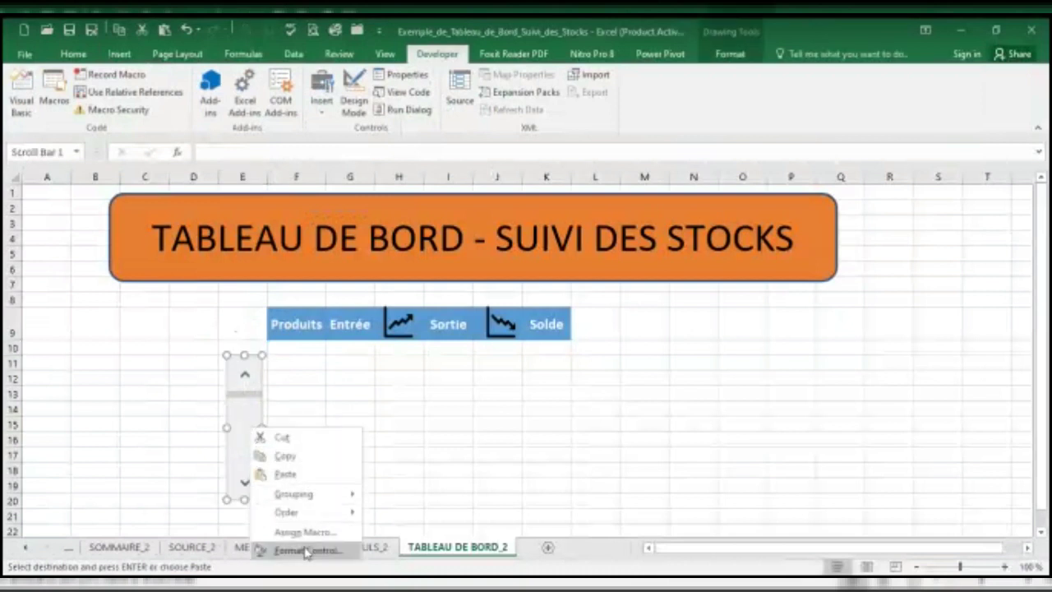
left_click(308, 551)
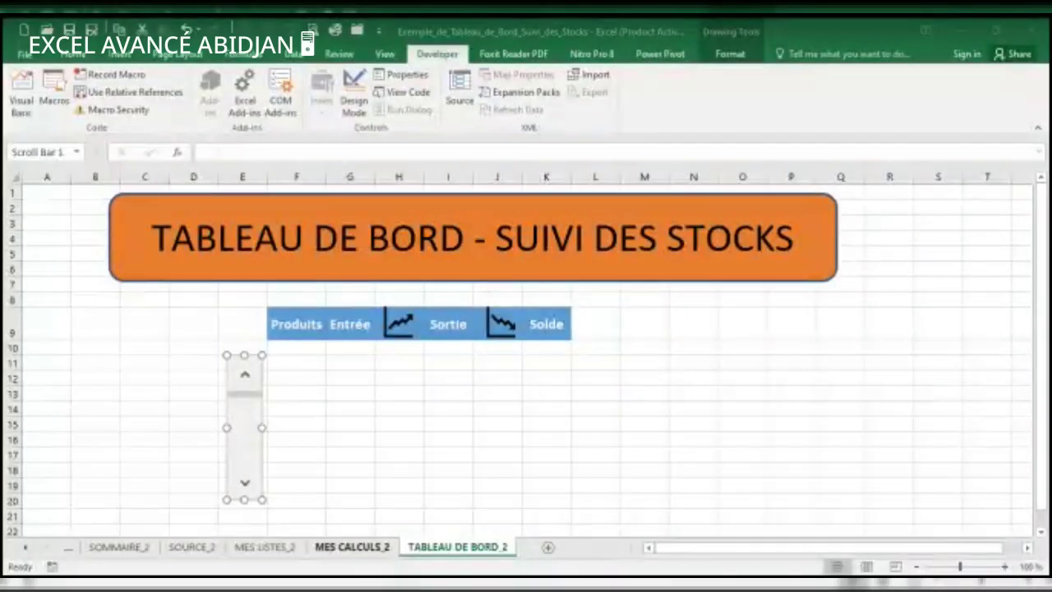
key("ctrl+1")
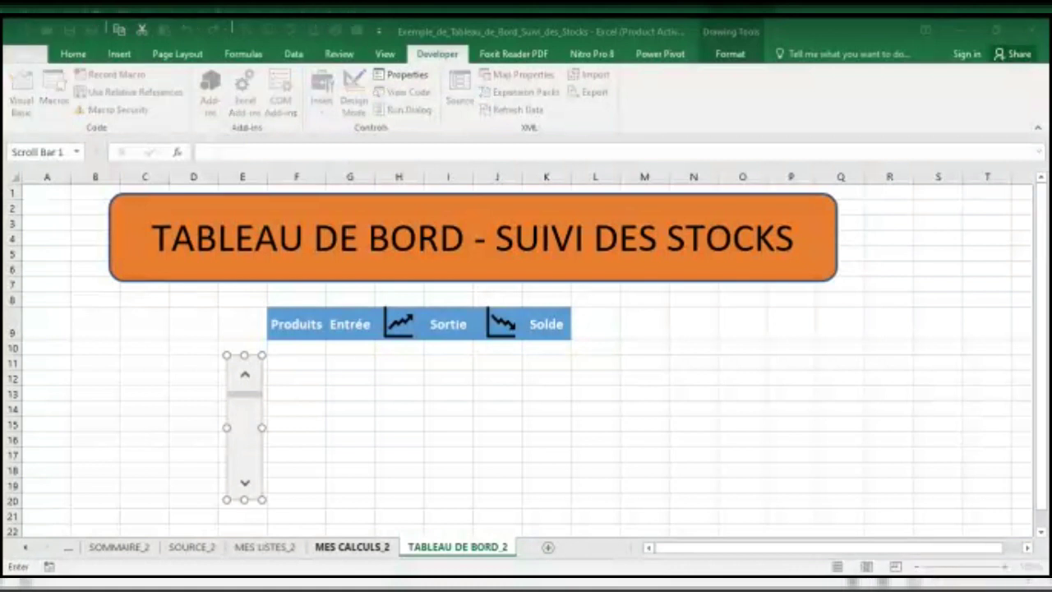
left_click(252, 346)
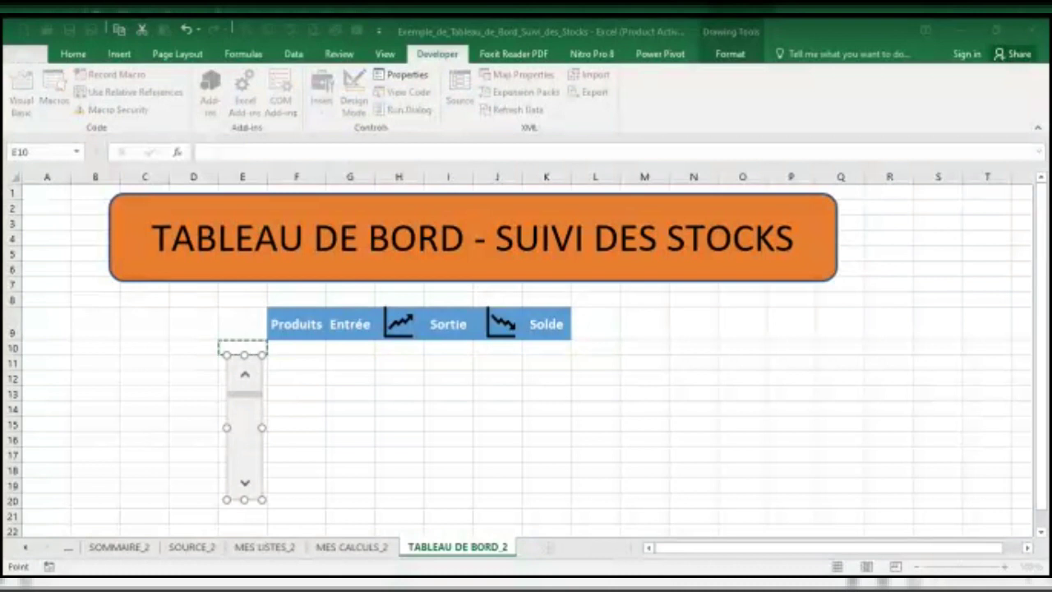
left_click(627, 510)
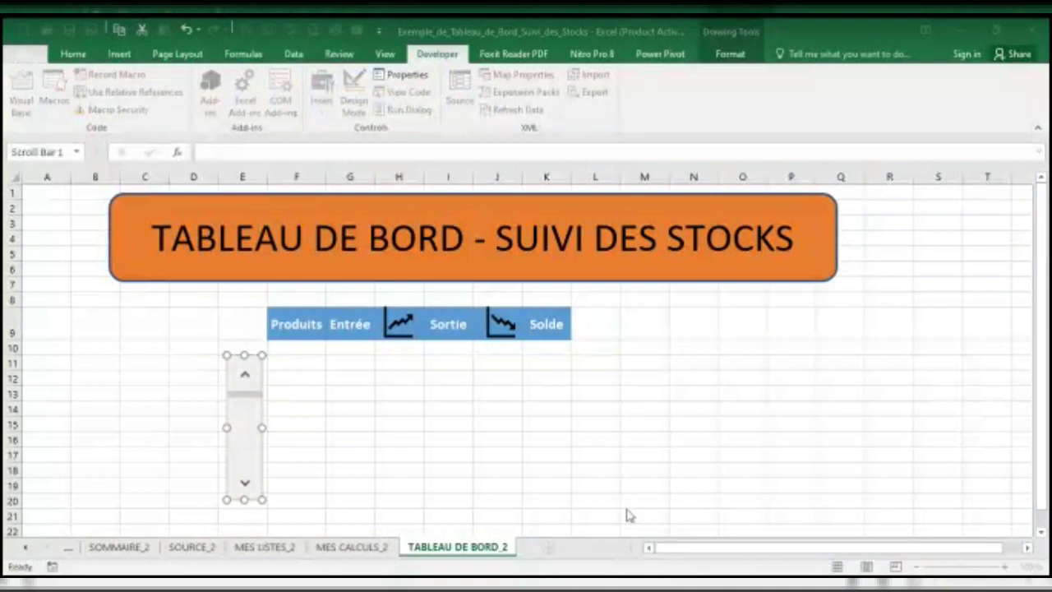
left_click(331, 440)
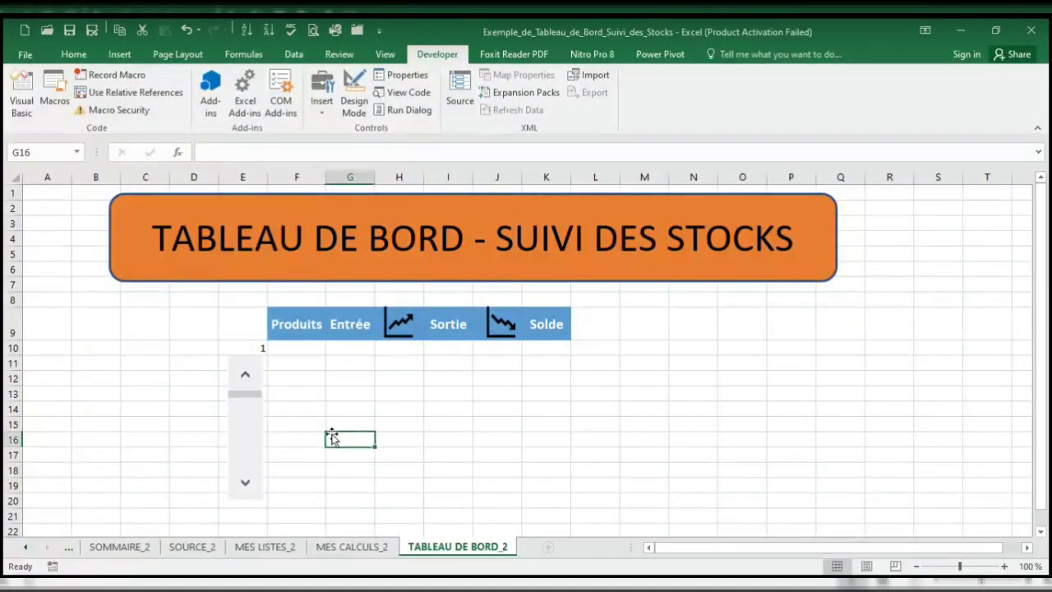
Test the scroll bar's link to E10 by stepping it down to 20 and back up to 1.
left_click(248, 488)
left_click(248, 488)
left_click(247, 488)
left_click(248, 488)
left_click(249, 488)
left_click(249, 488)
left_click(249, 488)
left_click(249, 488)
left_click(249, 489)
left_click(249, 489)
left_click(249, 489)
left_click(249, 488)
left_click(249, 489)
left_click(249, 489)
left_click(249, 488)
left_click(250, 489)
left_click(249, 488)
left_click(249, 489)
left_click(249, 489)
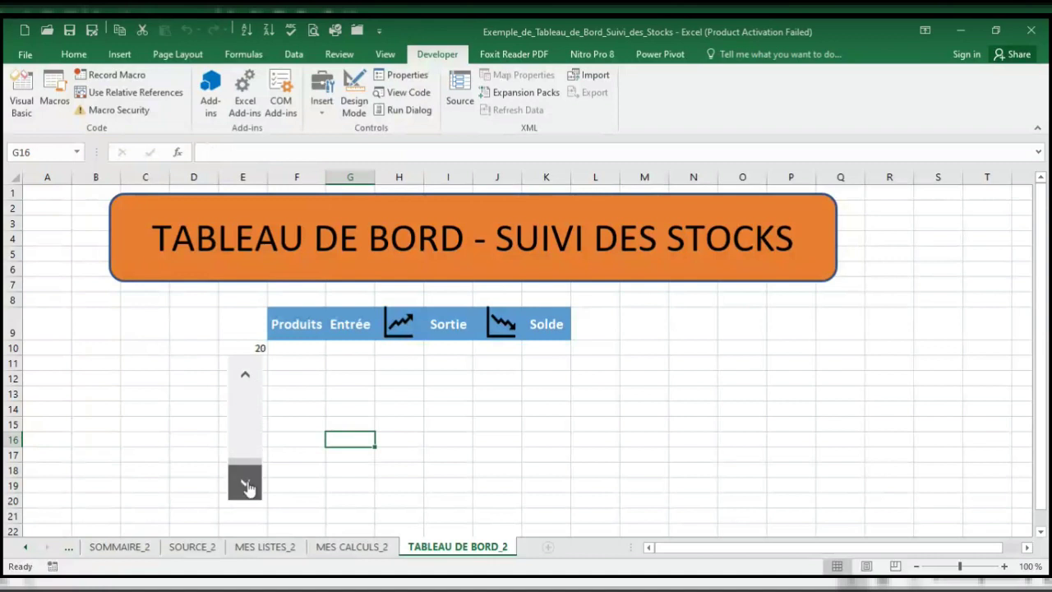
left_click(243, 380)
left_click(243, 378)
left_click(243, 378)
left_click(244, 378)
left_click(243, 379)
left_click(244, 378)
left_click(244, 378)
left_click(244, 378)
left_click(243, 378)
left_click(243, 378)
left_click(243, 378)
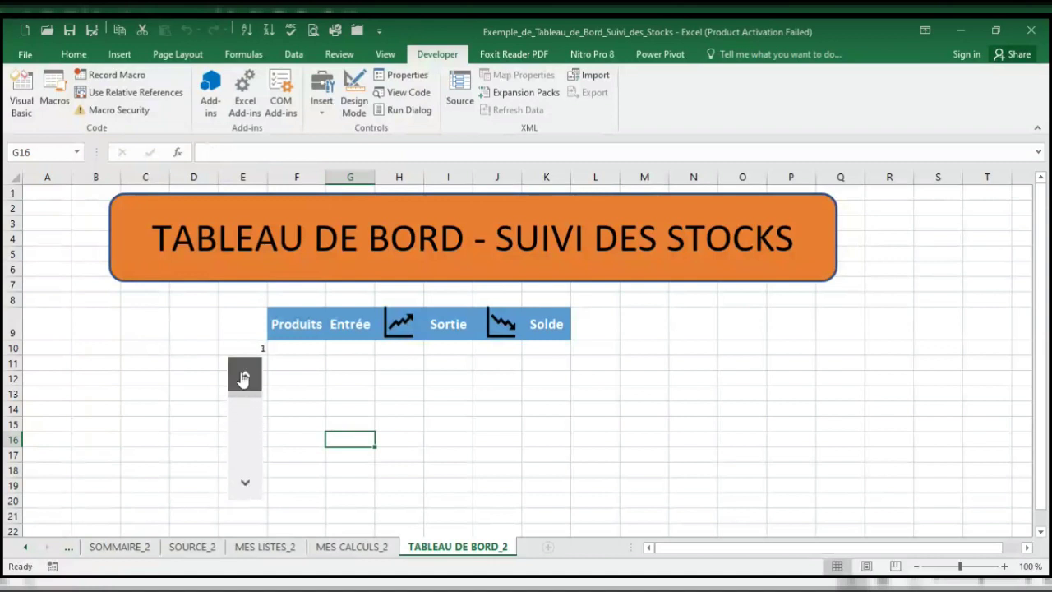
Enter =INDEX(Table7[[ Produits ]];'TABLEAU DE BORD_2'!E10) in F10, taking the product list from MES LISTES_2.
left_click(300, 360)
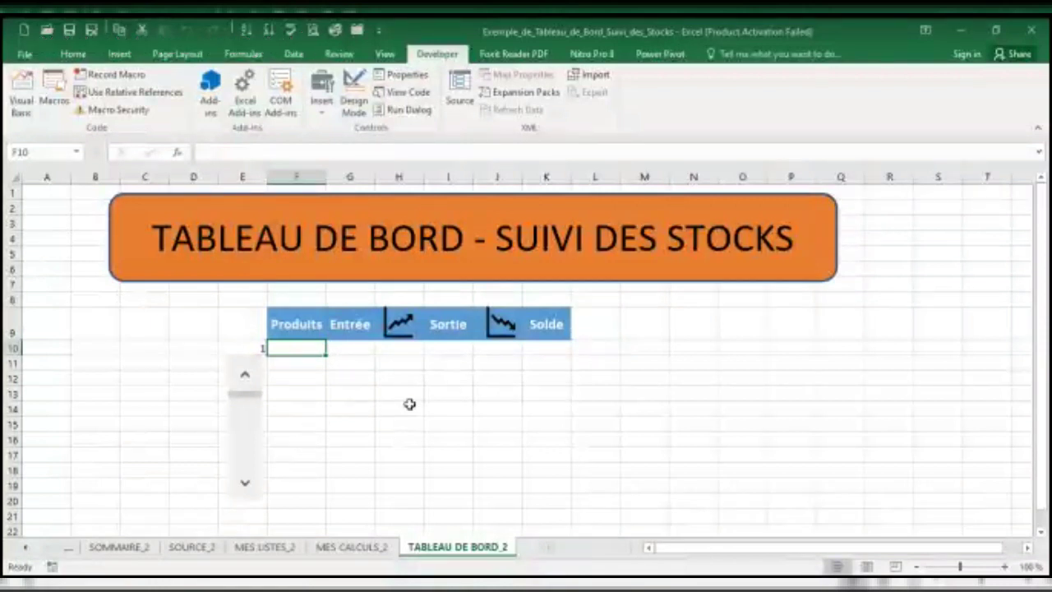
type("=index")
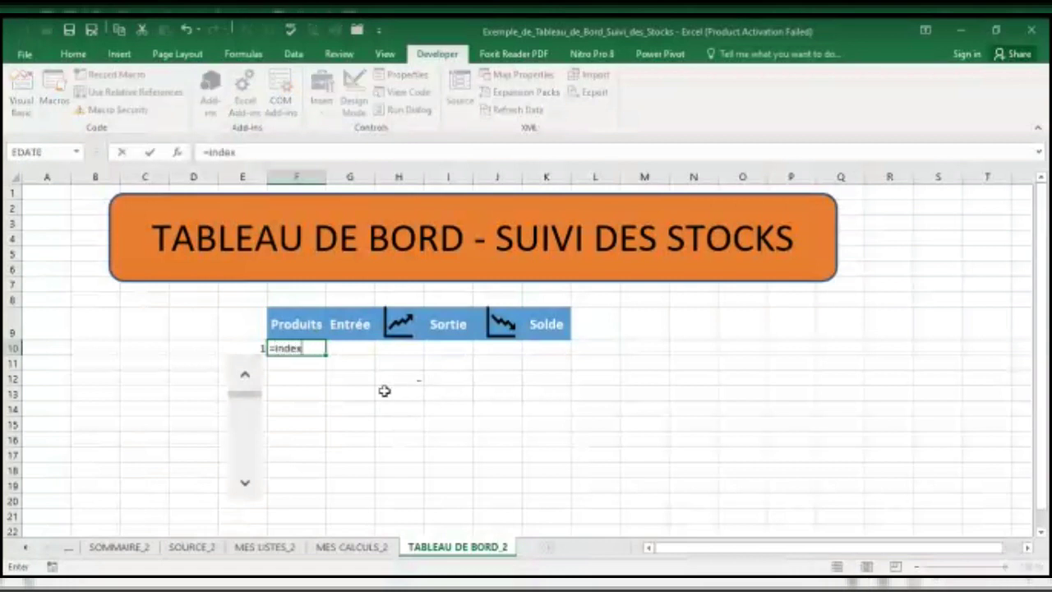
key("Tab")
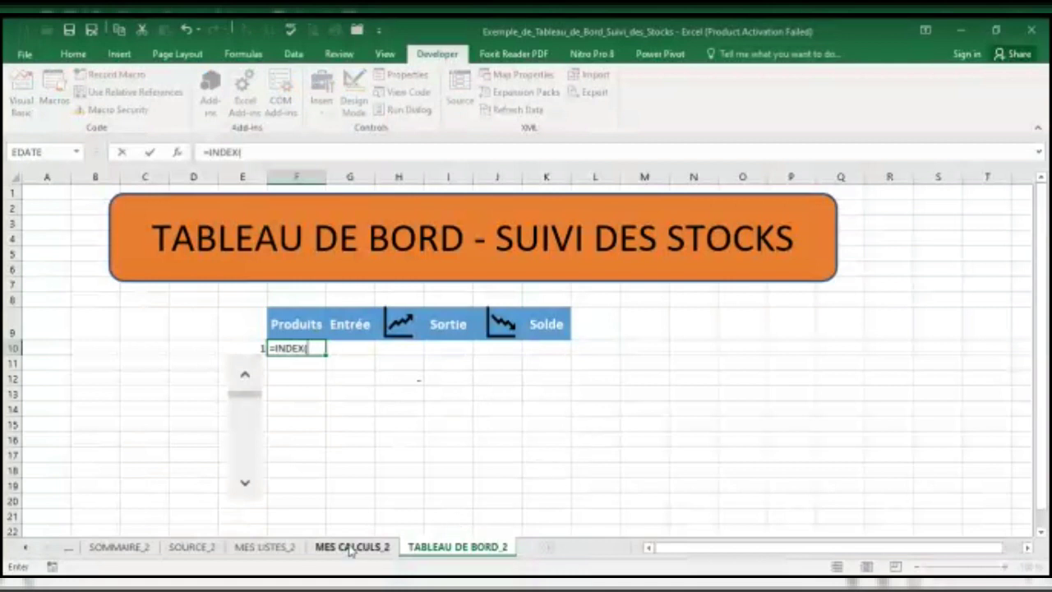
left_click(265, 547)
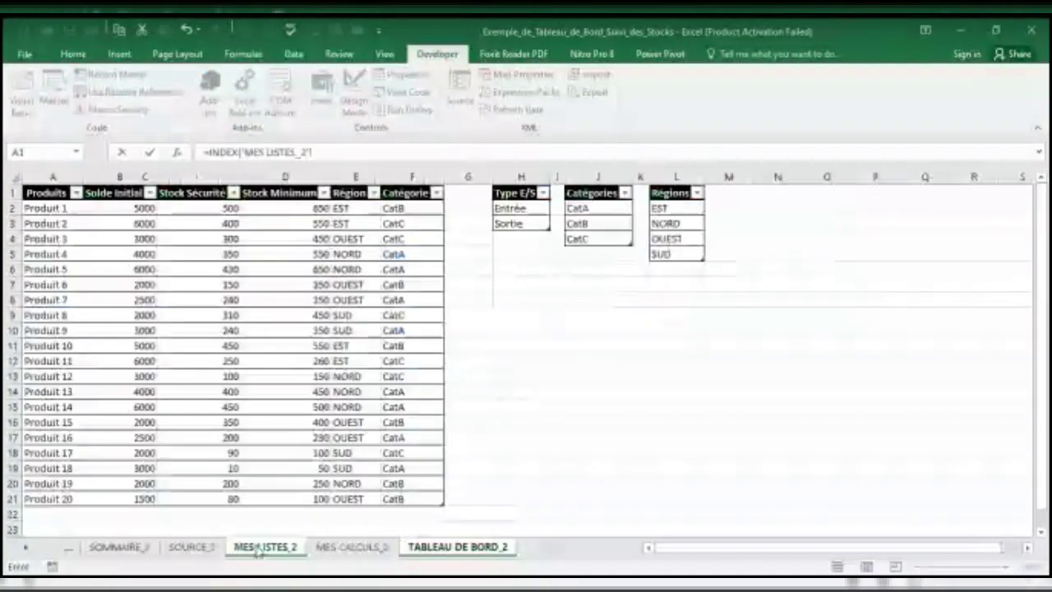
left_click_drag(45, 208, 52, 499)
type(";")
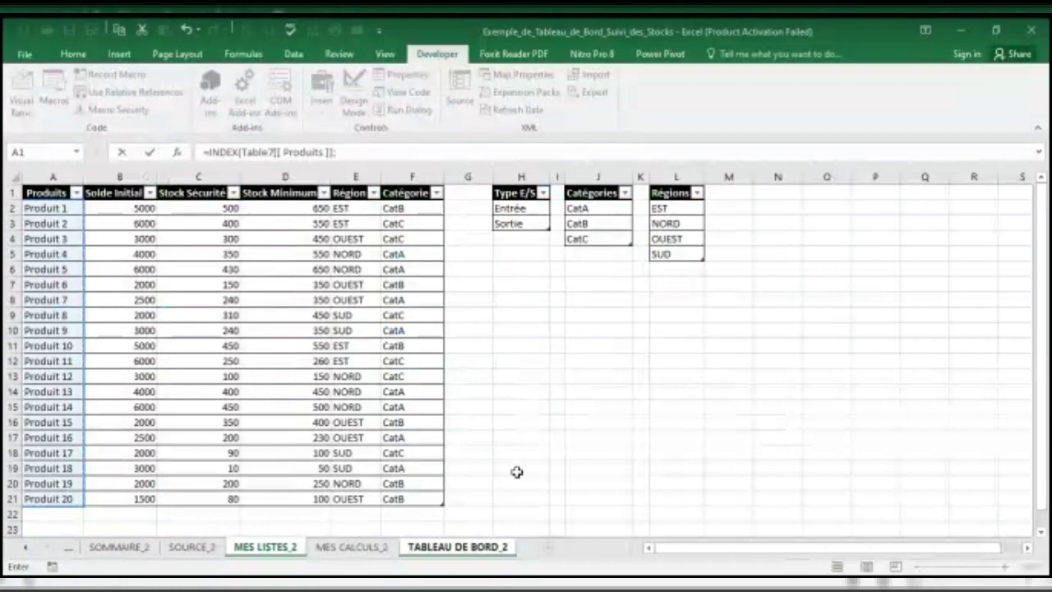
left_click(449, 553)
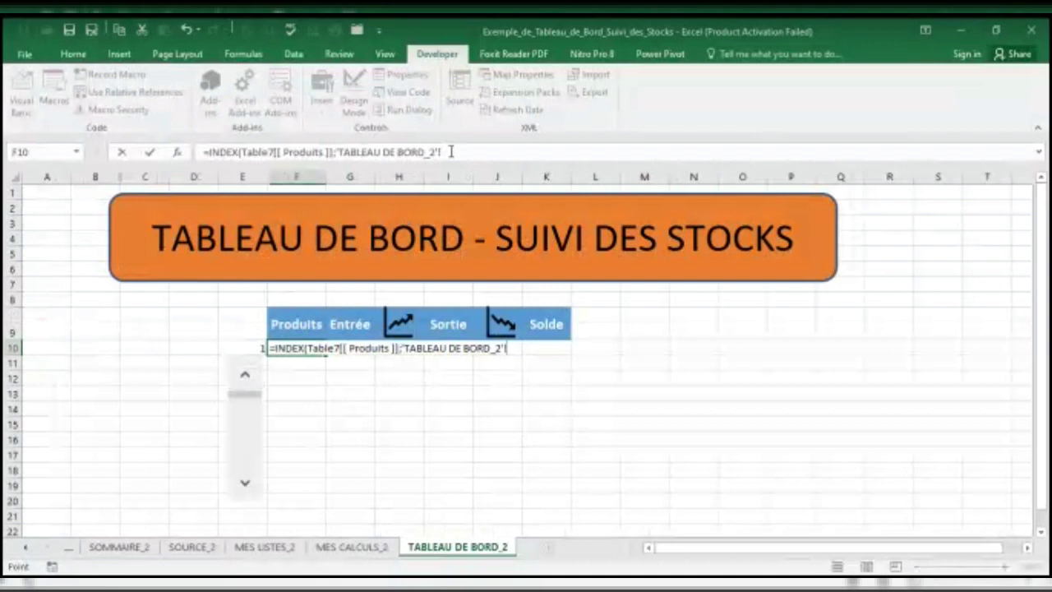
left_click(246, 346)
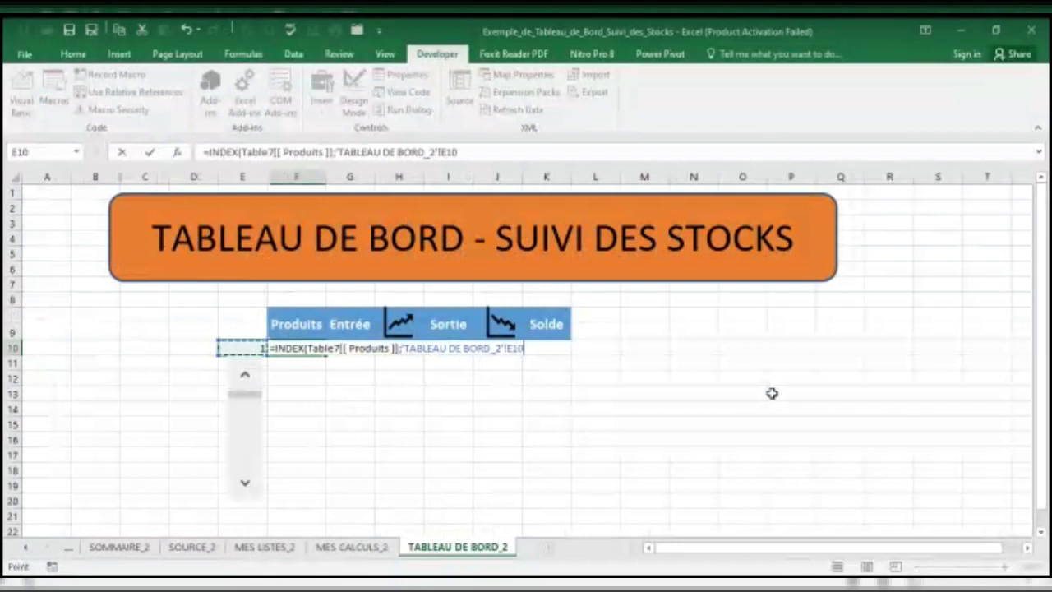
type(")")
key("Return")
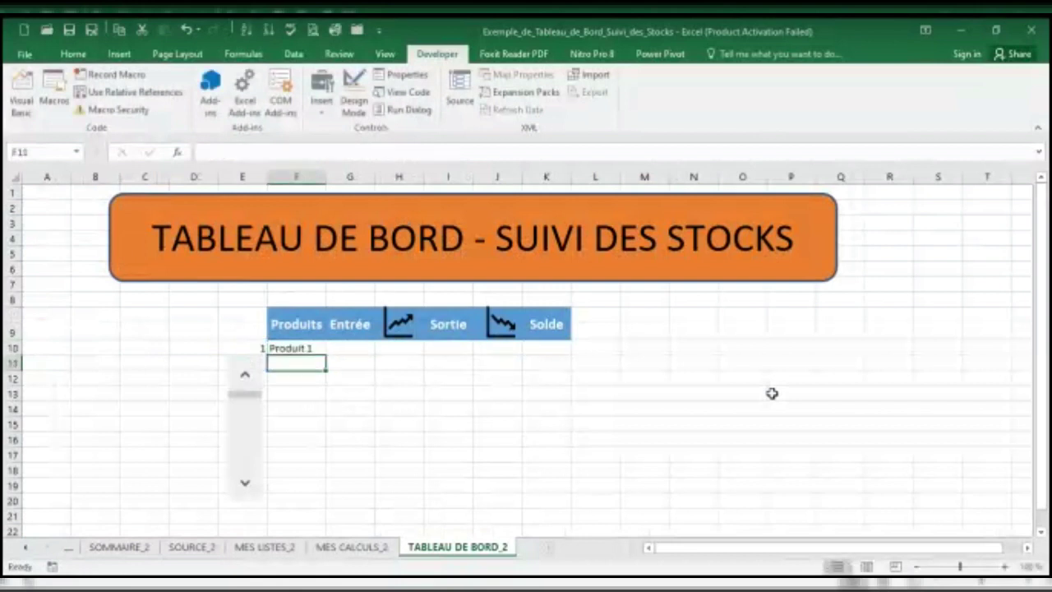
Fill the F10 formula down the Produits column to F18 and clear the surplus cells F15:F18, keeping five product rows.
left_click(289, 348)
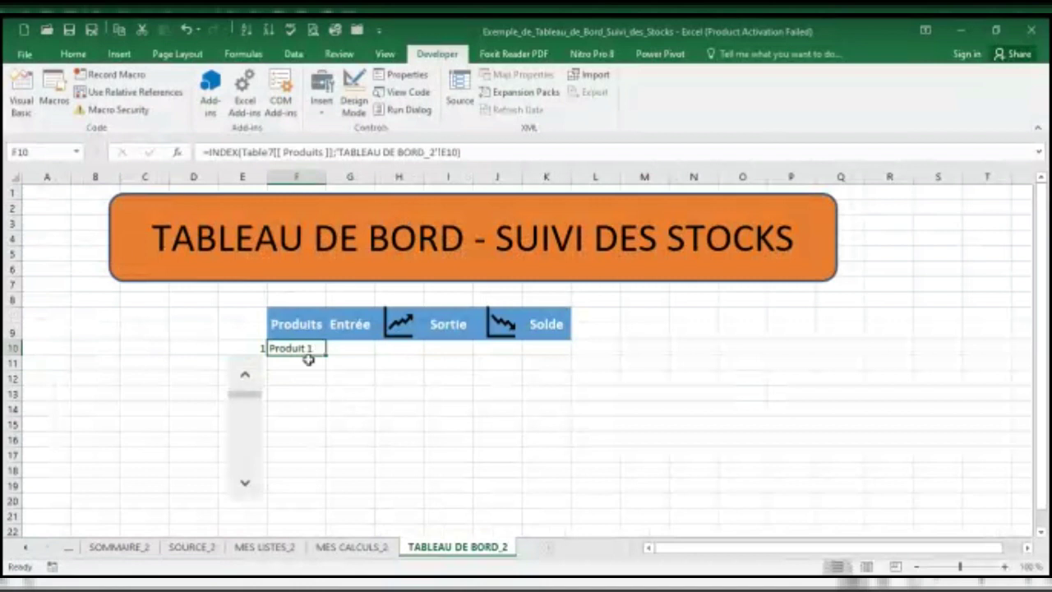
left_click_drag(326, 355, 326, 484)
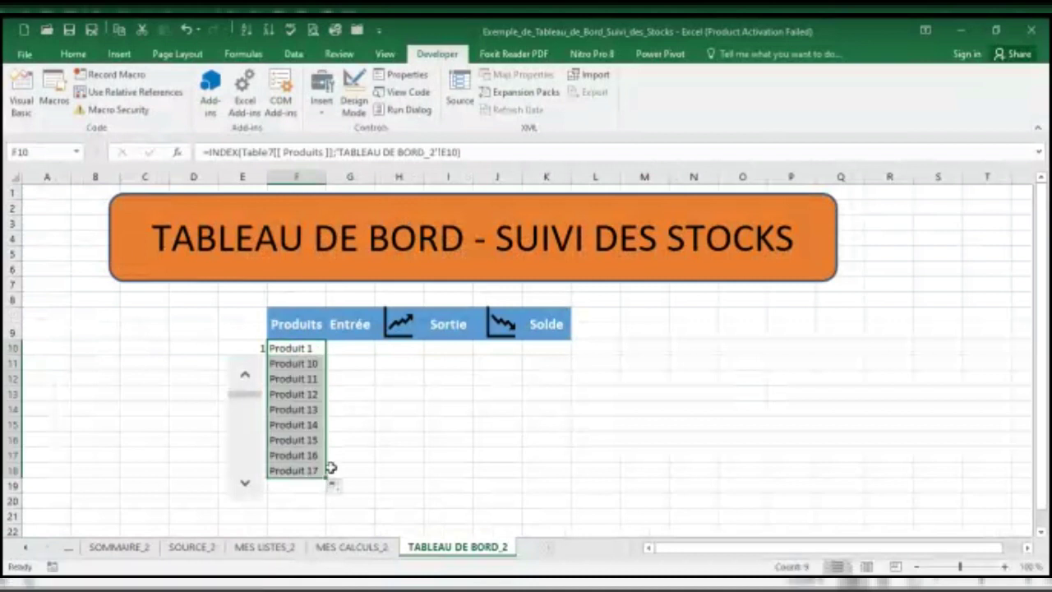
left_click(313, 348)
left_click(312, 363)
left_click(313, 379)
left_click(314, 394)
left_click(313, 410)
left_click_drag(313, 425, 311, 471)
key("Delete")
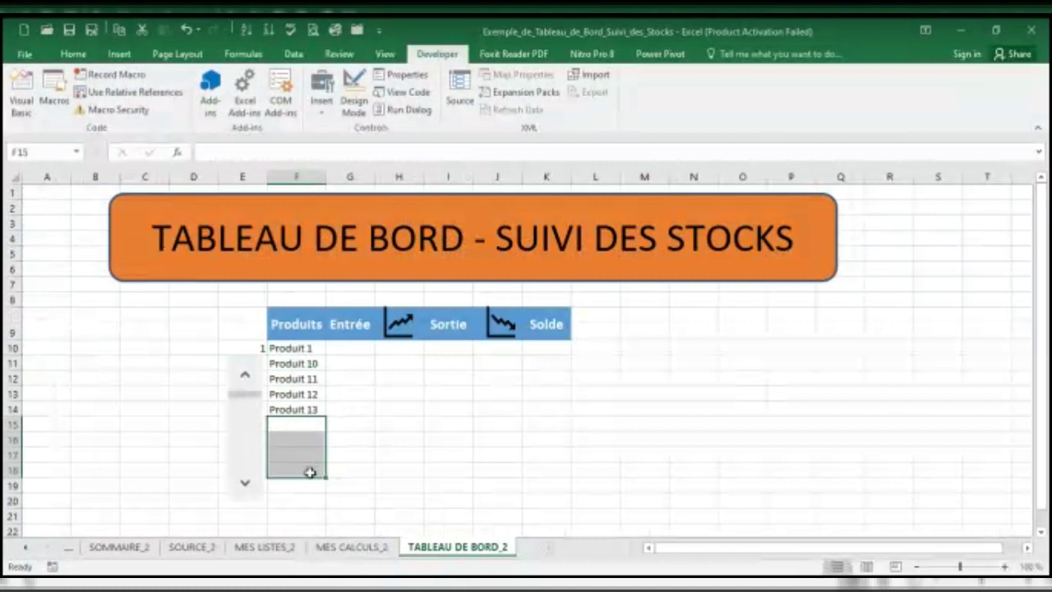
Check the formula in F11 and step the scroll bar to 20 and back to 1 to examine how the product rows respond.
left_click(308, 363)
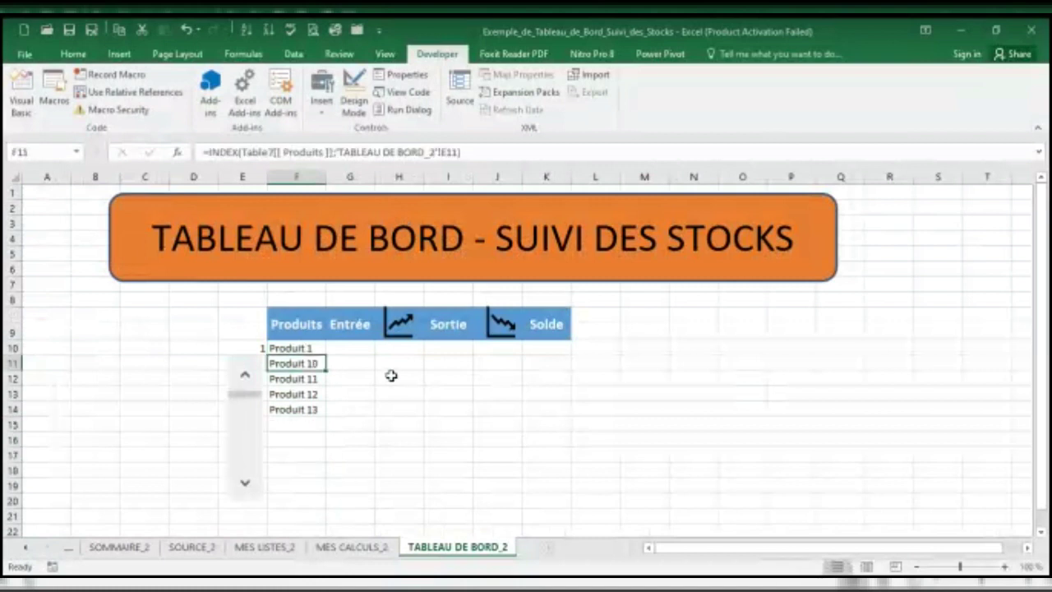
left_click(363, 362)
left_click(246, 485)
left_click(245, 485)
left_click(246, 485)
left_click(246, 485)
left_click(246, 485)
left_click(246, 485)
left_click(245, 485)
left_click(246, 485)
left_click(246, 485)
left_click(246, 485)
left_click(246, 485)
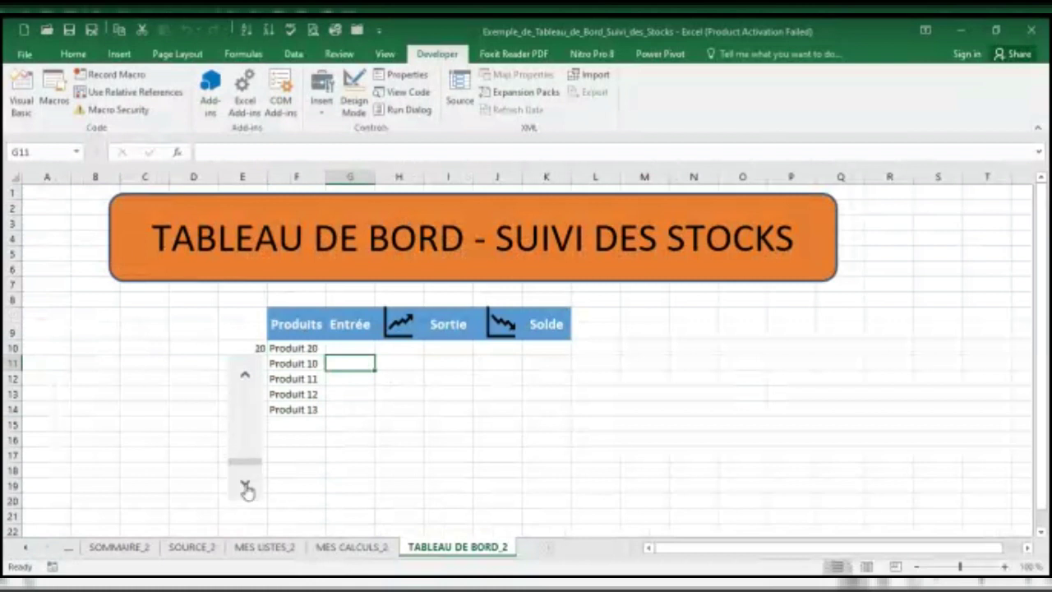
left_click(245, 377)
left_click(245, 376)
left_click(245, 377)
left_click(245, 377)
left_click(245, 377)
left_click(245, 376)
left_click(245, 377)
left_click(245, 377)
left_click(245, 376)
left_click(245, 377)
left_click(245, 376)
left_click(245, 376)
left_click(246, 378)
left_click(246, 378)
left_click(246, 378)
left_click(245, 378)
left_click(246, 378)
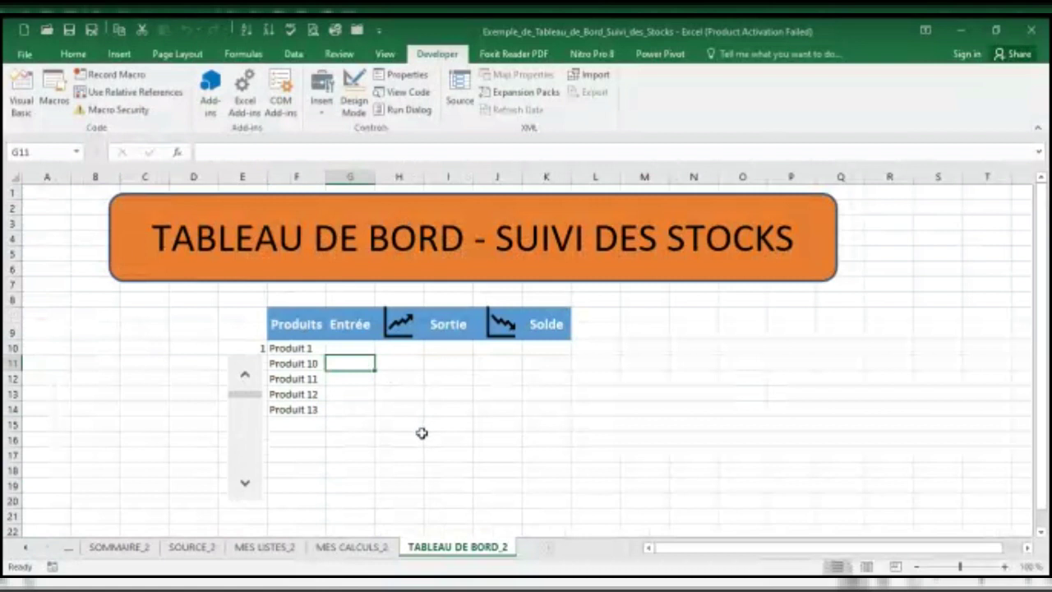
Review the INDEX function's argument forms for F10 and its source list on MES LISTES_2, leaving the formula unedited.
left_click(294, 349)
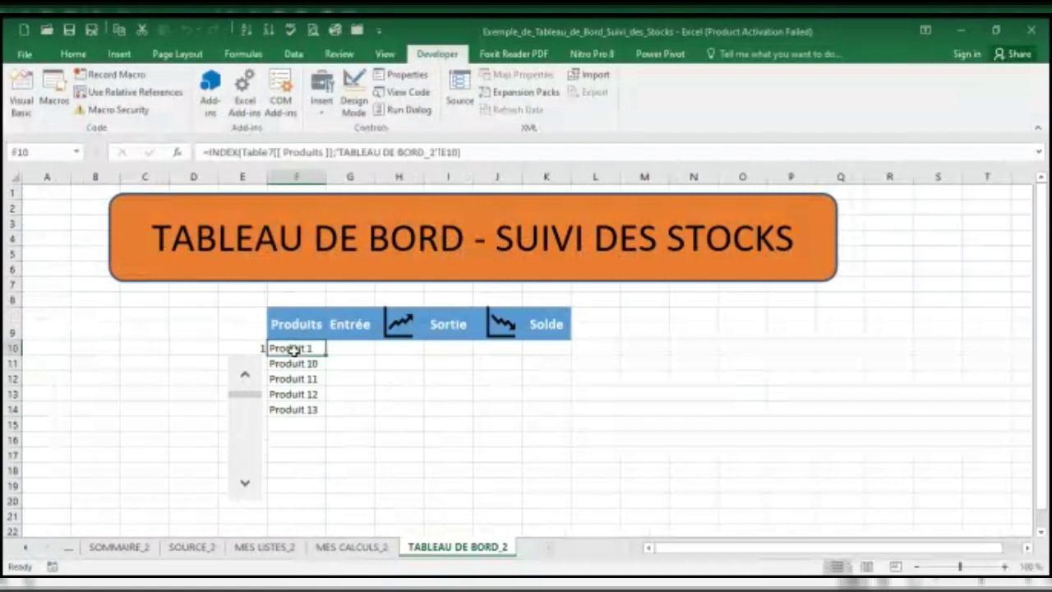
left_click(177, 153)
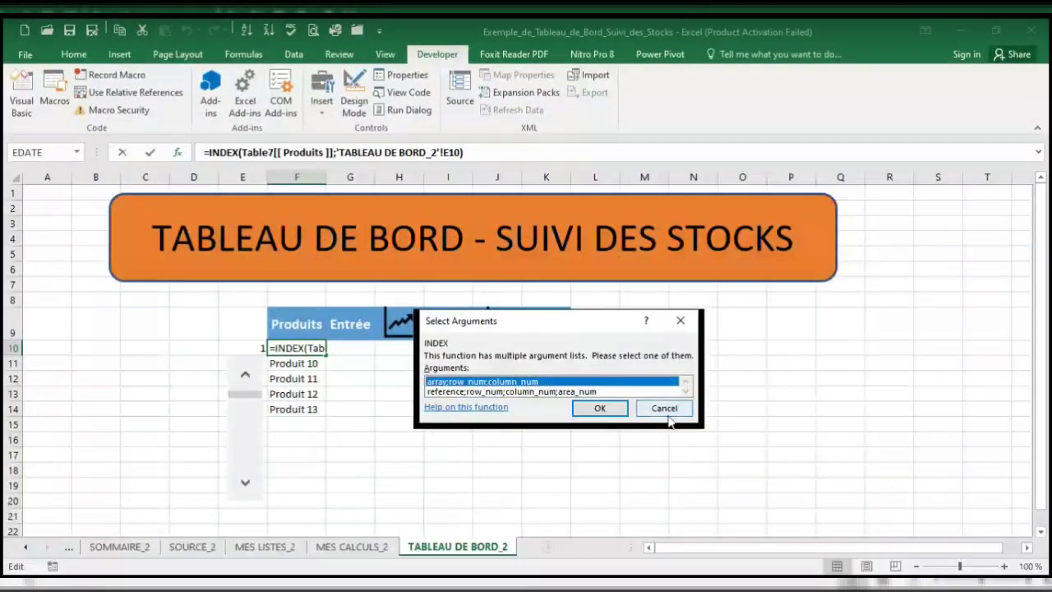
left_click(665, 409)
left_click(264, 546)
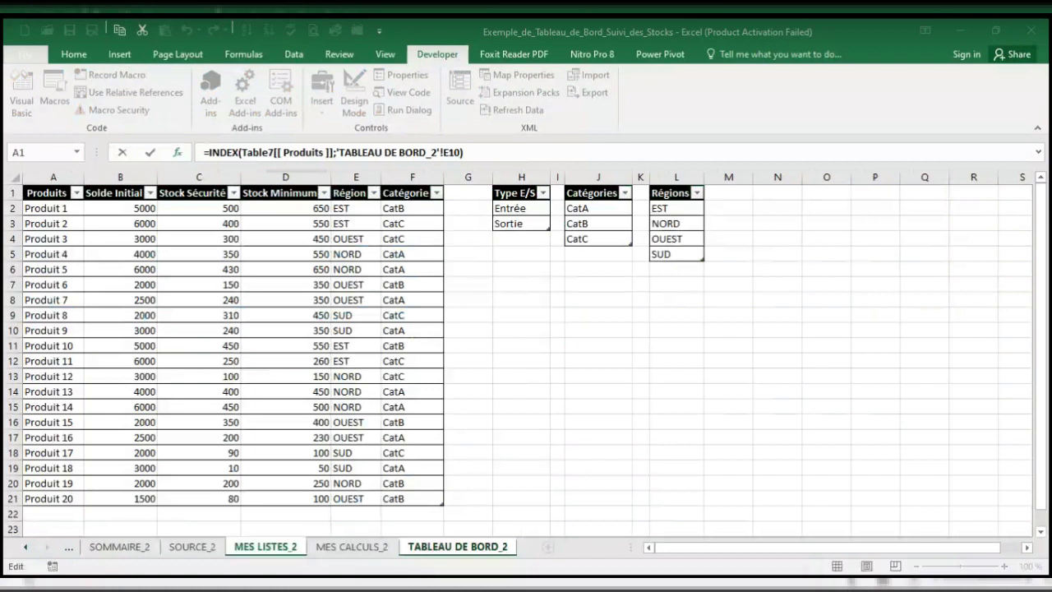
left_click(458, 546)
key("Escape")
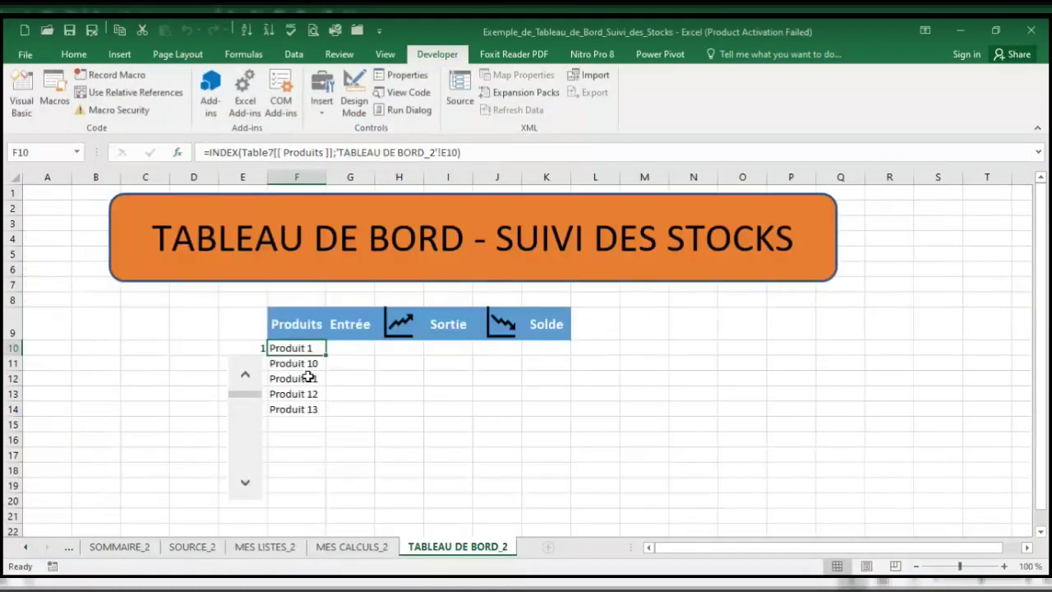
Enter in G10 a GETPIVOTDATA reference to Produit 1's Entrée quantity in the Rapport E/S pivot table on MES CALCULS_2.
left_click(348, 349)
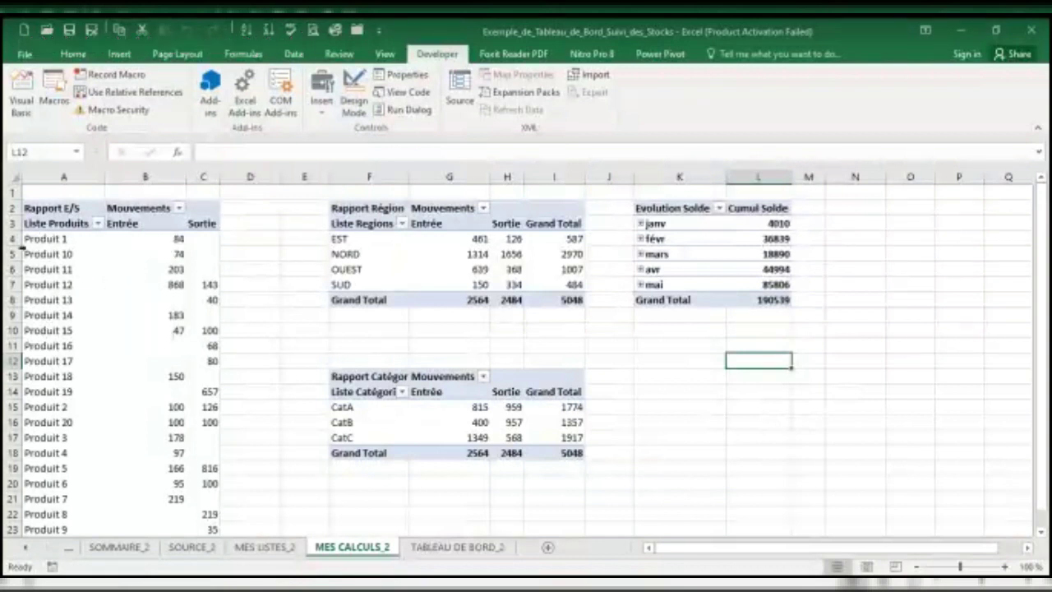
left_click(169, 239)
left_click(197, 238)
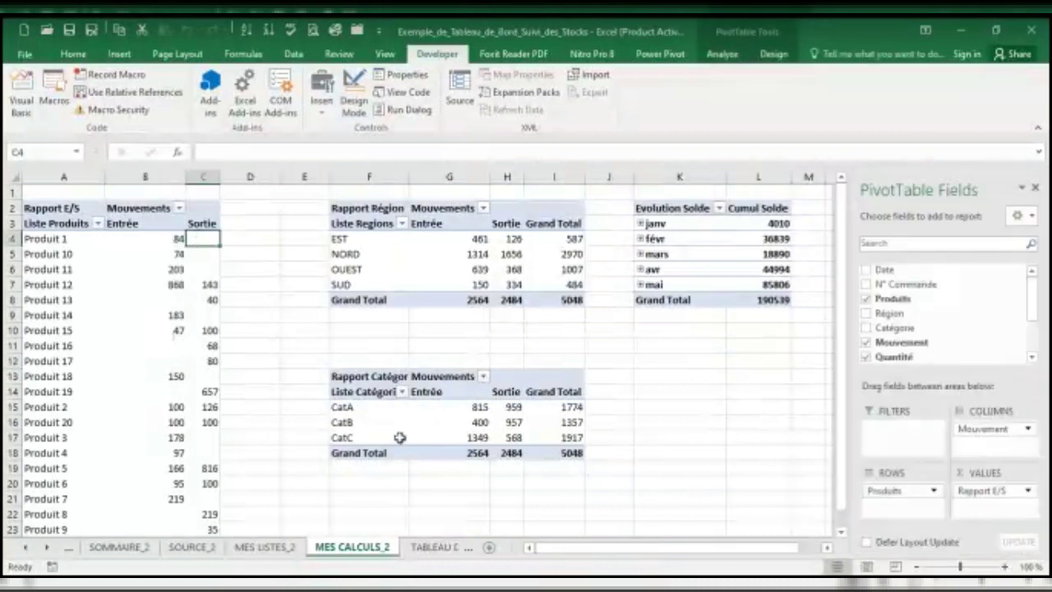
left_click(427, 551)
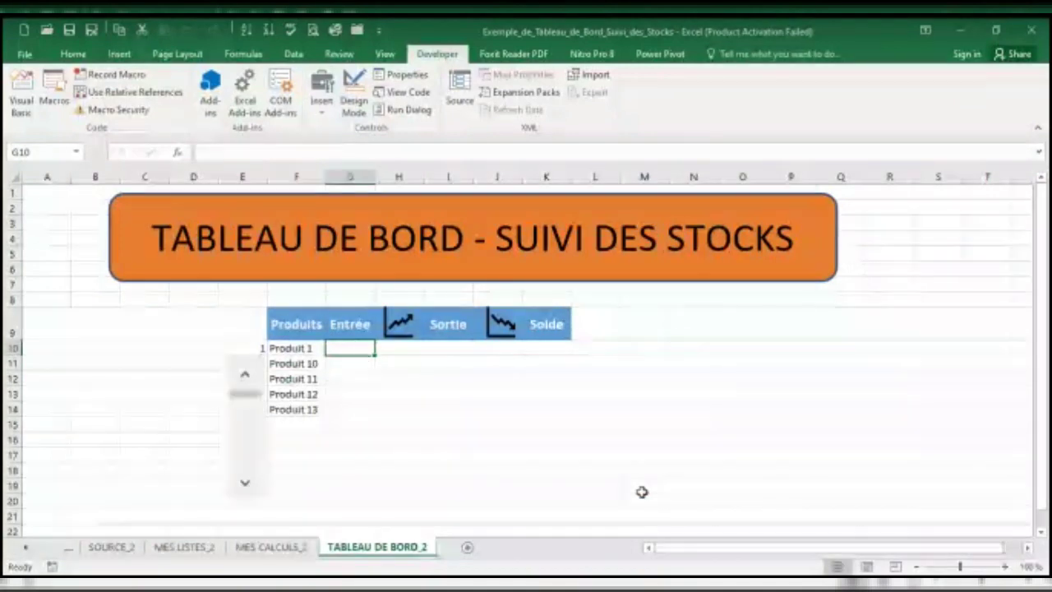
type("=")
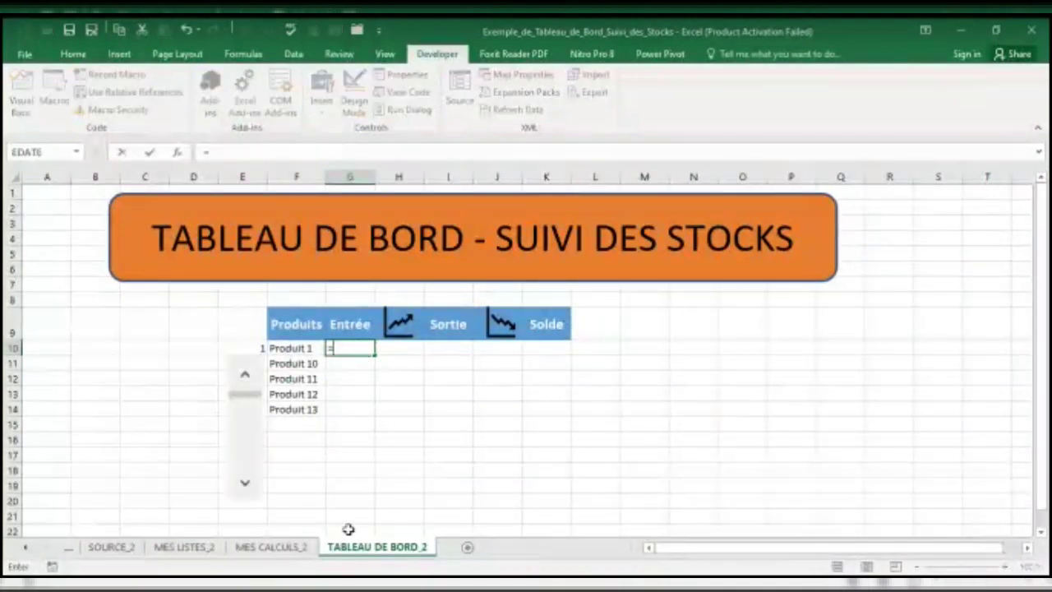
left_click(254, 548)
left_click(156, 244)
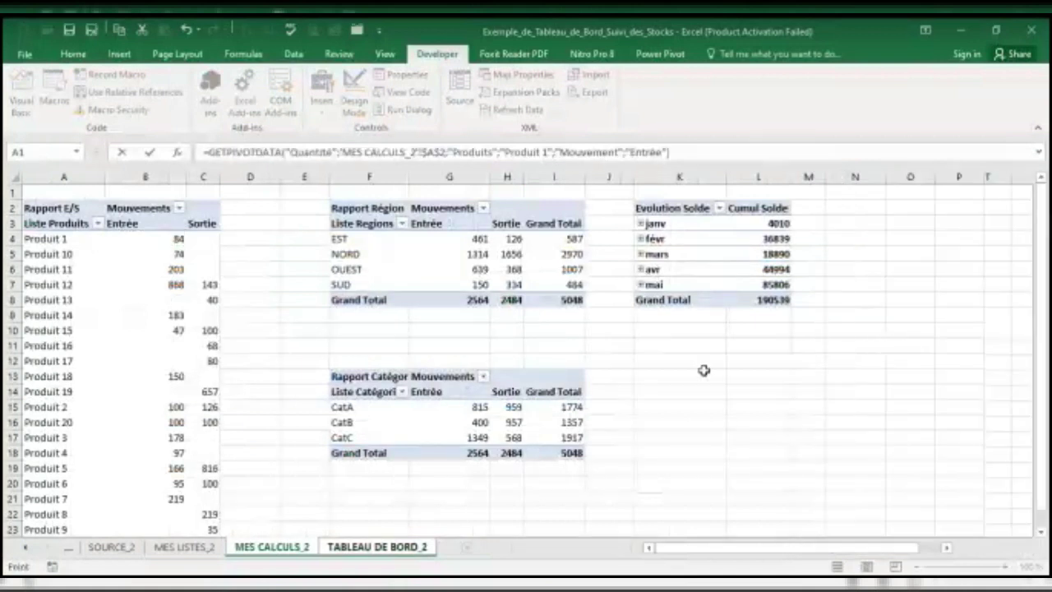
key("Return")
Fill the Entrée formula from G10 down to G14 and deselect the range.
left_click(364, 347)
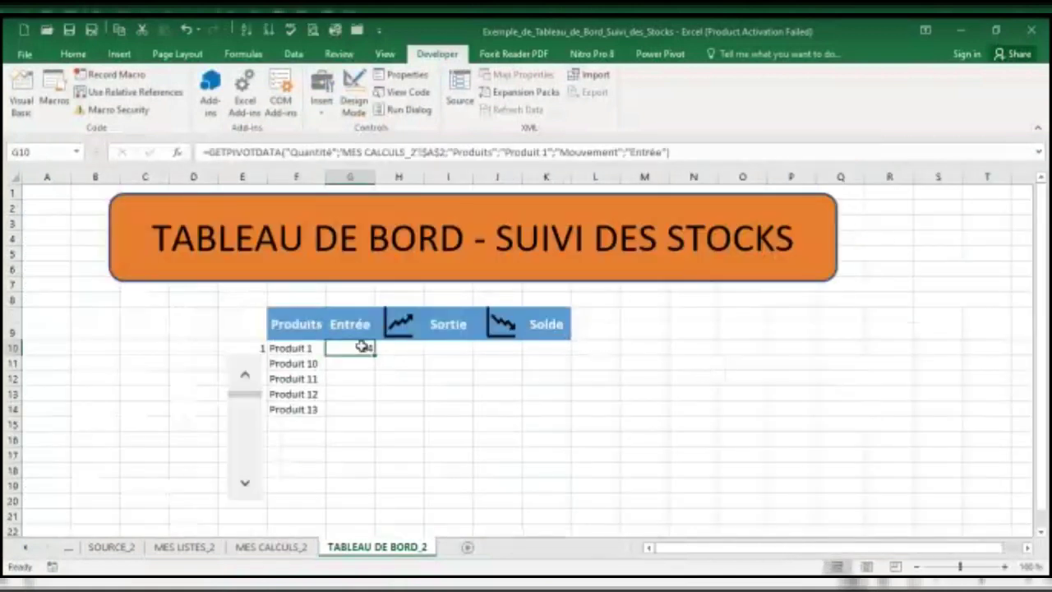
left_click_drag(374, 352, 365, 419)
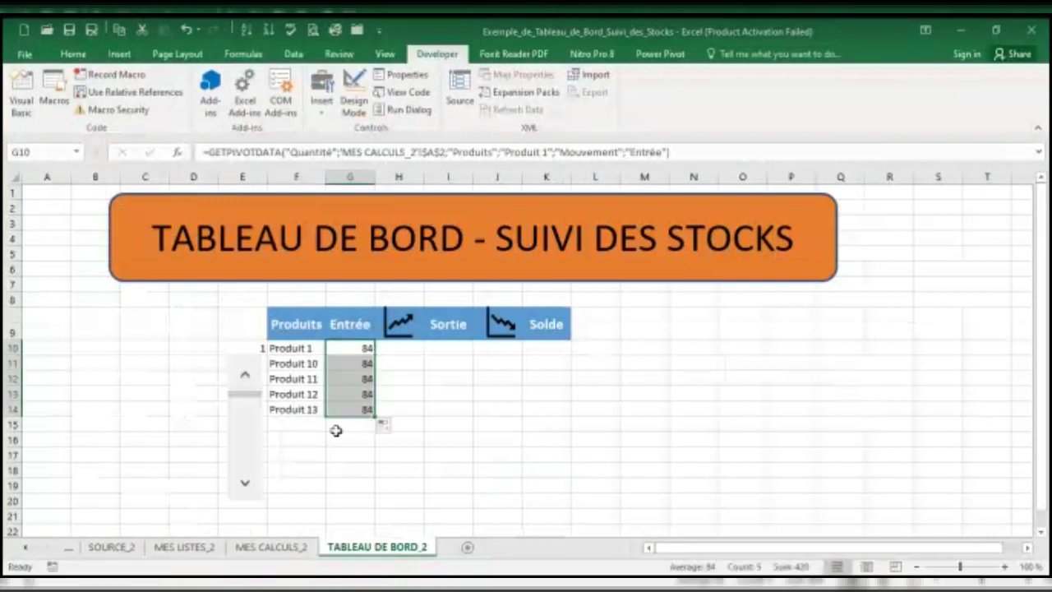
left_click(477, 399)
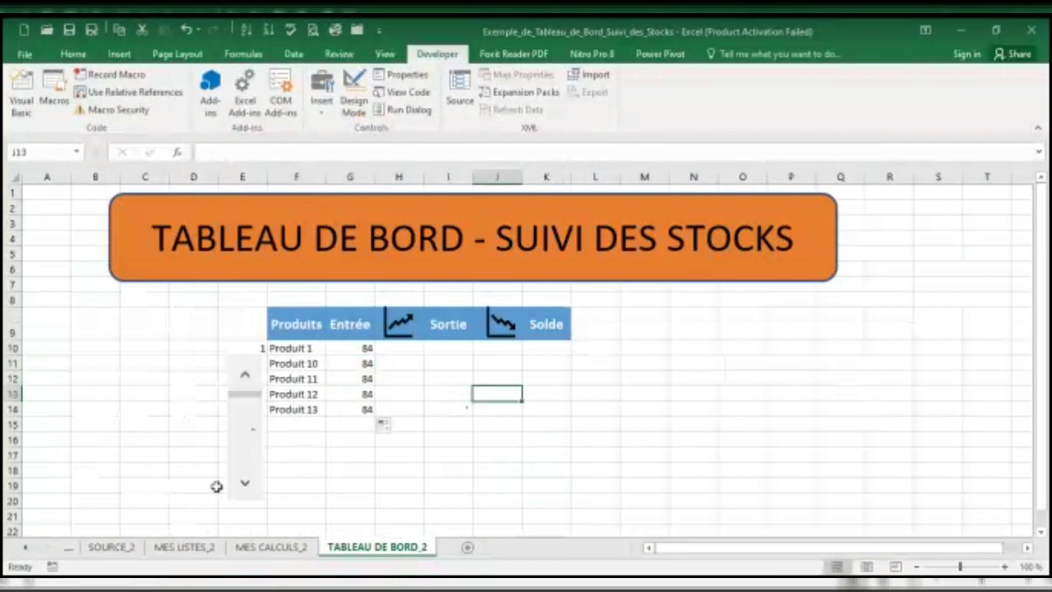
Advance the scroll bar to 11 to check whether the Entrée values follow the displayed products.
left_click(243, 377)
left_click(245, 484)
left_click(244, 484)
left_click(244, 484)
left_click(244, 486)
left_click(244, 486)
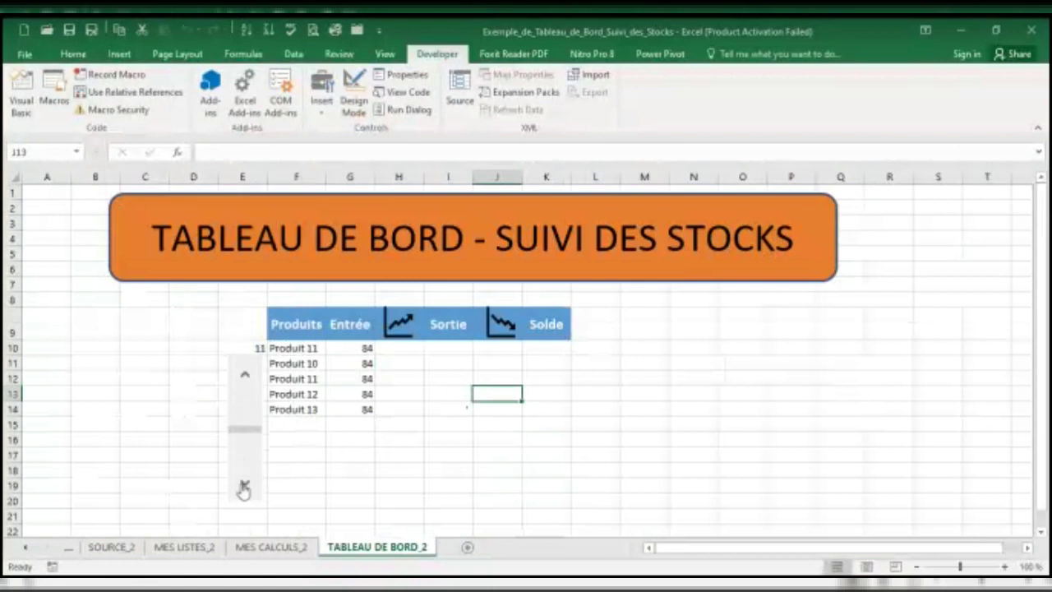
Return the scroll bar to 1 and examine the arguments of G10's GETPIVOTDATA formula, leaving it unedited.
left_click(248, 374)
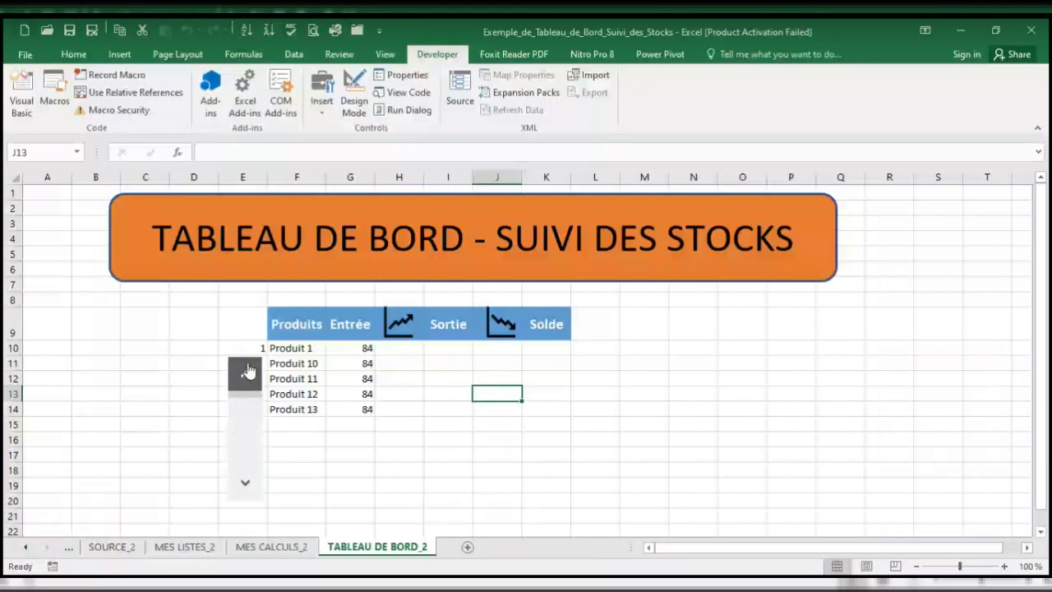
left_click_drag(367, 363, 366, 409)
left_click(360, 351)
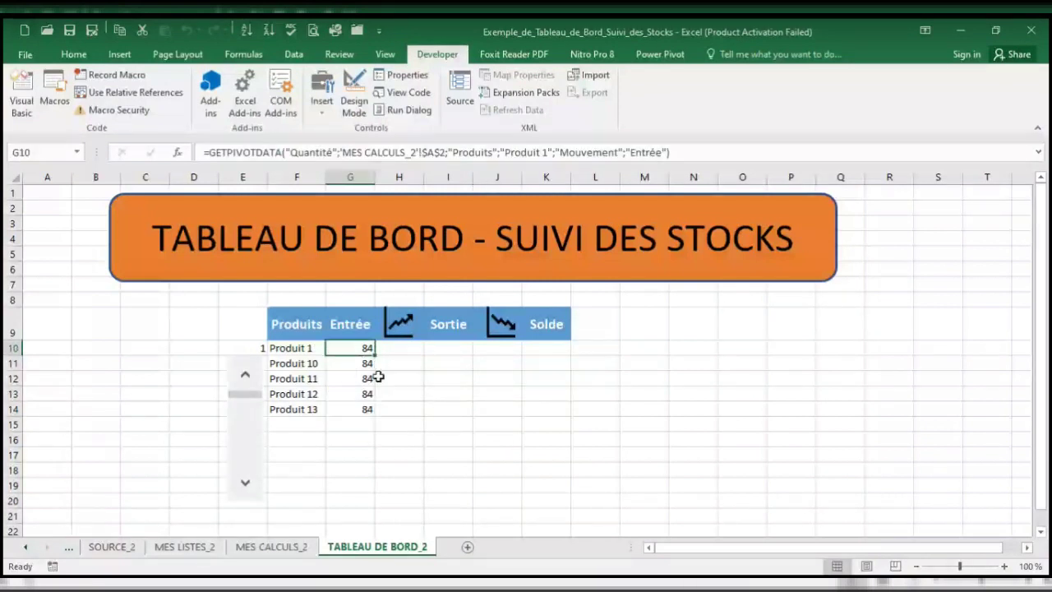
left_click(177, 153)
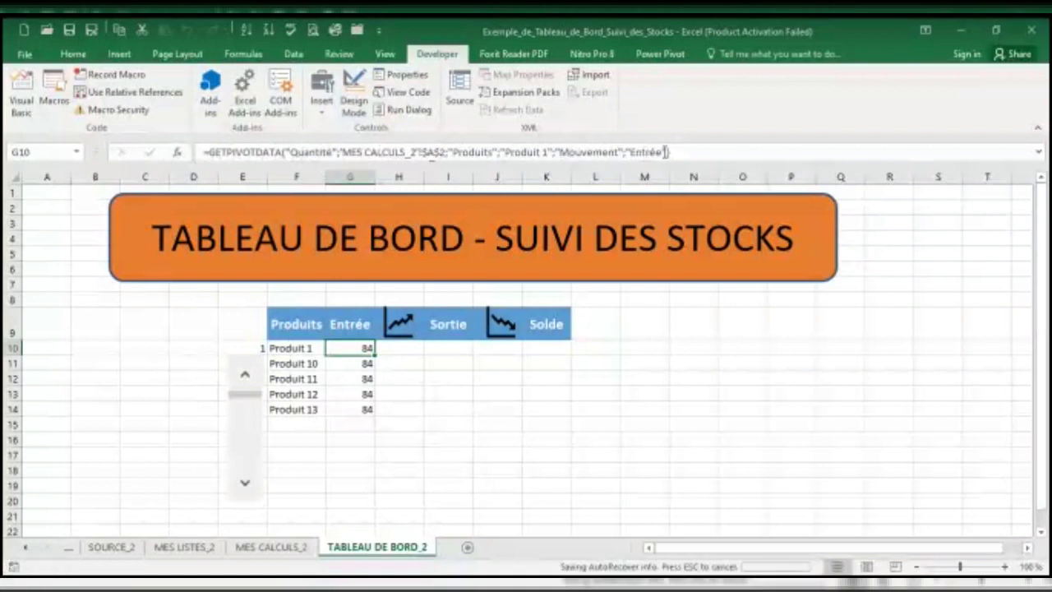
left_click(517, 153)
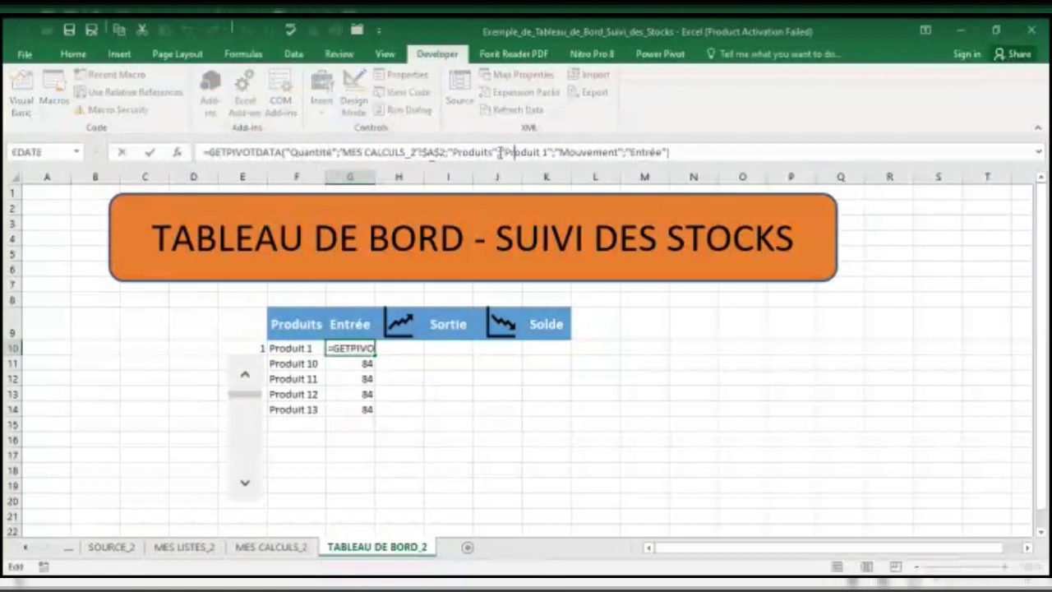
left_click(178, 153)
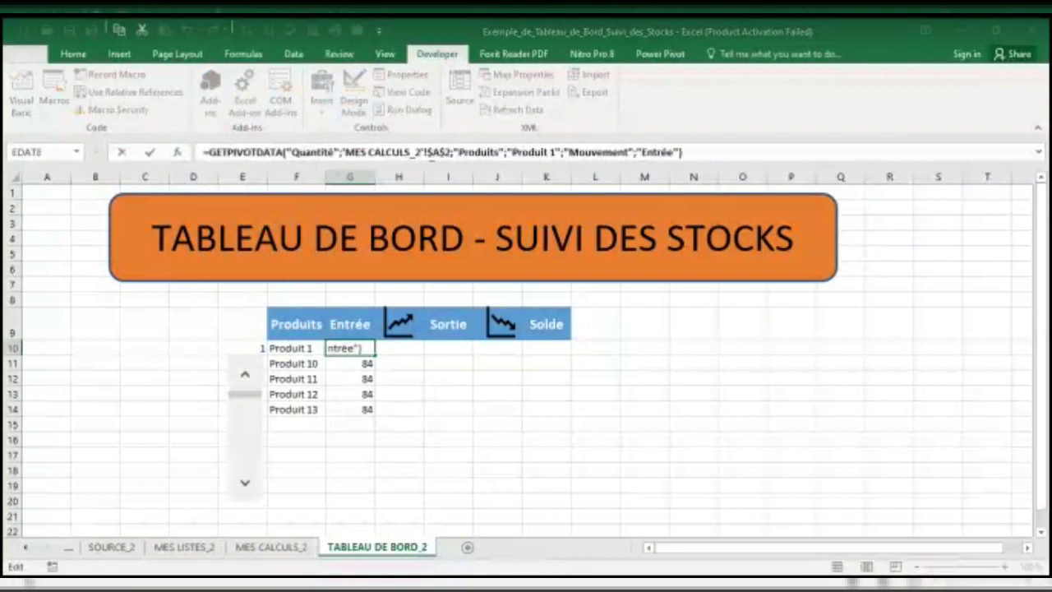
key("Escape")
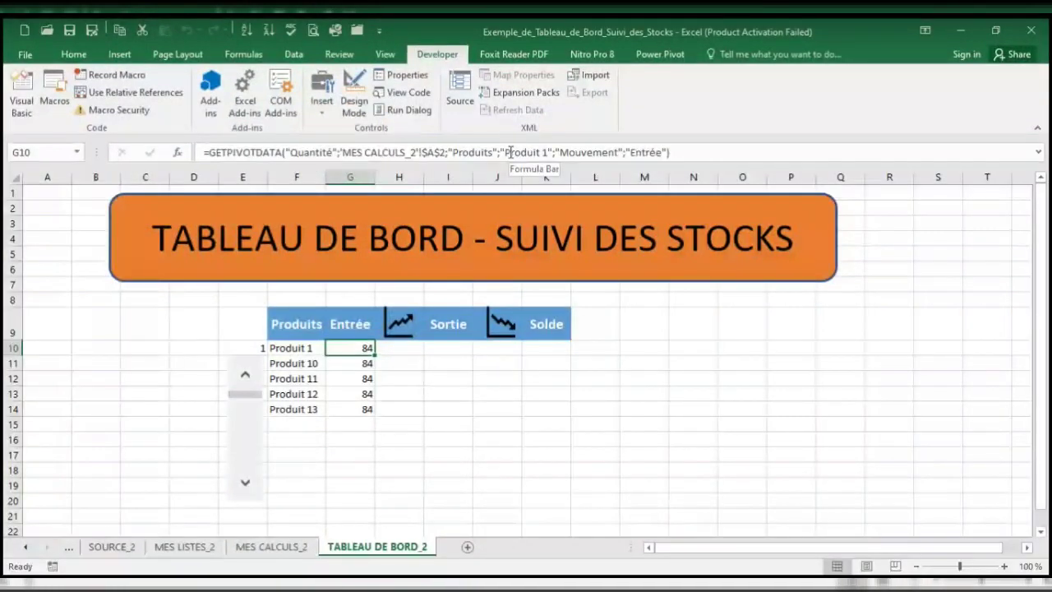
Replace "Produit 1" in G10's GETPIVOTDATA formula with a reference to F10 and fill it down to G14.
left_click_drag(501, 152, 521, 152)
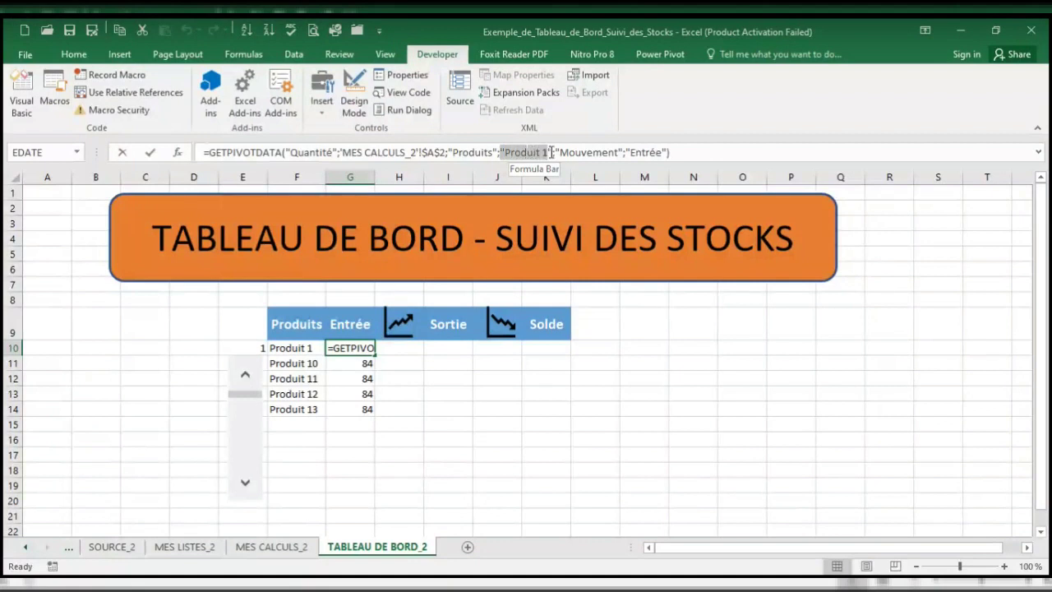
left_click_drag(551, 152, 556, 153)
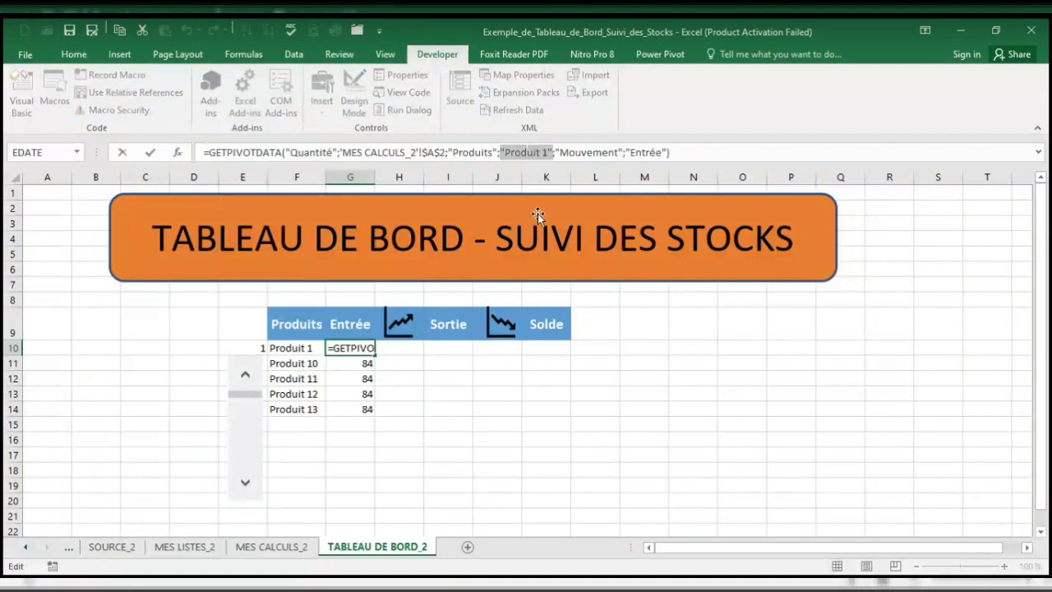
left_click(304, 349)
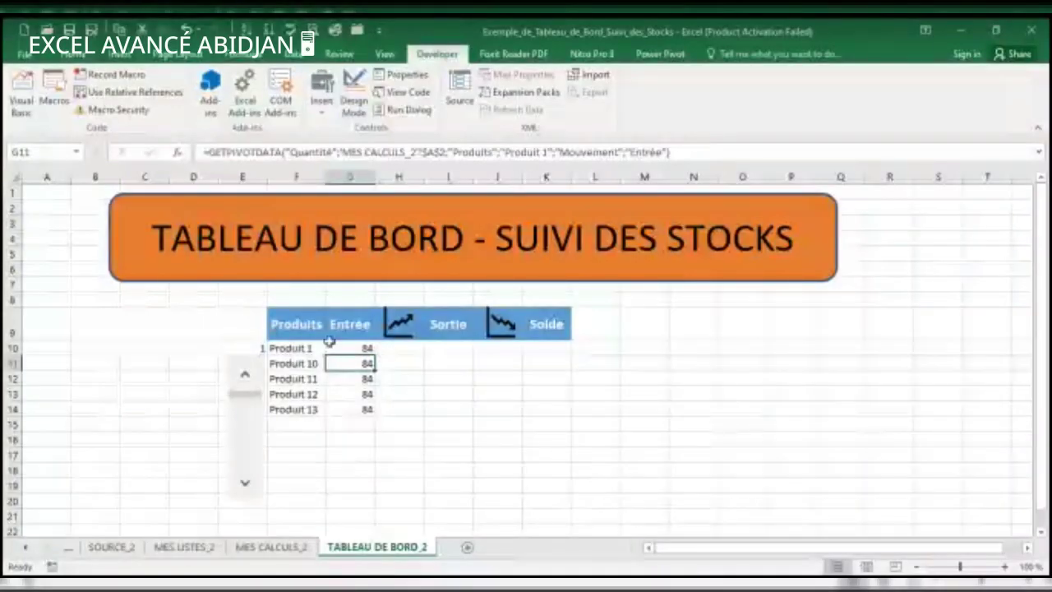
left_click(344, 348)
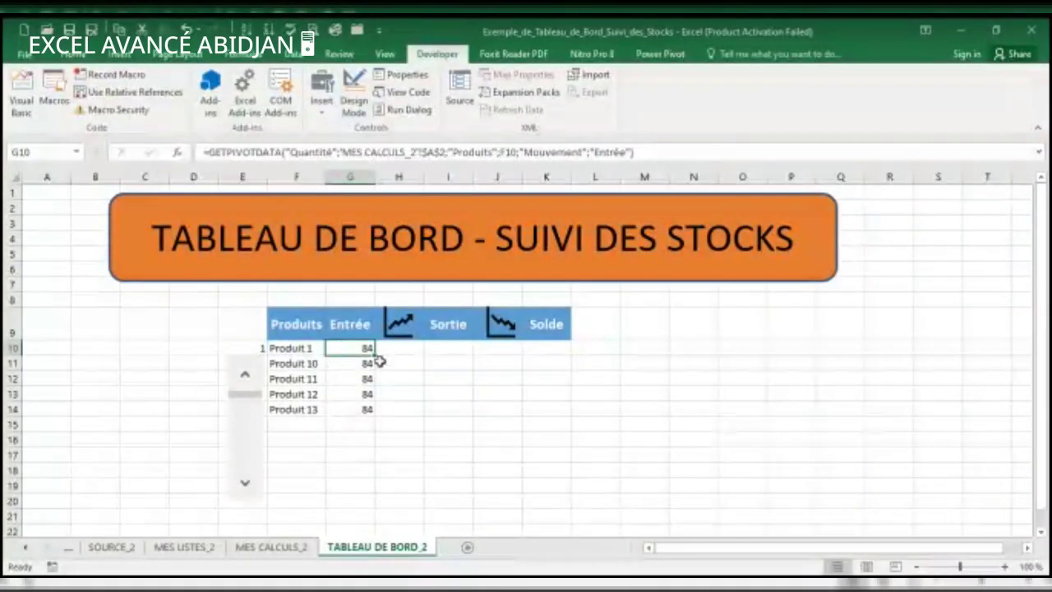
left_click_drag(374, 356, 374, 415)
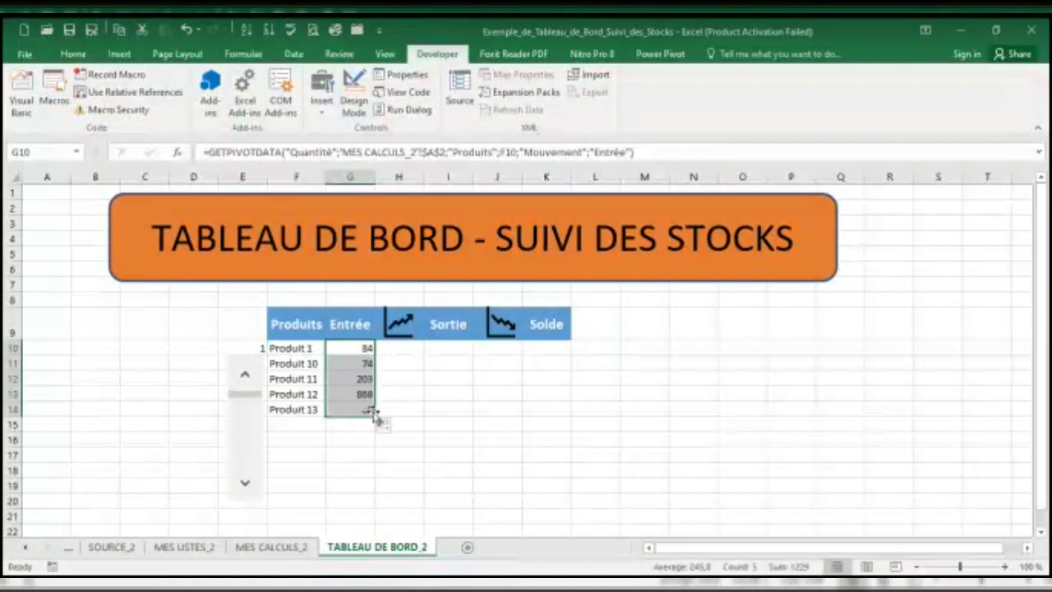
left_click(420, 406)
Advance the scroll bar to 12 to check whether the Entrée quantity follows the displayed product.
left_click(246, 486)
left_click(246, 486)
left_click(245, 486)
left_click(246, 486)
left_click(246, 485)
left_click(246, 486)
left_click(245, 486)
left_click(246, 486)
left_click(245, 486)
left_click(246, 485)
left_click(246, 486)
Refill the product formula from F10 down to F14 and test it by running the scroll bar to 14 and back to 1.
left_click(323, 348)
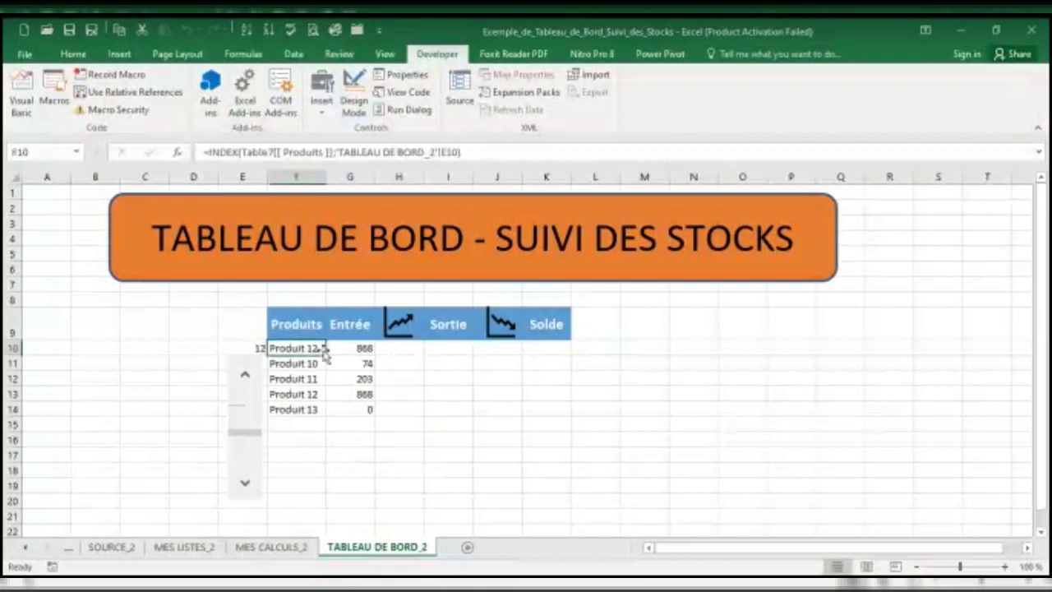
left_click_drag(325, 355, 325, 419)
left_click(246, 486)
left_click(246, 485)
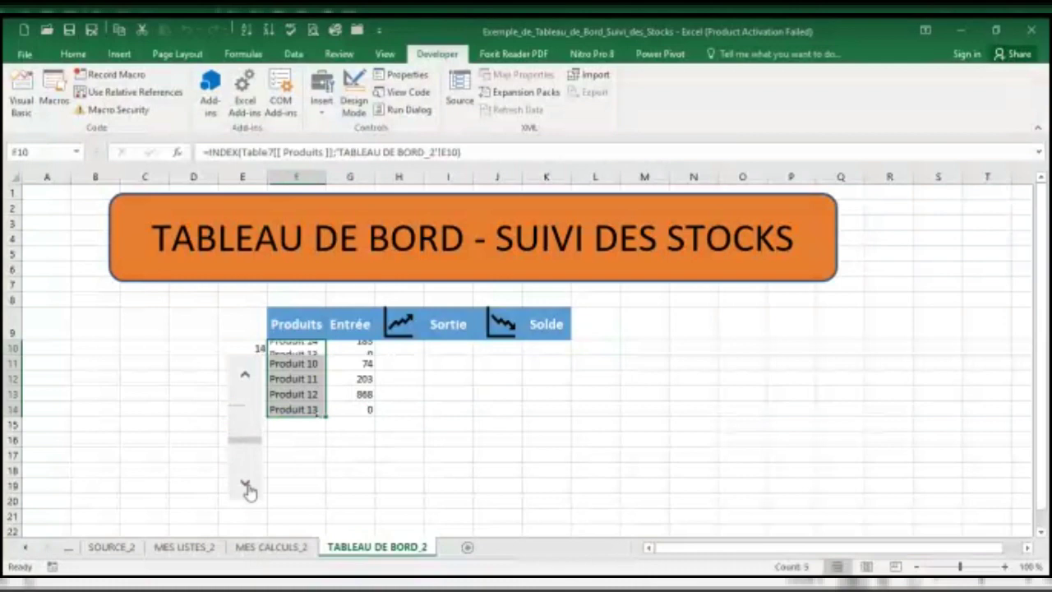
left_click(246, 378)
left_click(245, 378)
left_click(246, 377)
left_click(246, 378)
left_click(245, 377)
left_click(246, 378)
left_click(246, 377)
left_click(246, 377)
left_click(245, 377)
left_click(246, 378)
left_click(246, 377)
left_click(245, 378)
left_click(245, 377)
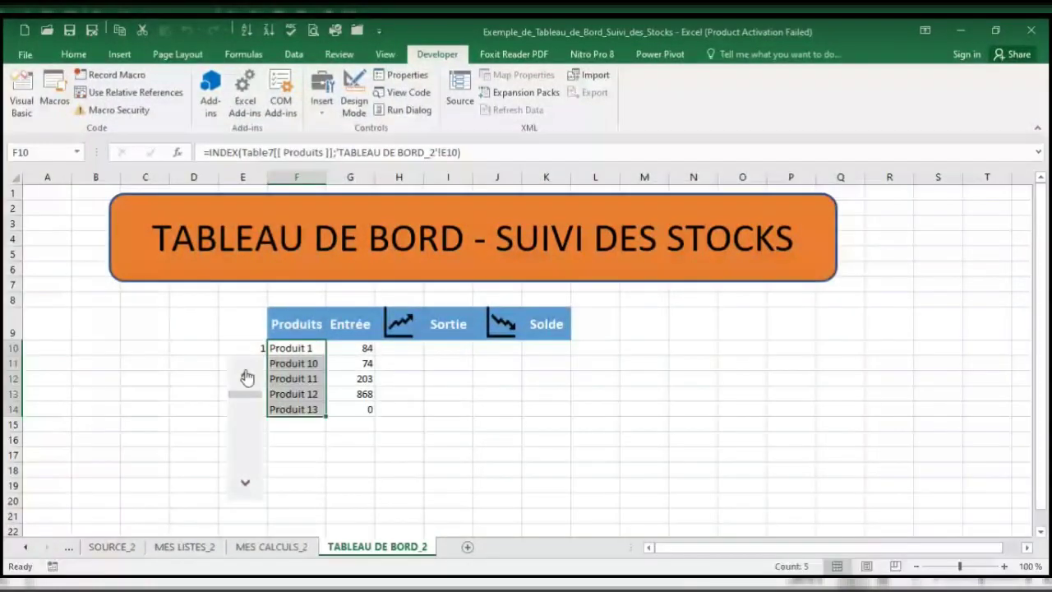
Make the row reference in F10's INDEX formula absolute as $E$10 and fill the formula down to F14.
left_click(306, 348)
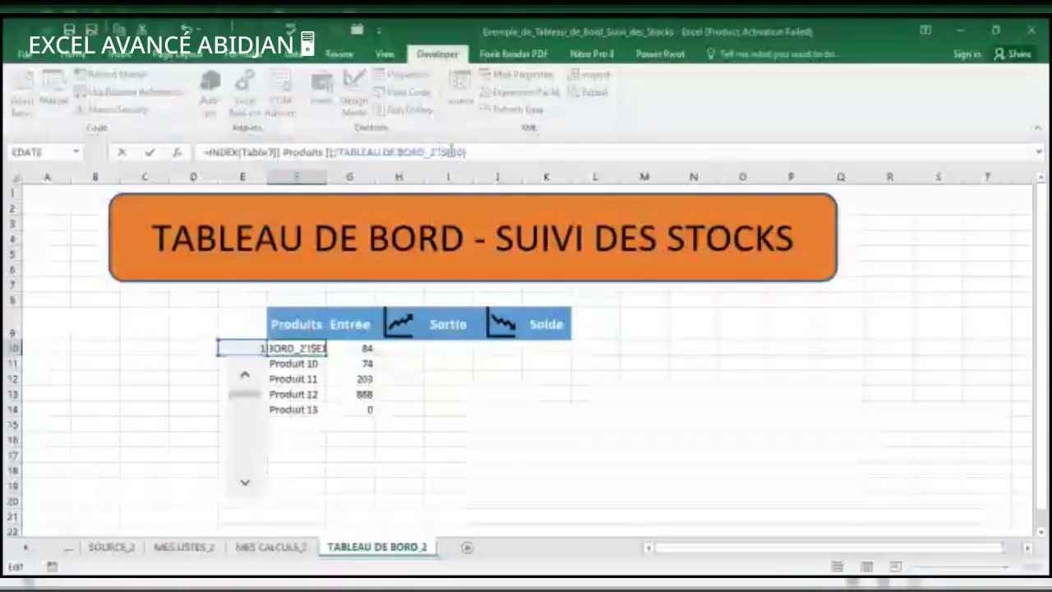
key("F4")
key("F4")
key("F4")
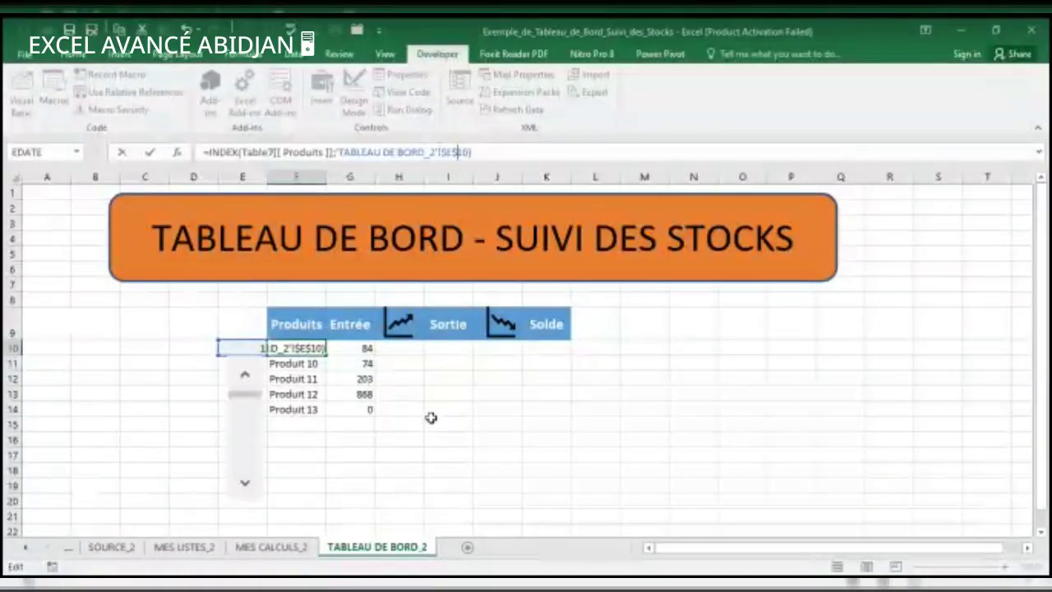
key("Return")
left_click(303, 349)
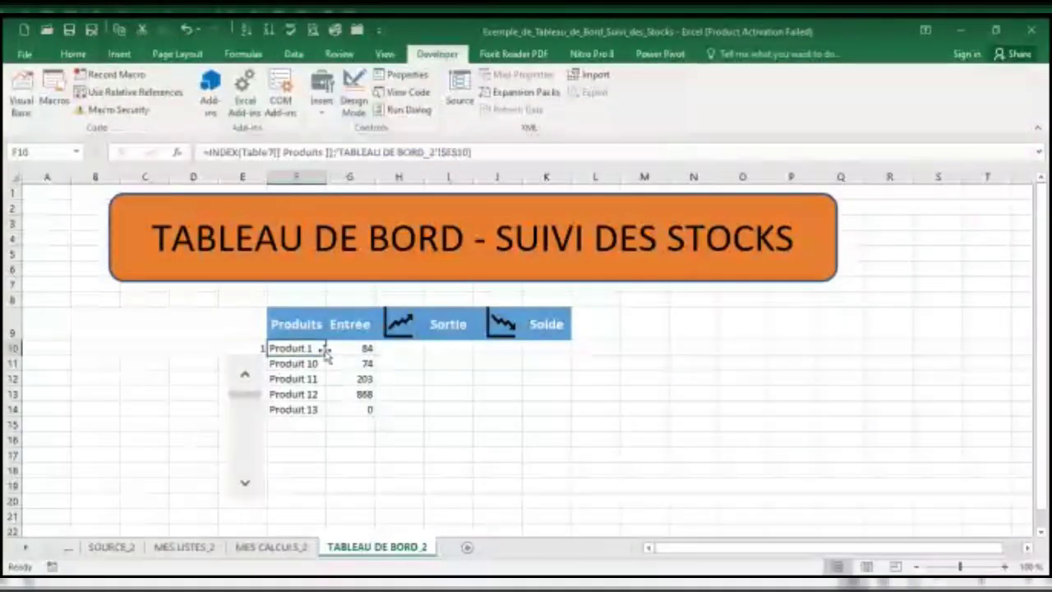
left_click_drag(325, 356, 316, 413)
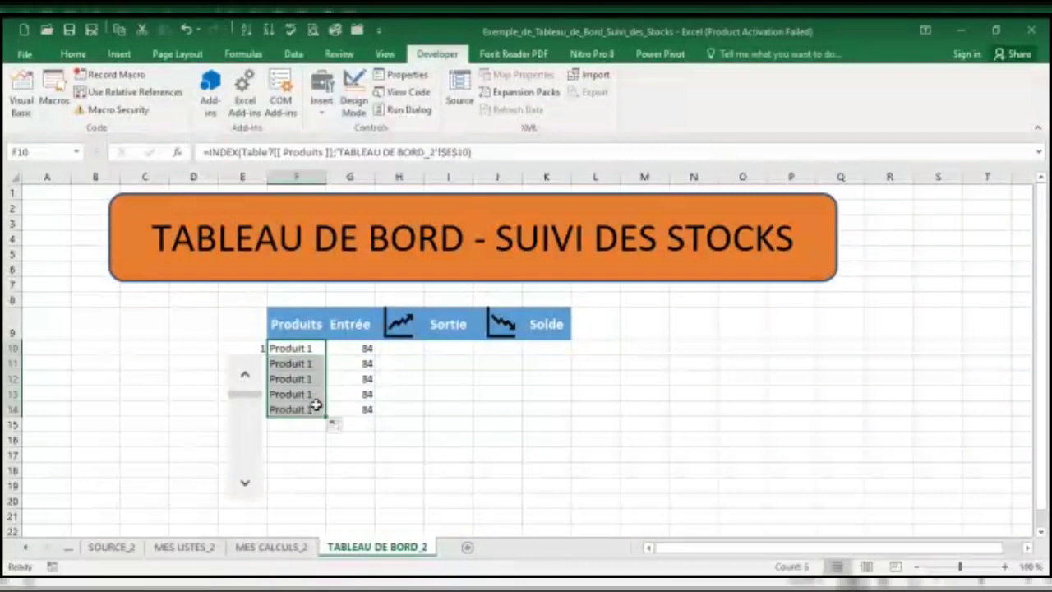
Run the scroll bar forward to 19 and back to 1 to check how the five product rows respond.
left_click(245, 484)
left_click(247, 485)
left_click(247, 485)
left_click(246, 485)
left_click(247, 485)
left_click(246, 485)
left_click(247, 485)
left_click(246, 485)
left_click(247, 485)
left_click(247, 485)
left_click(247, 485)
left_click(247, 485)
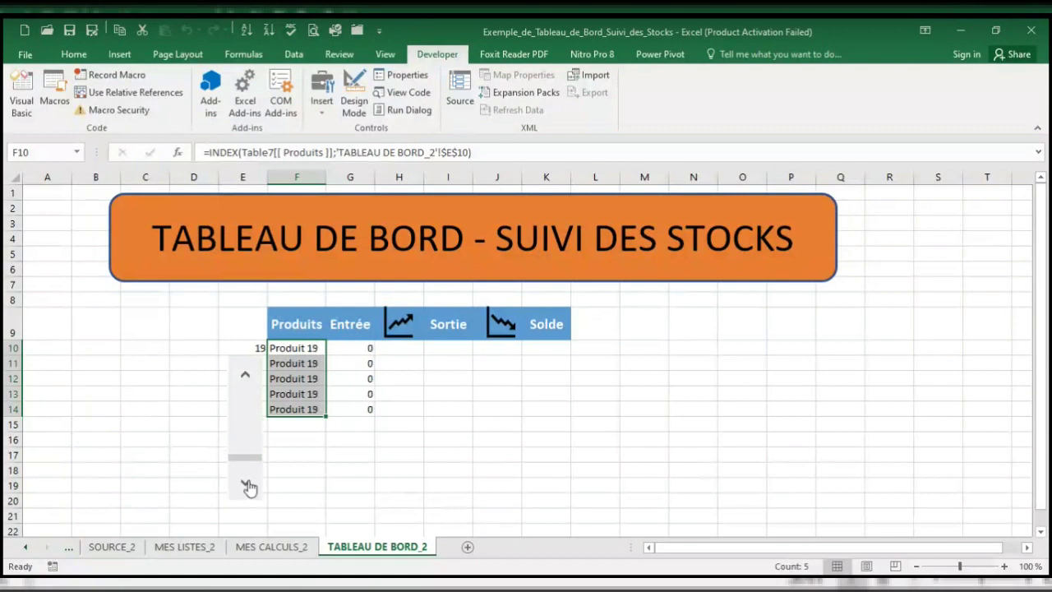
left_click(247, 485)
left_click(242, 374)
left_click(240, 372)
left_click(241, 372)
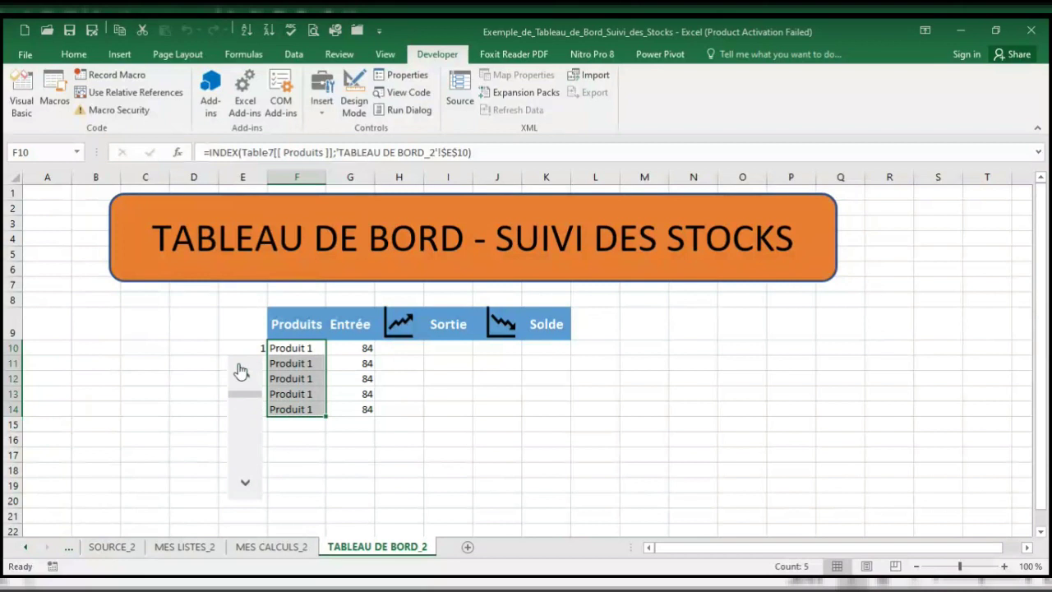
Select G10:G14 and compare the Entrée values while moving the scroll bar to 4 and back to 1.
left_click(363, 347)
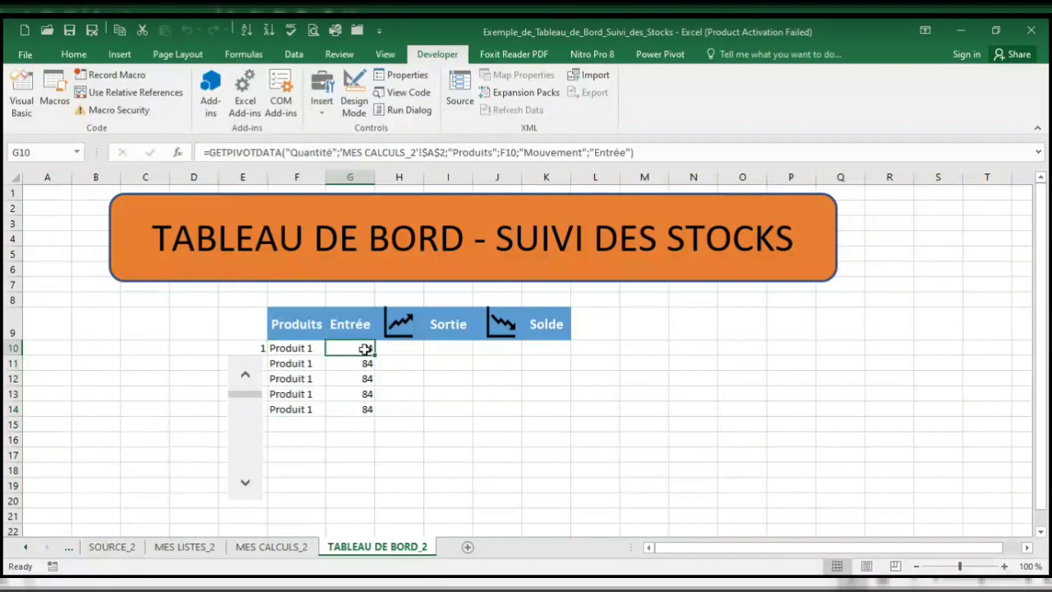
left_click_drag(365, 348, 369, 410)
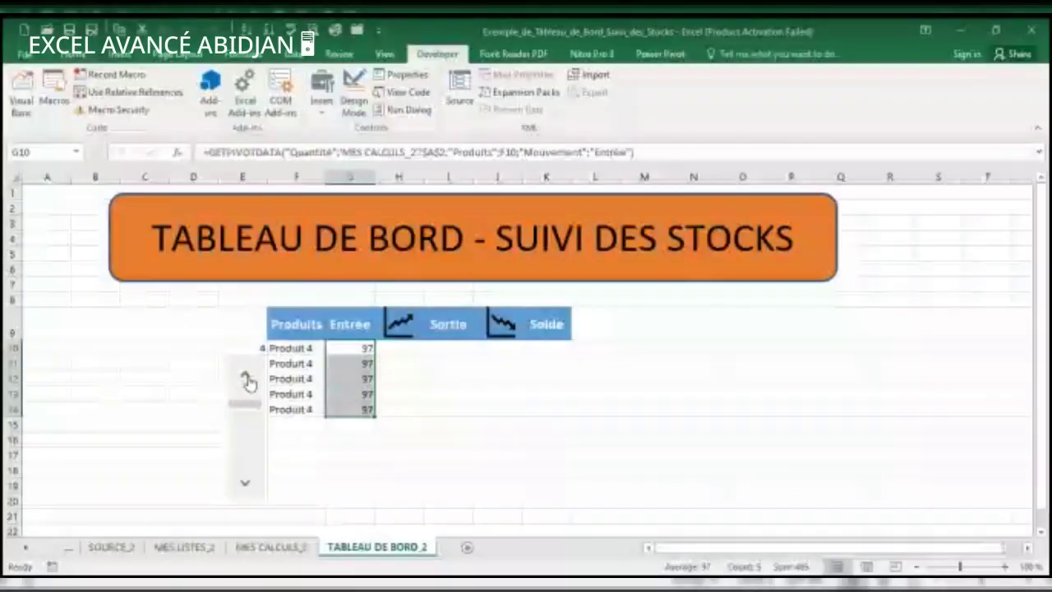
left_click(244, 382)
Delete the product name formulas from F10:F14.
left_click(290, 349)
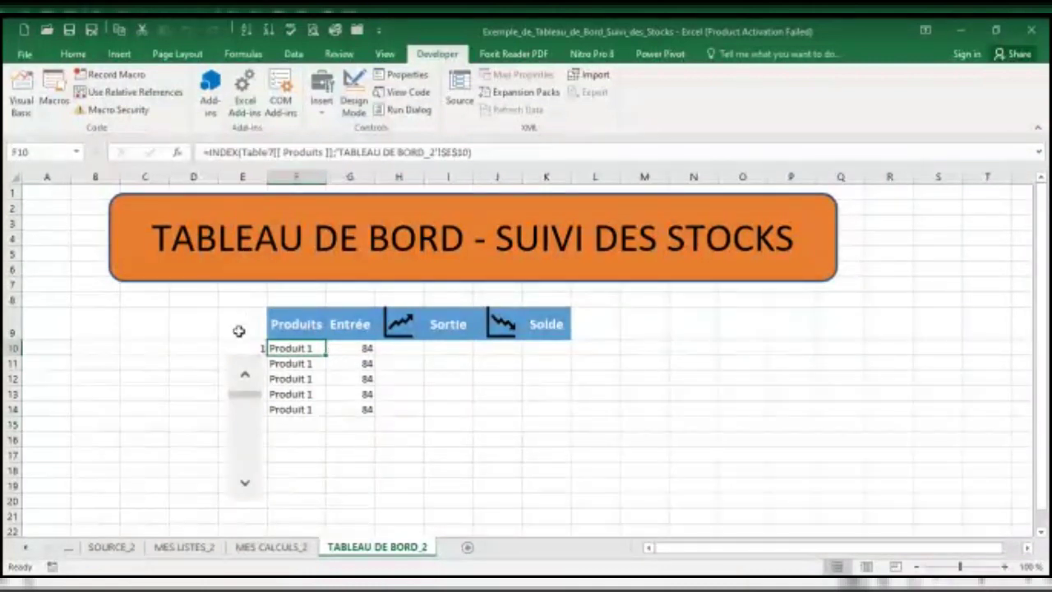
left_click_drag(312, 349, 313, 409)
left_click(312, 395)
left_click_drag(311, 348, 304, 409)
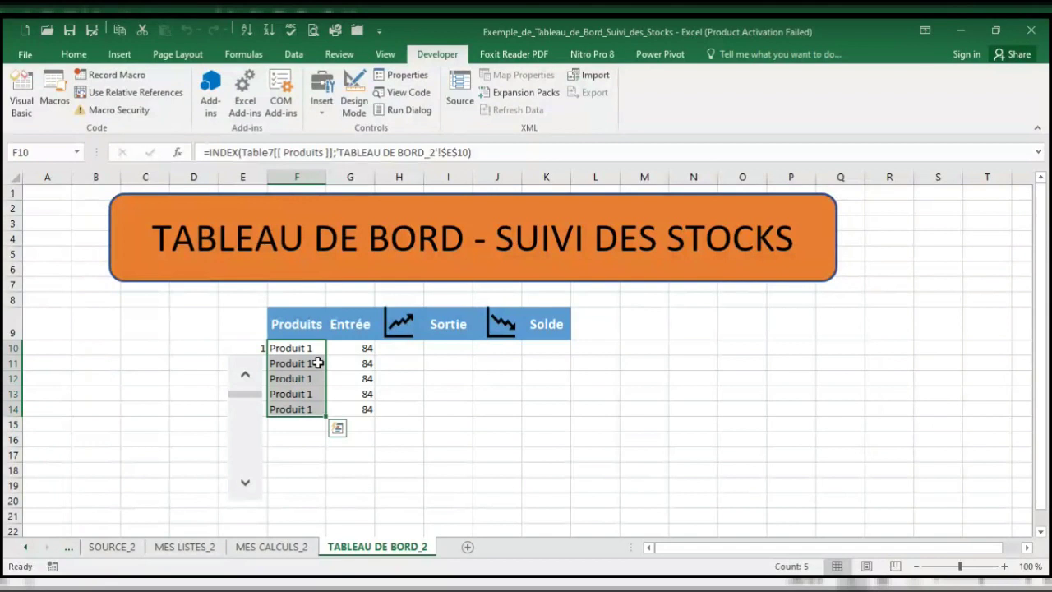
key("Delete")
left_click(308, 348)
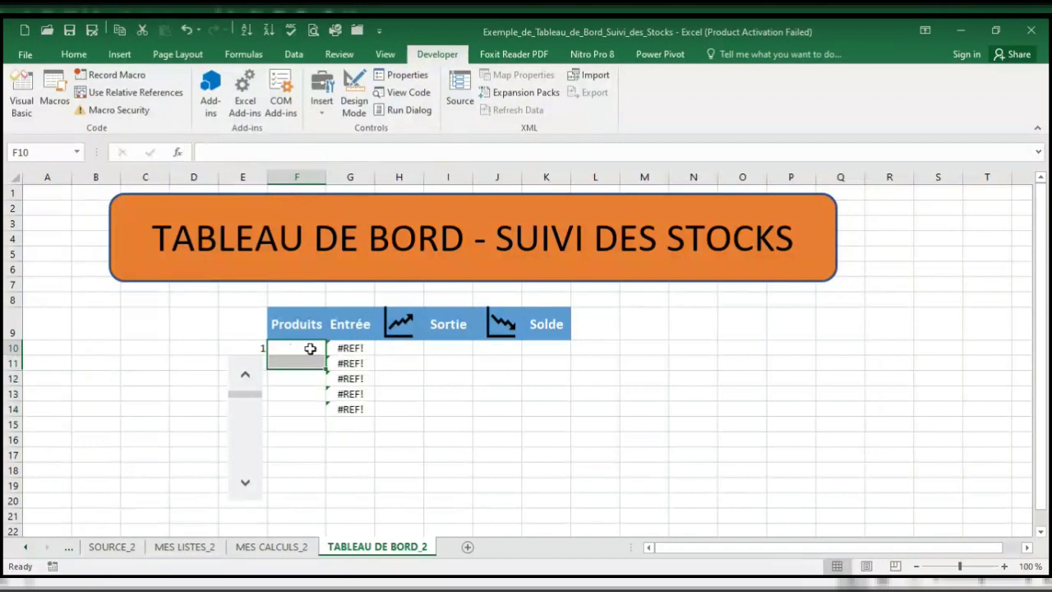
type("=inde")
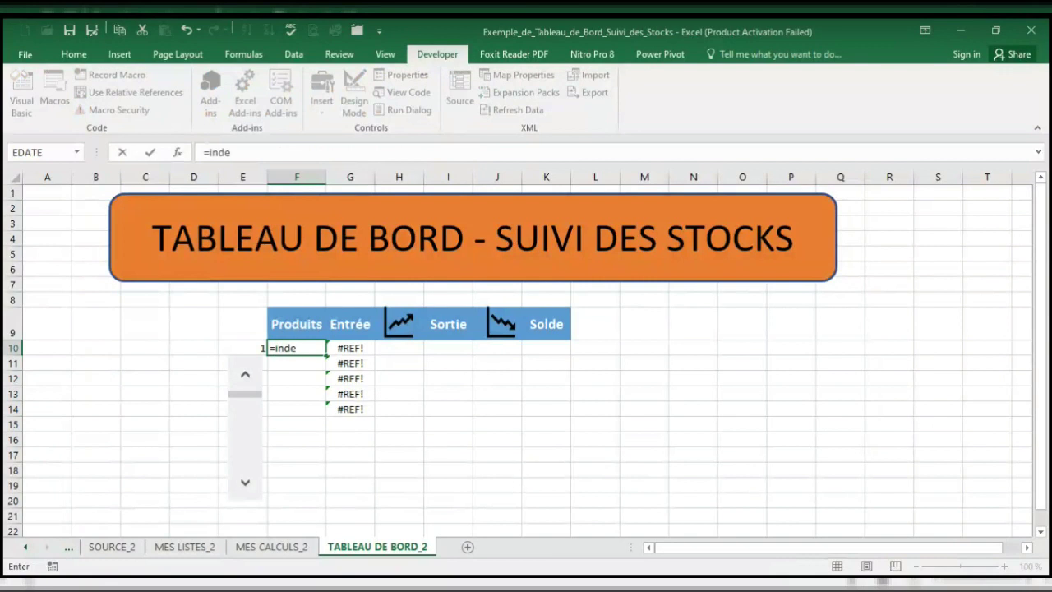
key("Tab")
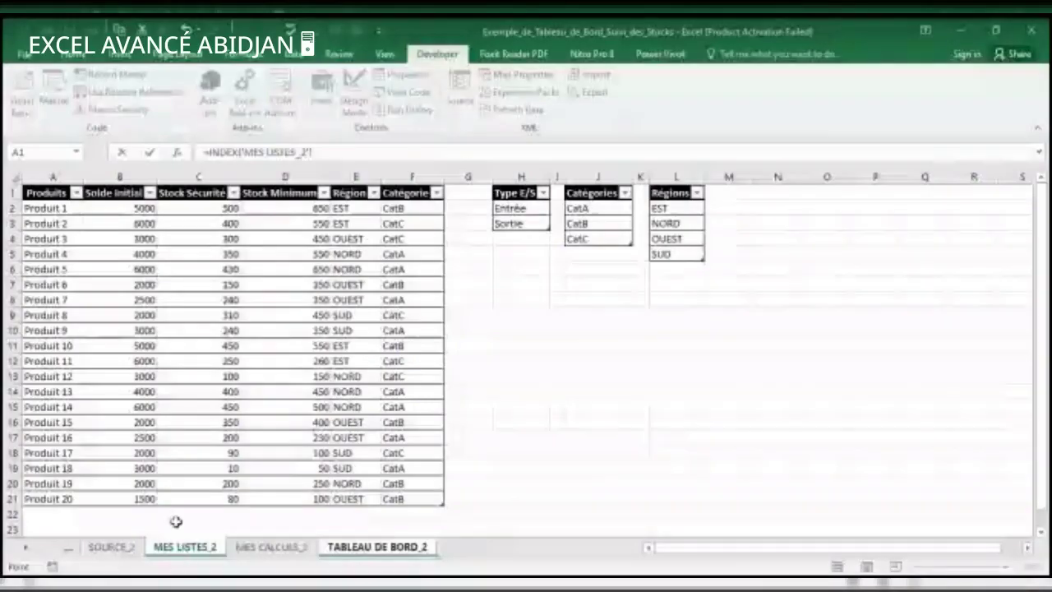
left_click_drag(52, 208, 52, 499)
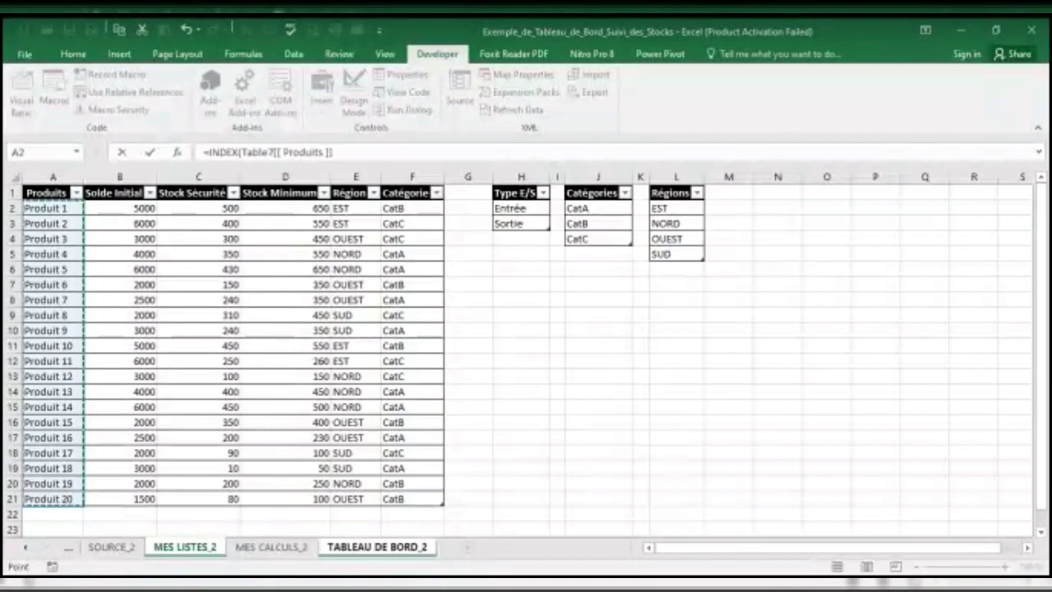
key("Return")
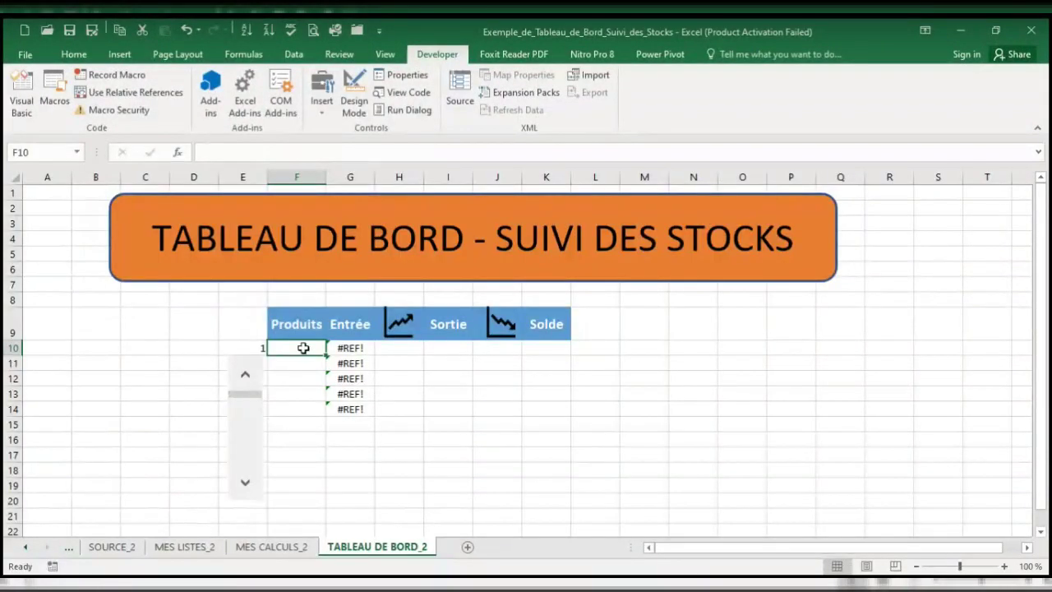
Start an INDEX formula in F10 with the product range A2:A21 on MES LISTES_2 as its array.
type("=inde")
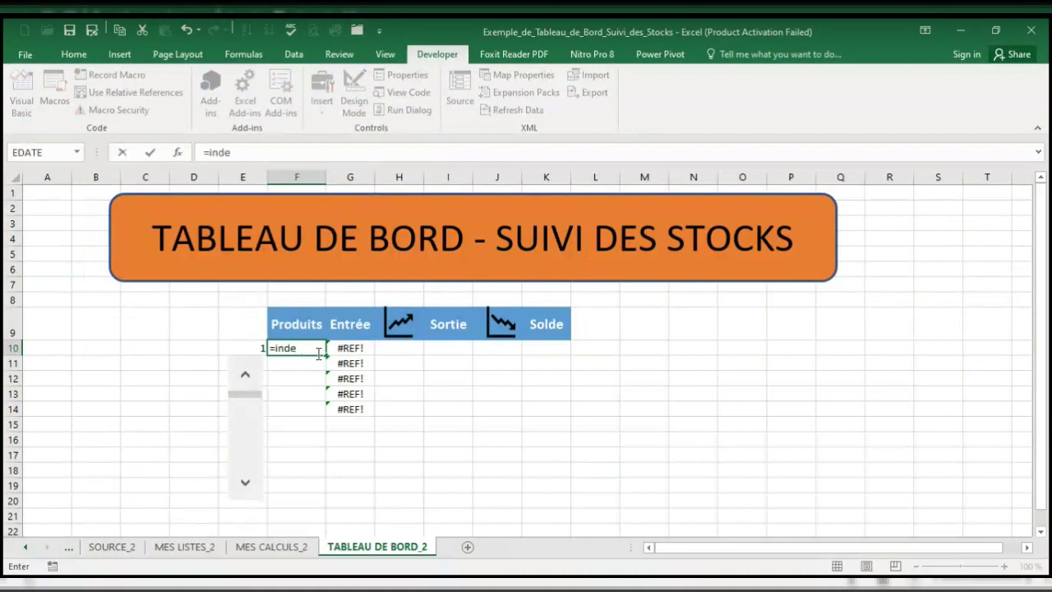
key("Tab")
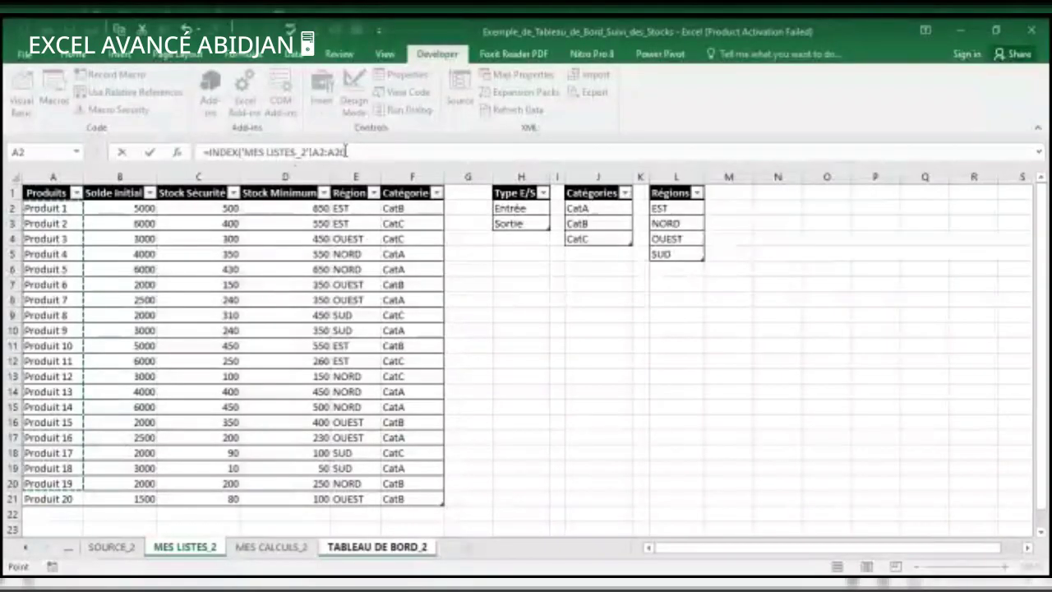
left_click(346, 151)
key("BackSpace")
type("1")
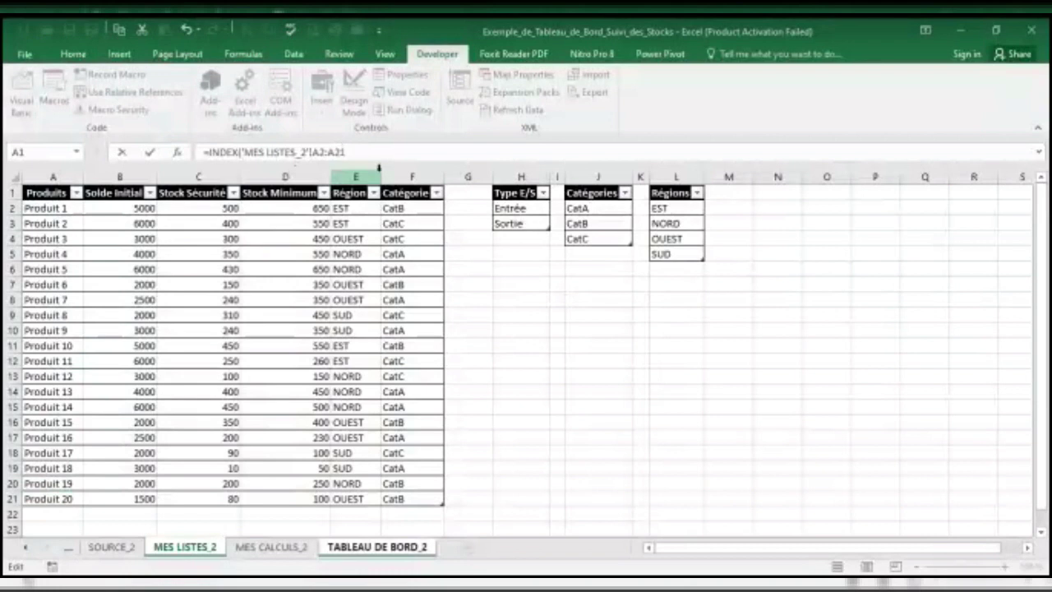
type(";")
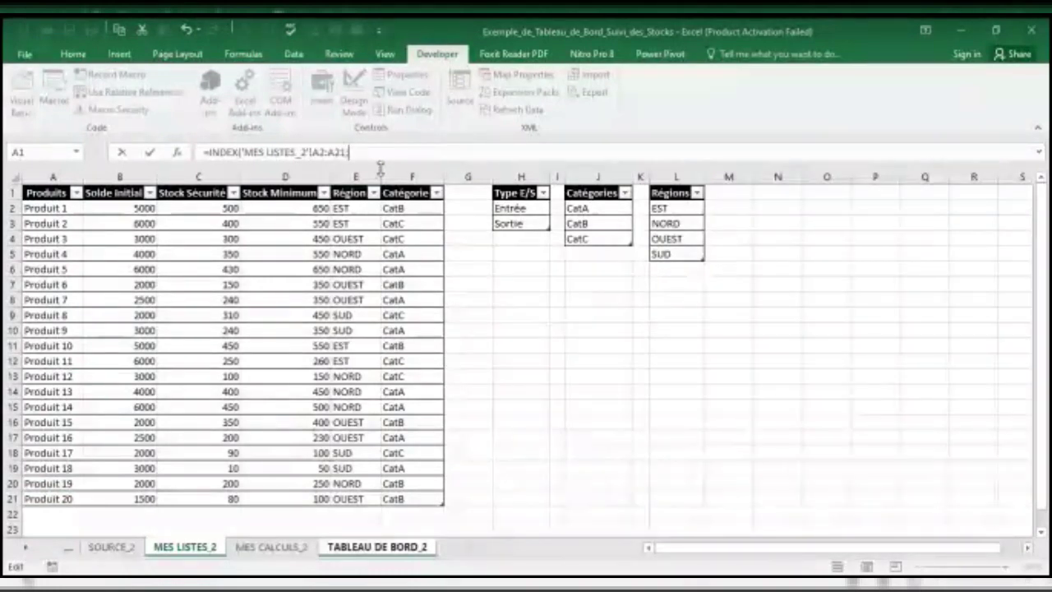
Return to the TABLEAU DE BORD_2 sheet and remove its sheet reference from the end of the unfinished INDEX formula.
left_click(376, 549)
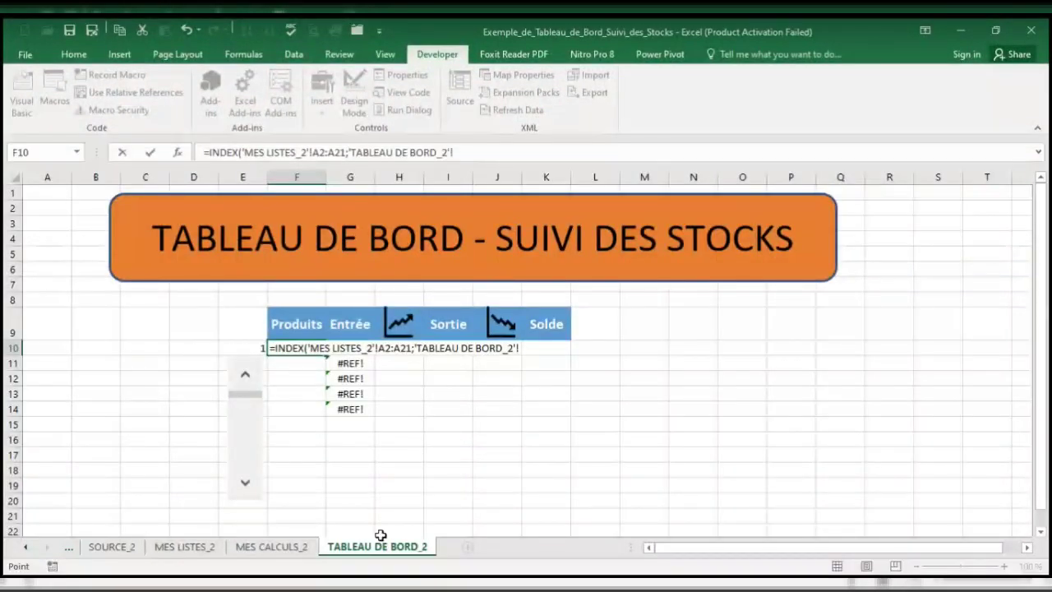
key("BackSpace")
key("BackSpace")
key("BackSpace")
key("BackSpace")
key("BackSpace")
key("BackSpace")
key("BackSpace")
key("BackSpace")
key("BackSpace")
key("BackSpace")
key("BackSpace")
key("BackSpace")
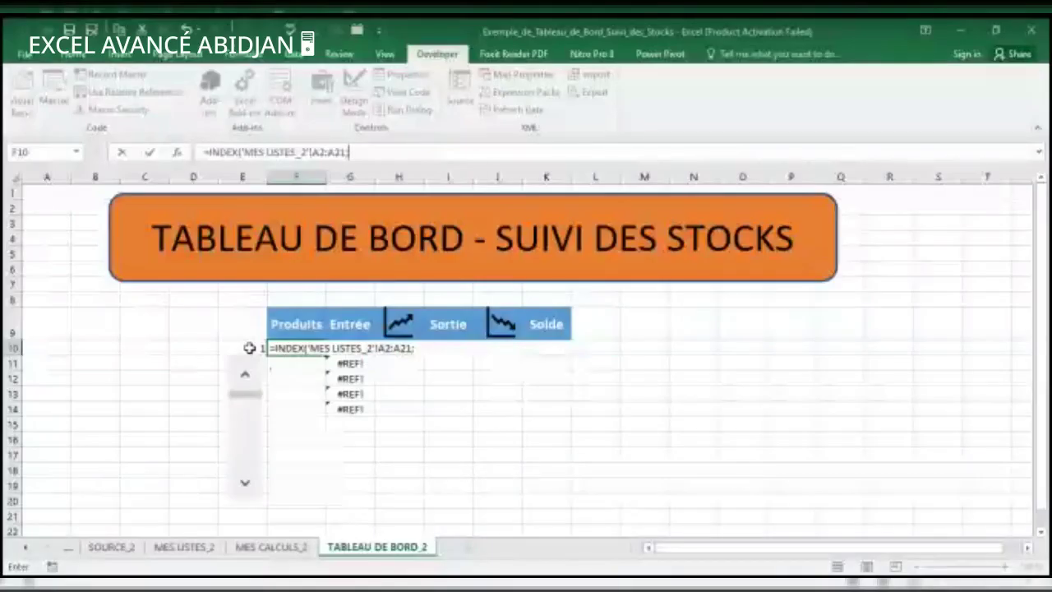
Complete the F10 INDEX formula with the absolute cell $E$10 as row number and copy it down to F14.
left_click(243, 348)
left_click(456, 152)
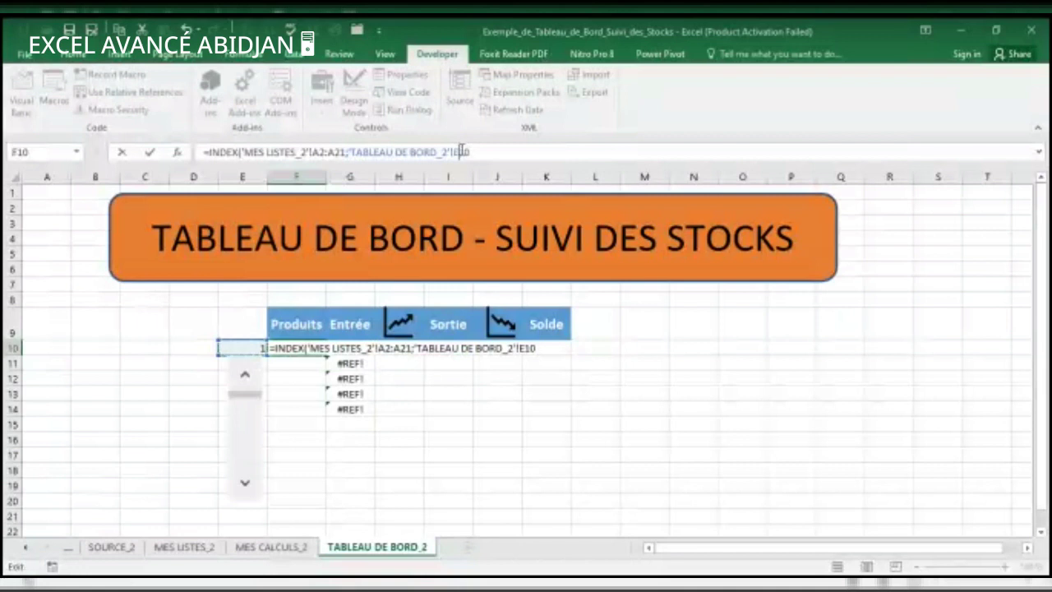
type("$")
left_click(470, 153)
type("$10")
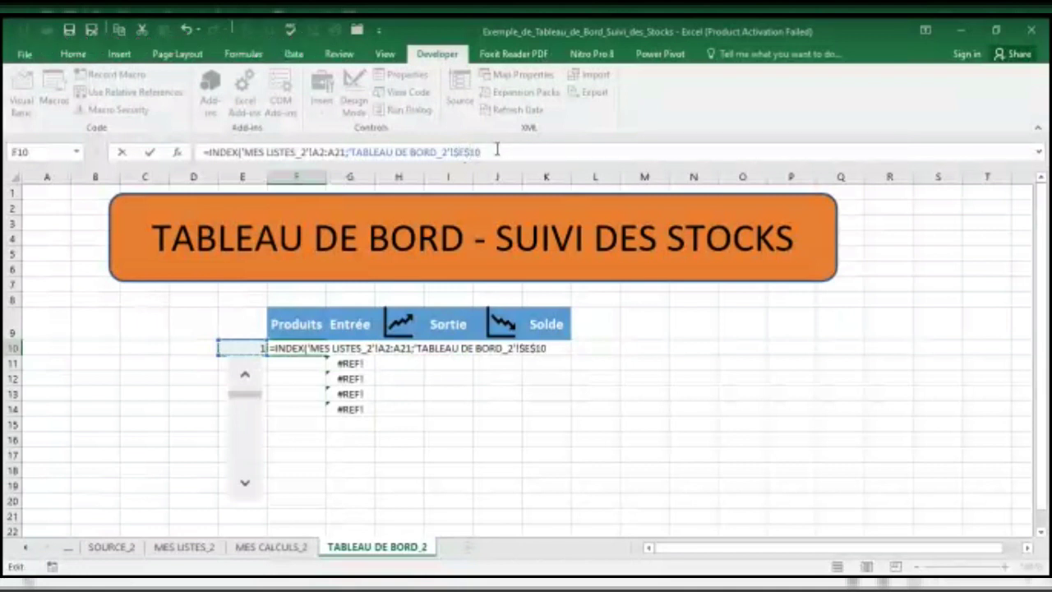
type(")")
key("Return")
left_click(319, 349)
left_click_drag(324, 355, 319, 412)
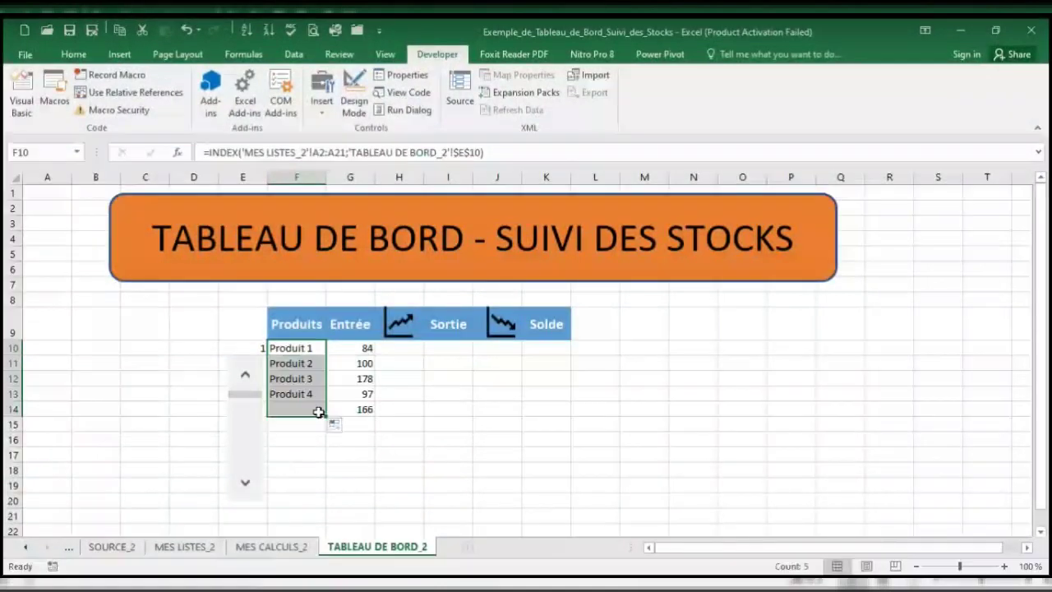
Run the scroll bar forward through the products and back to 1 to check the rebuilt names in F10:F14.
left_click(314, 458)
left_click(245, 485)
left_click(245, 485)
left_click(245, 485)
left_click(245, 485)
left_click(245, 485)
left_click(245, 486)
left_click(245, 485)
left_click(245, 485)
left_click(245, 485)
left_click(245, 486)
left_click(245, 485)
left_click(246, 486)
left_click(246, 486)
left_click(246, 486)
left_click(246, 486)
left_click(246, 486)
left_click(246, 486)
left_click(245, 486)
left_click(246, 486)
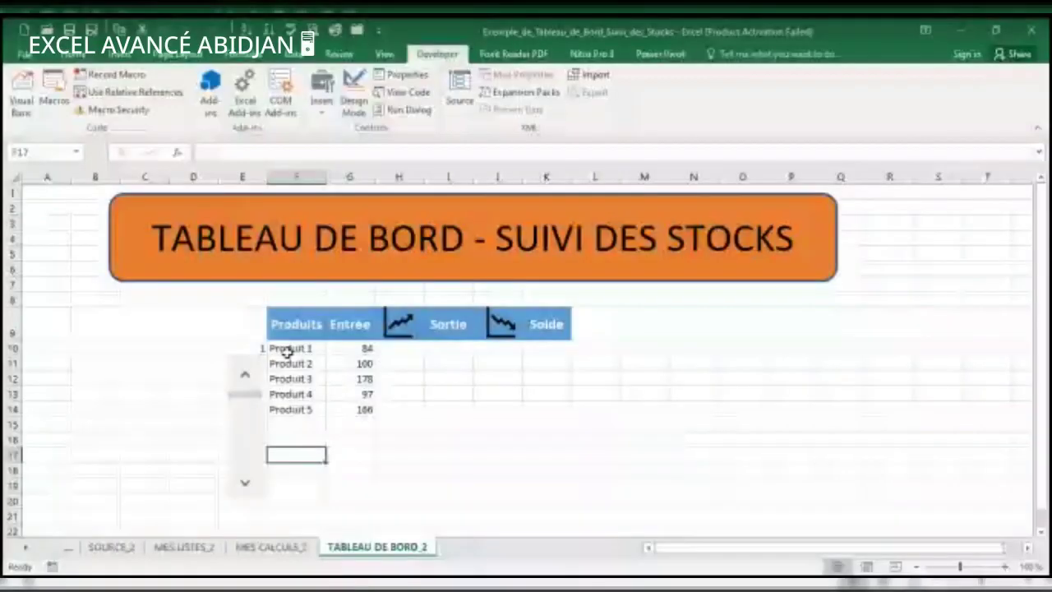
Wrap the F10 INDEX formula in IFERROR with an empty string "" as fallback and copy it down to F14.
left_click(288, 348)
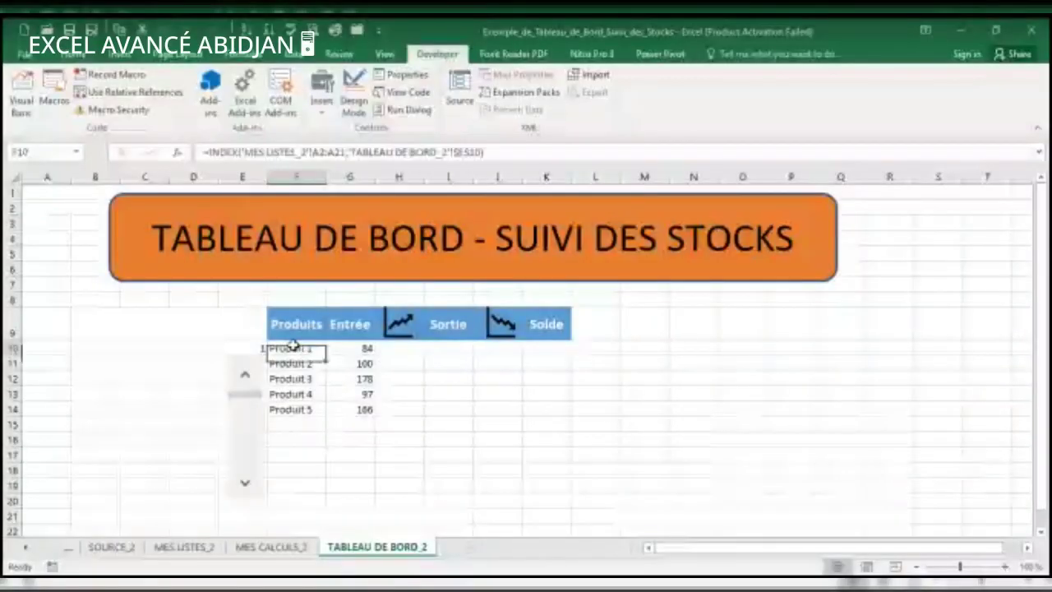
left_click(213, 149)
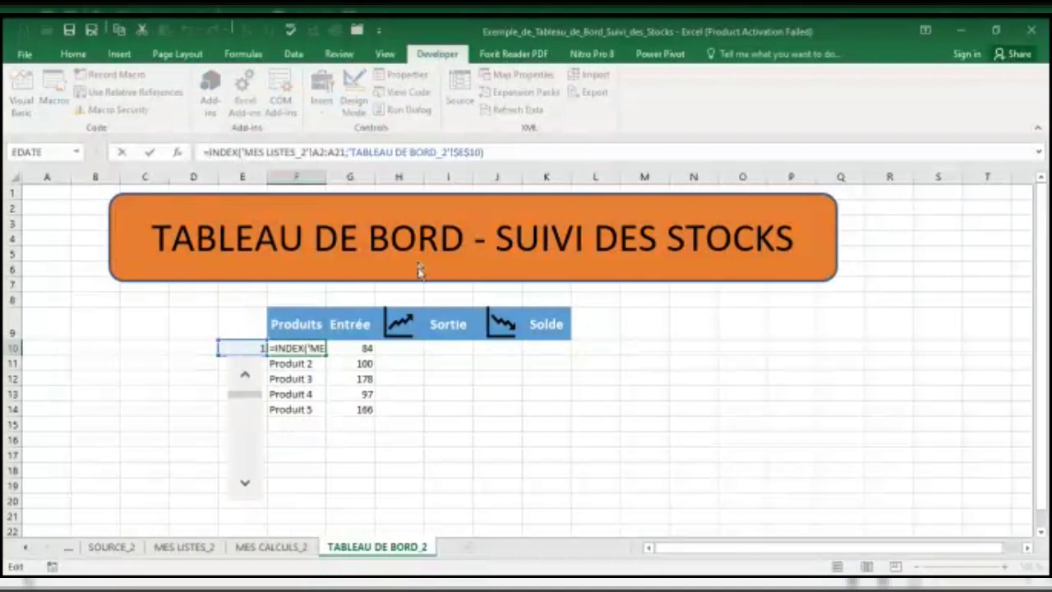
type("If")
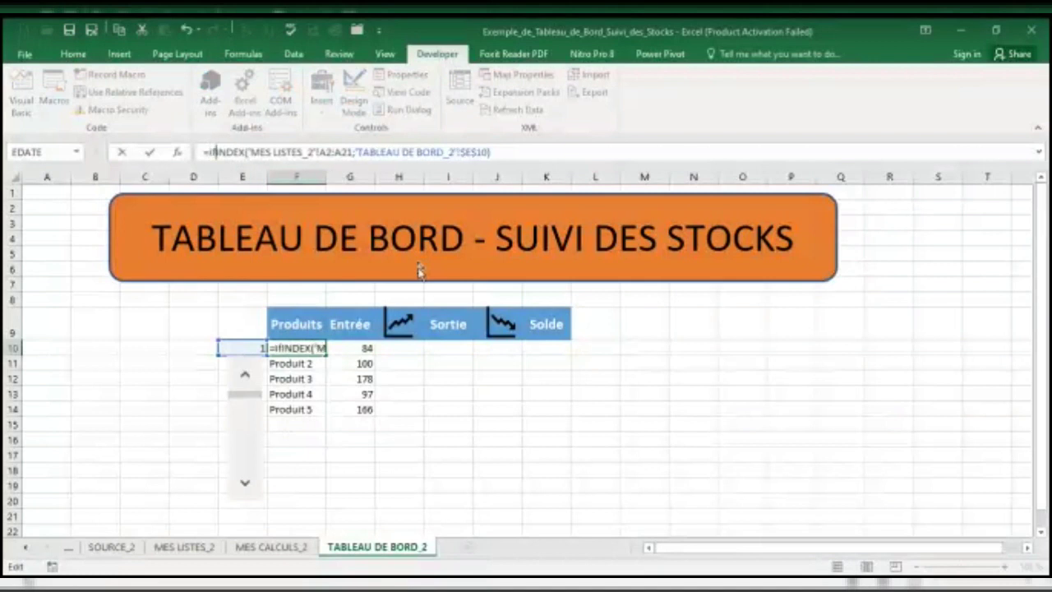
type("ERROR(")
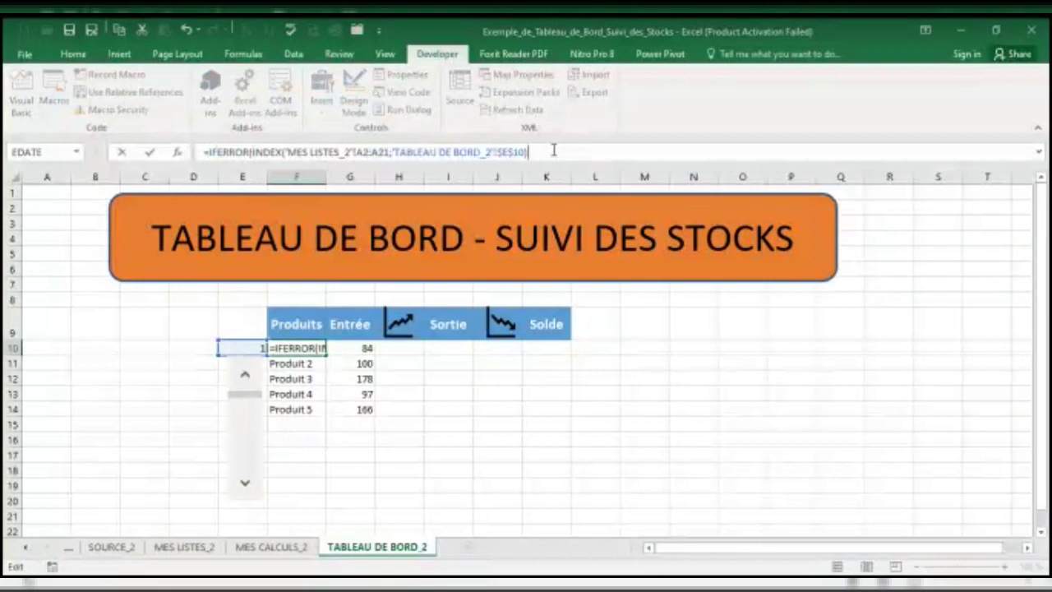
type(";\"\")")
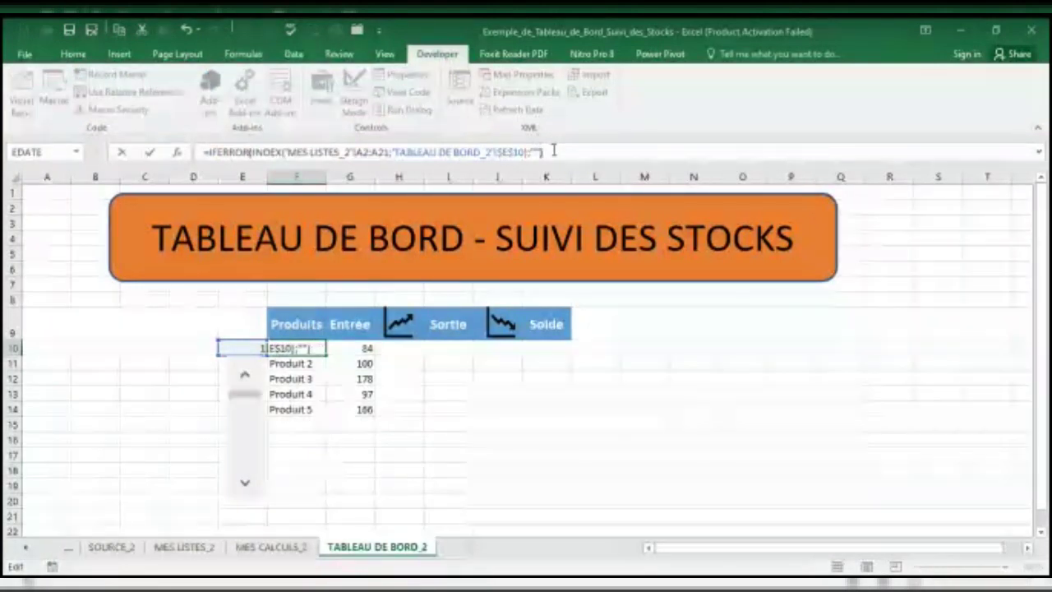
key("Return")
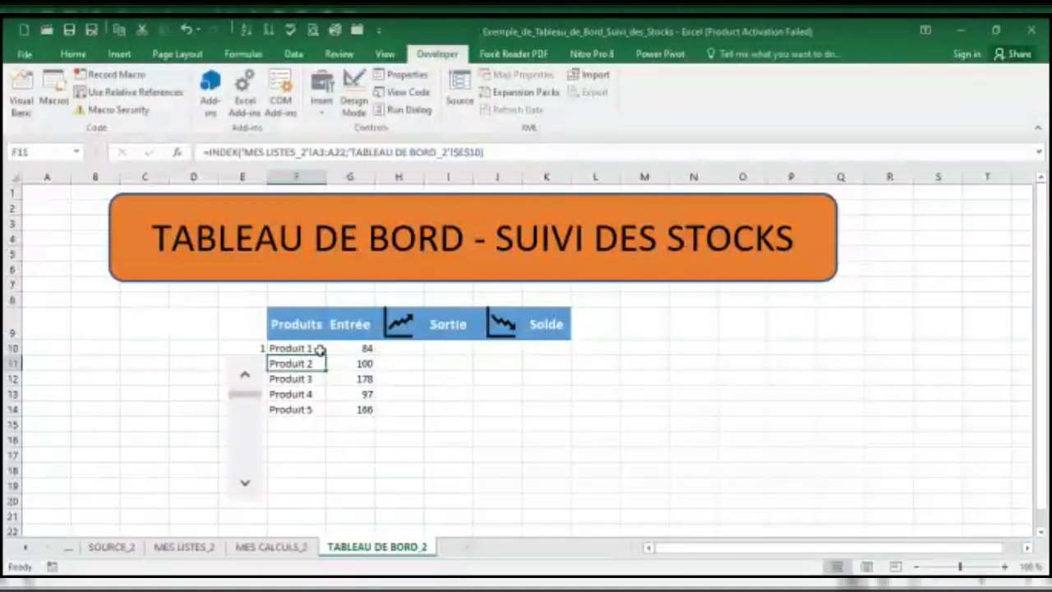
left_click(320, 347)
left_click_drag(326, 355, 331, 423)
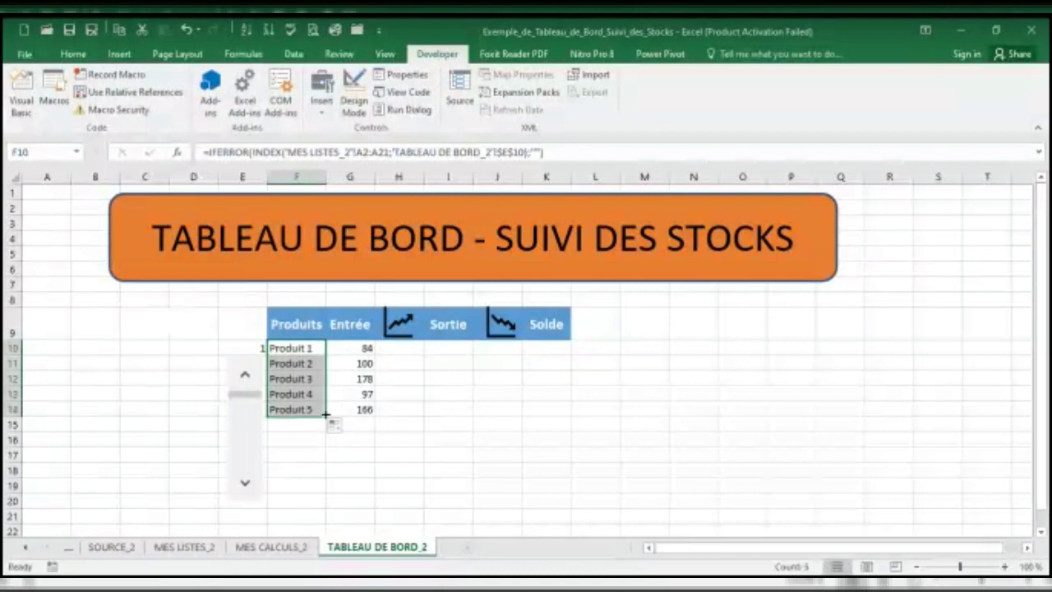
Wrap the G10 GETPIVOTDATA formula in IFERROR with "" as fallback and copy it down to G14.
left_click(367, 348)
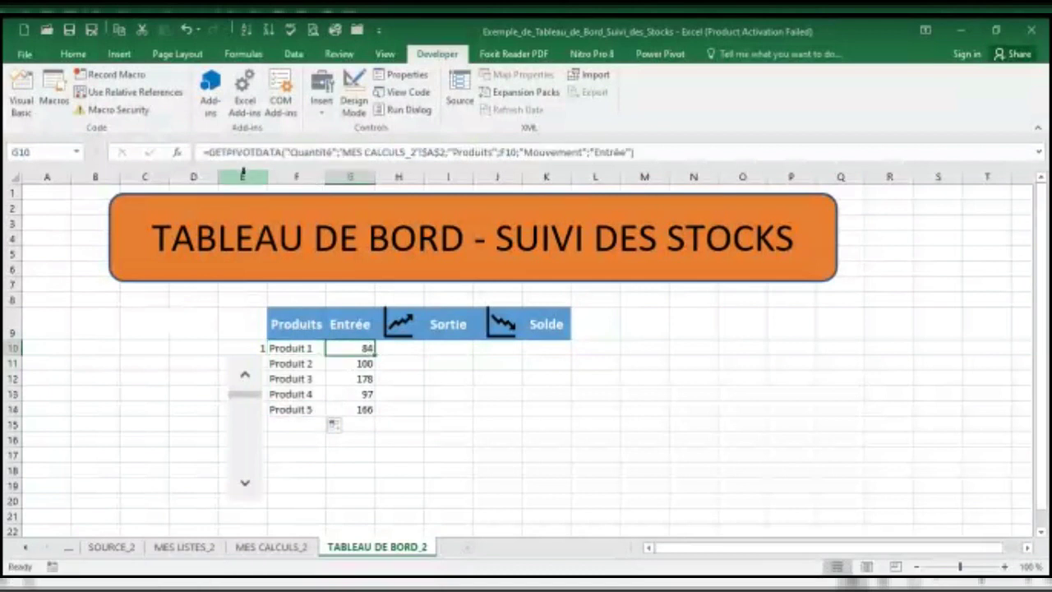
left_click(211, 154)
type("If")
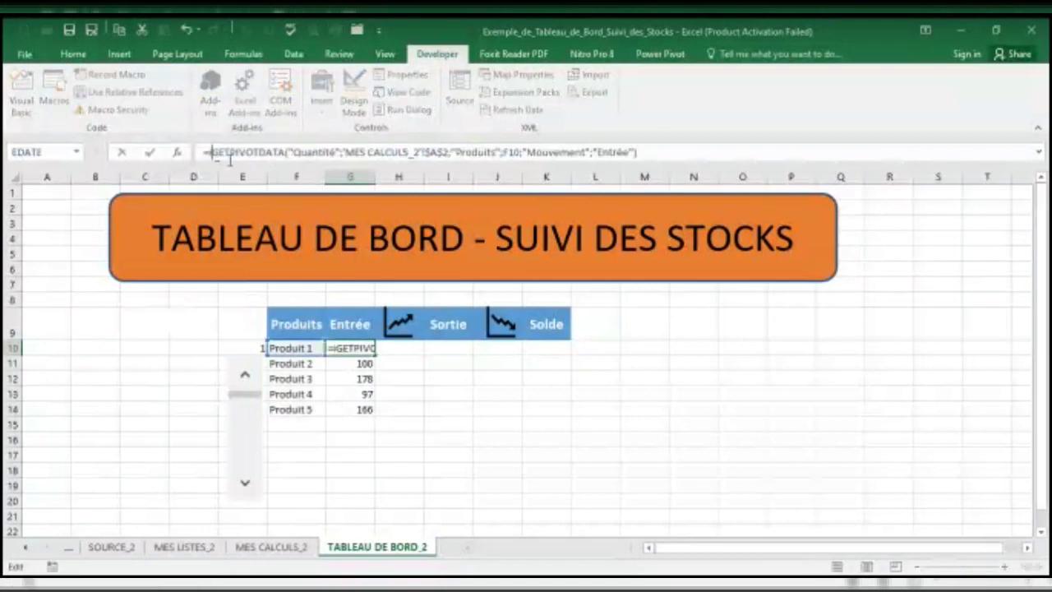
type("e")
key("Tab")
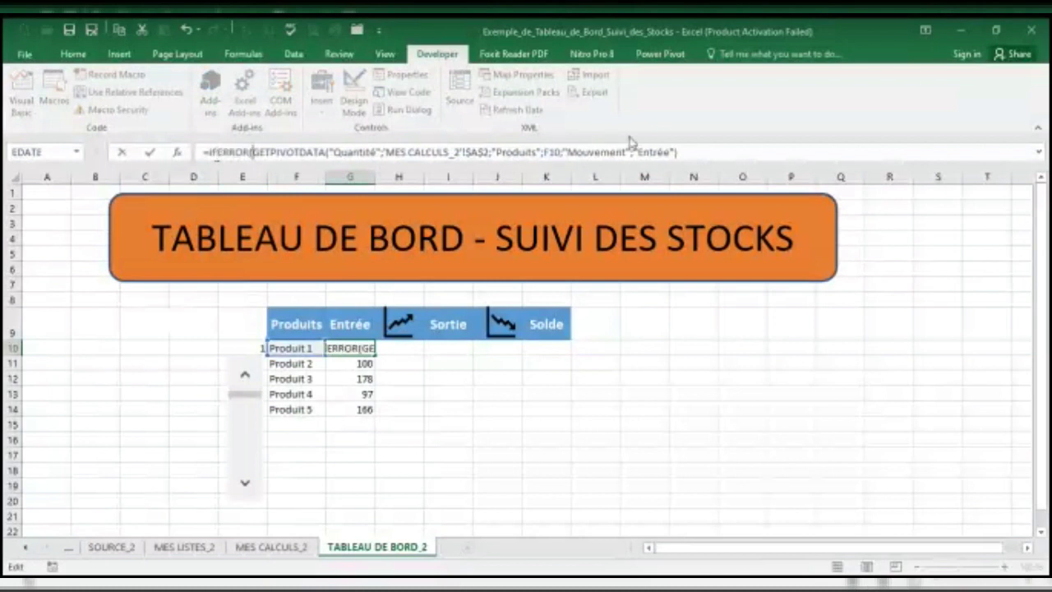
left_click(686, 150)
type(";")
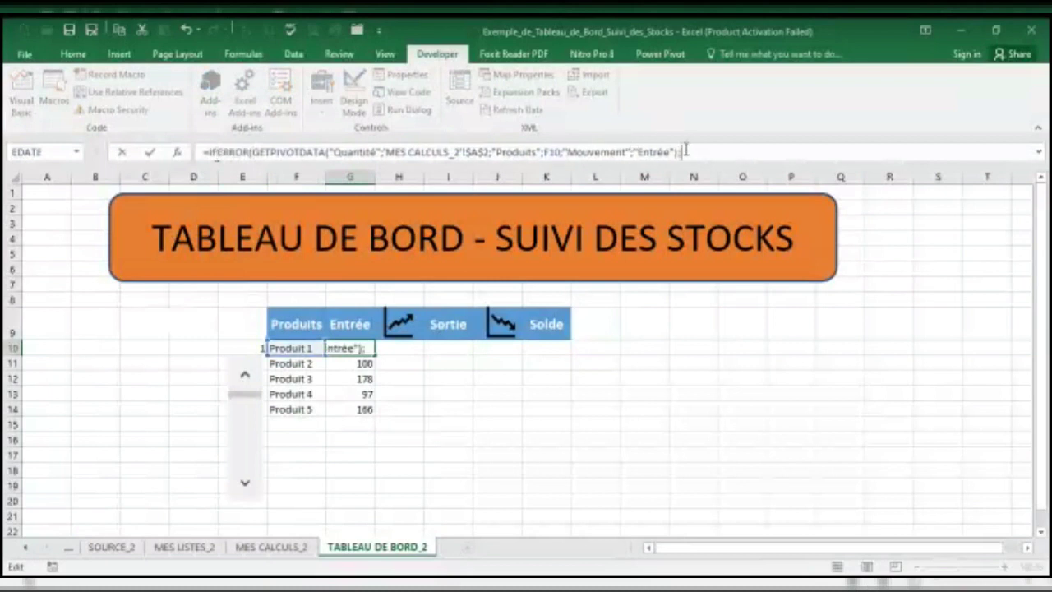
type("\"\")")
key("Return")
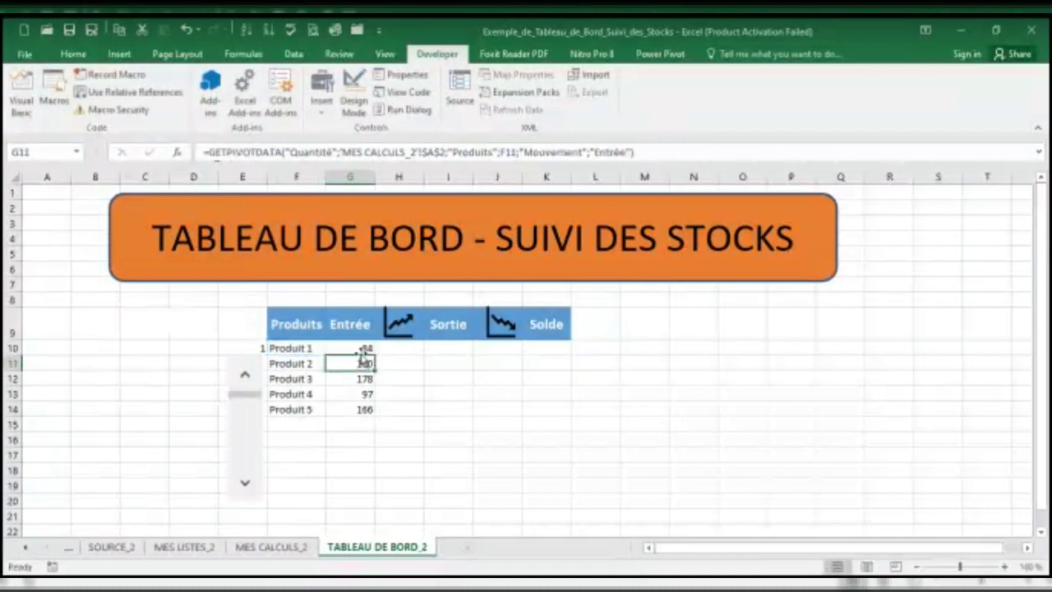
left_click(363, 349)
left_click_drag(376, 355, 372, 411)
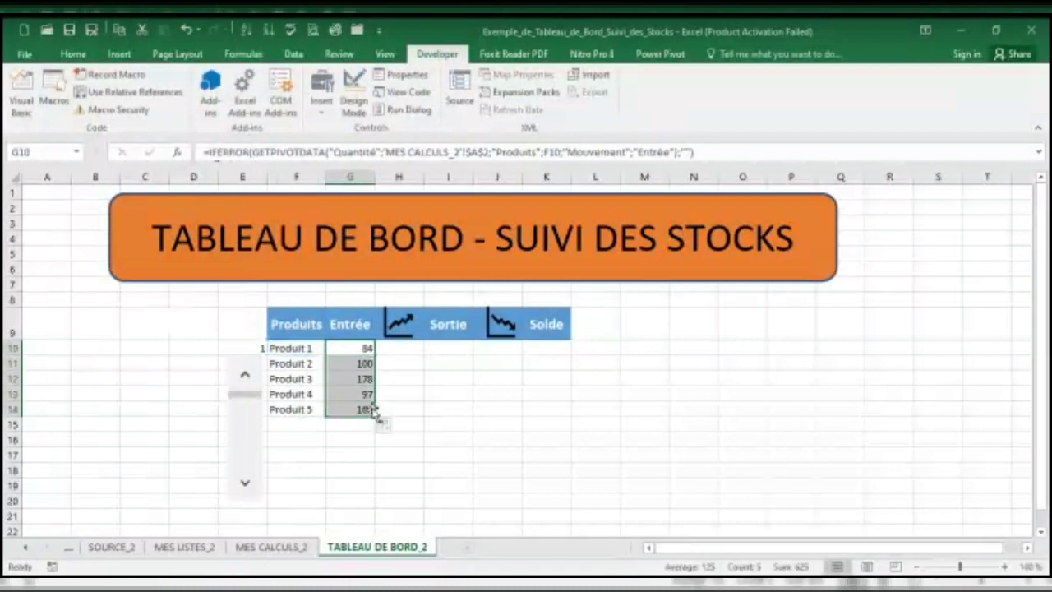
Run the scroll bar to 20 and back to 1 to check how the IFERROR formulas handle the rows past the last product.
left_click(317, 441)
left_click(245, 485)
left_click(245, 485)
left_click(245, 485)
left_click(245, 485)
left_click(245, 485)
left_click(245, 485)
left_click(245, 485)
left_click(245, 485)
left_click(245, 485)
left_click(245, 485)
left_click(245, 485)
left_click(245, 485)
left_click(245, 486)
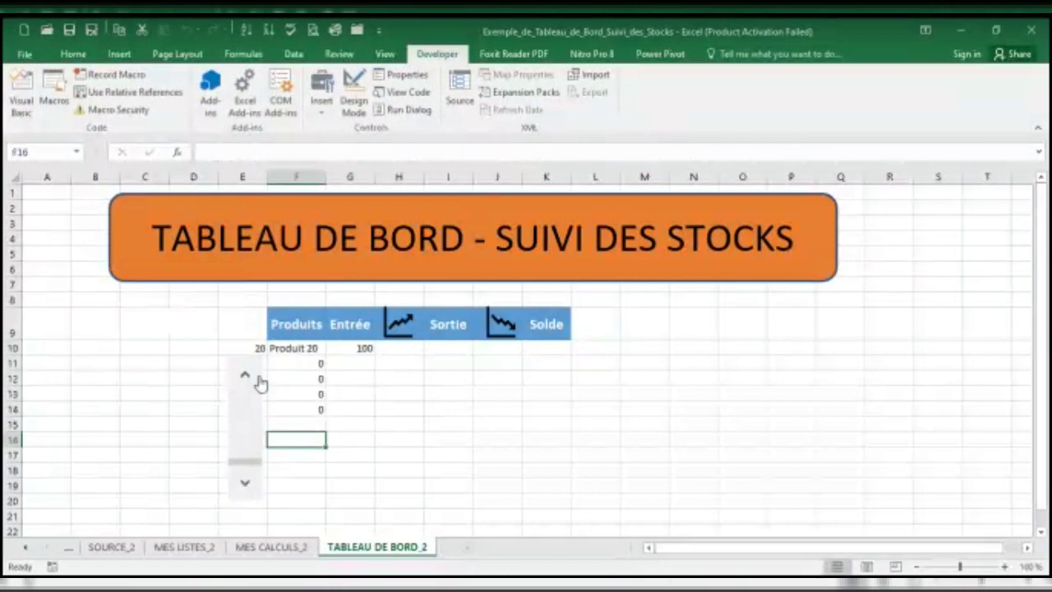
left_click(246, 375)
left_click(247, 376)
left_click(246, 376)
left_click(247, 375)
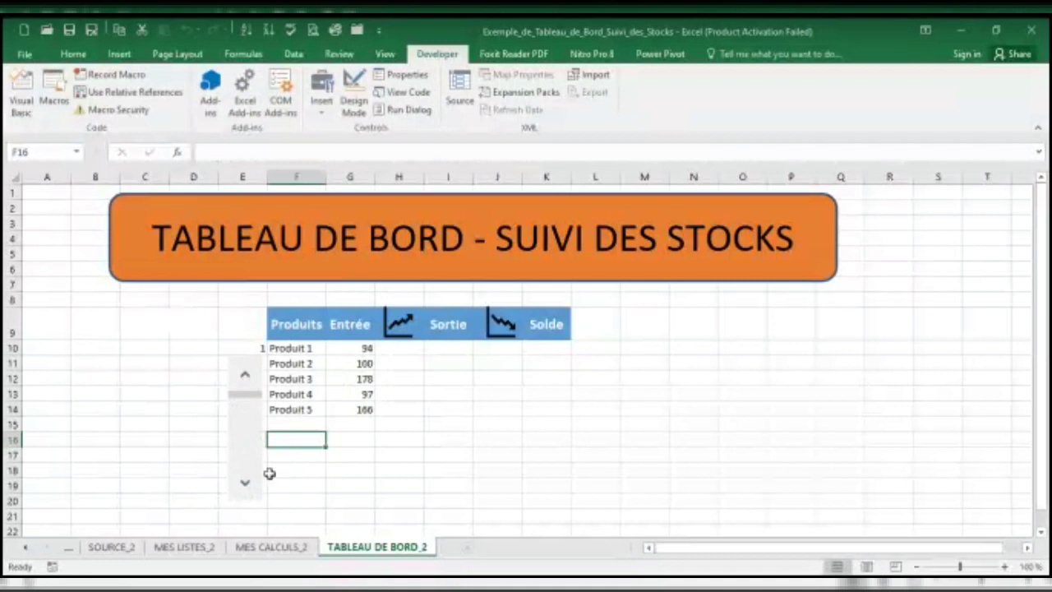
Move the scroll bar forward to 20 and limit its maximum value to 16 in its control format settings.
left_click(246, 484)
left_click(245, 485)
left_click(246, 485)
left_click(245, 485)
left_click(246, 485)
left_click(246, 485)
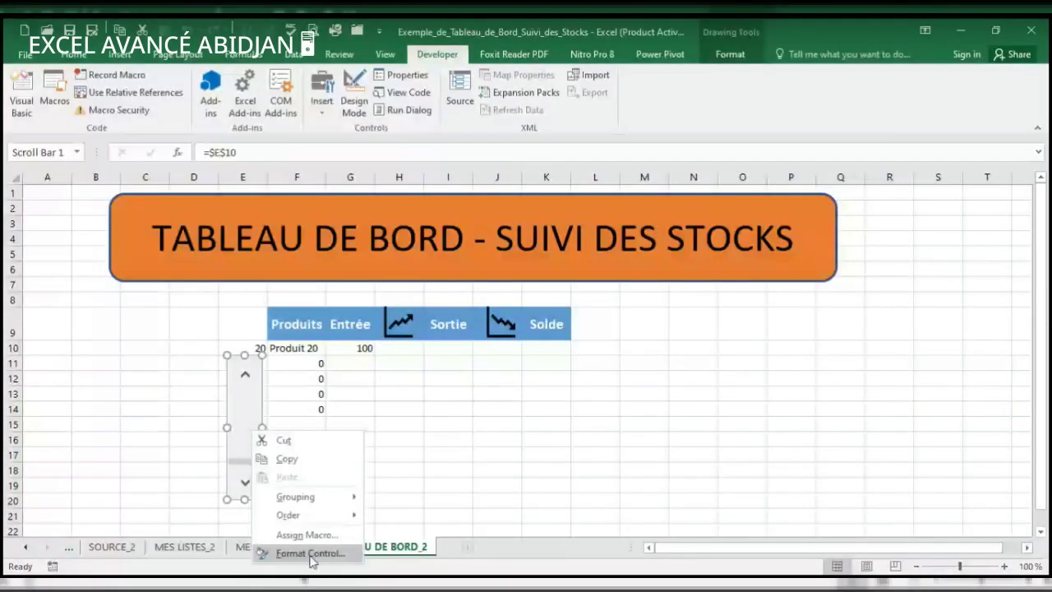
key("Escape")
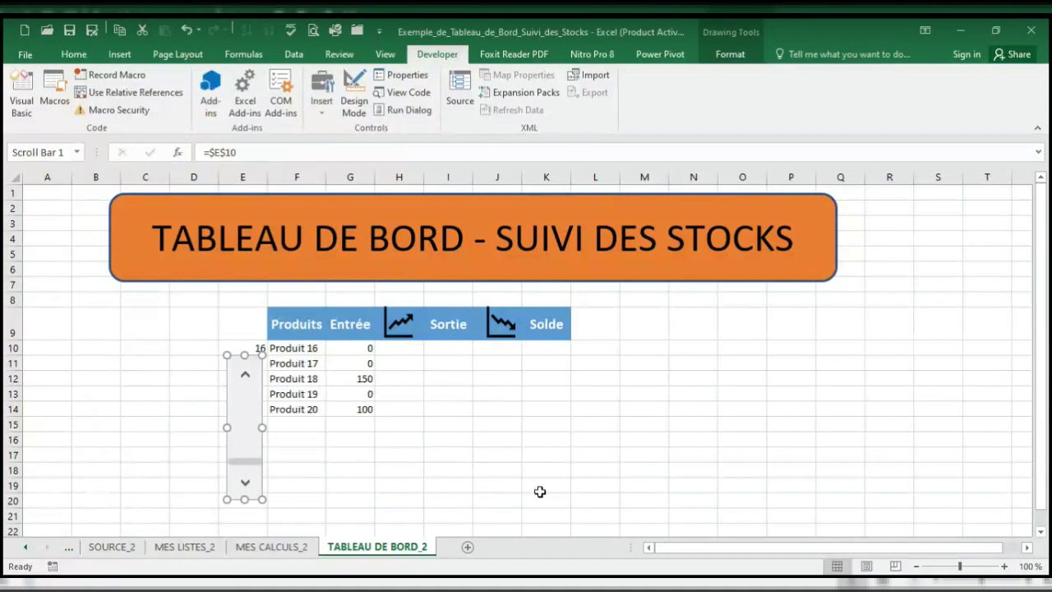
left_click(344, 444)
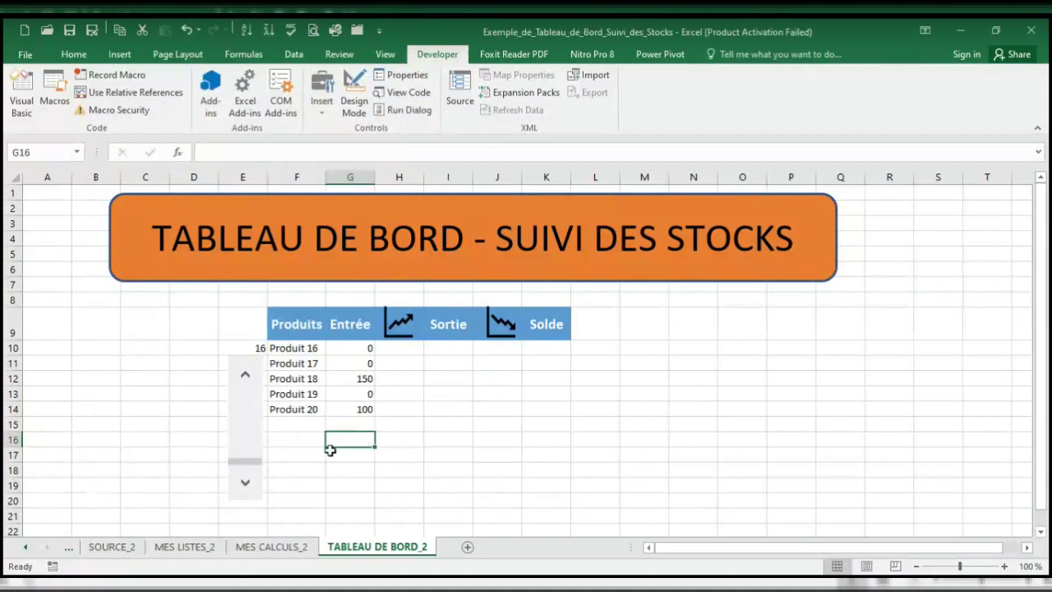
Move the scroll bar back to 11 and forward to 16 to check the last product rows.
left_click(246, 375)
left_click_drag(246, 376, 246, 376)
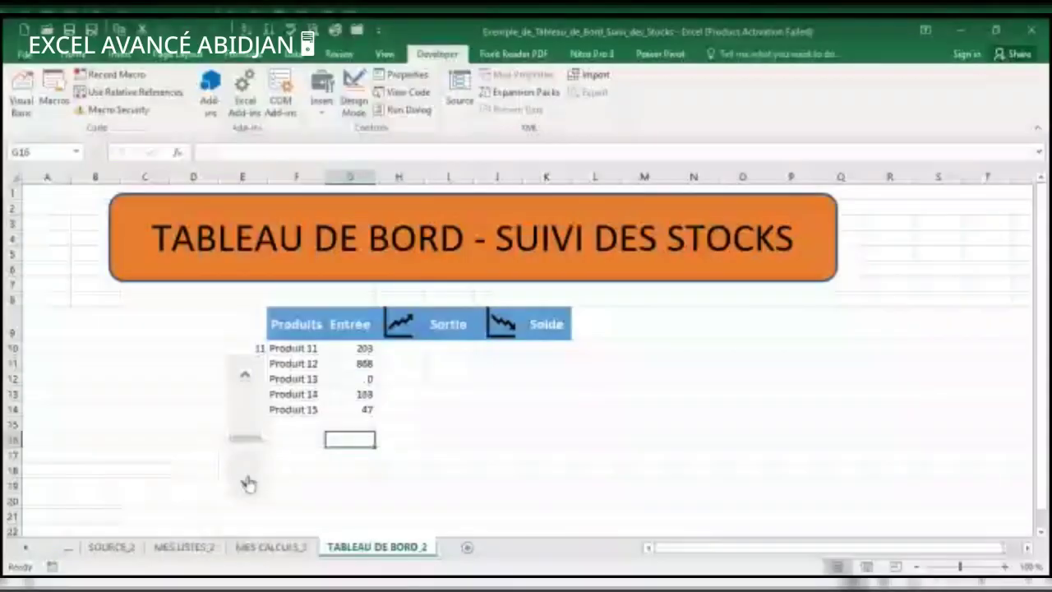
left_click_drag(247, 481, 247, 481)
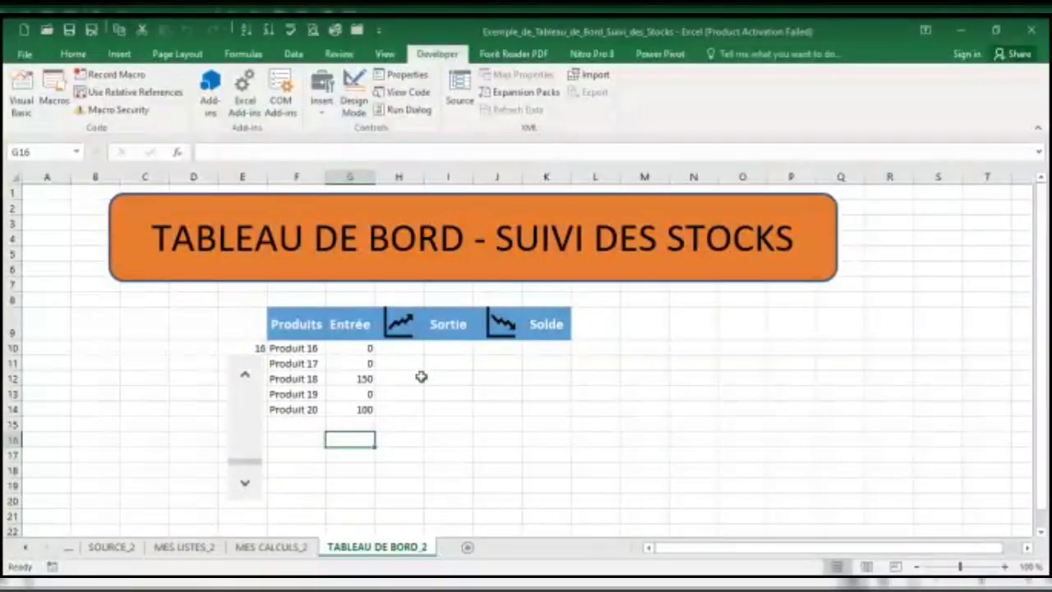
Shorten the rising-arrow chart icon in H9 so it fits inside the header row.
left_click(404, 352)
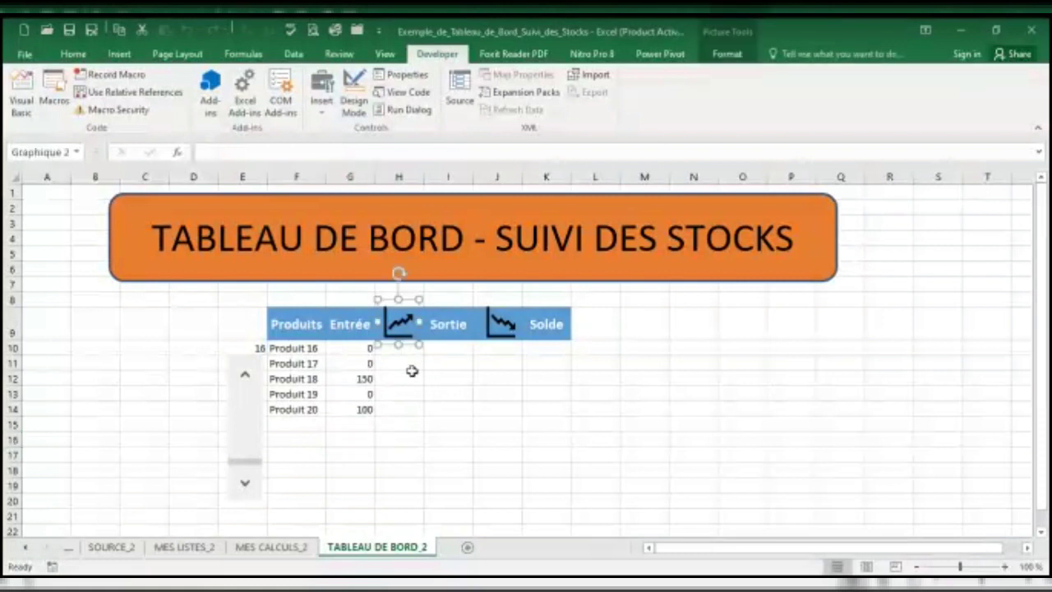
left_click(408, 350)
left_click(406, 337)
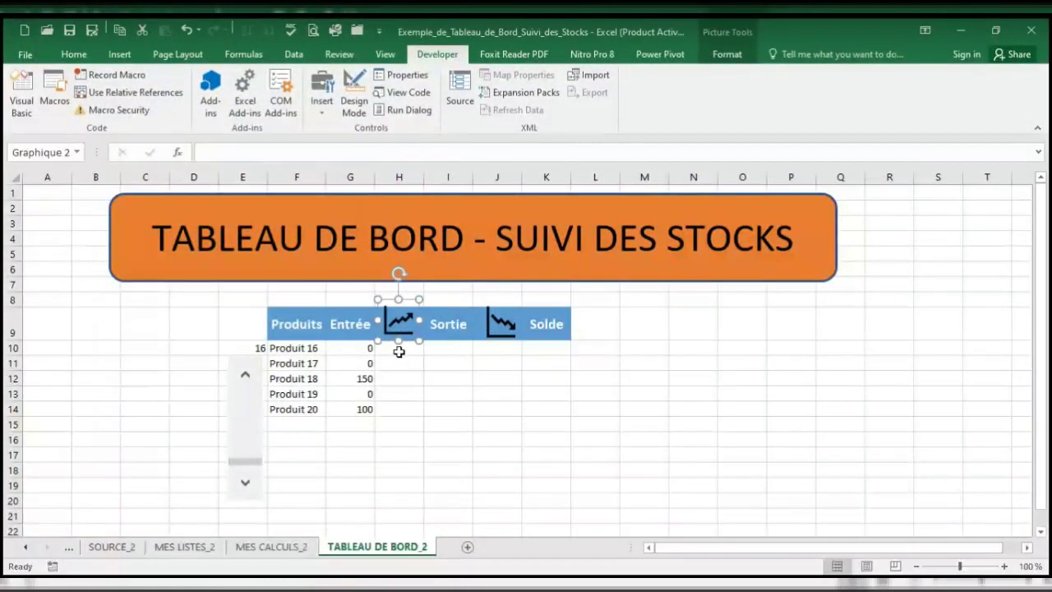
Enter =G10 in H10 and copy the formula down to H14.
left_click(399, 351)
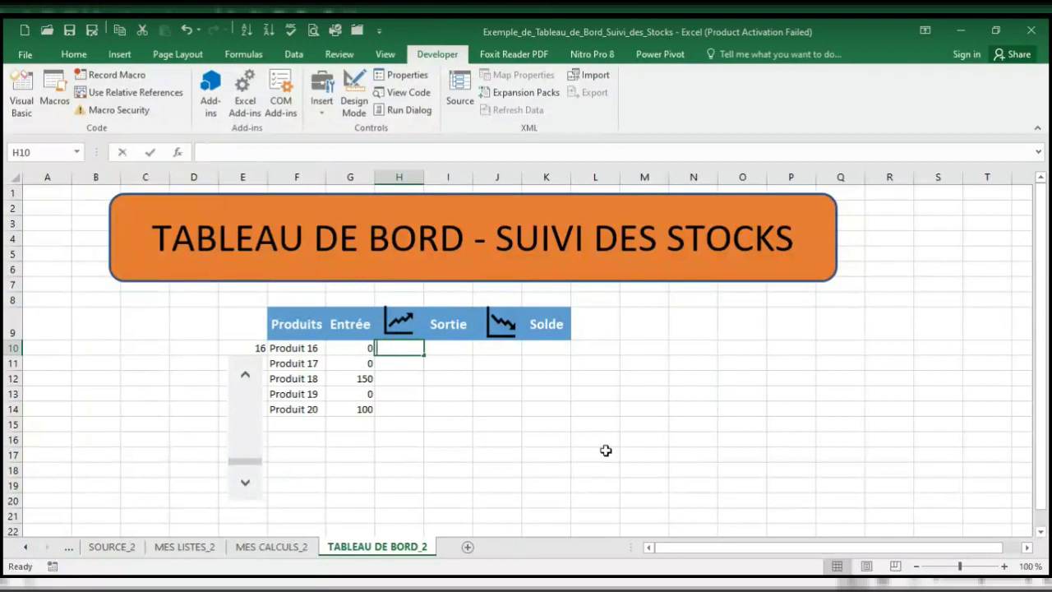
type("=")
left_click(356, 348)
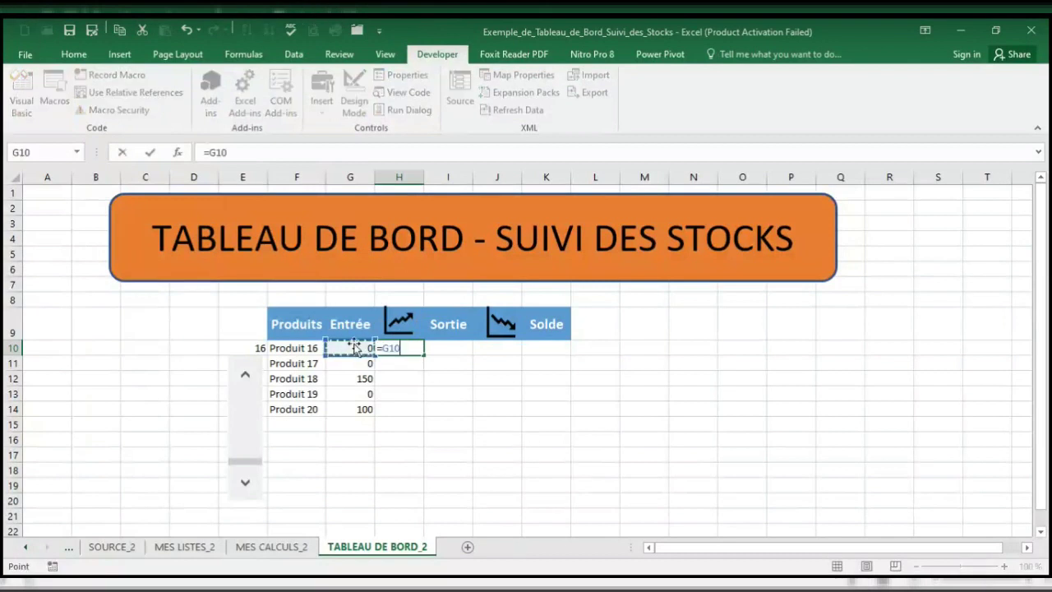
key("Return")
left_click(404, 348)
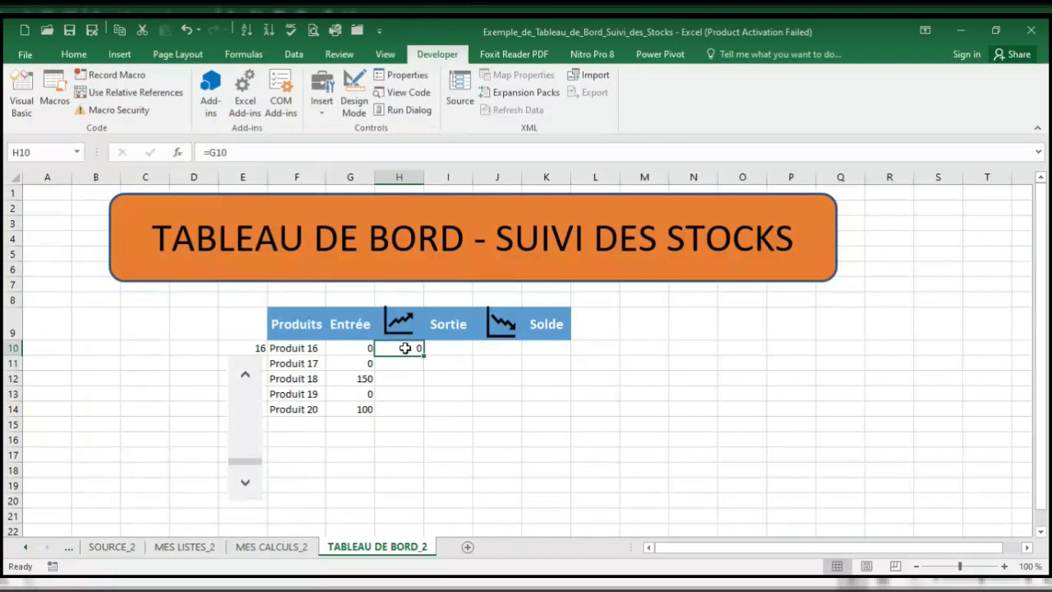
left_click_drag(423, 356, 425, 419)
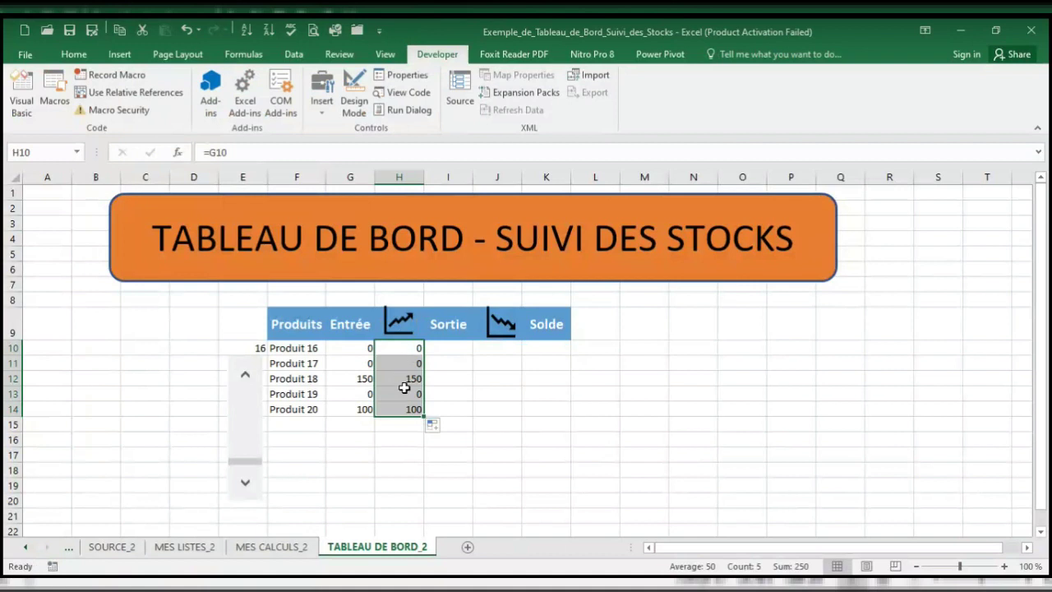
Apply blue solid-fill data bars to H10:H14 and edit the rule to show only the bars without the numbers.
left_click(76, 56)
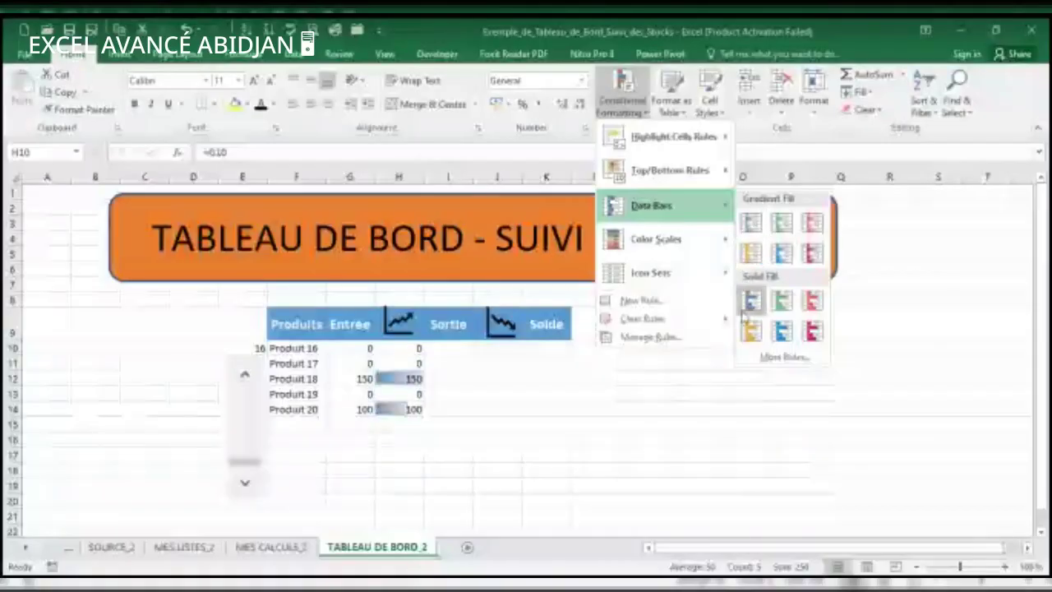
left_click(748, 305)
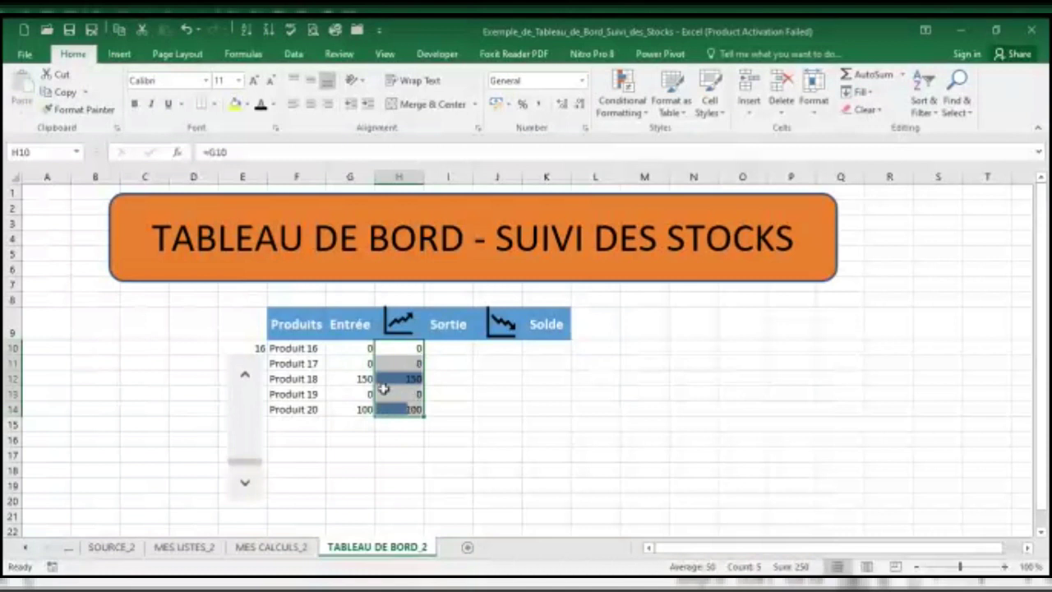
left_click(635, 119)
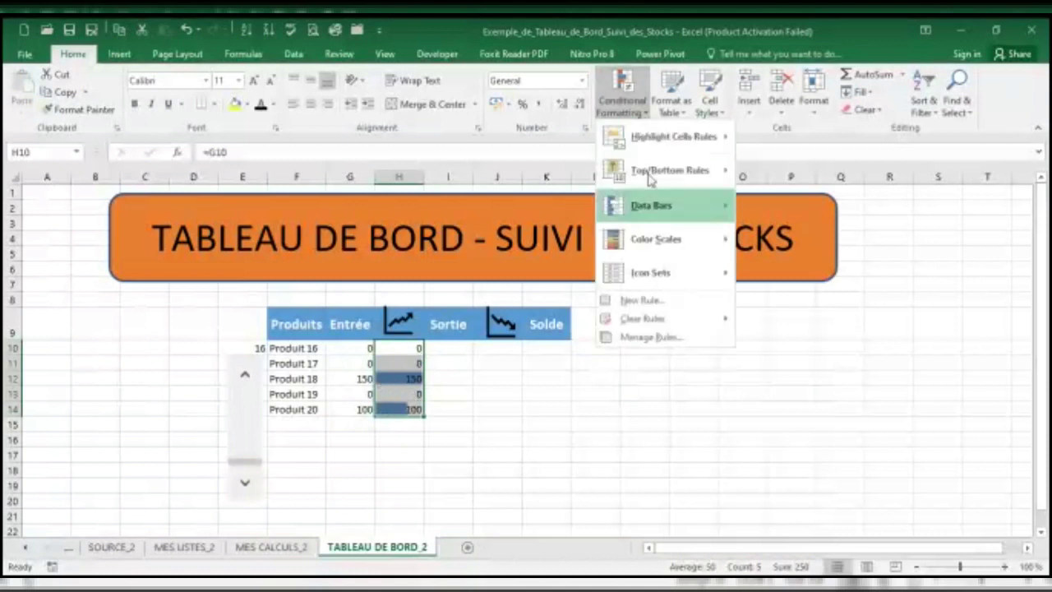
left_click(650, 337)
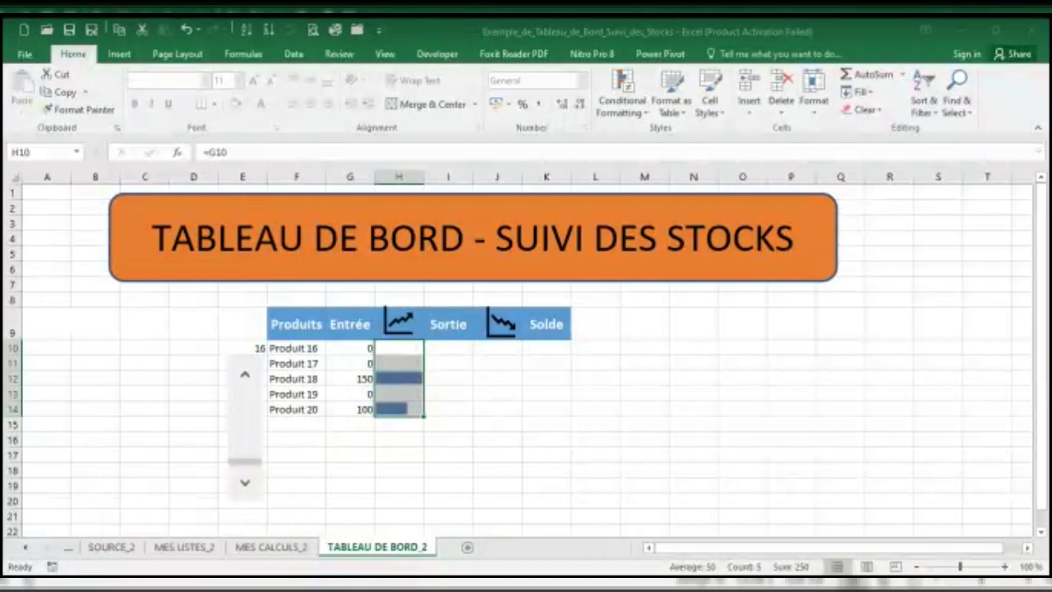
left_click(465, 408)
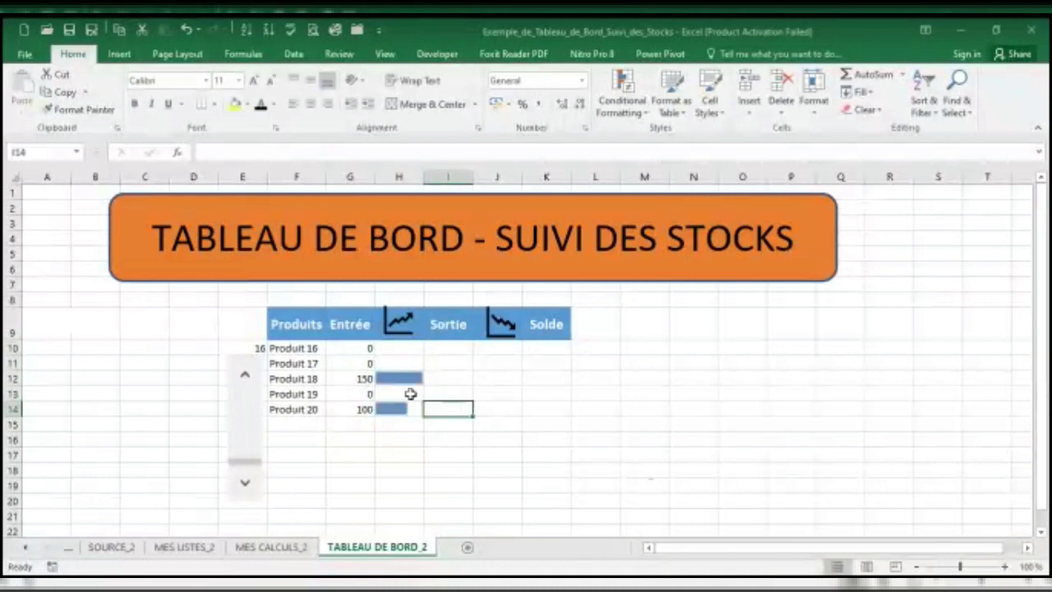
Move the scroll bar back to 1 and forward to 16 to check the Entrée data bars for each product.
left_click(244, 376)
left_click(244, 377)
left_click(244, 377)
left_click(244, 377)
left_click(244, 377)
left_click(244, 377)
left_click(244, 376)
left_click(244, 377)
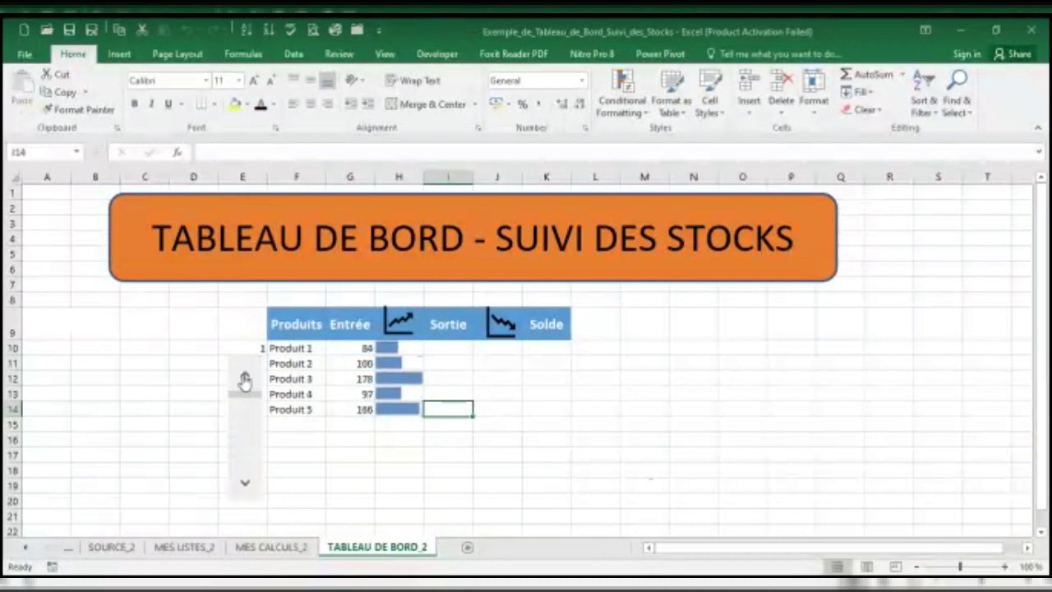
left_click(246, 485)
left_click(246, 485)
left_click(246, 485)
left_click(246, 485)
left_click(246, 485)
left_click(247, 487)
left_click(246, 487)
left_click(247, 487)
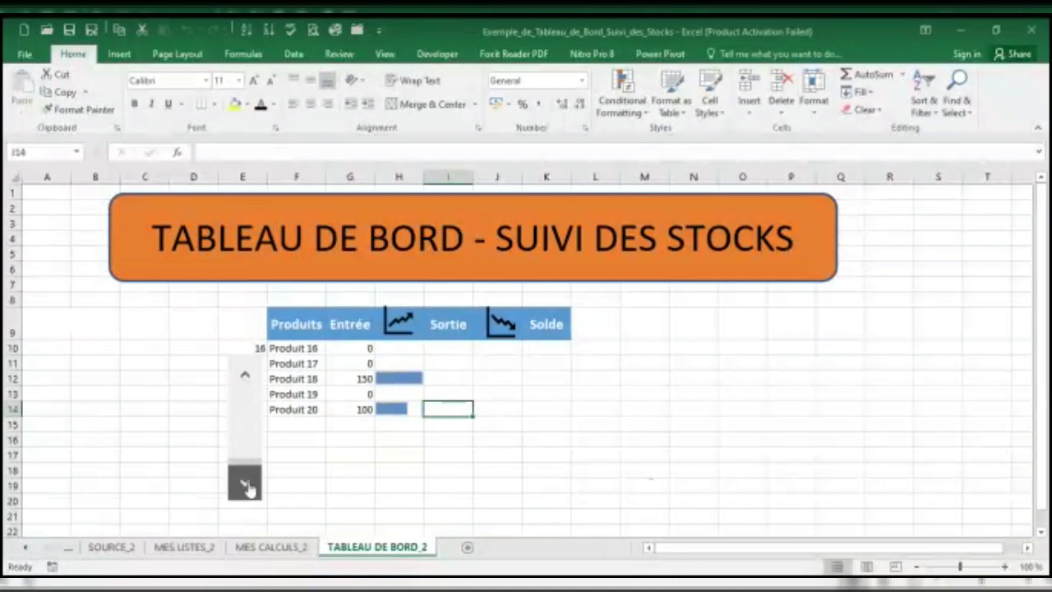
Enter in I10 a GETPIVOTDATA reference to Produit 1's Sortie quantity in C4 of MES CALCULS_2 and copy it down to I14.
left_click(464, 351)
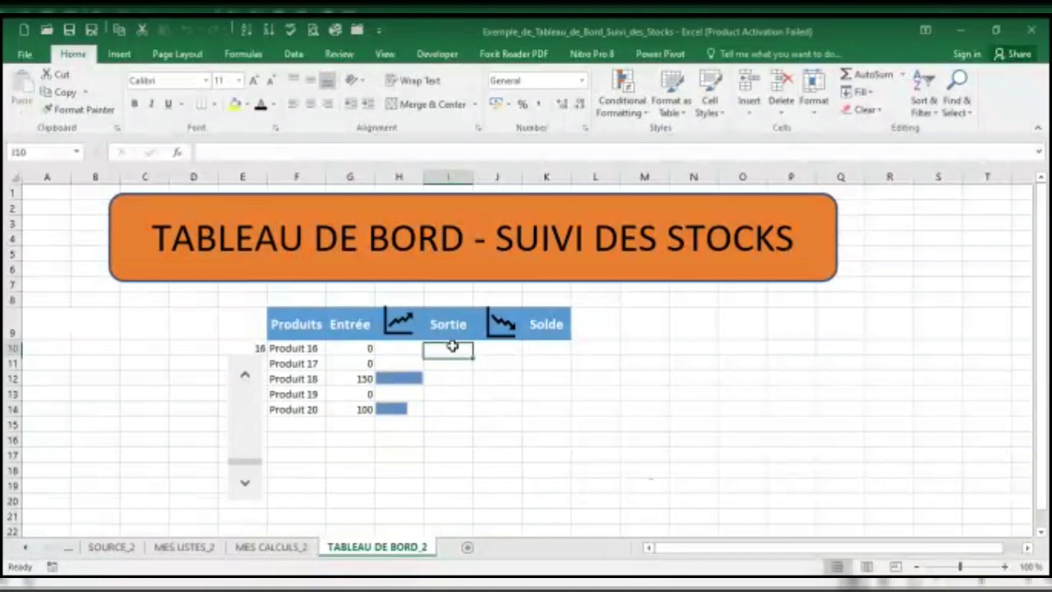
left_click(350, 347)
left_click(449, 346)
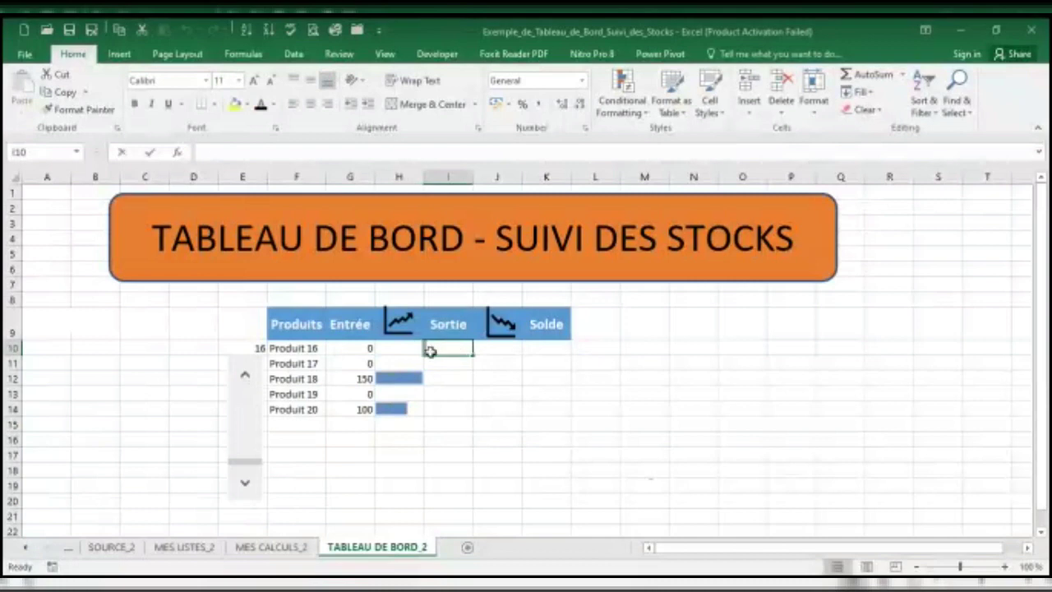
left_click(277, 549)
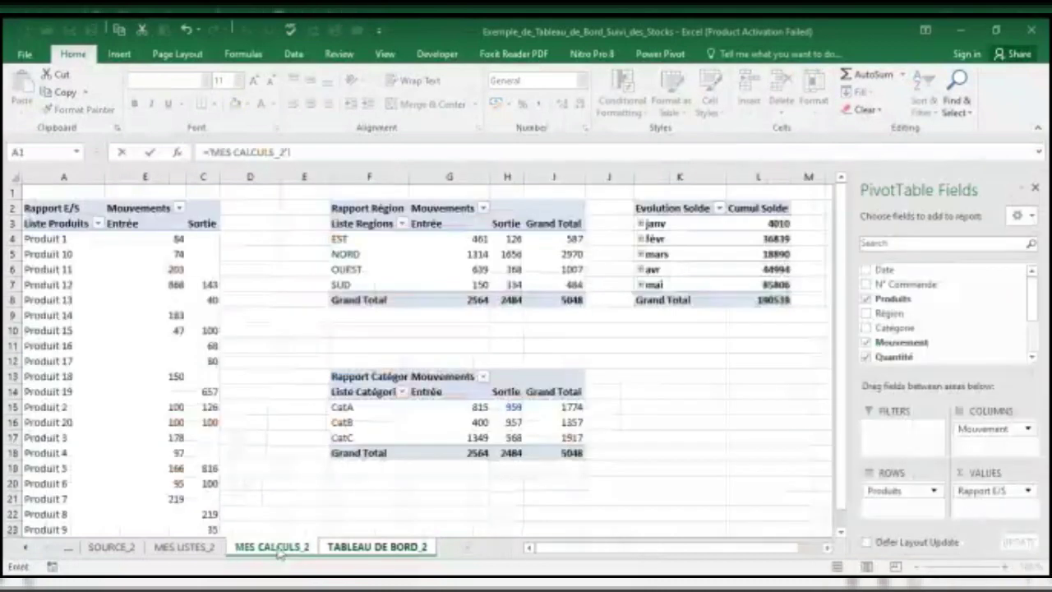
left_click(203, 238)
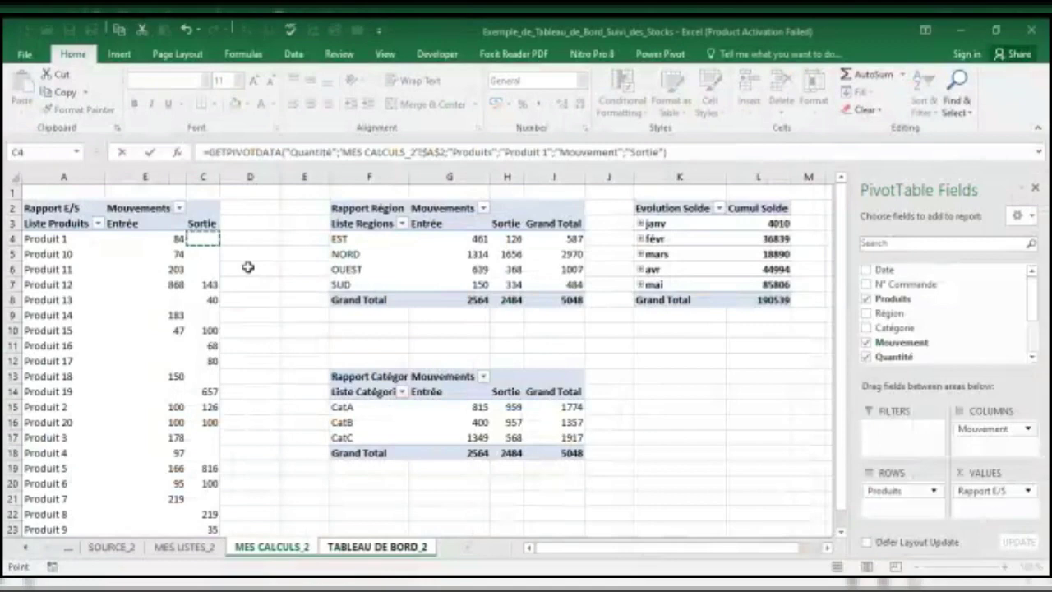
key("Return")
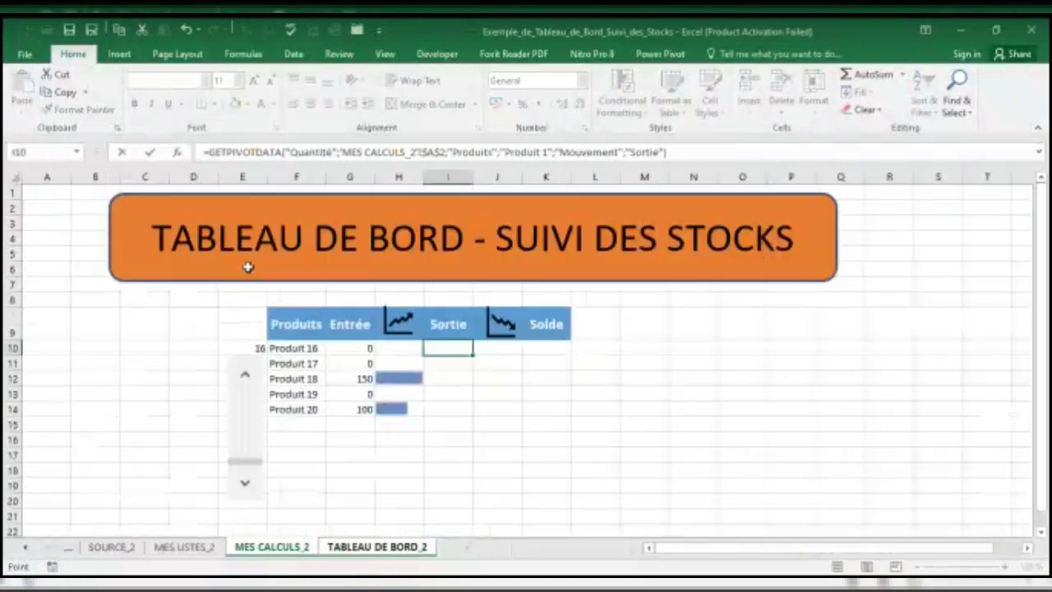
left_click(459, 347)
left_click_drag(473, 355, 470, 411)
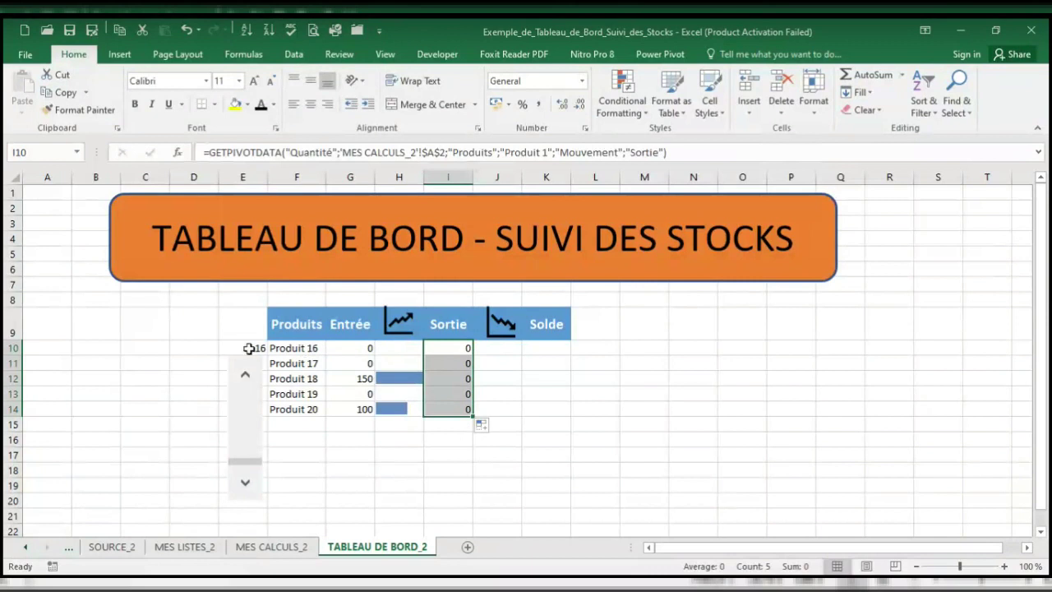
Replace "Produit 1" with F10 in the I10 formula and copy the corrected formula down to I14.
left_click(451, 346)
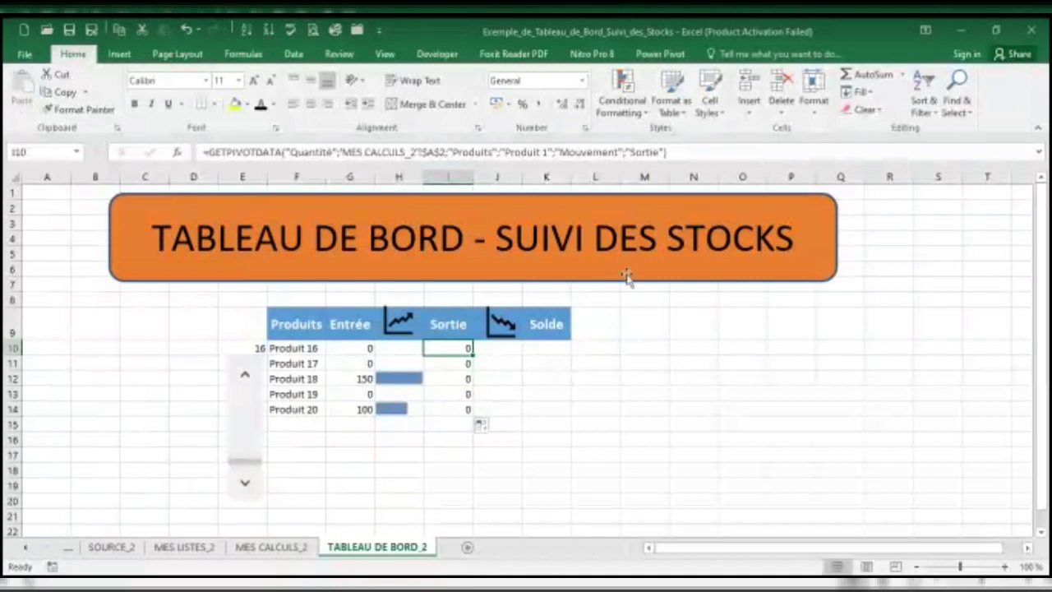
left_click(526, 152)
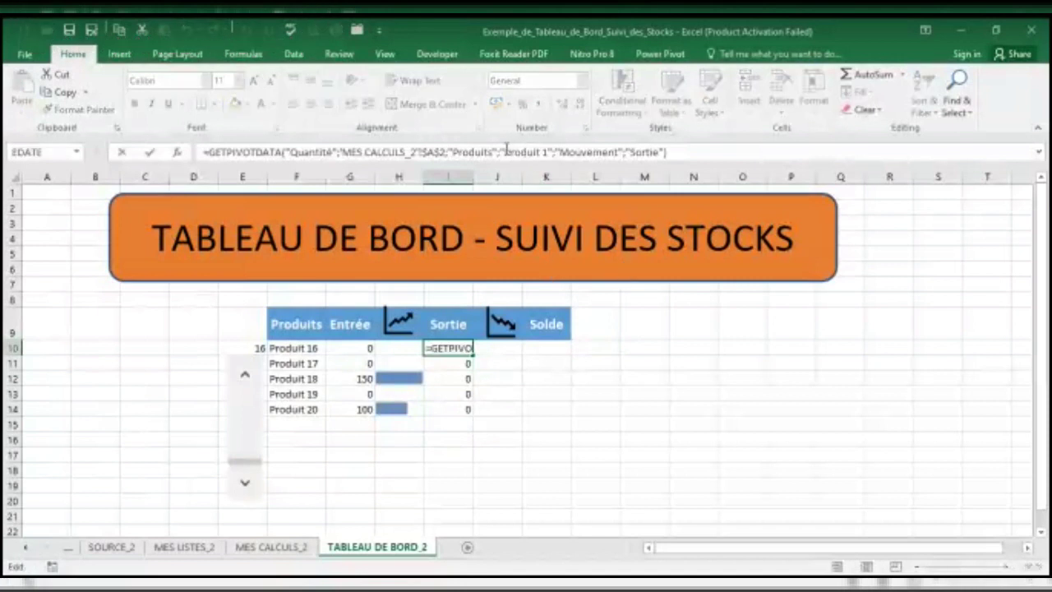
left_click_drag(513, 151, 547, 151)
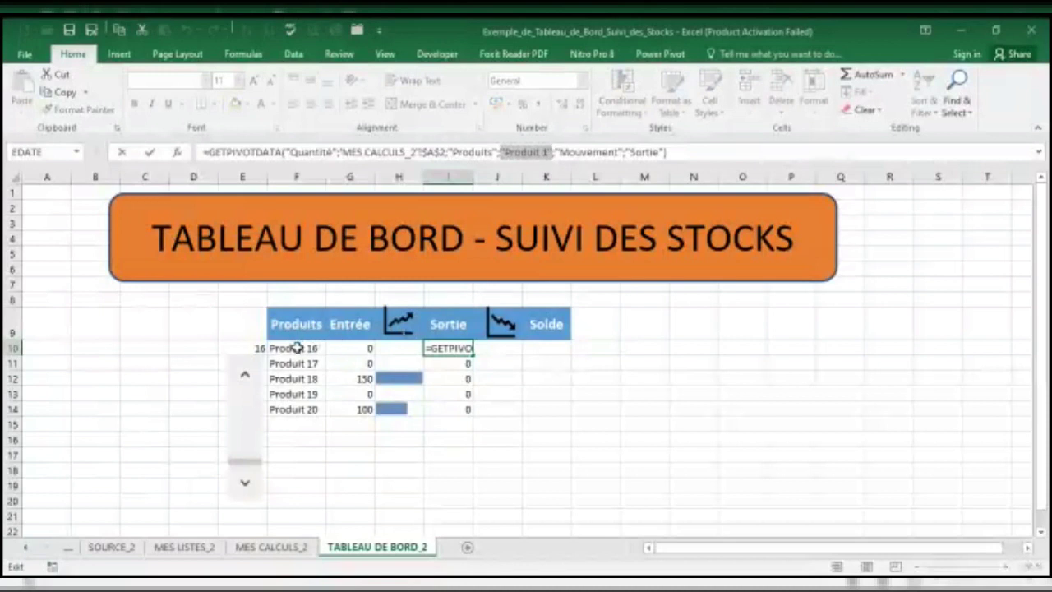
left_click(297, 348)
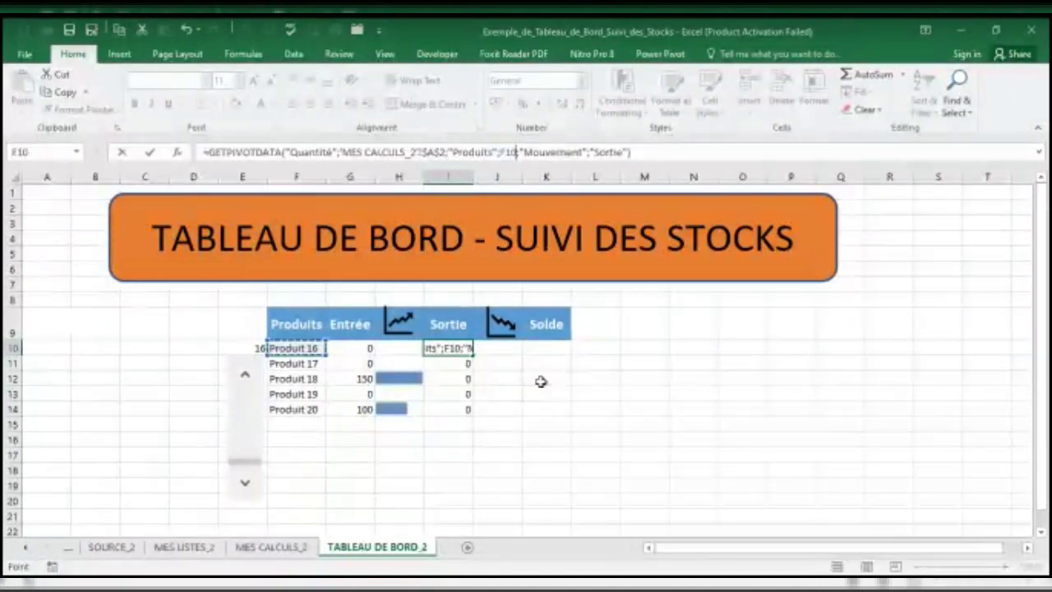
key("Return")
left_click(463, 348)
left_click_drag(473, 356, 471, 418)
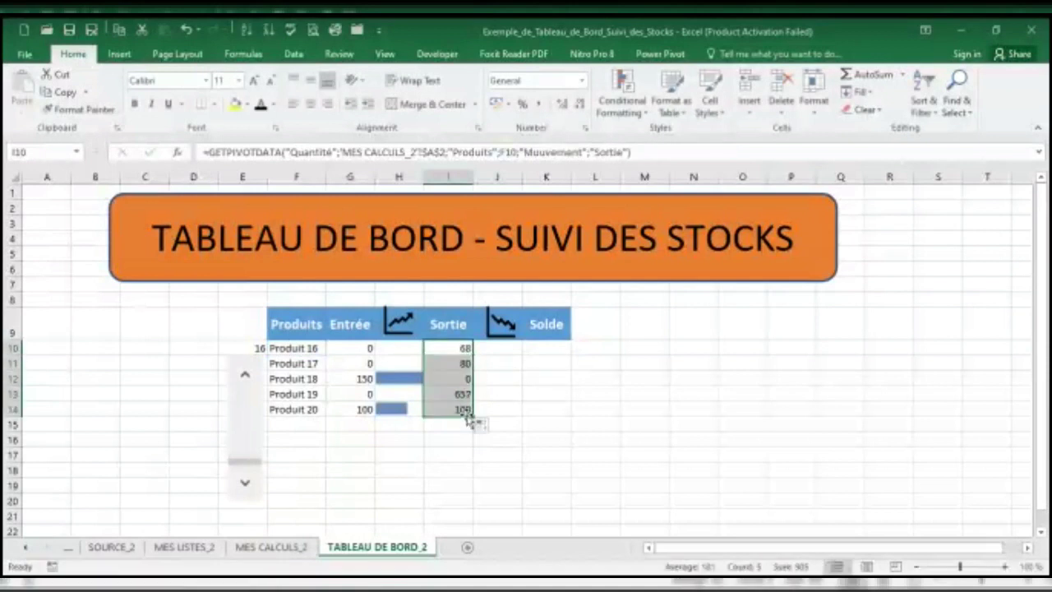
Move the scroll bar back from 16 to 1 to check the Sortie quantities of the listed products.
left_click(341, 457)
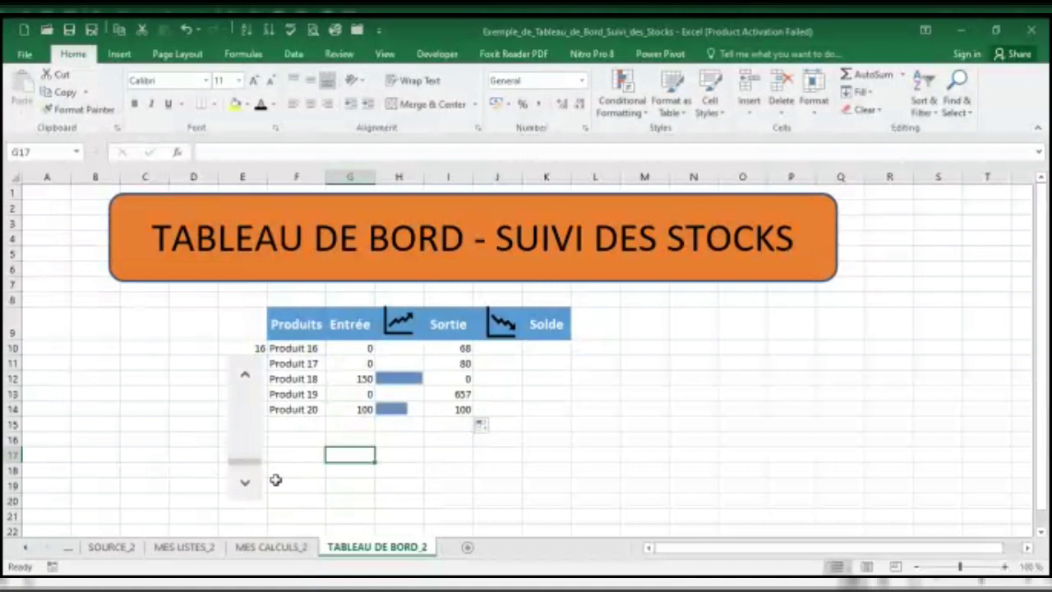
left_click(247, 372)
left_click(248, 372)
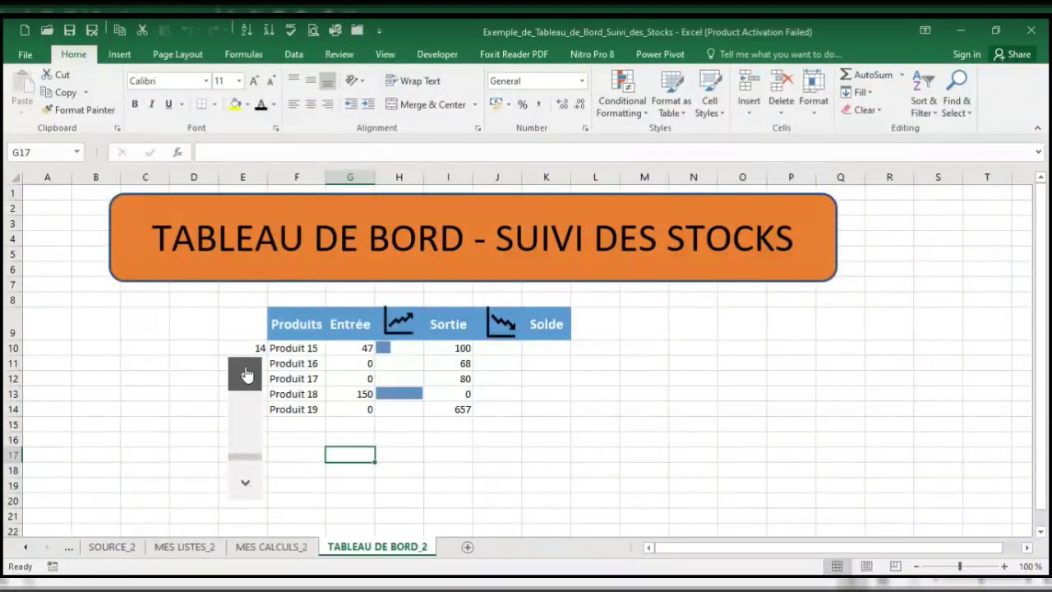
left_click(247, 371)
left_click(247, 372)
left_click(248, 371)
left_click_drag(247, 374, 247, 374)
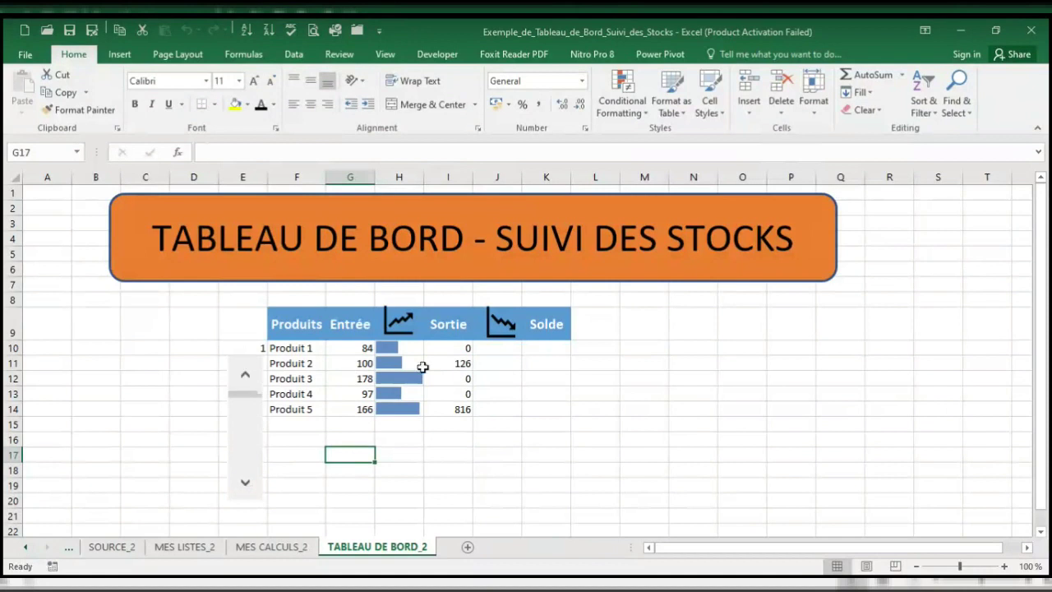
Review the Sortie formulas in I10:I12 and return the scroll bar to 1.
left_click(462, 349)
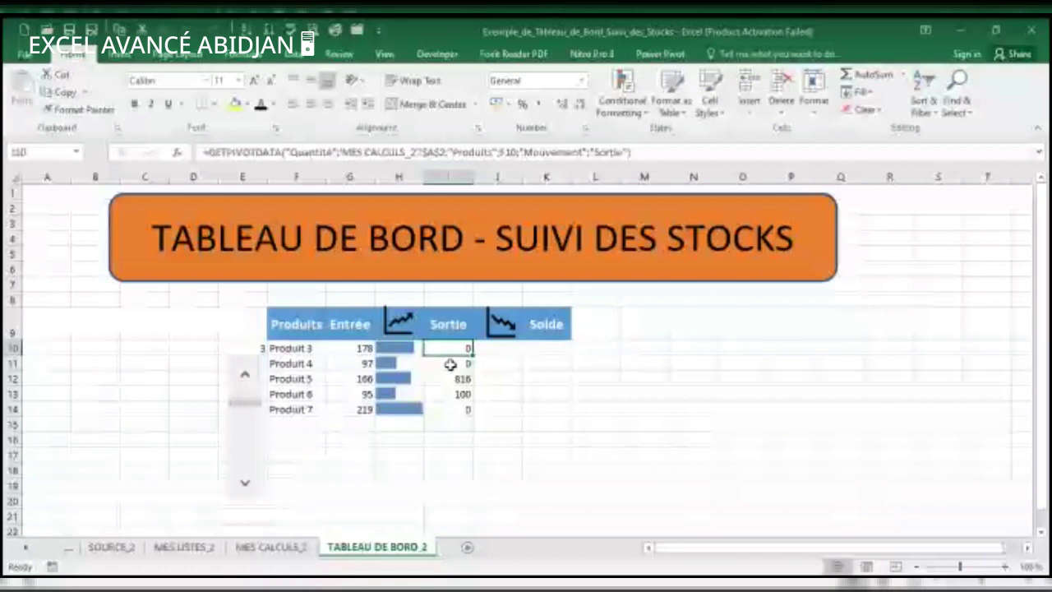
left_click(450, 364)
left_click(454, 383)
left_click(245, 377)
left_click(245, 376)
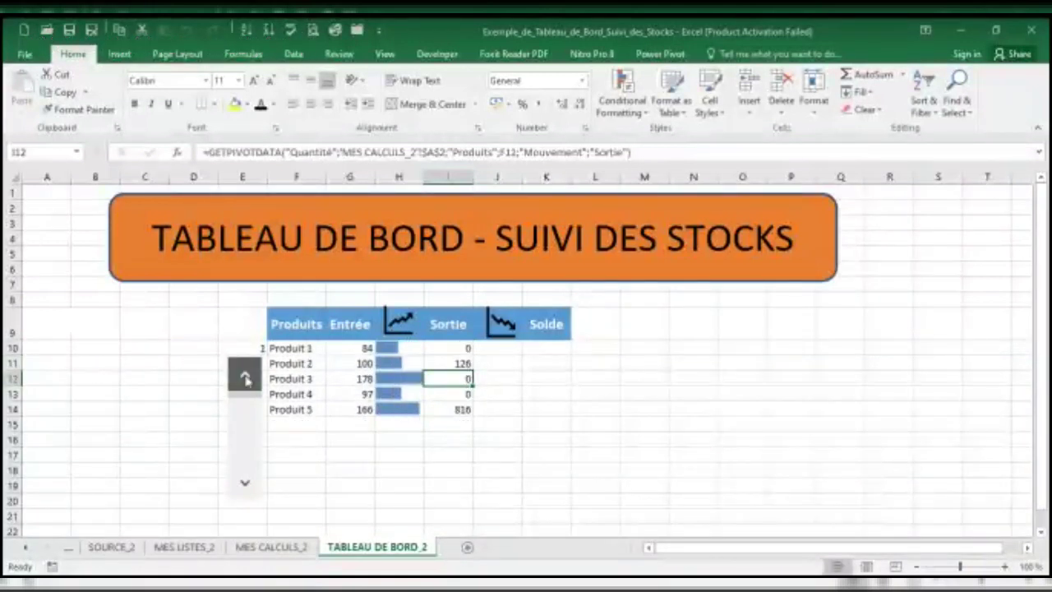
Enter =I10 in J10, under the falling-arrow chart icon.
left_click(492, 346)
type("=")
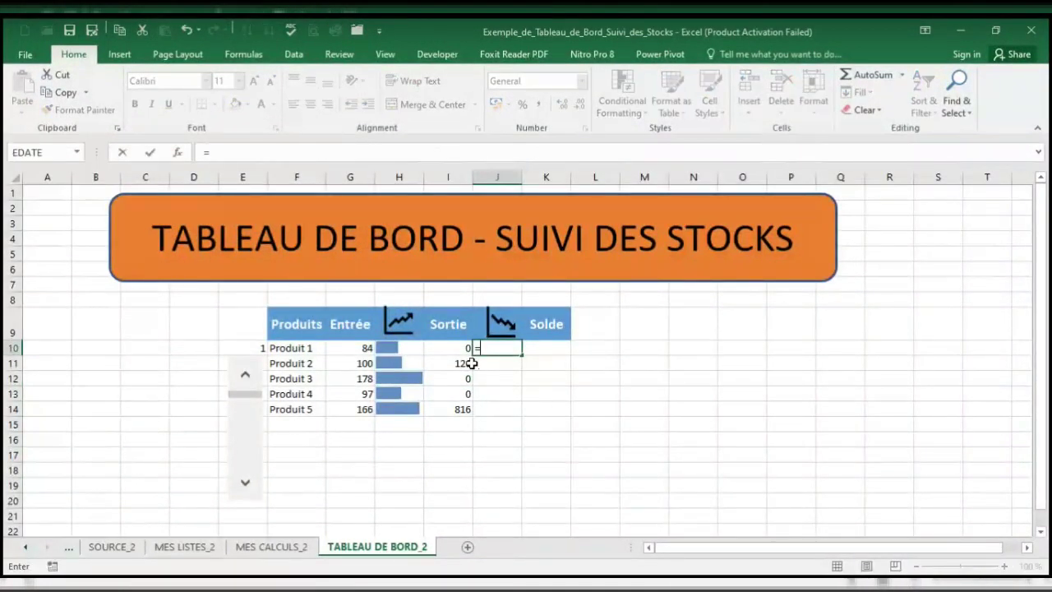
left_click(451, 345)
key("Return")
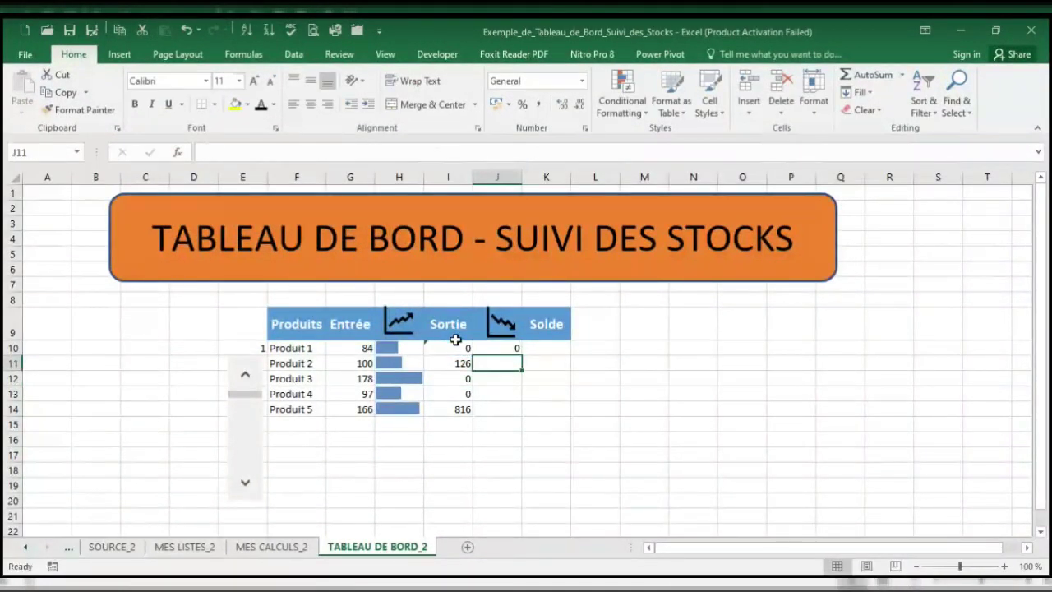
Shorten the falling-arrow chart icon in J9 so it stays clear of cell J10.
left_click(501, 344)
left_click(511, 360)
left_click(508, 350)
left_click(506, 353)
left_click(503, 344)
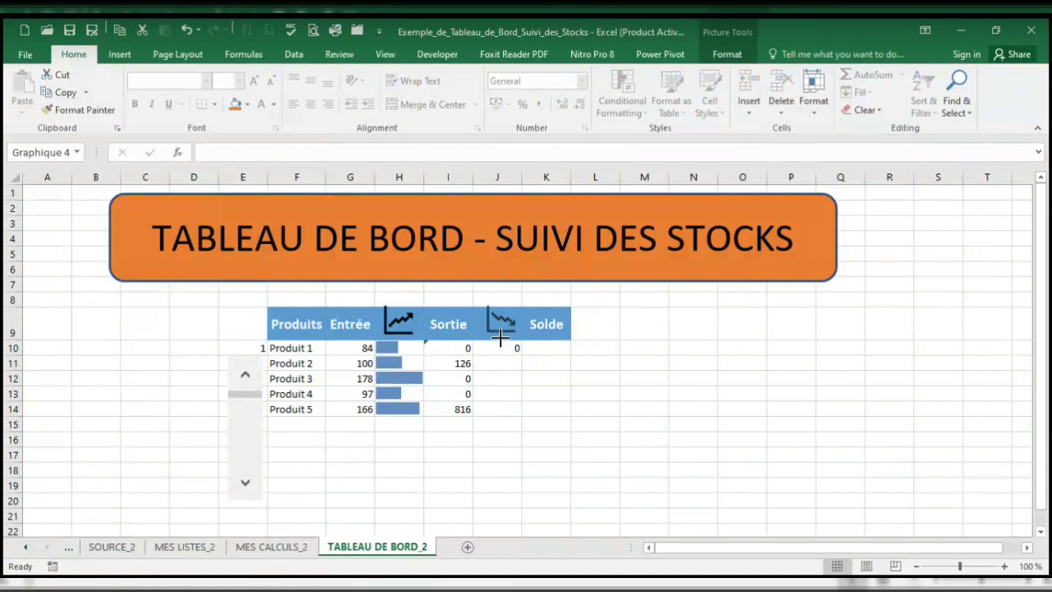
Copy the J10 formula down to J14 and give the range blue solid-fill data bars that hide the numbers.
left_click(508, 351)
left_click_drag(521, 354, 521, 409)
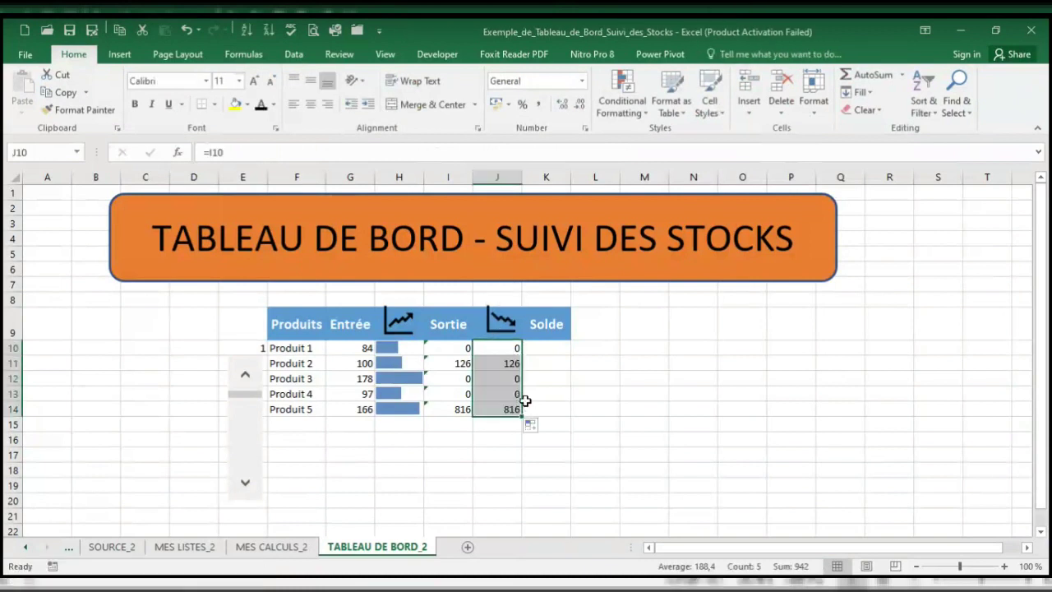
left_click(648, 115)
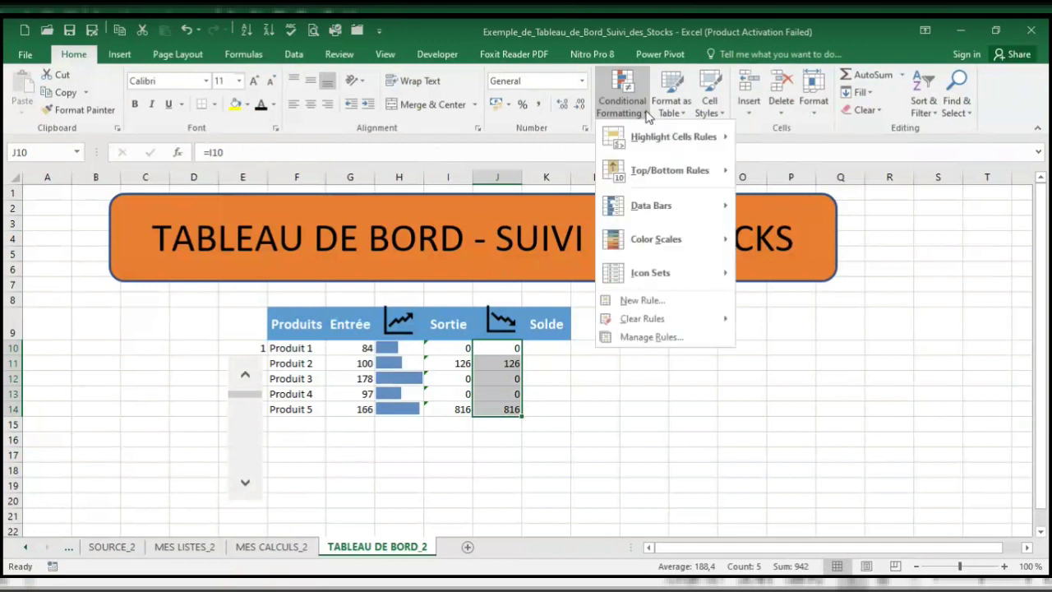
mouse_move(682, 210)
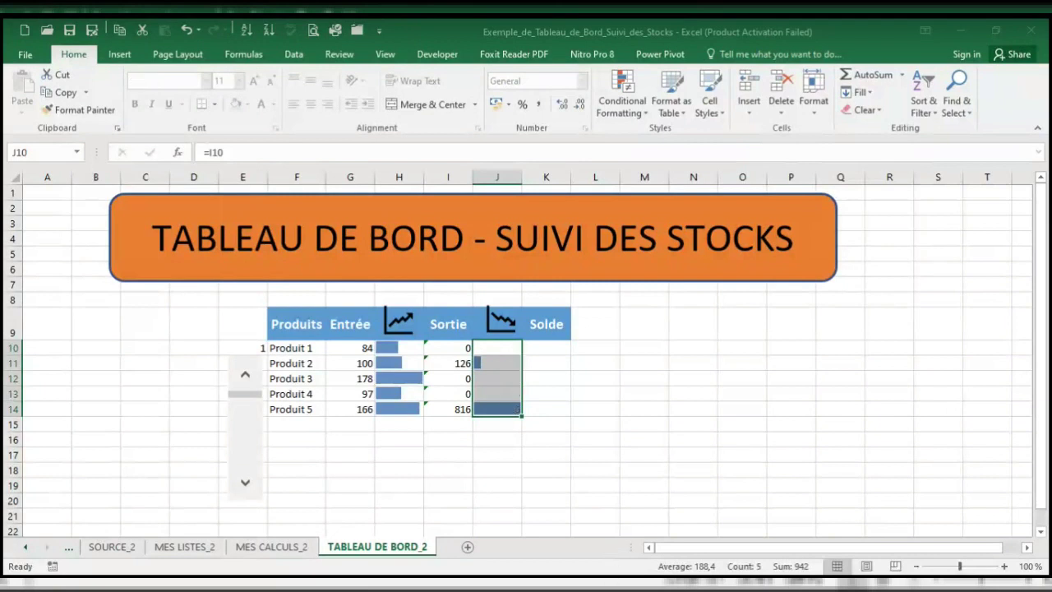
Enter =VLOOKUP(F10;Table7;2;FALSE) in the first Solde cell K10, using the product table on MES LISTES_2, and fill it down to K14.
left_click(558, 350)
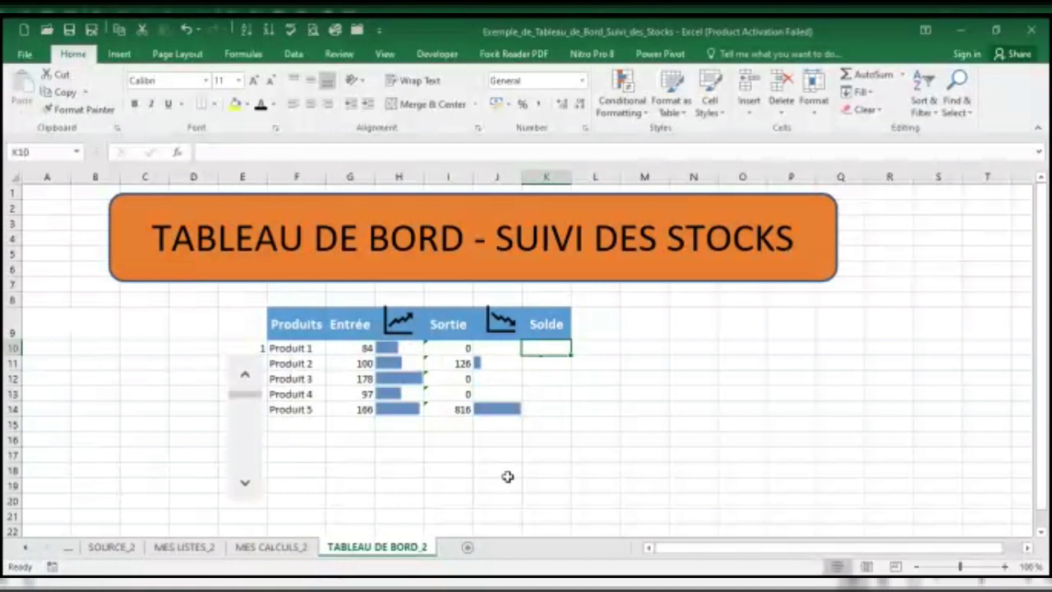
type("=vloo")
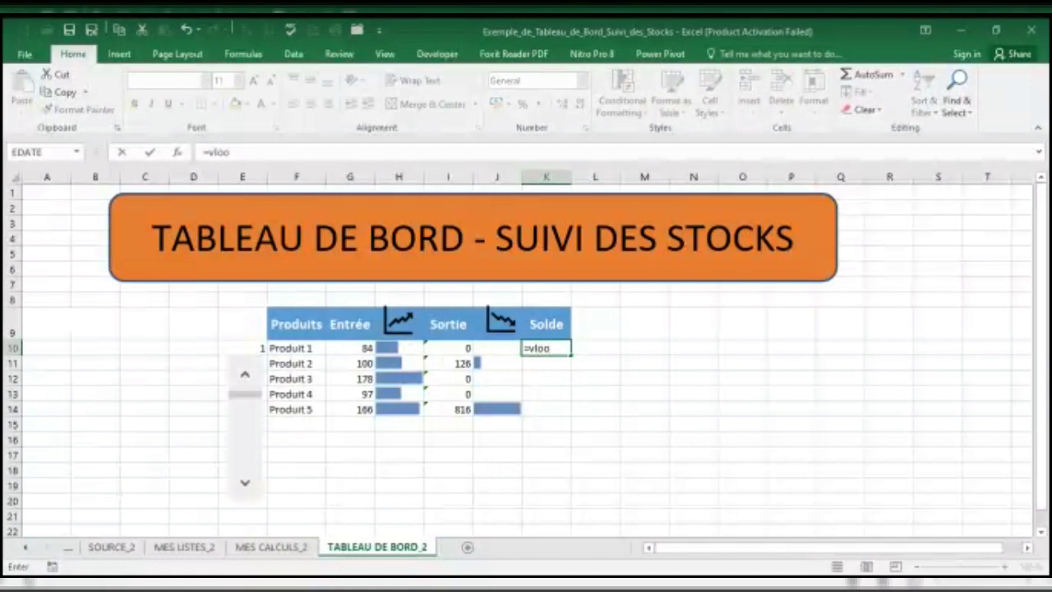
key("Tab")
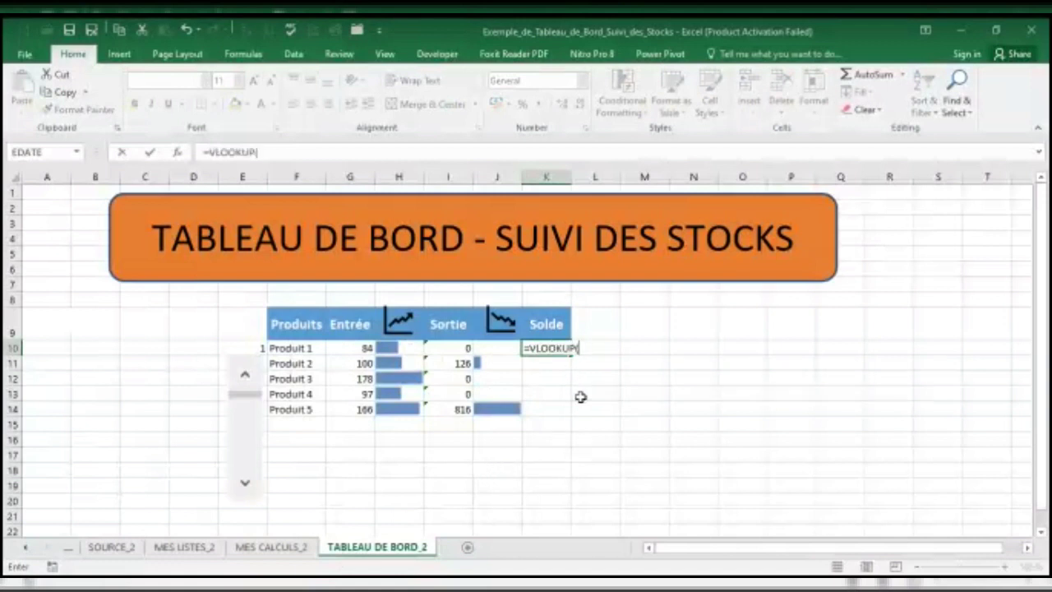
left_click(305, 346)
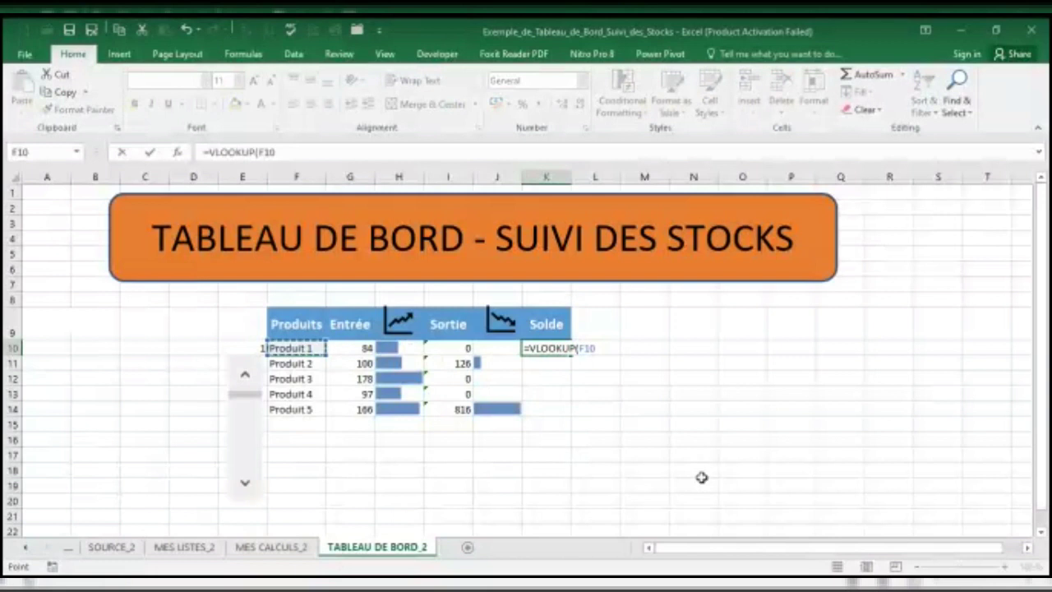
type(";")
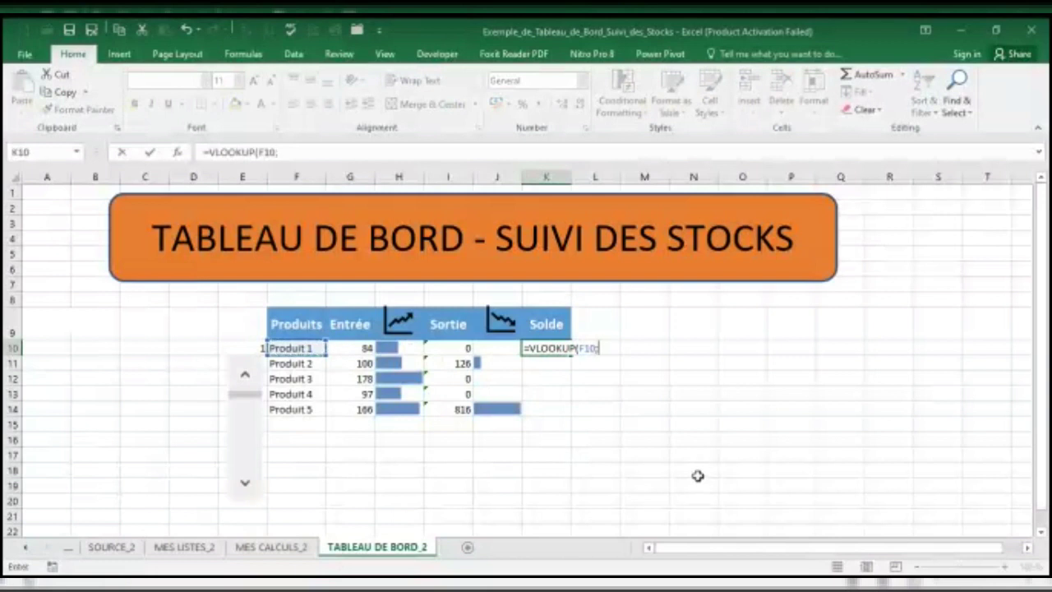
left_click(168, 552)
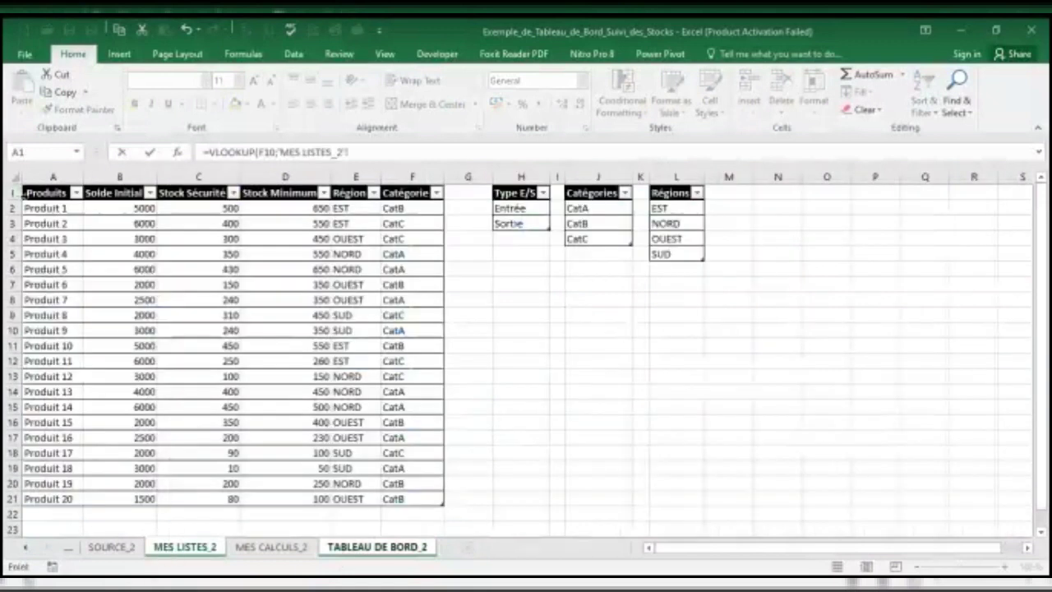
left_click(27, 186)
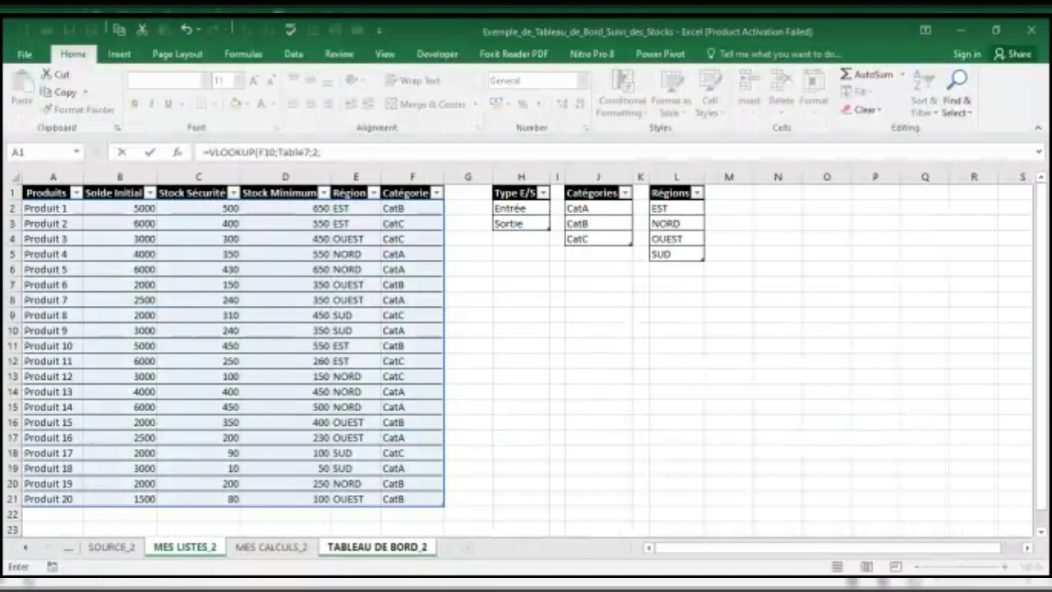
type("FALSE")
key("Return")
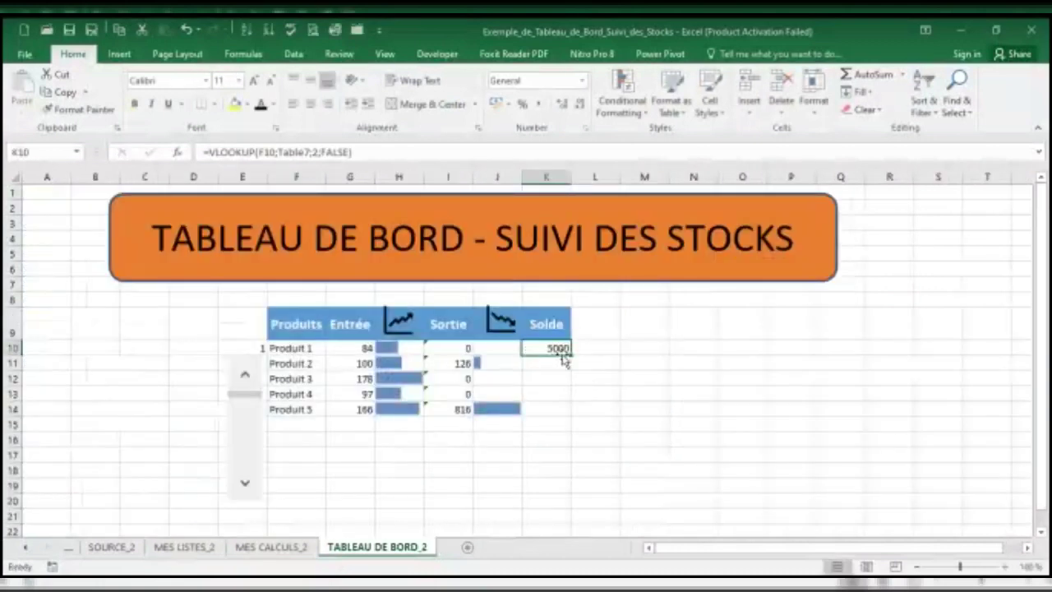
left_click_drag(570, 355, 566, 409)
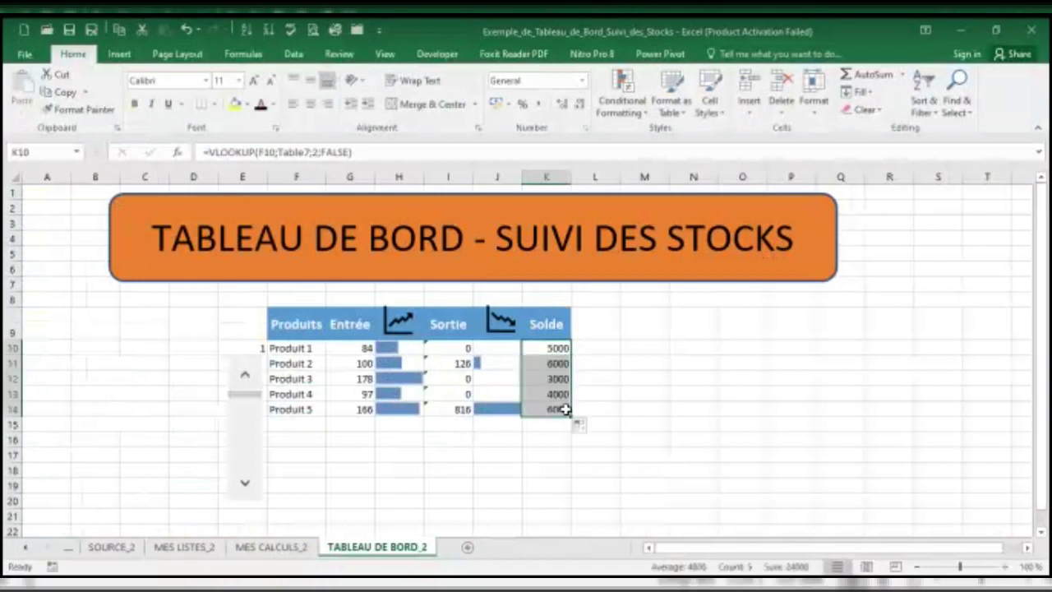
Extend the K10 formula with +G10-I10 and copy the updated Solde formula down to K14.
left_click(559, 345)
left_click(363, 156)
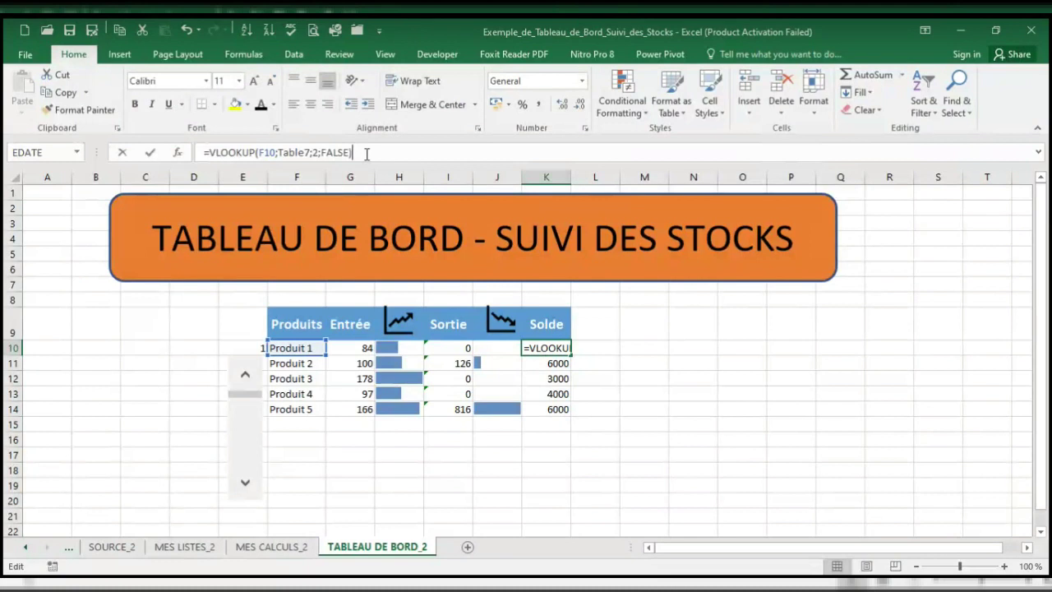
type("+")
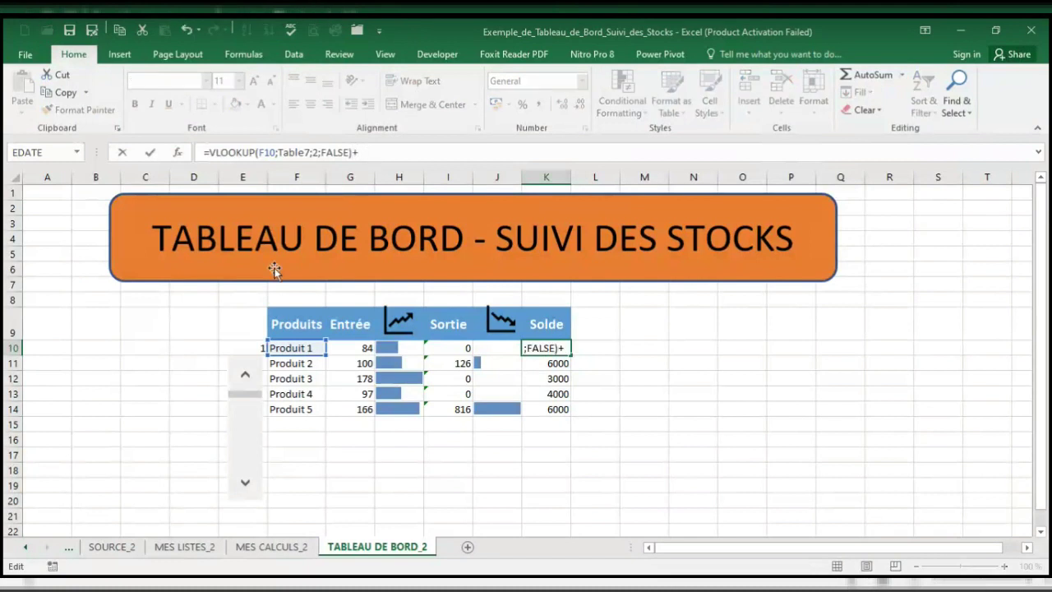
left_click(353, 348)
type("-")
left_click(455, 349)
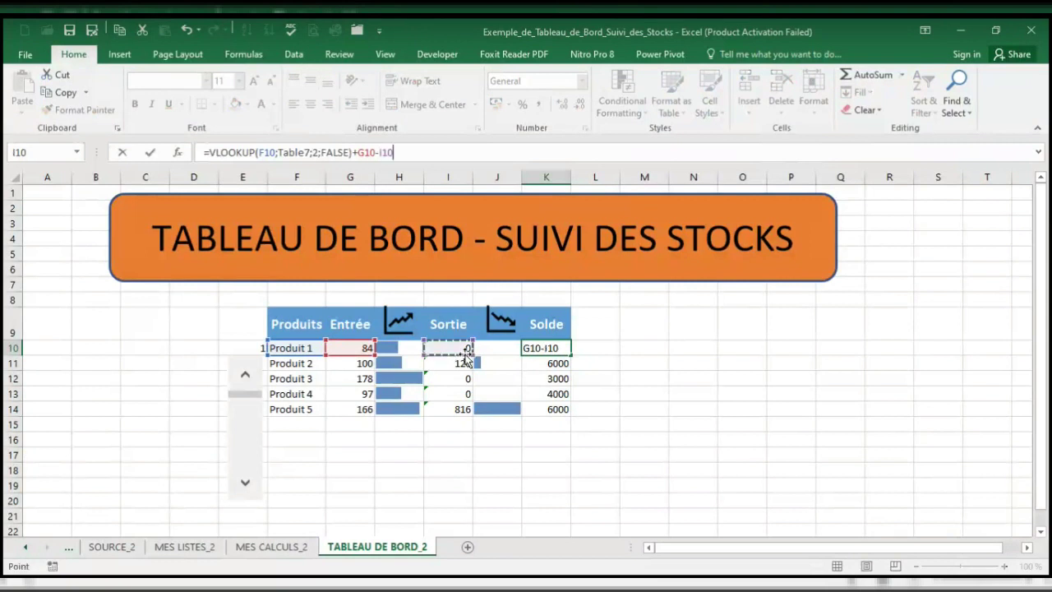
key("Return")
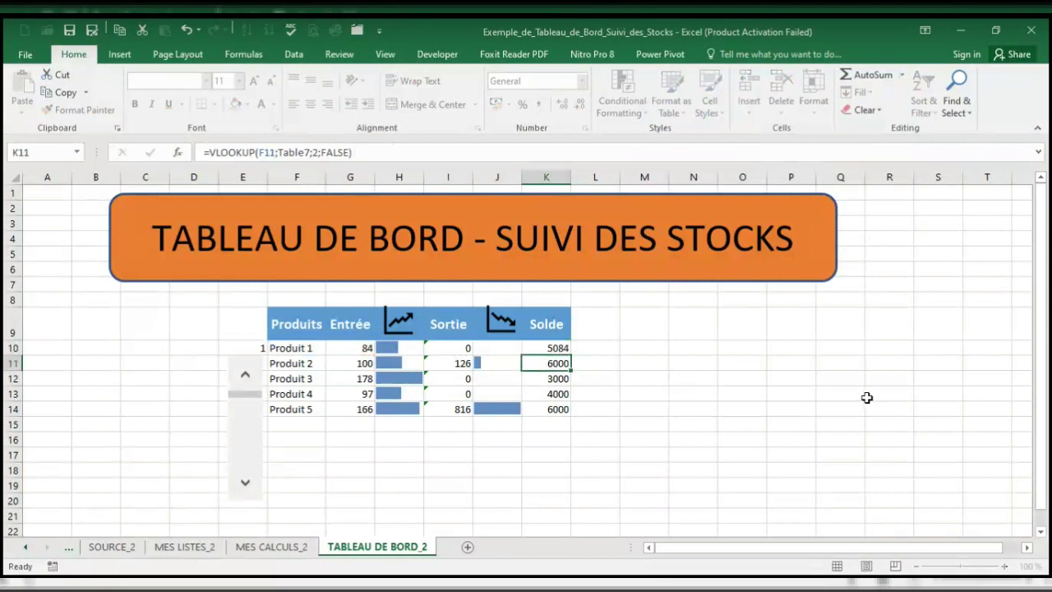
left_click(542, 348)
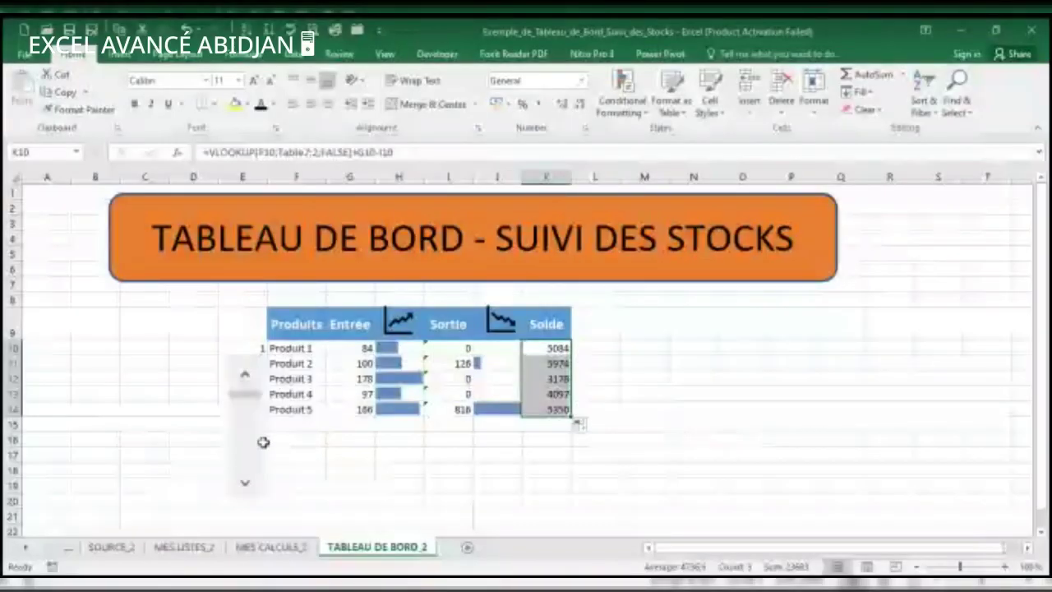
Move the scroll bar up to the top of row 10 and shorten it to end at the bottom of row 14.
right_click(263, 429)
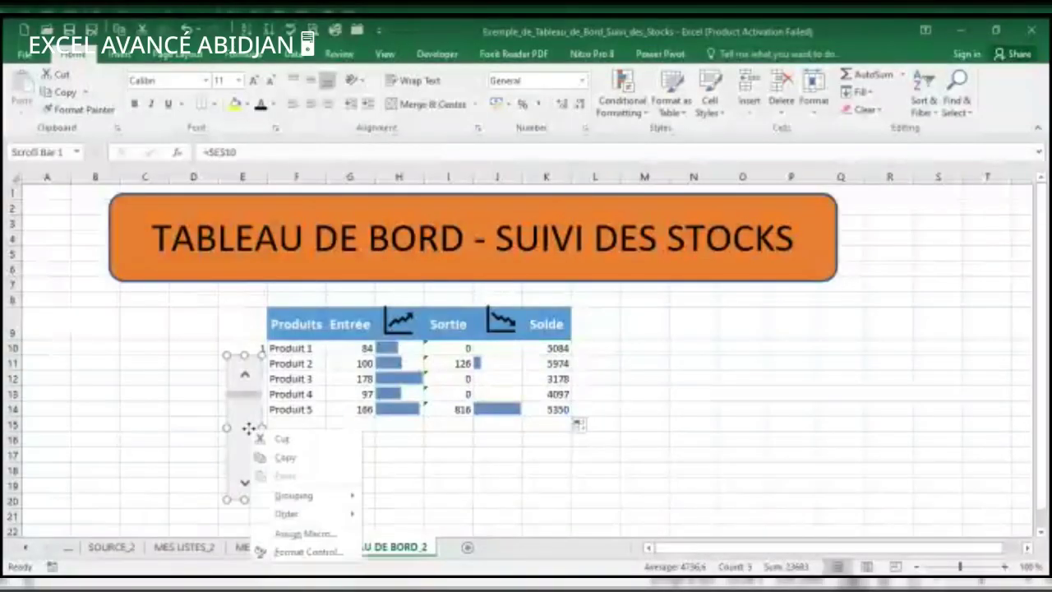
left_click(251, 357)
left_click_drag(252, 357, 254, 341)
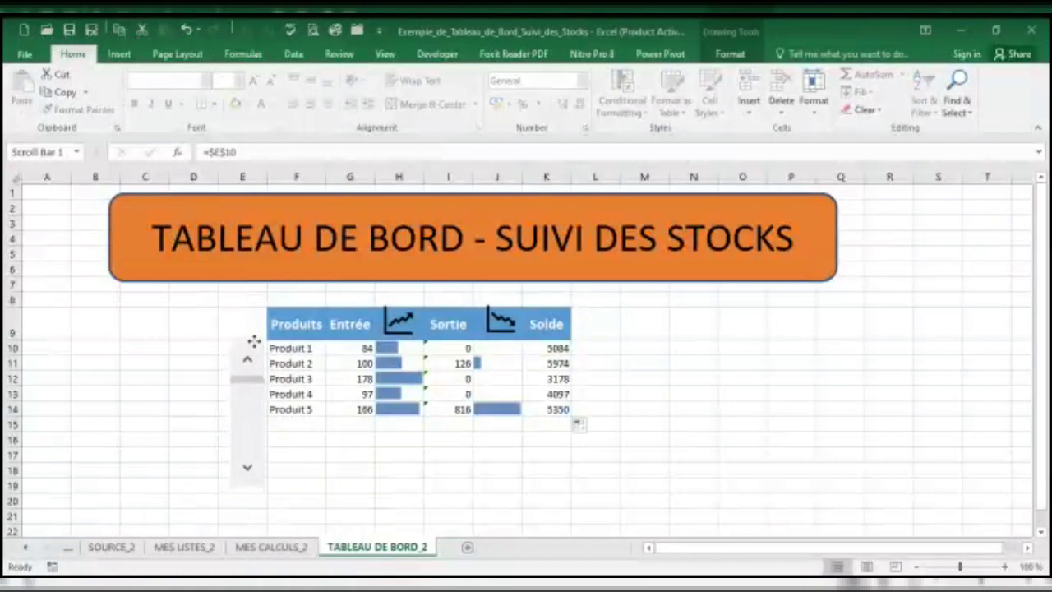
left_click_drag(244, 479, 252, 417)
left_click(308, 442)
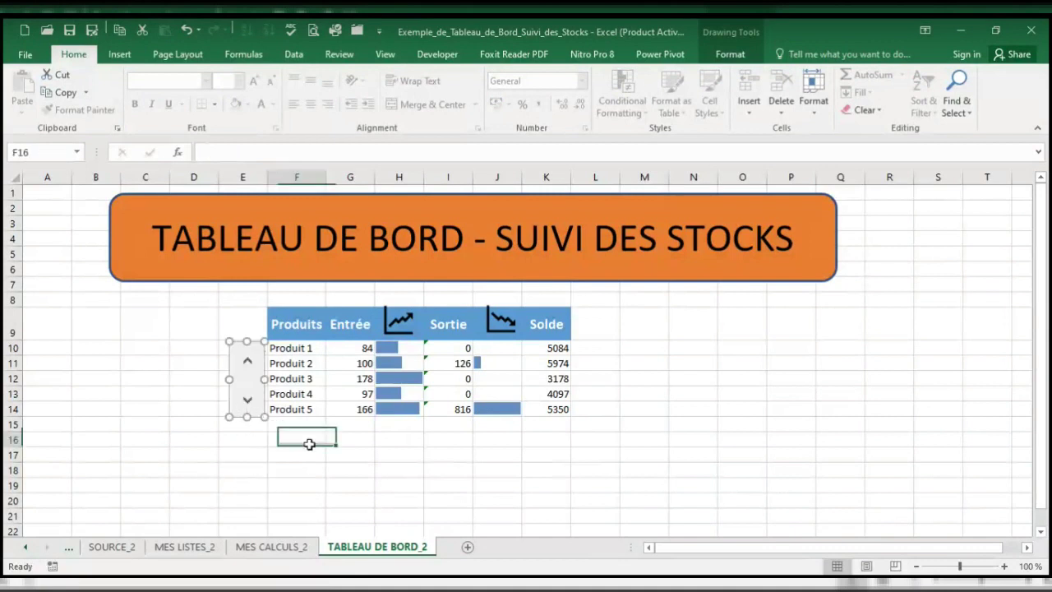
Test the resized scroll bar by scrolling the product table down until it starts at Produit 6.
left_click(248, 403)
left_click(248, 403)
left_click(247, 403)
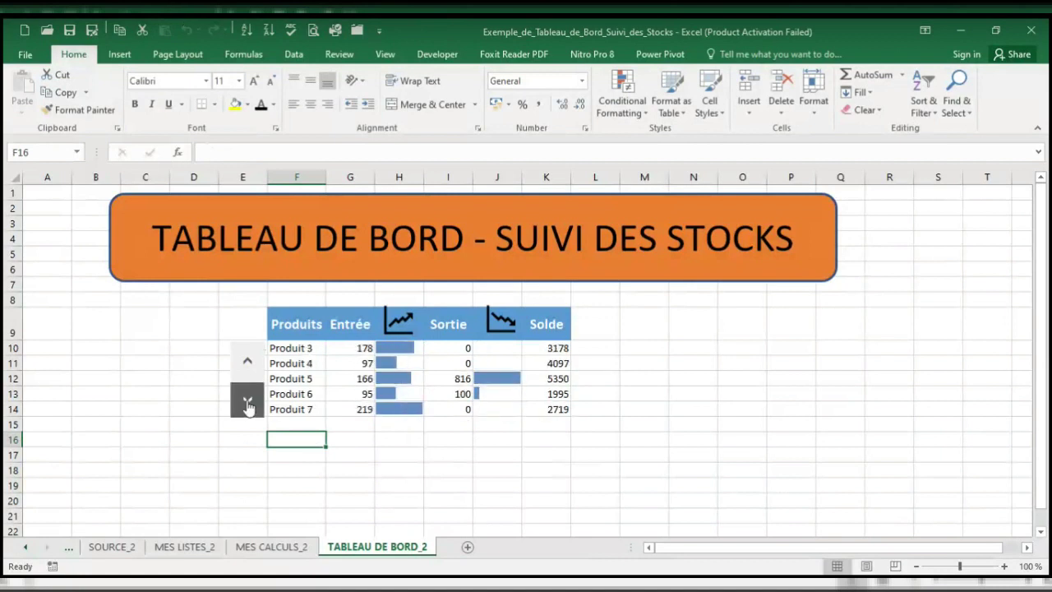
left_click(247, 403)
left_click(247, 402)
left_click(403, 431)
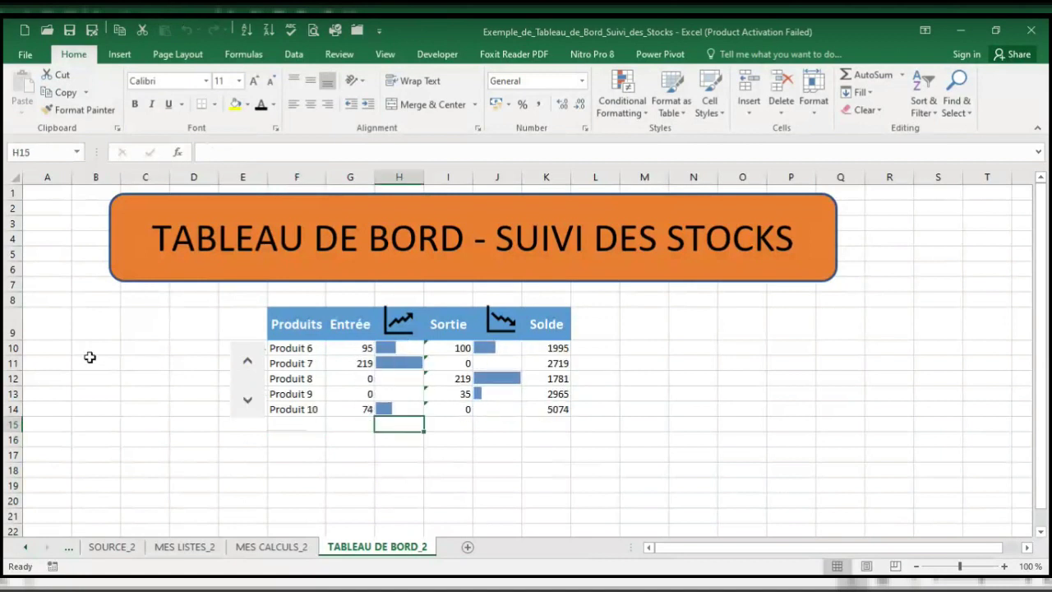
Increase the height of rows 10 to 14 moderately and evenly.
left_click_drag(19, 349, 25, 433)
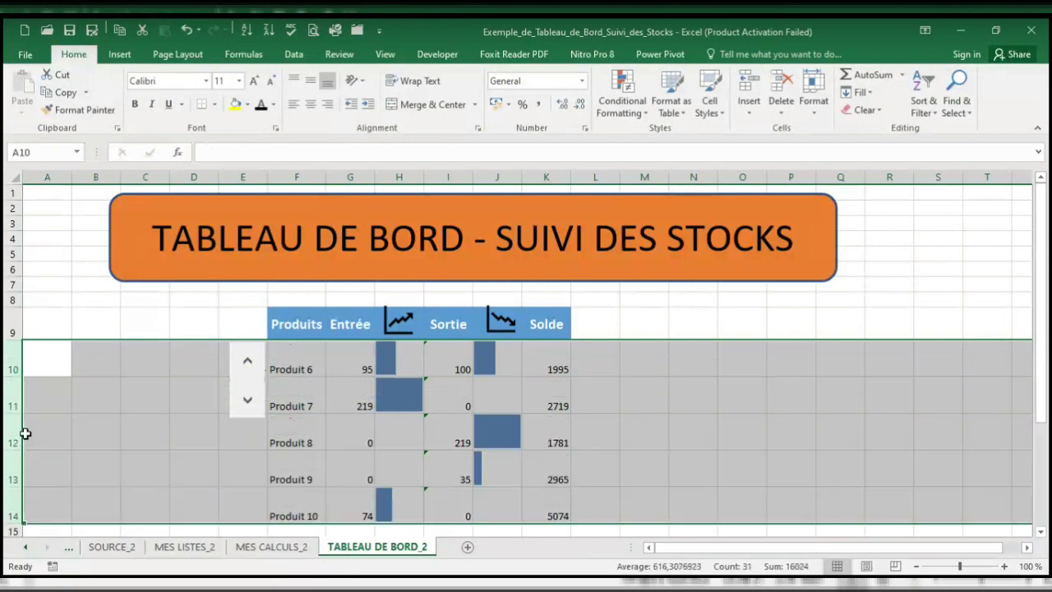
left_click_drag(17, 524, 18, 505)
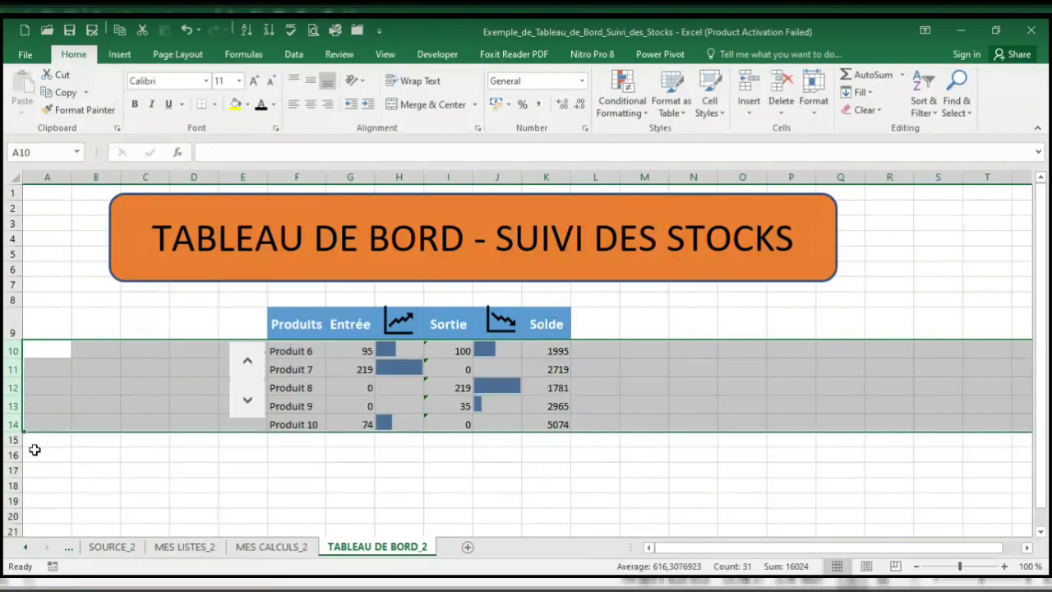
left_click_drag(17, 431, 10, 436)
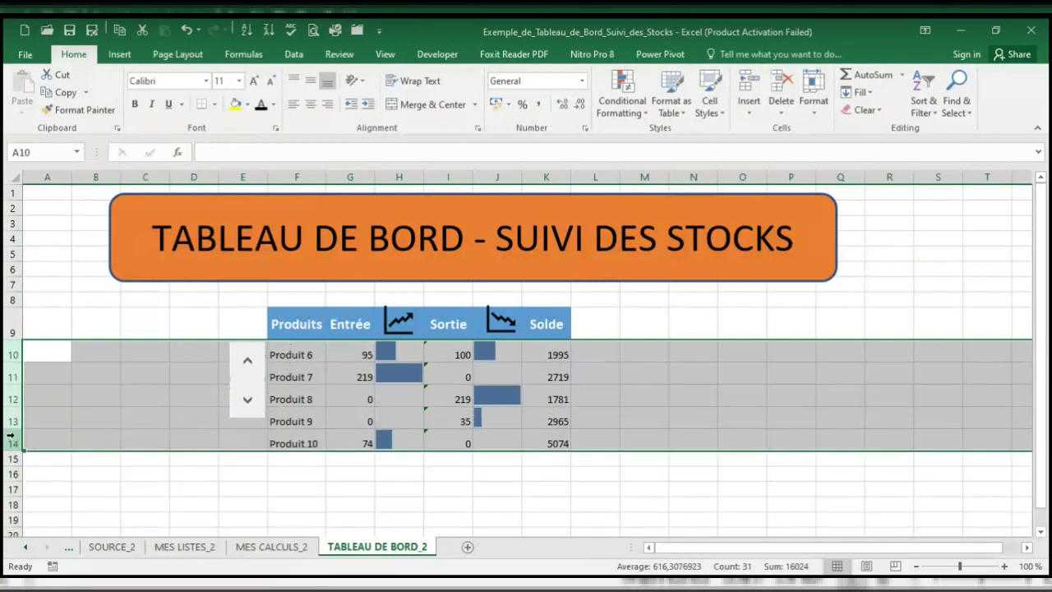
left_click(293, 491)
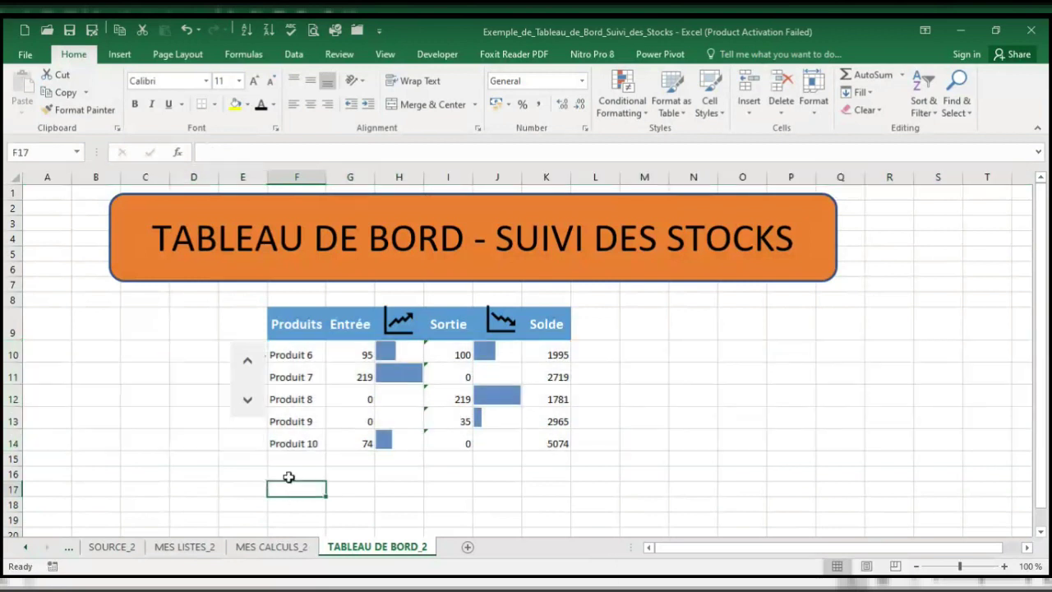
Lengthen the scroll bar to the bottom edge of the taller row 14 and widen it slightly toward column D.
right_click(250, 419)
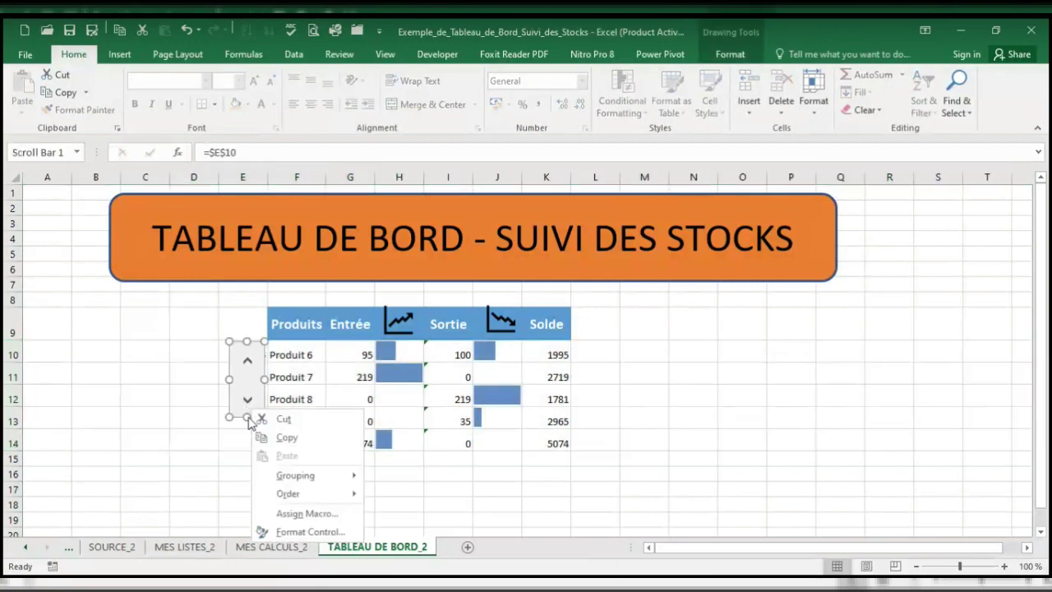
key("Escape")
left_click_drag(247, 417, 244, 448)
left_click(353, 489)
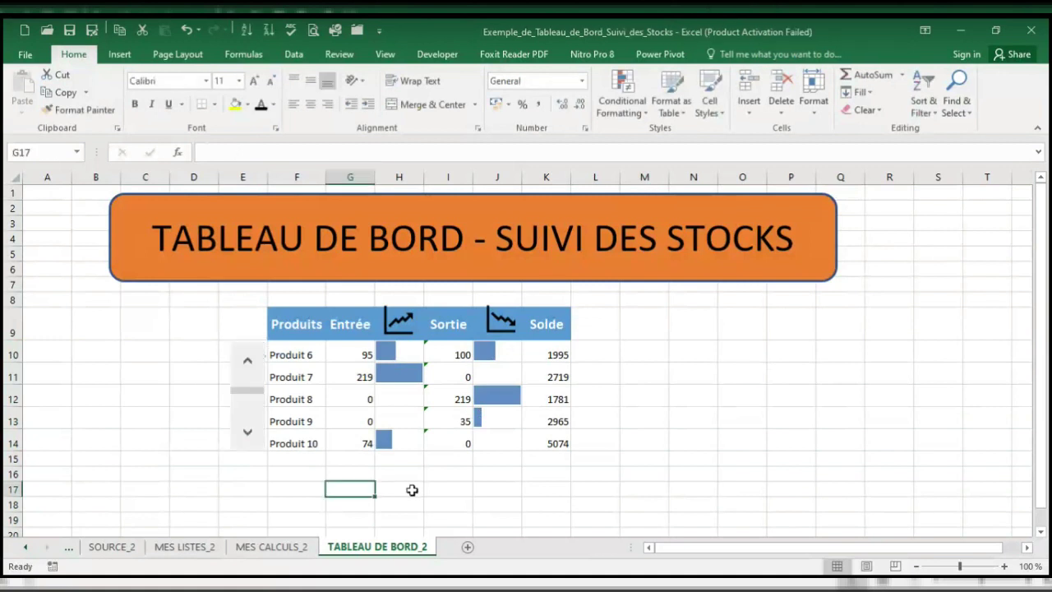
right_click(234, 398)
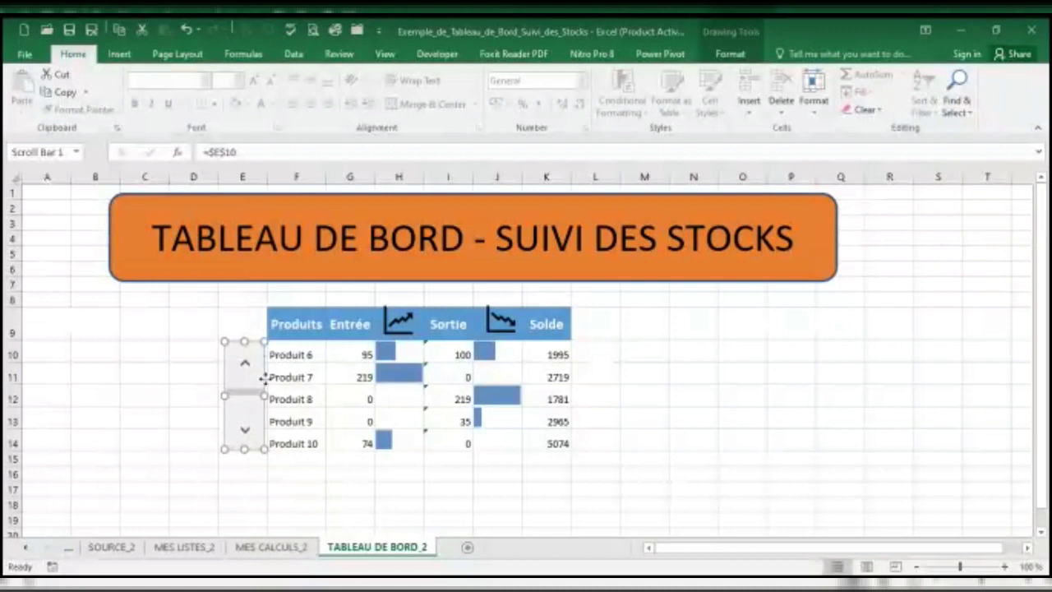
left_click(319, 482)
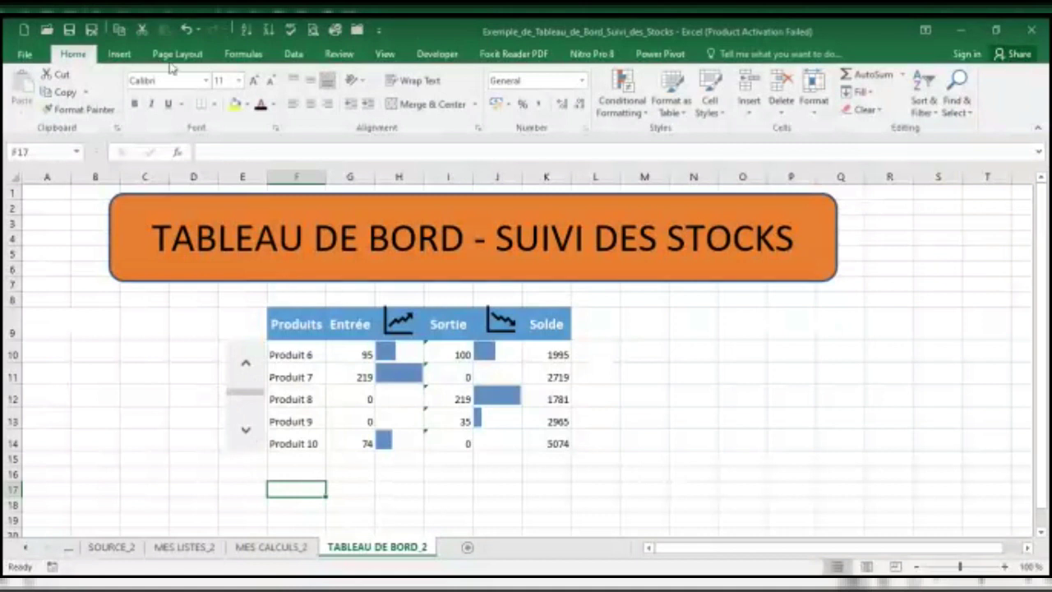
Draw a rectangle about 5,13 cm high and 12,2 cm wide covering the scroll bar and the product table.
left_click(125, 55)
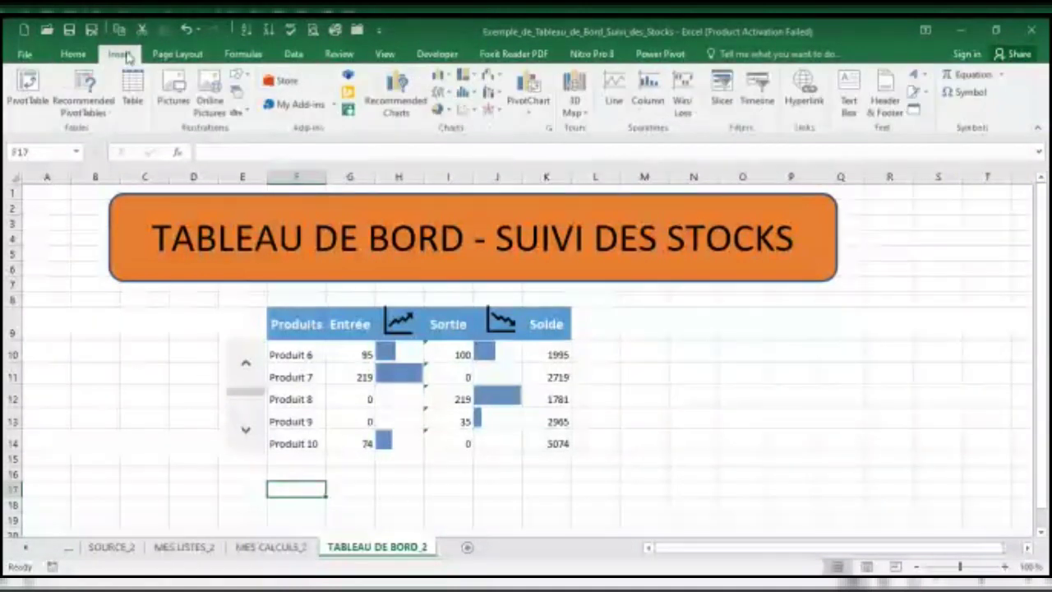
left_click(246, 75)
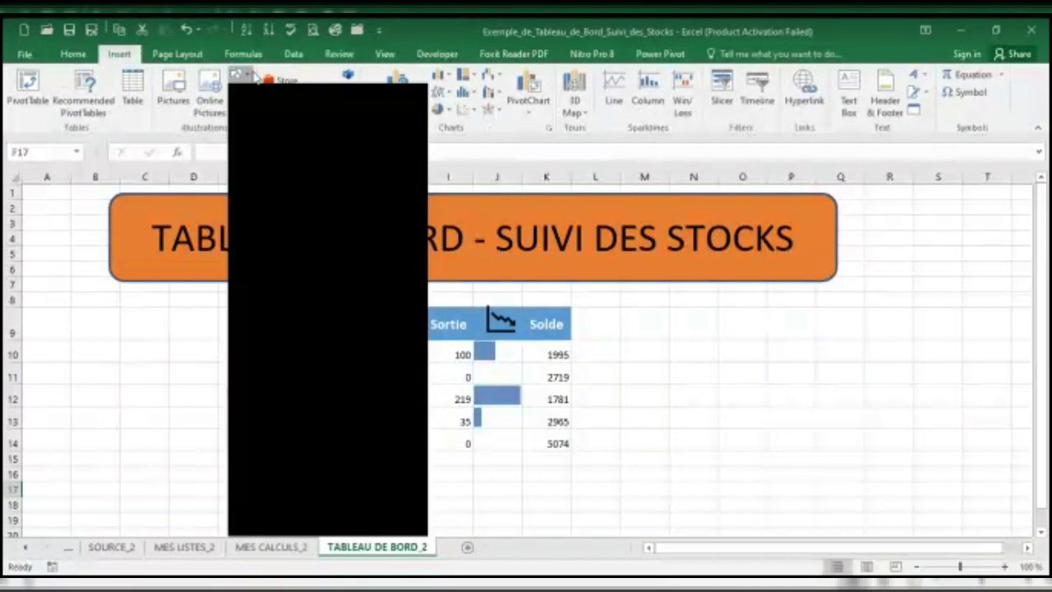
left_click(278, 106)
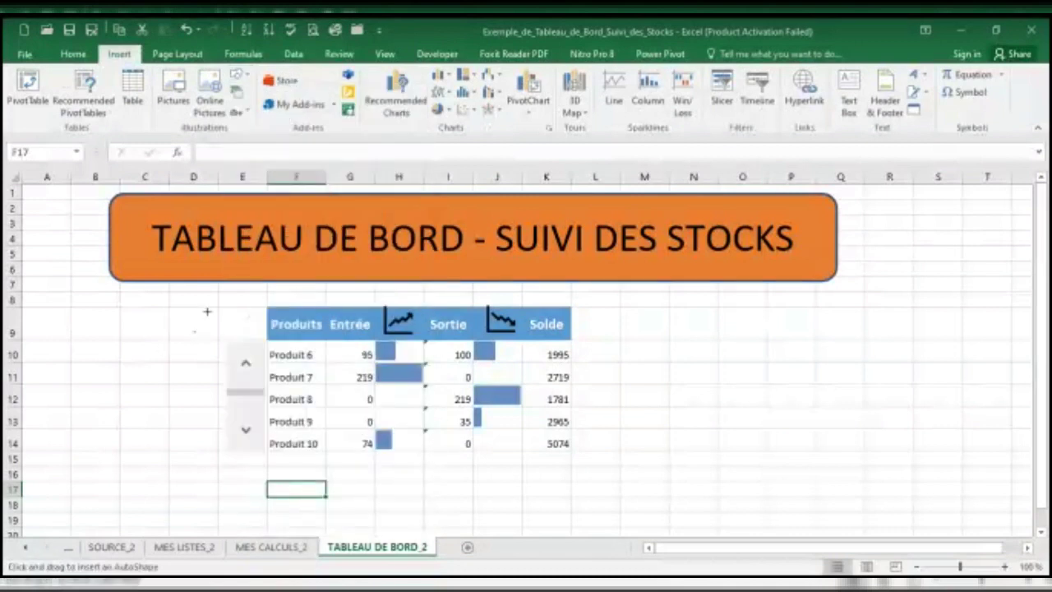
mouse_move(546, 337)
left_mouse_down()
mouse_move(587, 404)
mouse_move(580, 465)
mouse_move(572, 453)
left_mouse_up()
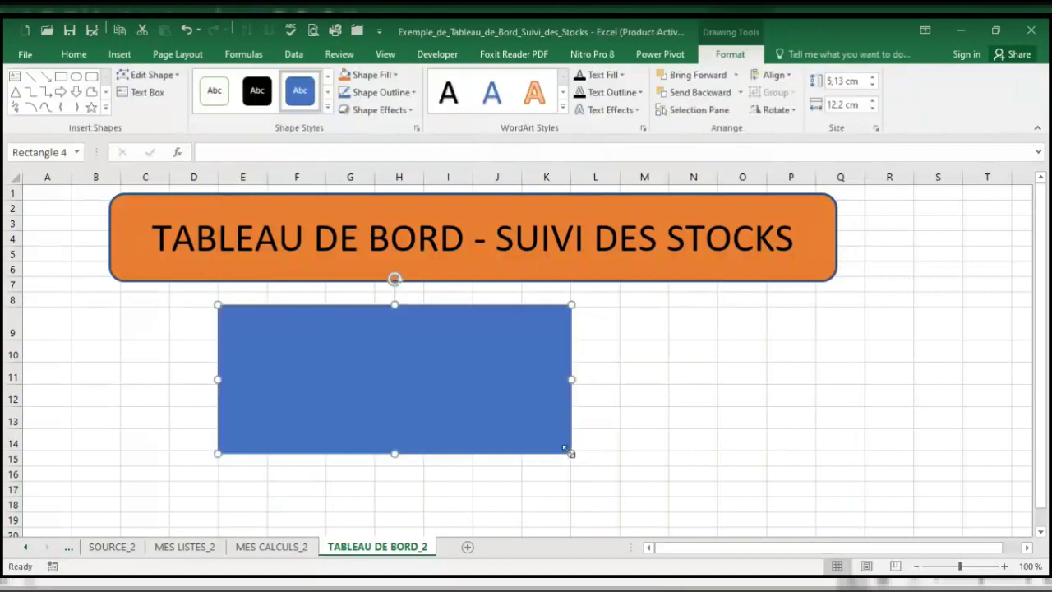
Send the blue rectangle over the product table to the back.
right_click(434, 338)
left_click(376, 369)
right_click(375, 369)
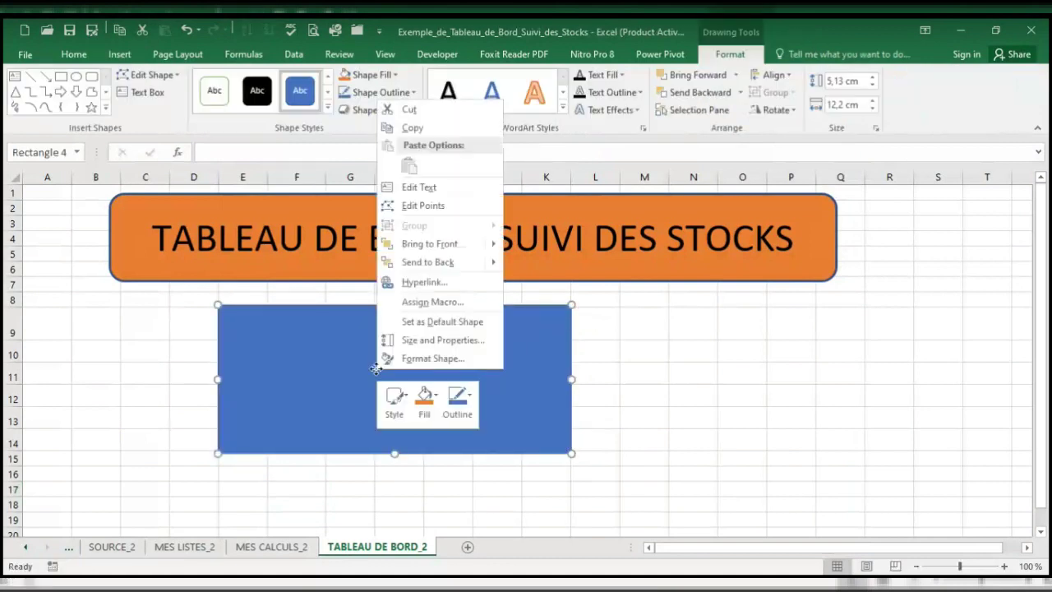
mouse_move(482, 263)
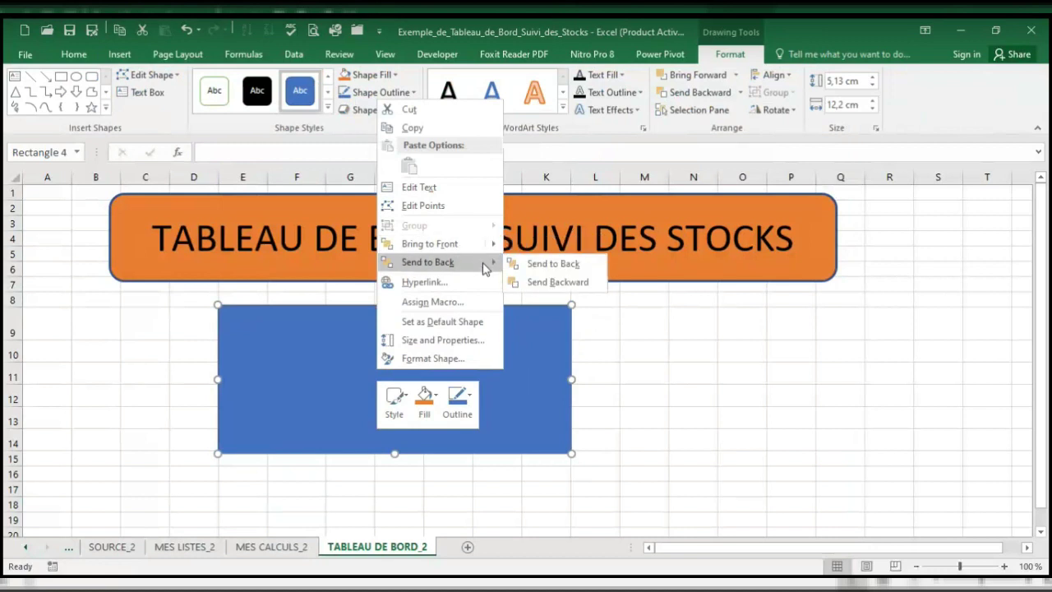
left_click(550, 264)
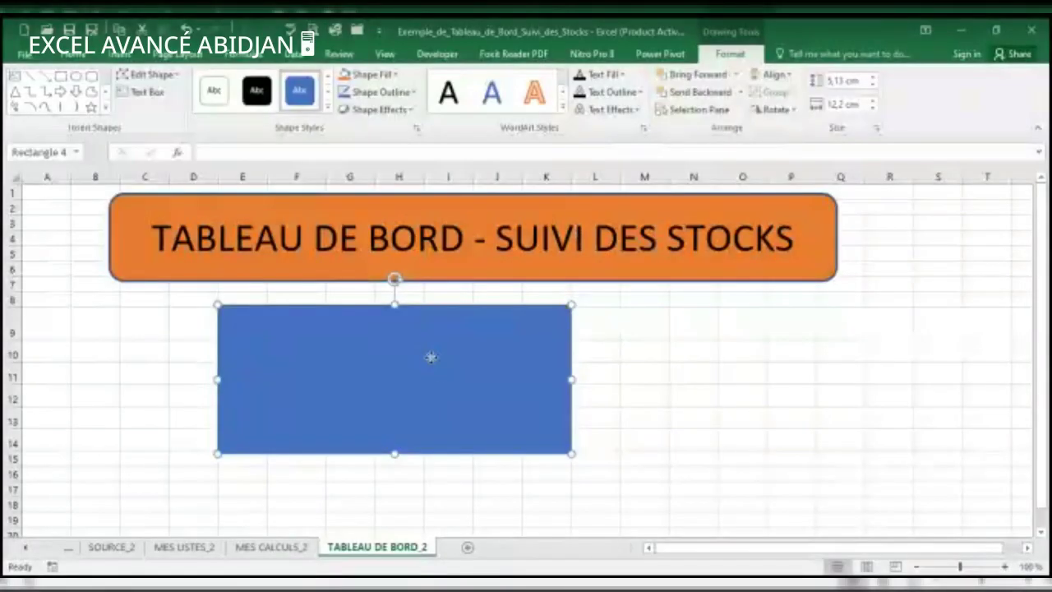
Try to bring the blue rectangle over the product table forward one level.
right_click(430, 362)
mouse_move(491, 234)
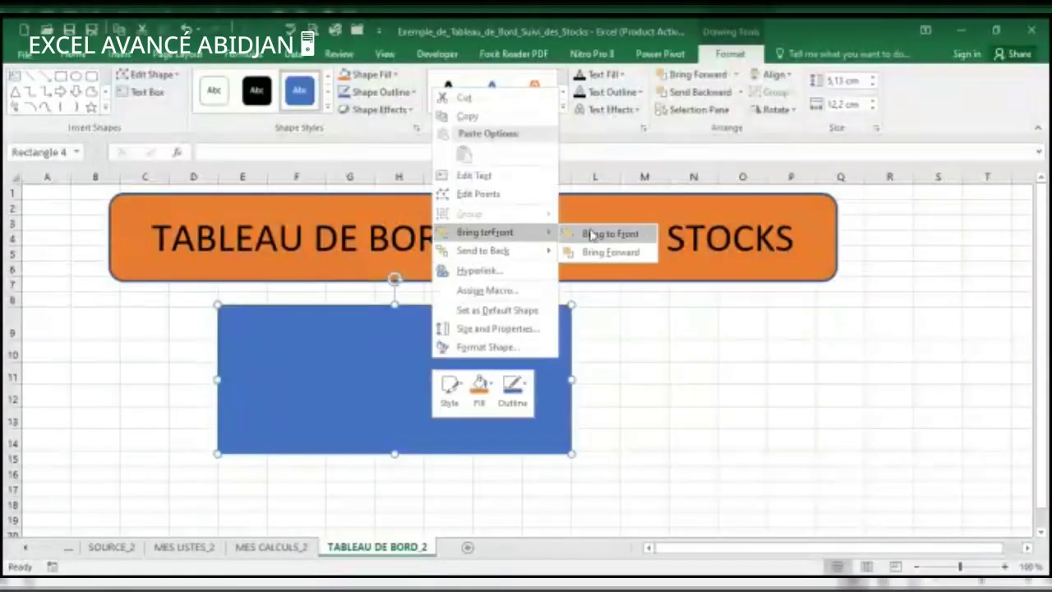
left_click(607, 251)
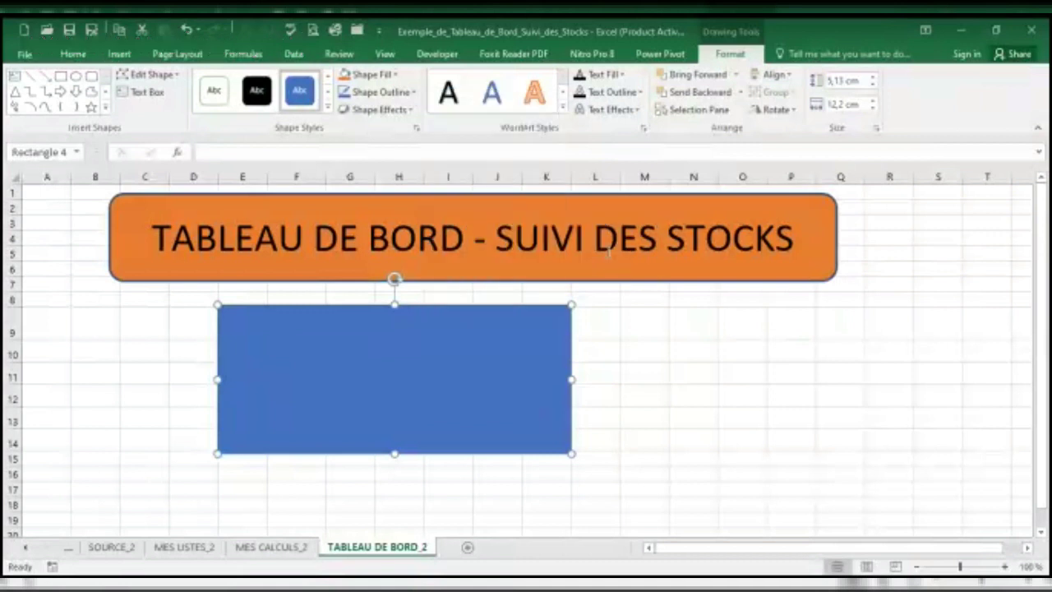
Send the blue rectangle to the back, behind the scroll bar and the two chart icons.
right_click(439, 390)
left_click(451, 364)
right_click(451, 364)
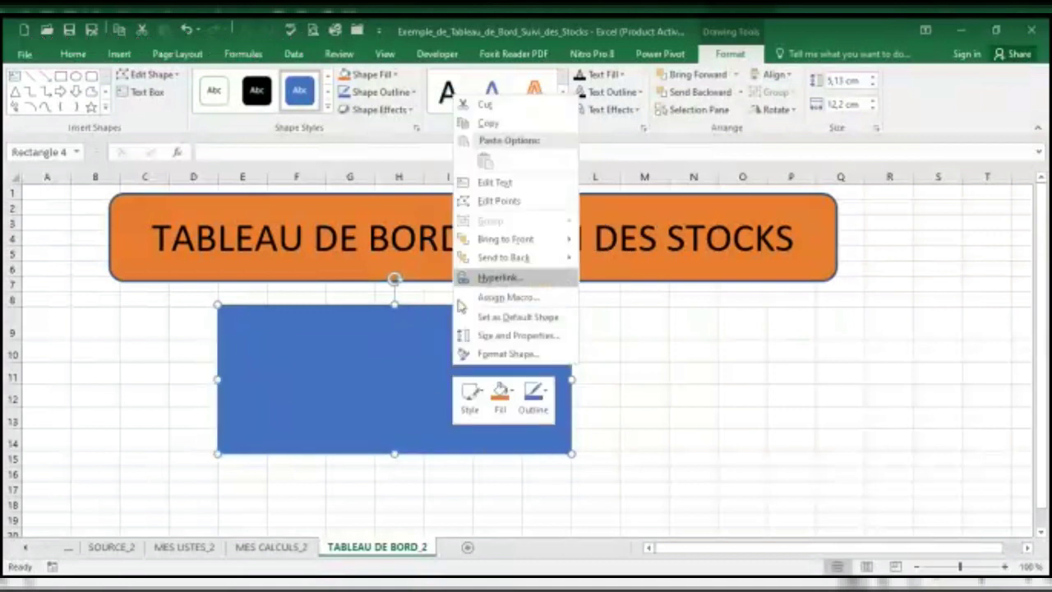
left_click(620, 261)
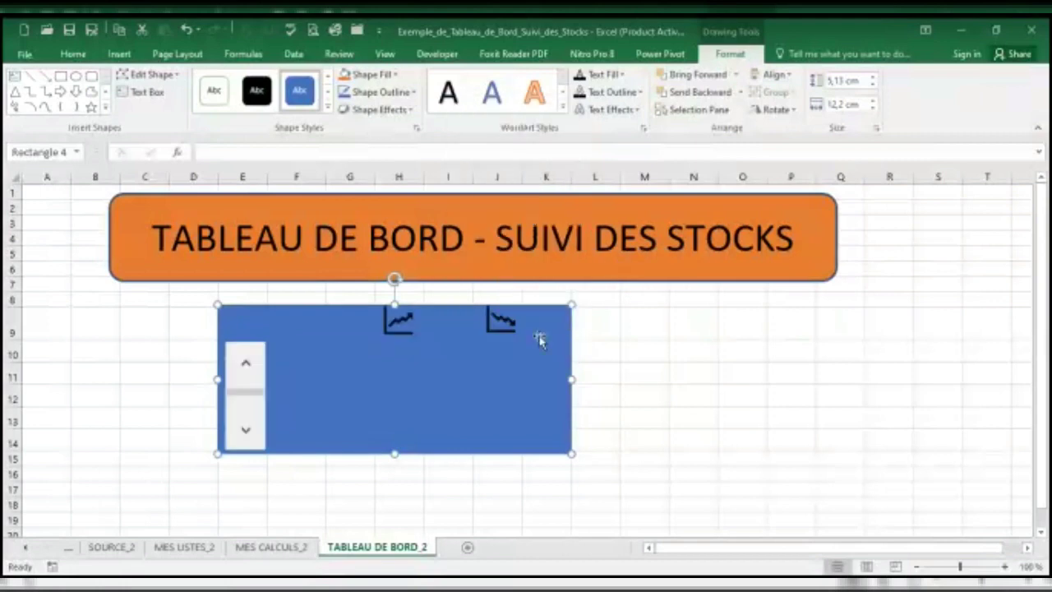
right_click(416, 377)
left_click(413, 381)
right_click(414, 382)
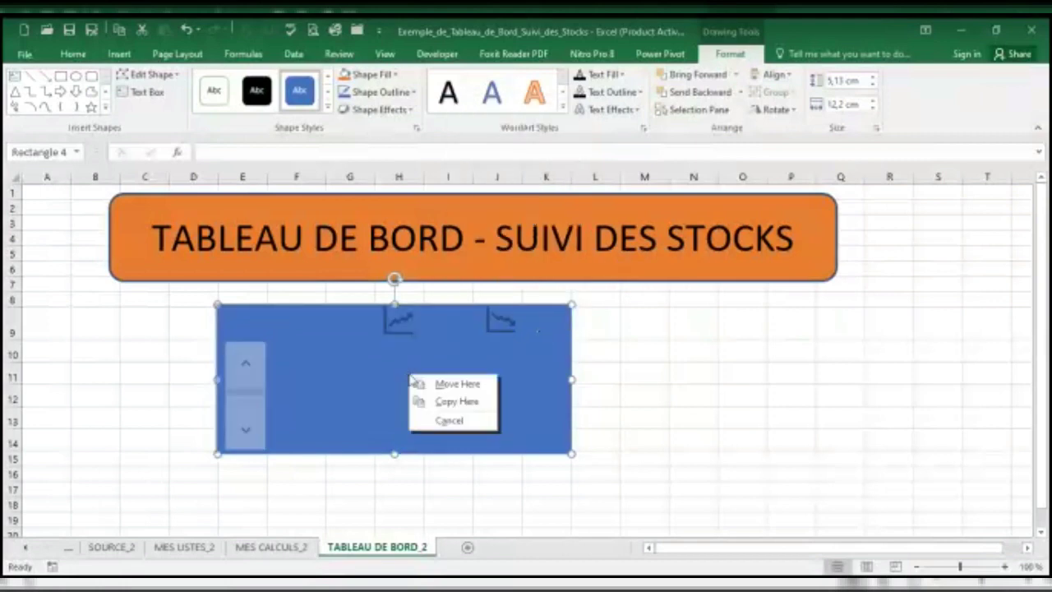
right_click(374, 368)
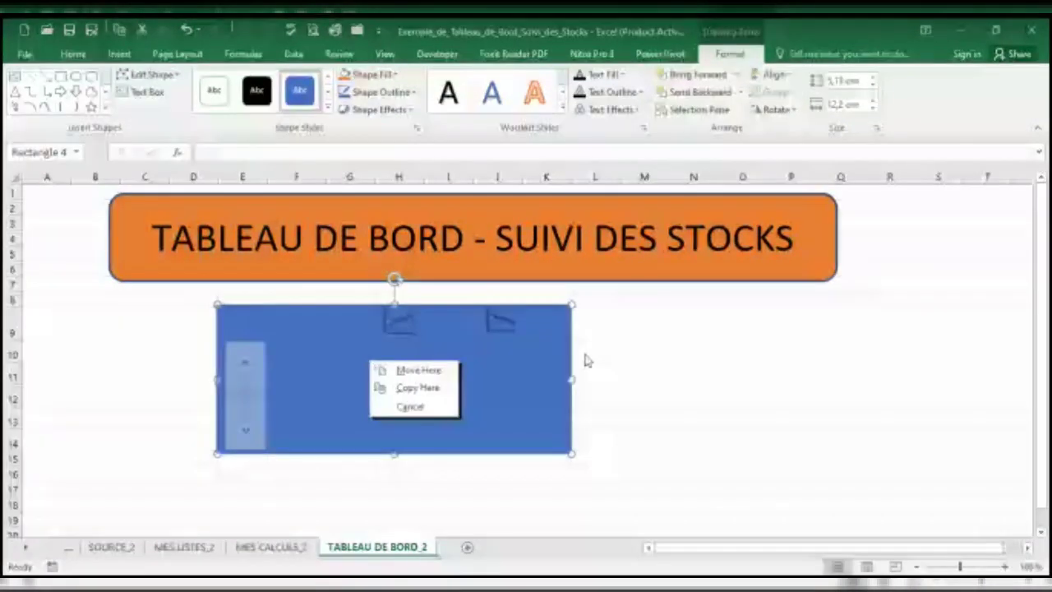
left_click(588, 357)
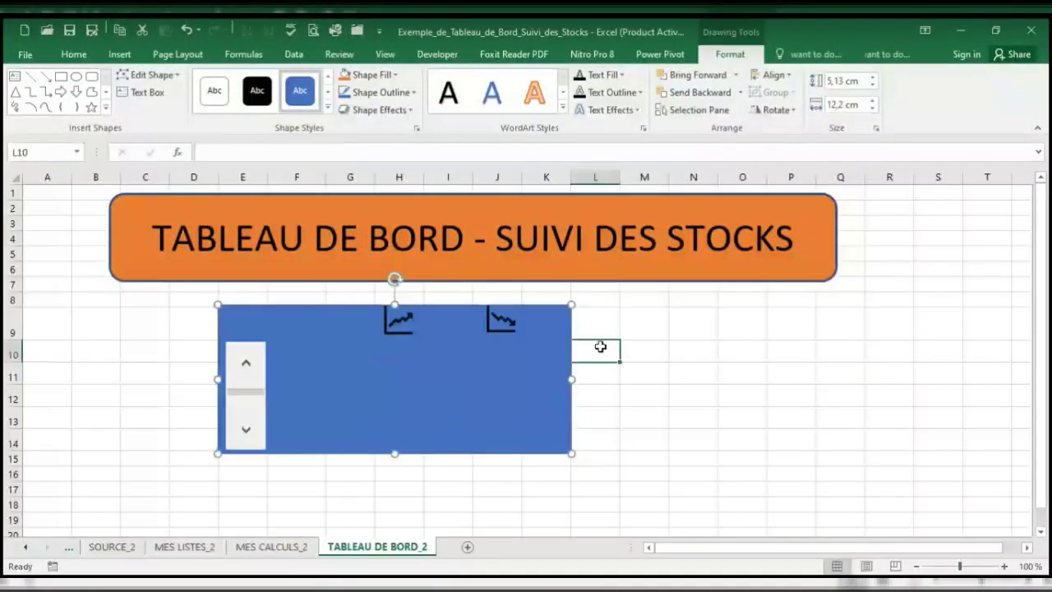
Select the rectangle behind the scroll bar and chart icons and remove its blue fill.
left_click(532, 375)
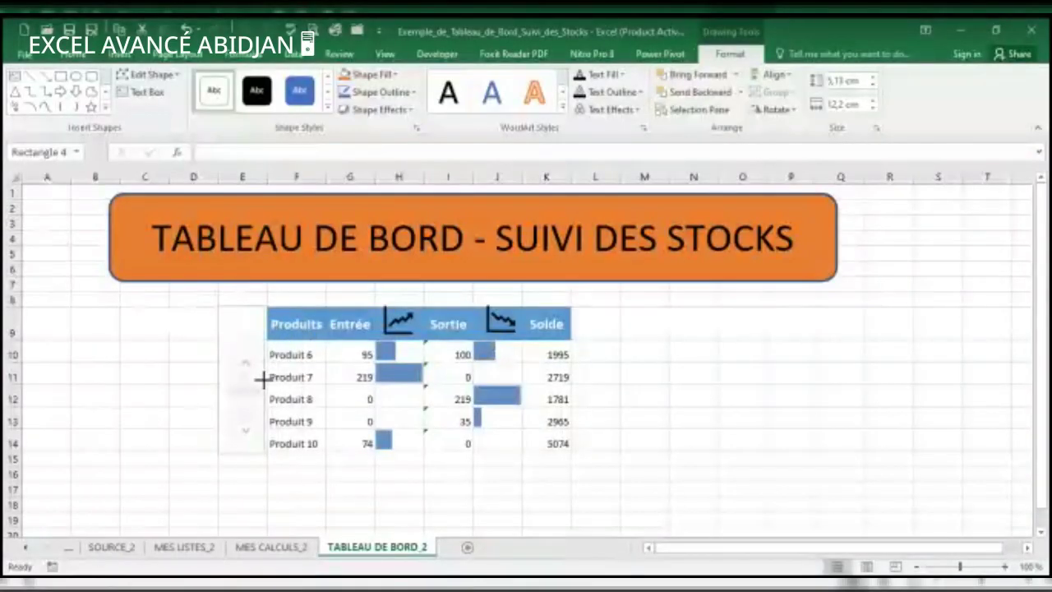
Narrow the rectangle behind the scroll control to about 1.67 cm wide and scroll the product list back one row.
left_click(265, 379)
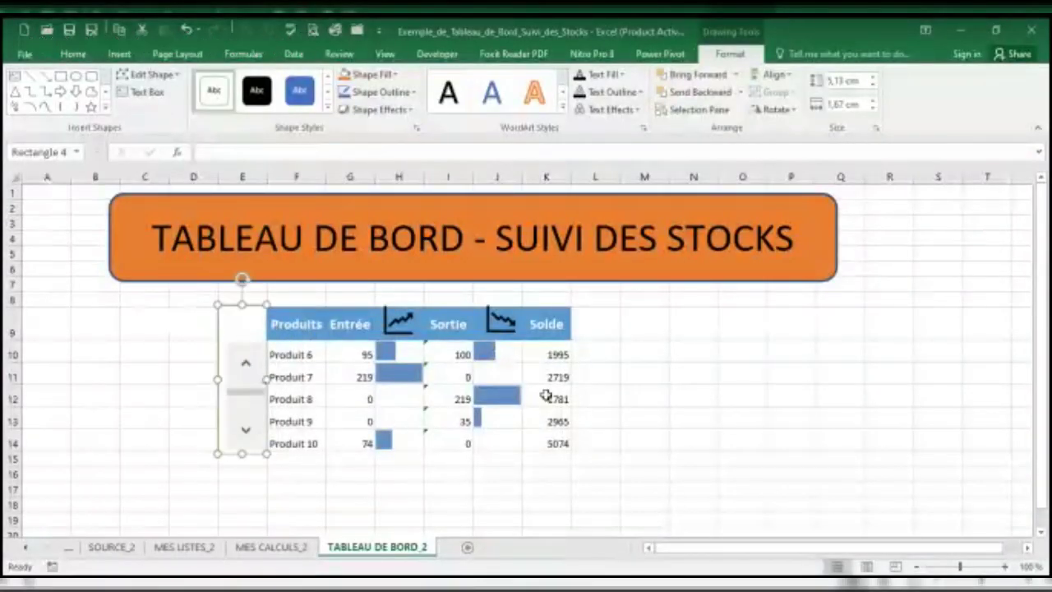
left_click(711, 391)
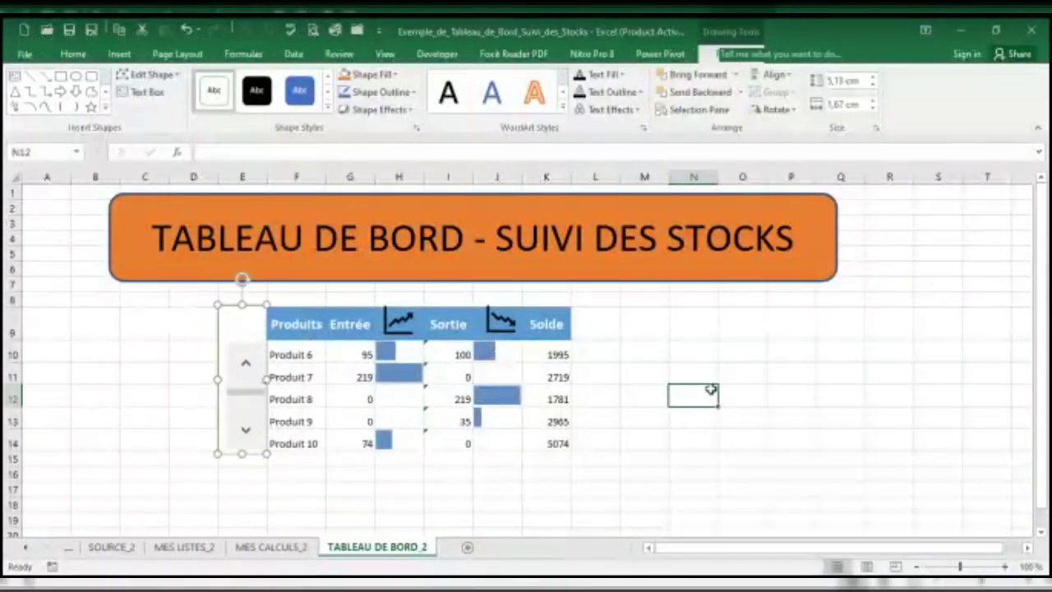
left_click(245, 364)
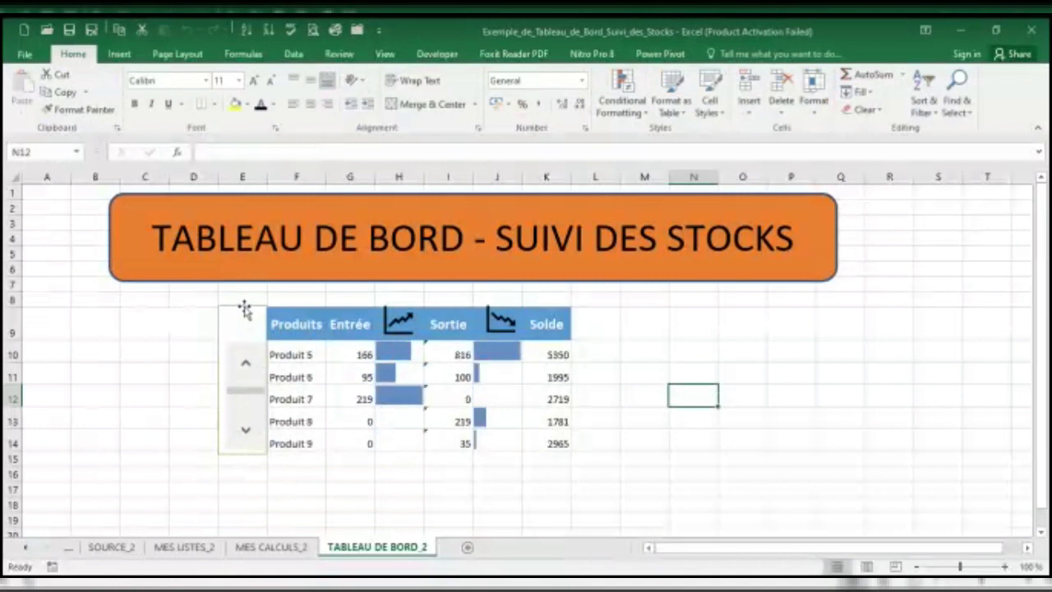
Trim the rectangle's upper edge down to row 10 and its left edge slightly inward so it fits around the scroll control.
left_click(245, 308)
left_click_drag(241, 305, 245, 339)
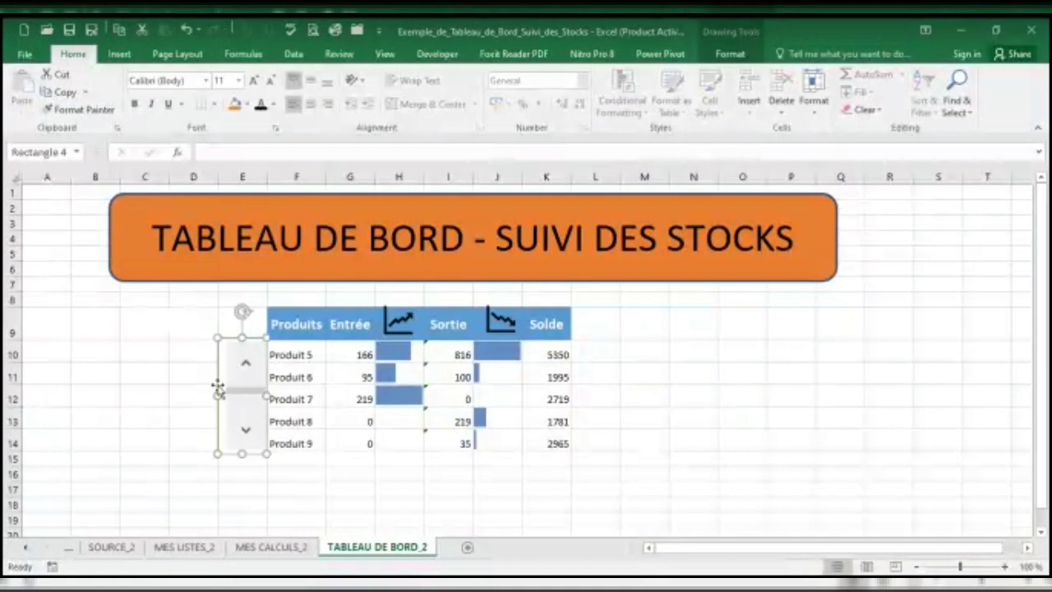
left_click_drag(216, 394, 223, 393)
left_click(298, 474)
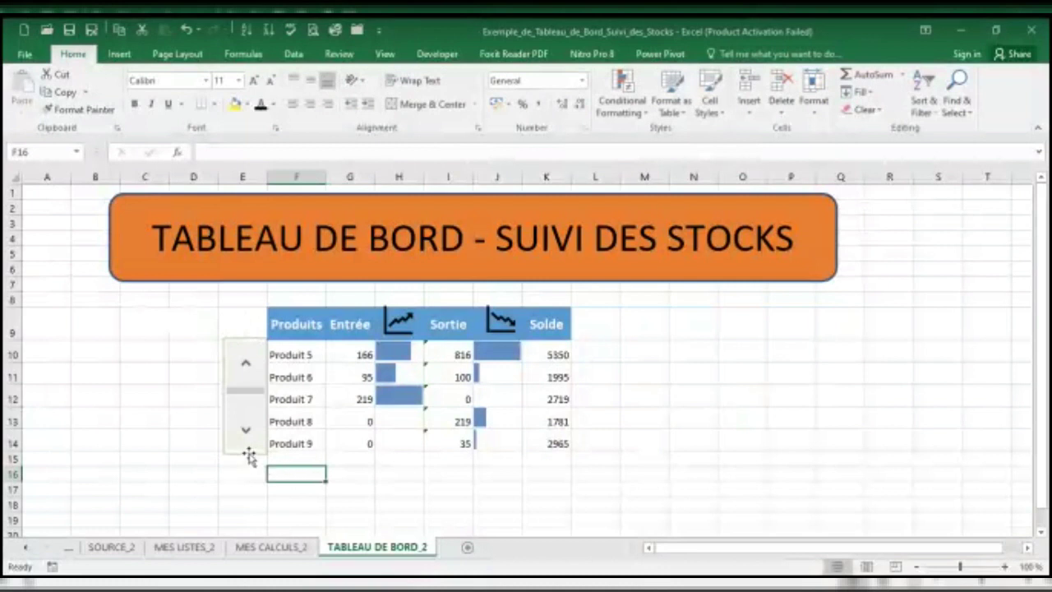
left_click(249, 455)
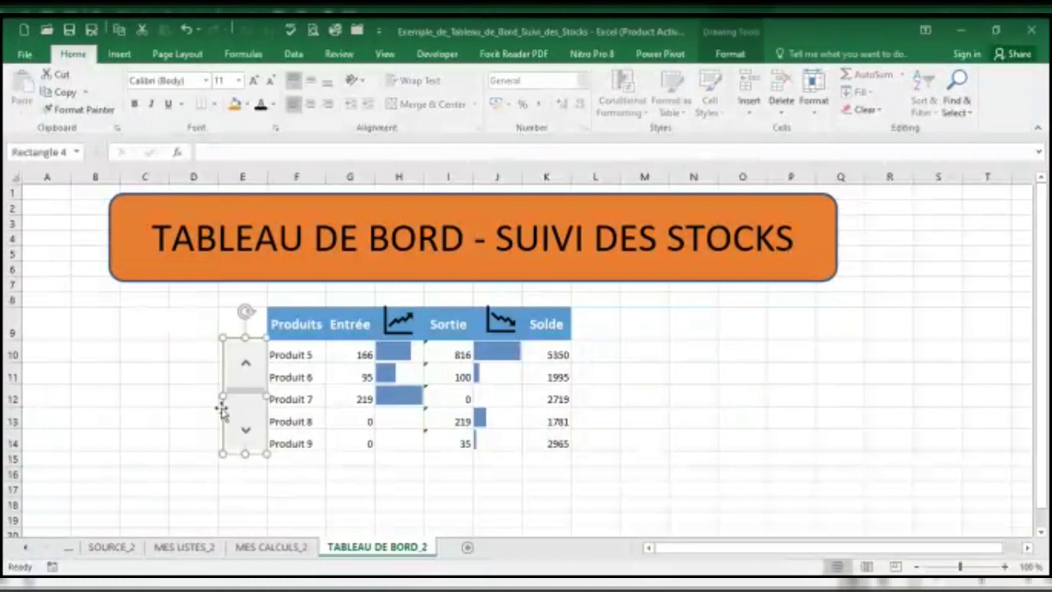
left_click_drag(223, 393, 224, 393)
Format the rectangle's outline around the scroll control as a black solid line 2 pt wide.
right_click(227, 436)
left_click(273, 423)
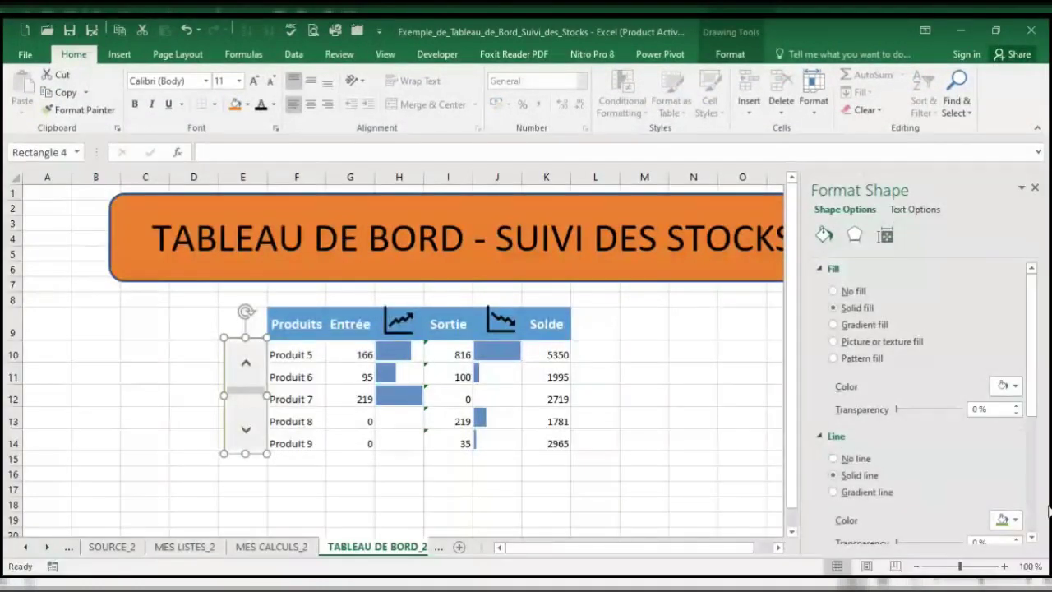
scroll(1034, 542, "down", 4)
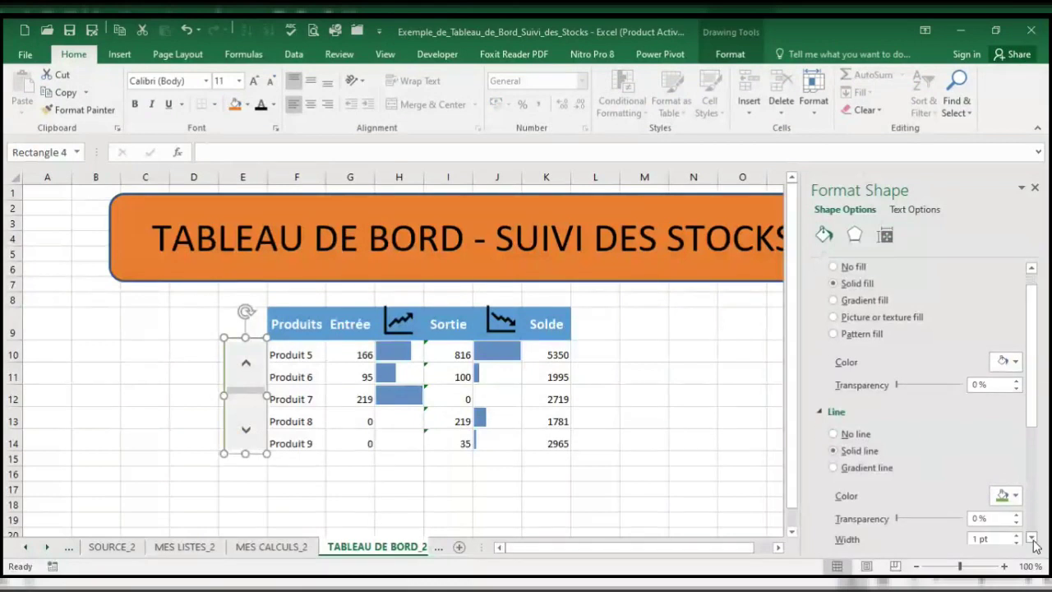
left_click(1017, 486)
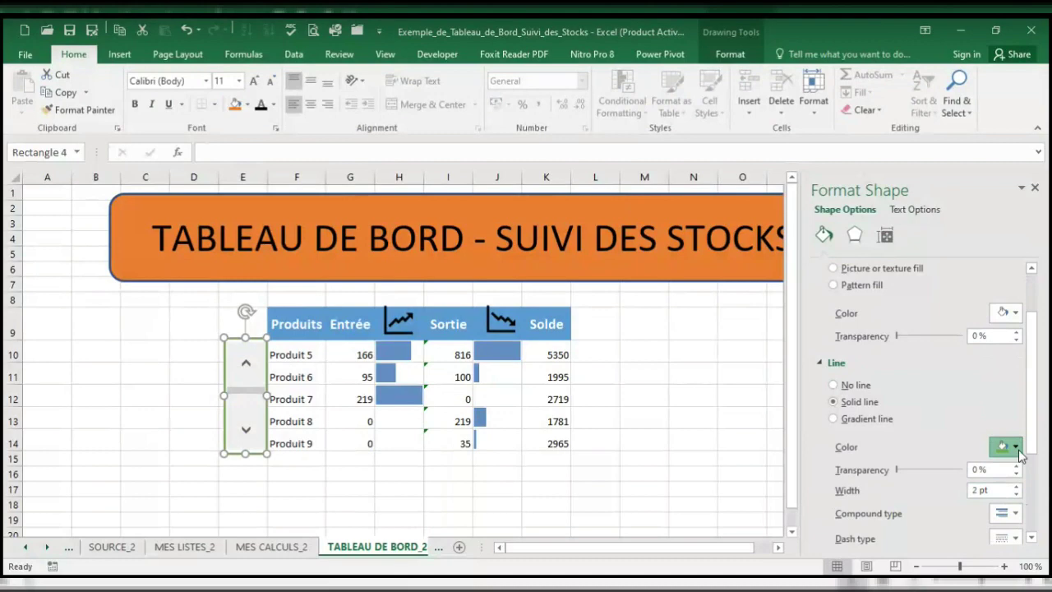
left_click(1017, 448)
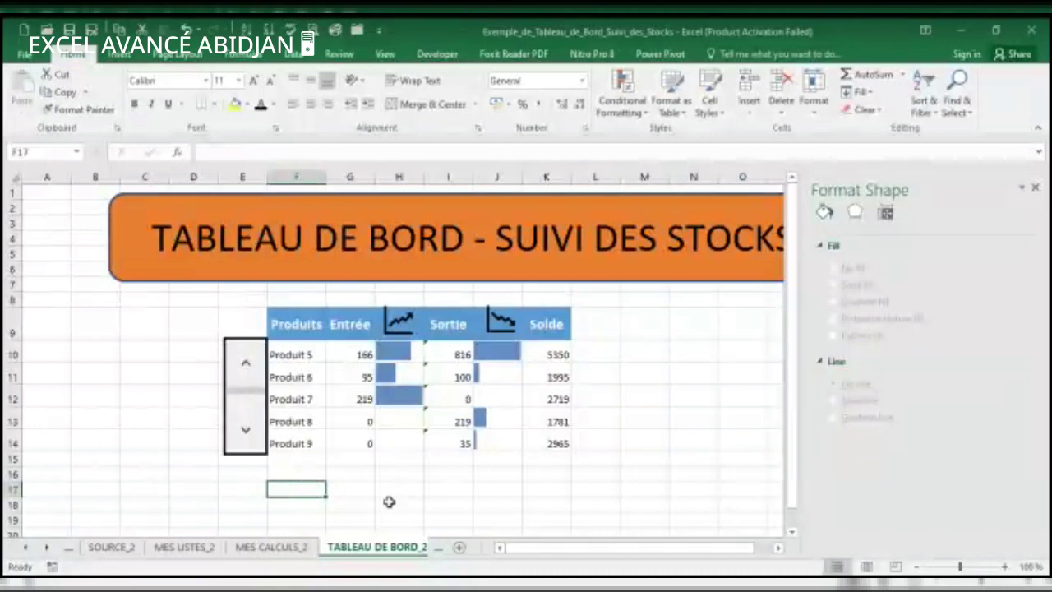
Go to the MES CALCULS_2 sheet and close the shape formatting options.
left_click(26, 547)
left_click(25, 547)
left_click(152, 549)
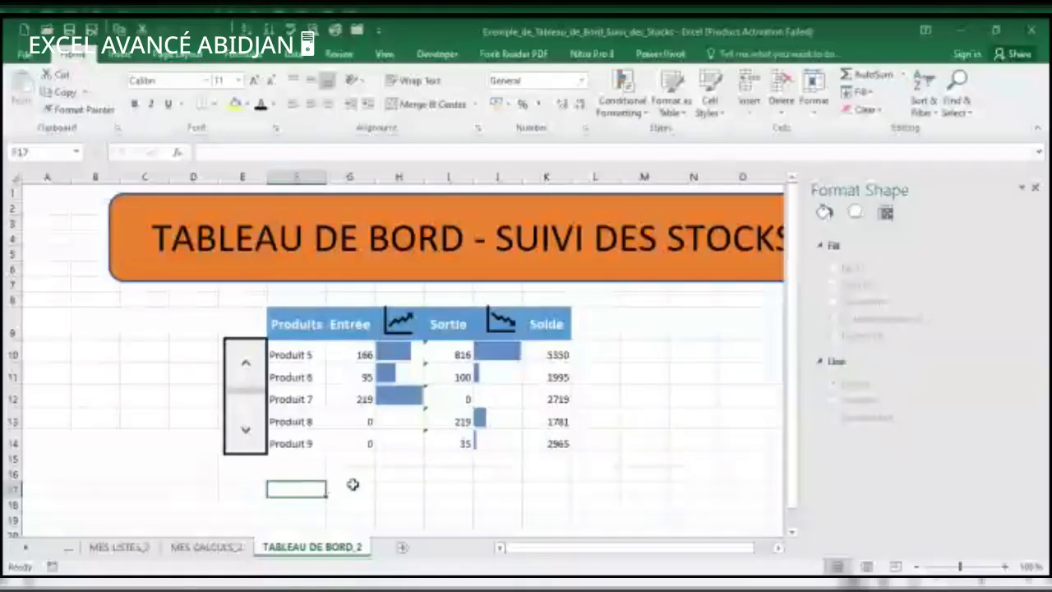
left_click(192, 551)
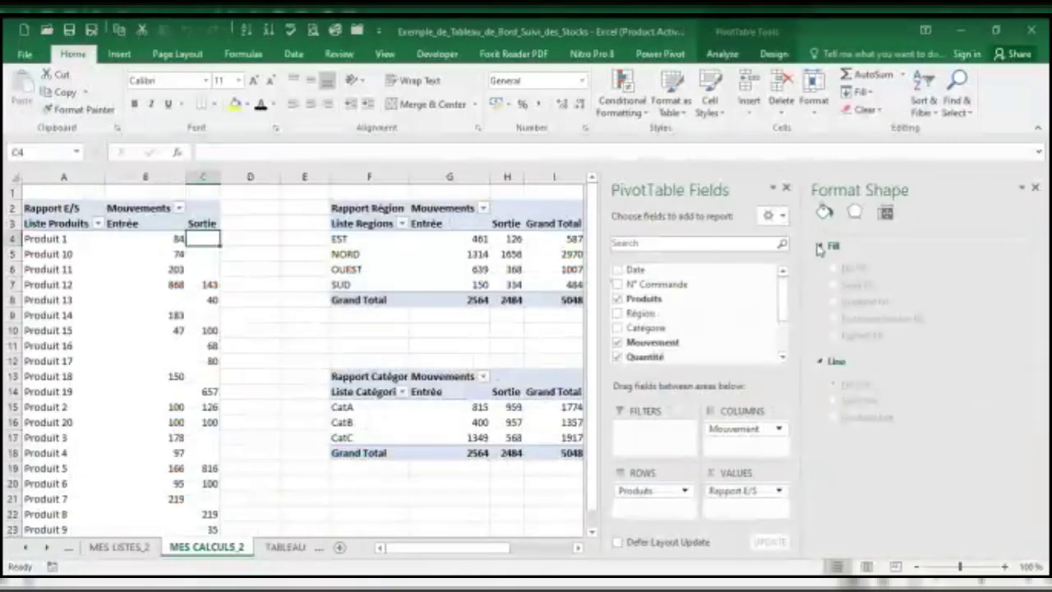
left_click(1035, 189)
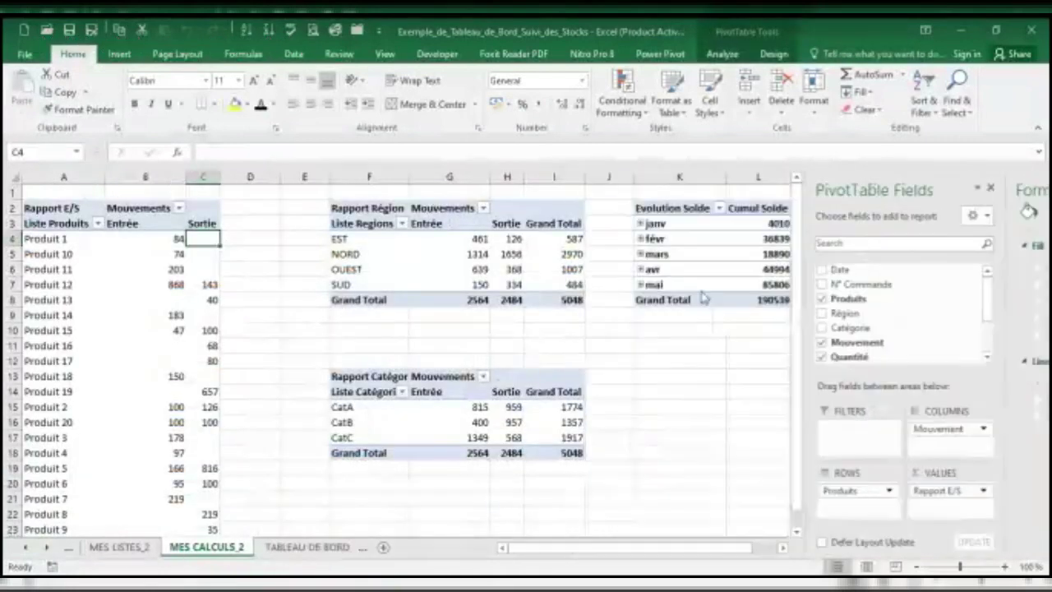
Insert a clustered column PivotChart based on the Rapport Région pivot table.
left_click(403, 245)
left_click(425, 242)
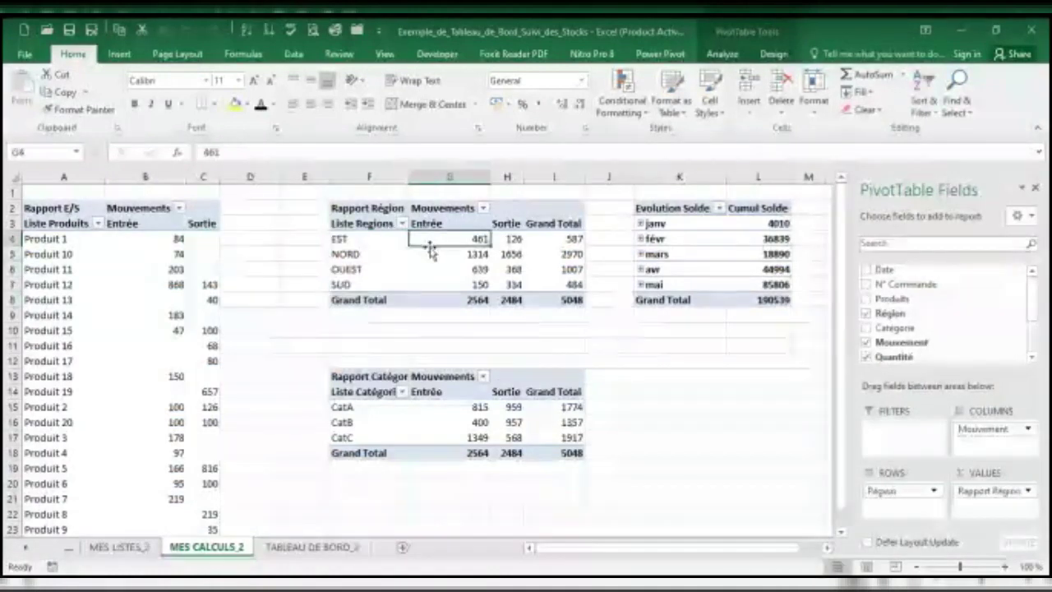
left_click(120, 55)
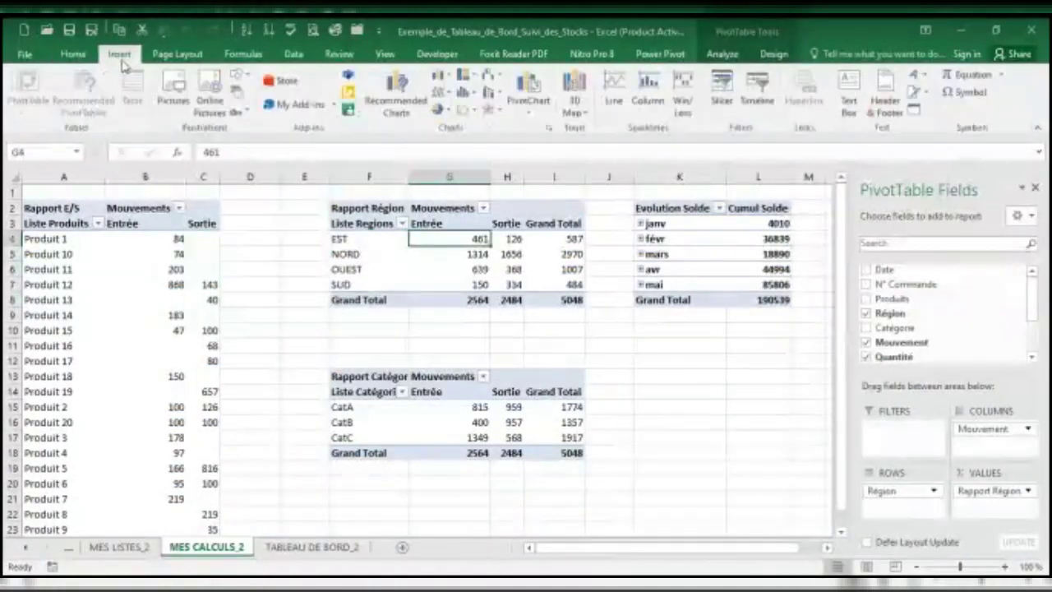
left_click(528, 110)
left_click(547, 131)
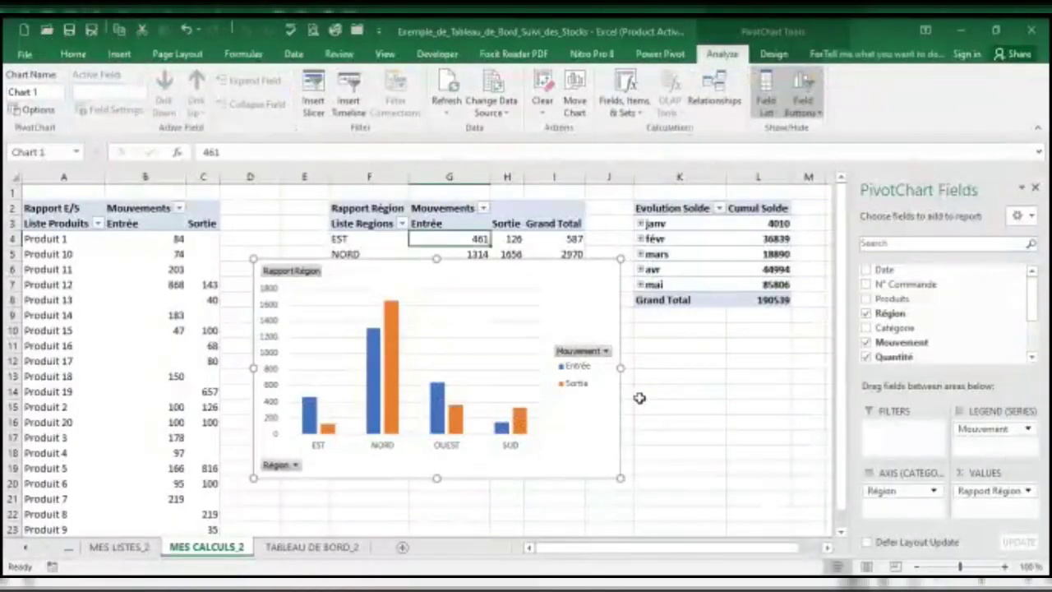
Cut the region column chart and paste it into the TABLEAU DE BORD_2 sheet at cell B18.
key("ctrl+x")
left_click(297, 548)
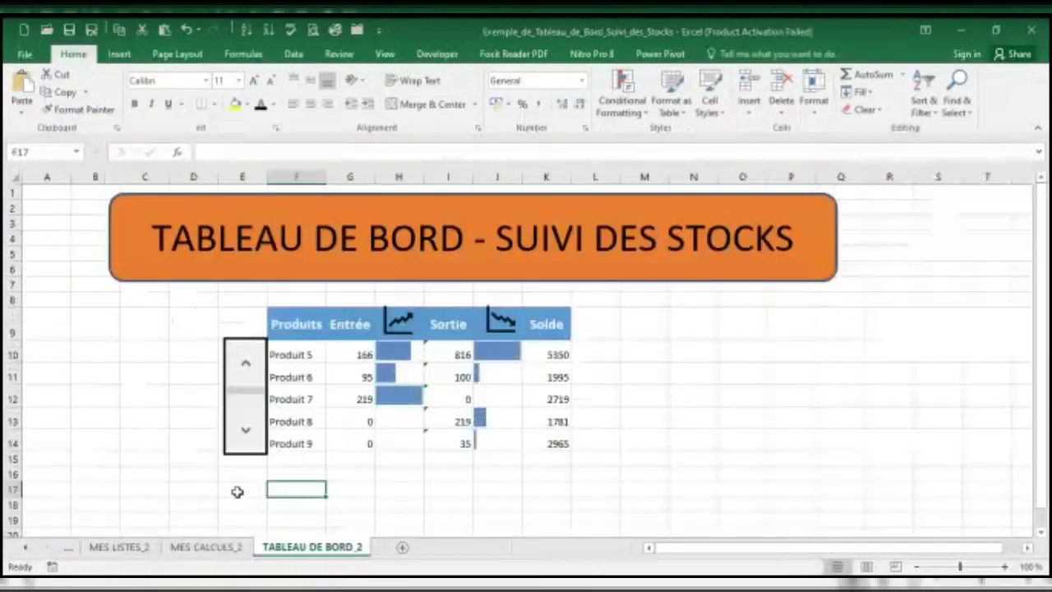
scroll(222, 481, "down", 2)
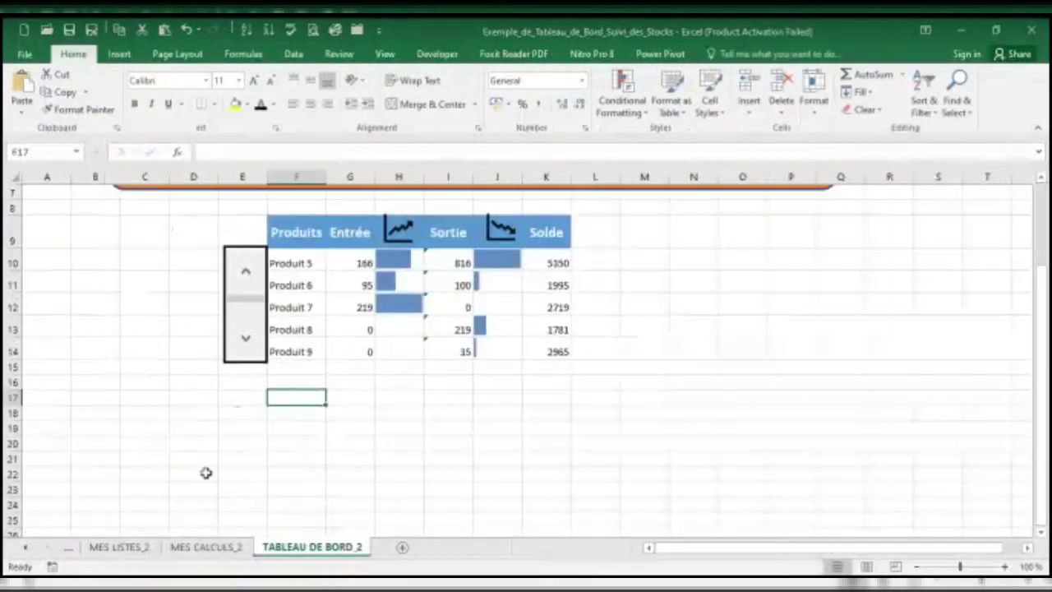
left_click(84, 411)
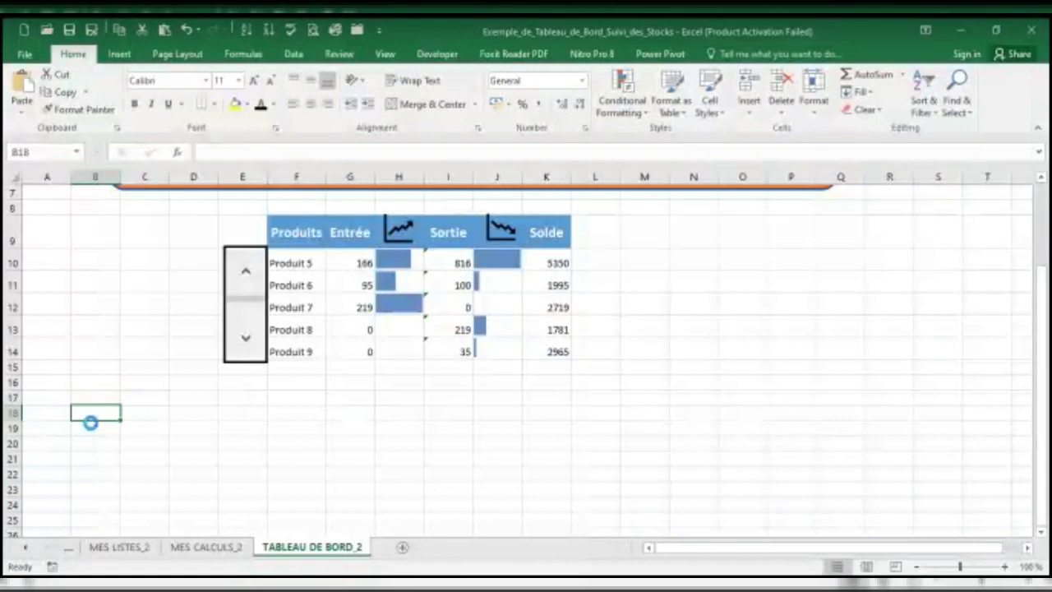
key("ctrl+v")
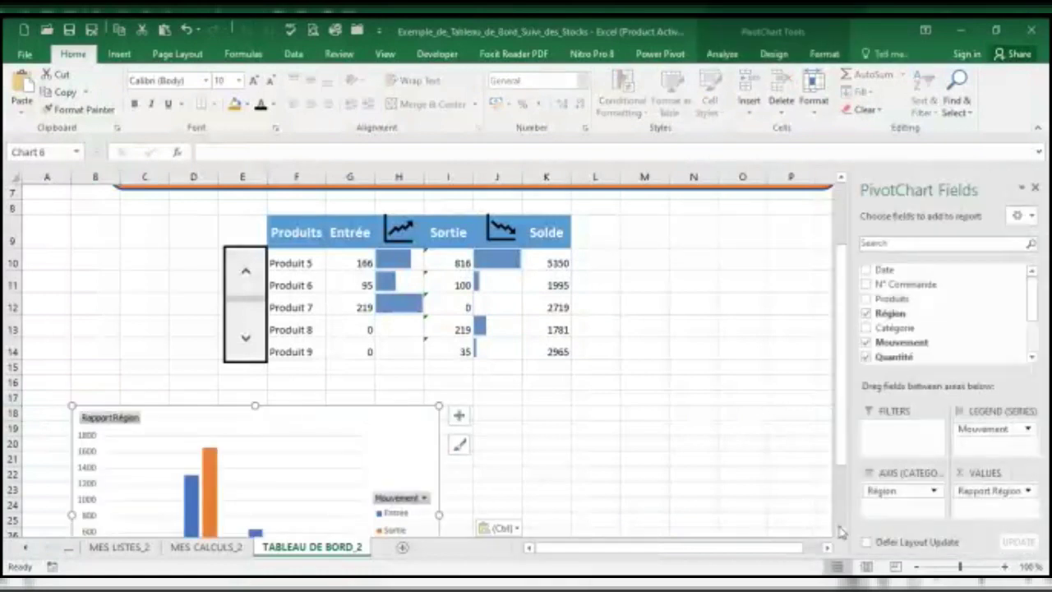
Reposition the region chart below the product table so it starts in column A at row 16.
scroll(842, 534, "down", 3)
left_click(842, 534)
left_click(842, 535)
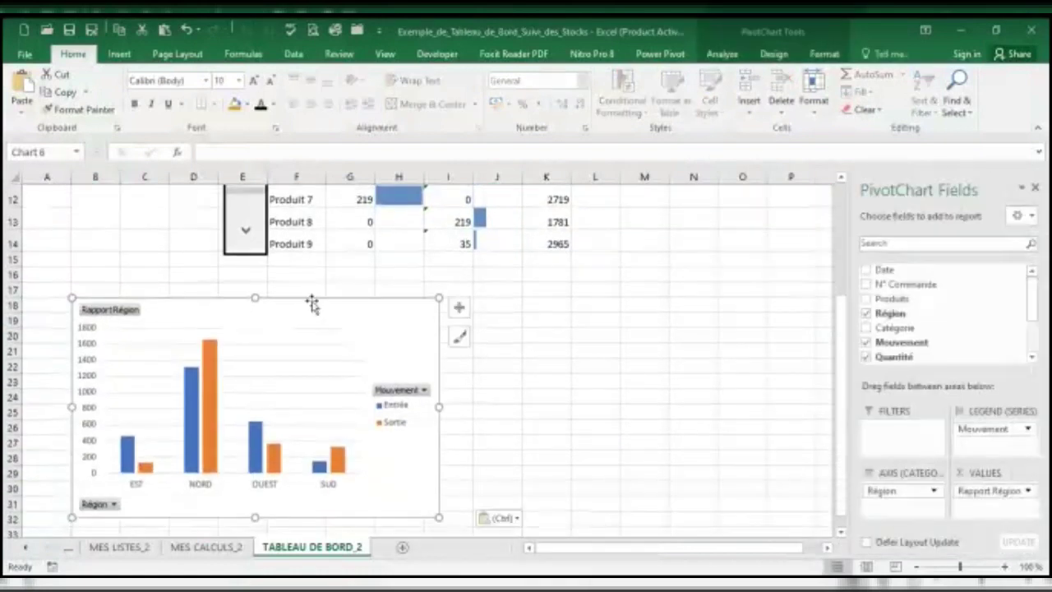
left_click_drag(307, 300, 266, 282)
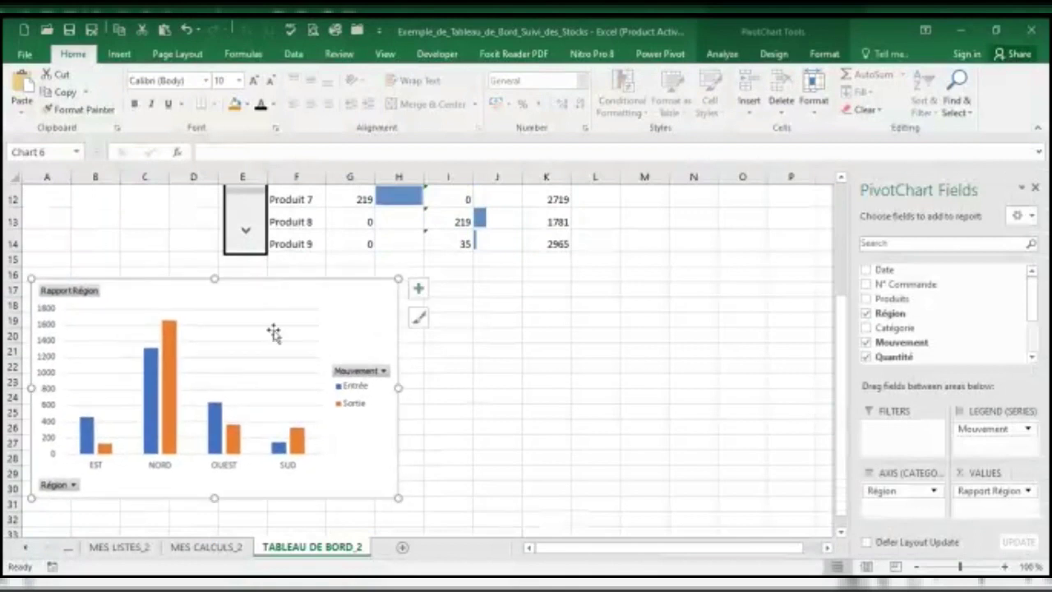
Insert a clustered bar PivotChart from the Rapport Catégorie pivot table on the MES CALCULS_2 sheet.
left_click(198, 547)
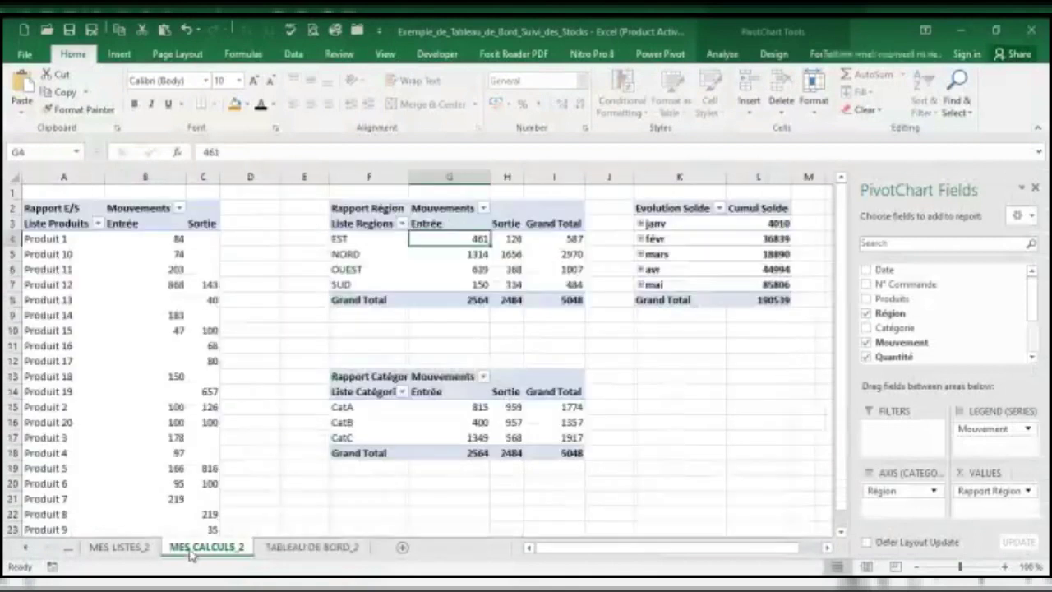
left_click(440, 414)
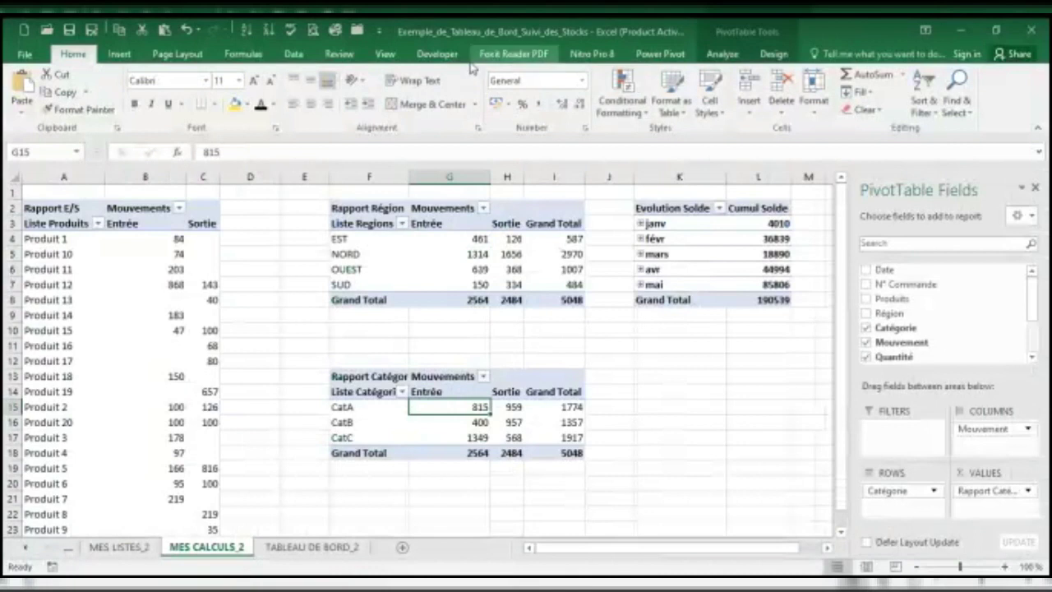
left_click(120, 53)
left_click(528, 111)
left_click(537, 129)
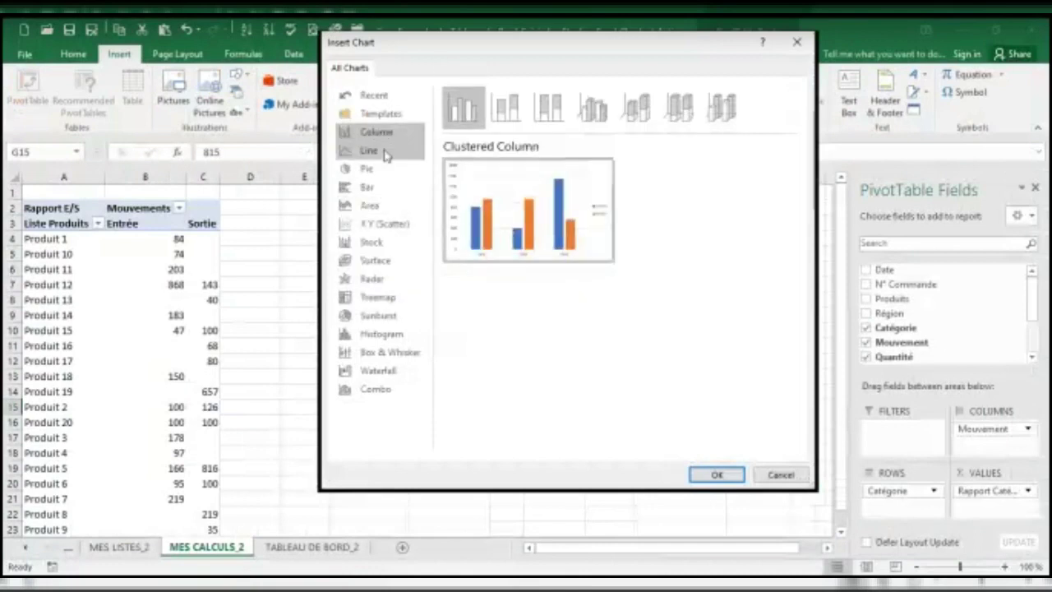
left_click(366, 187)
left_click(732, 476)
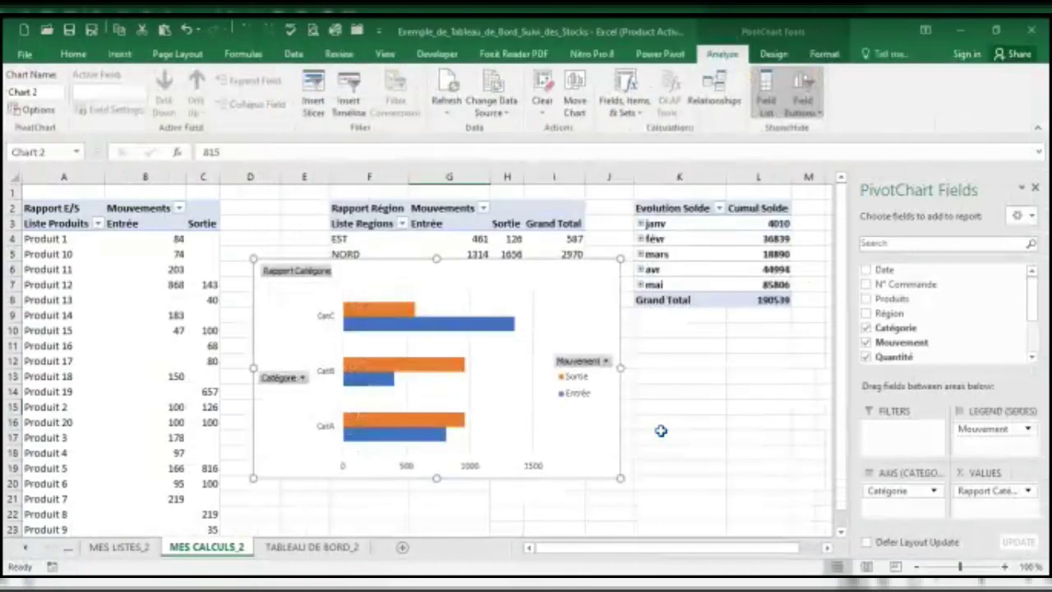
Transfer the category bar chart to the TABLEAU DE BORD_2 sheet and align it just to the right of the region chart.
key("ctrl+x")
left_click(316, 547)
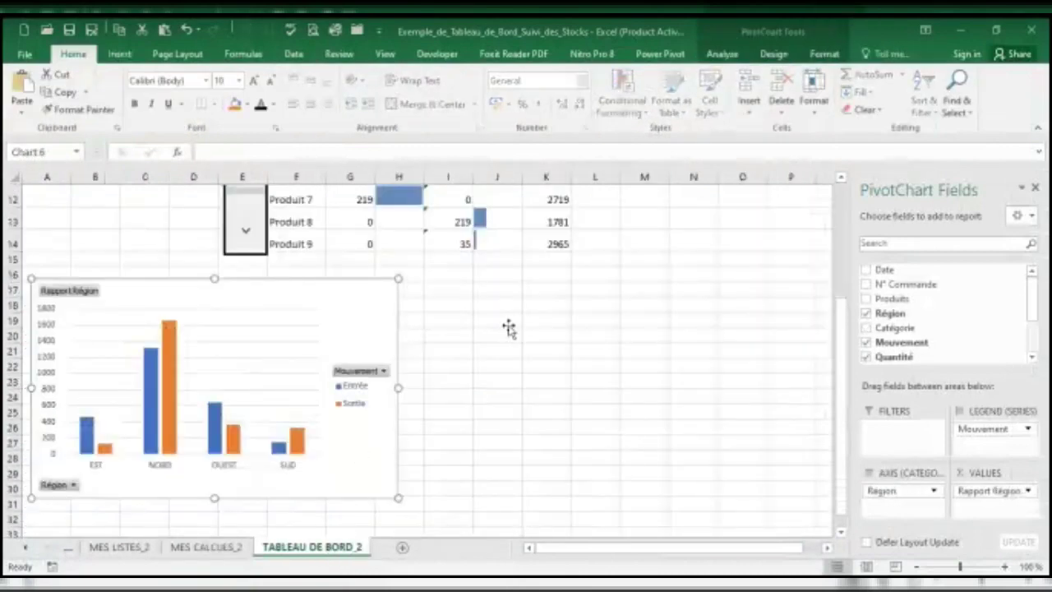
left_click(510, 322)
key("ctrl+v")
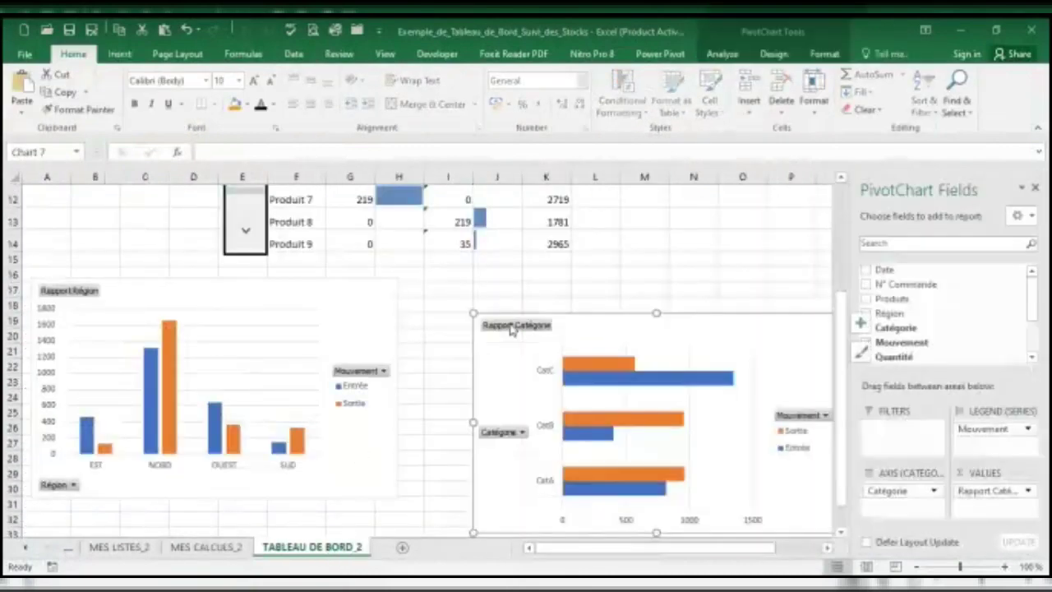
left_click_drag(569, 312, 500, 277)
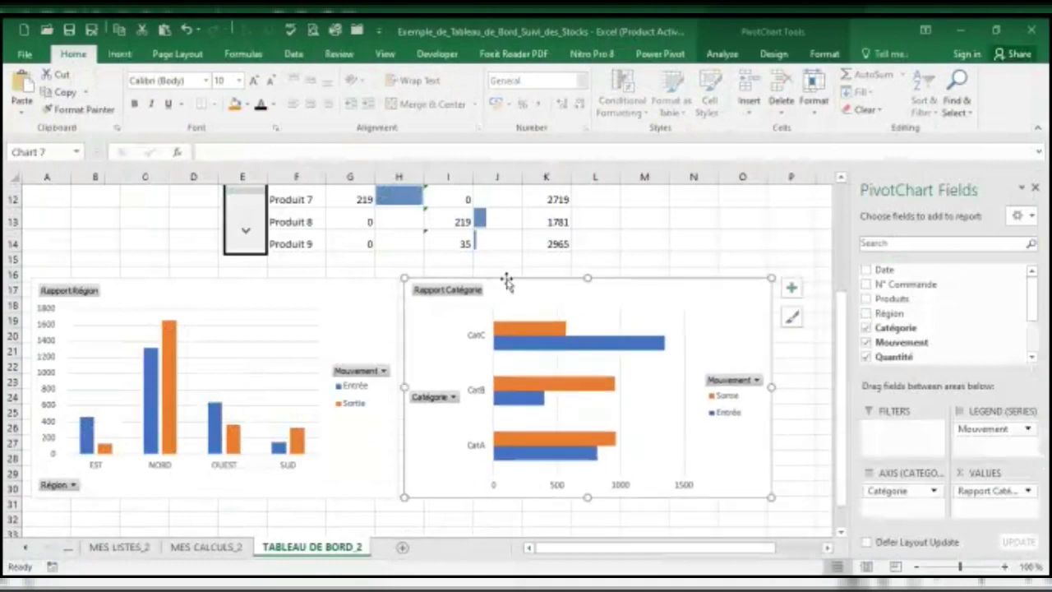
Insert a line PivotChart from the Evolution Solde pivot table on the MES CALCULS_2 sheet.
left_click(182, 548)
left_click(744, 242)
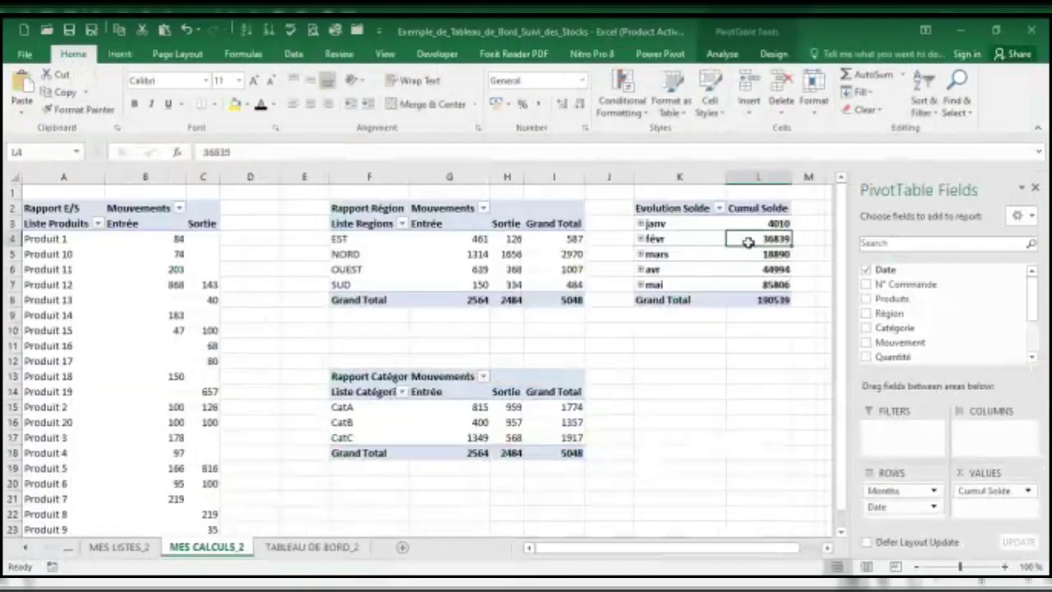
left_click(119, 53)
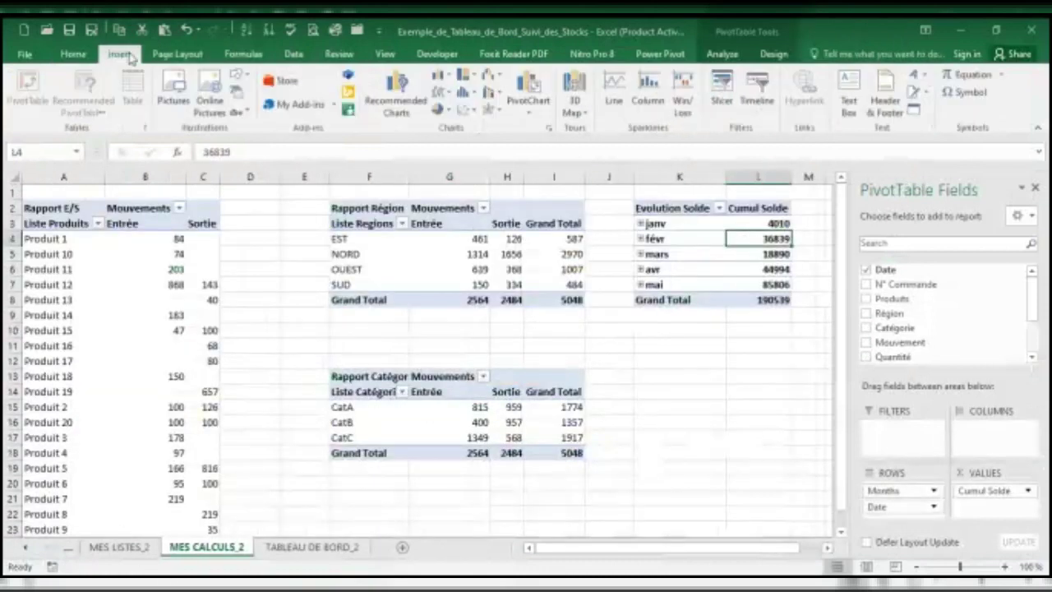
left_click(529, 113)
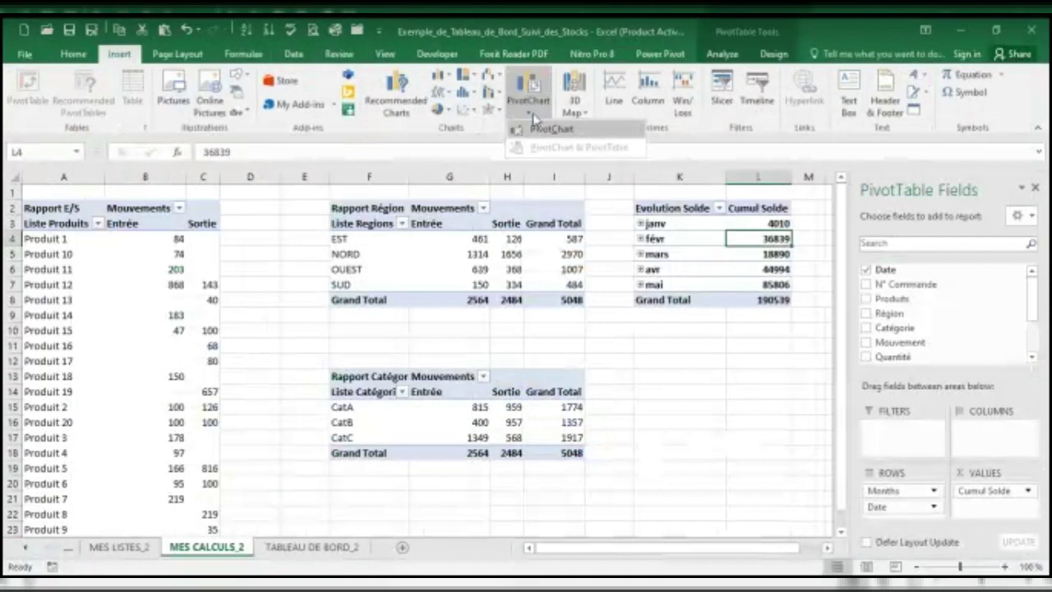
left_click(552, 131)
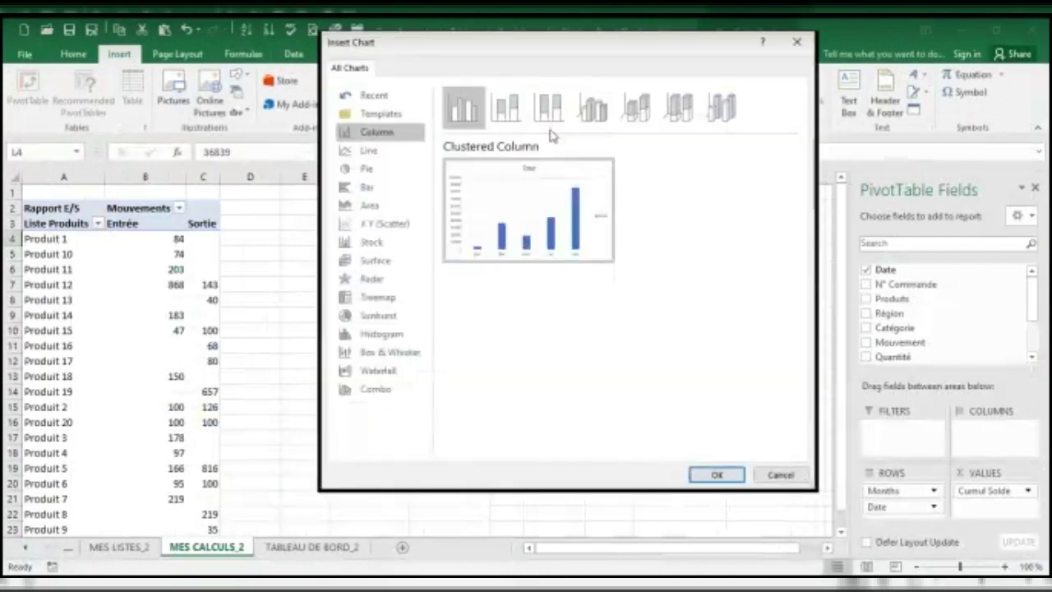
left_click(377, 153)
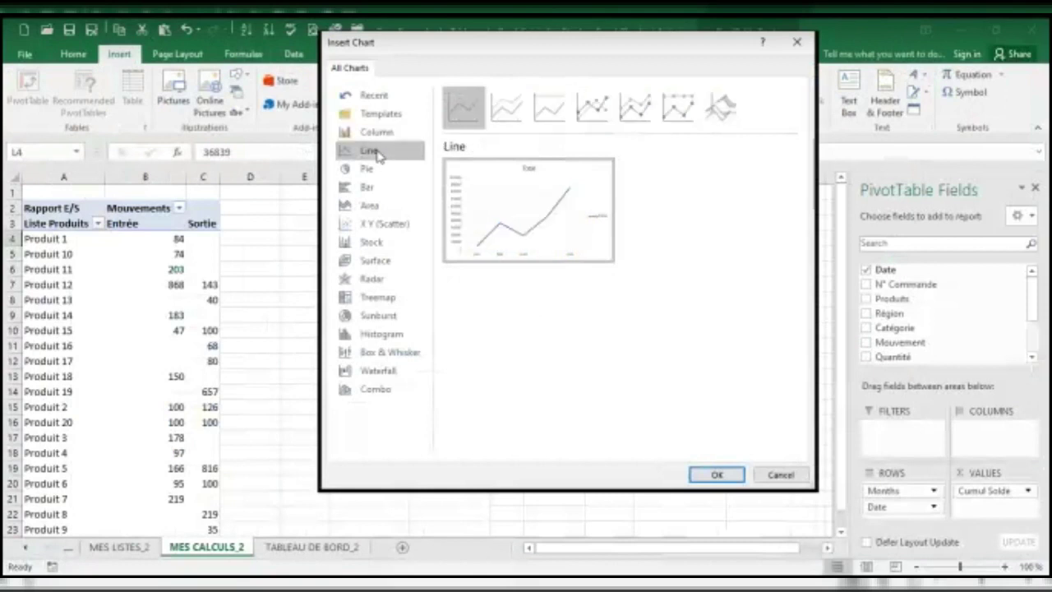
left_click(716, 475)
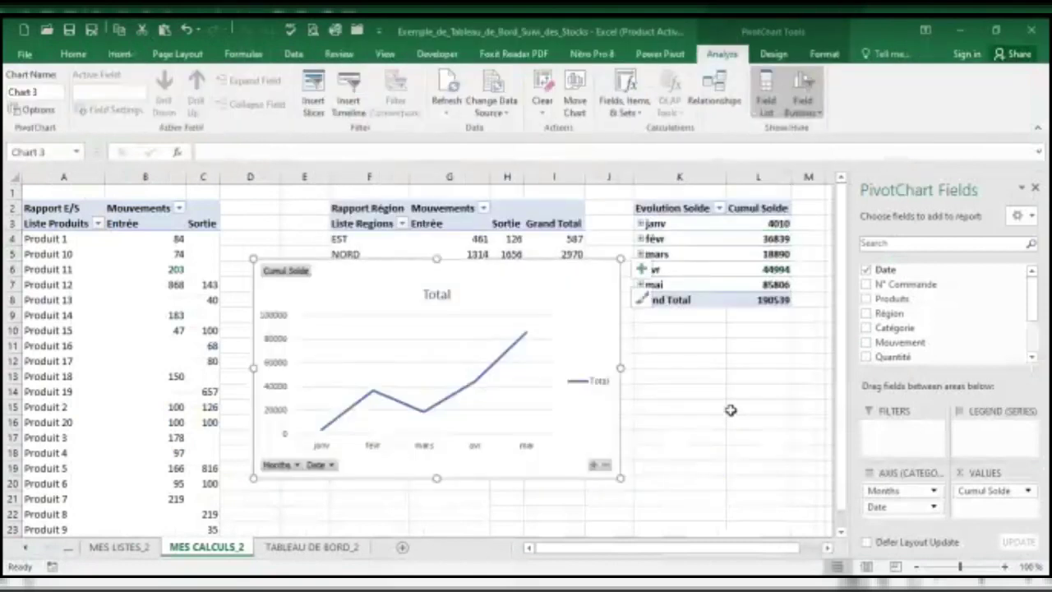
Transfer the Cumul Solde line chart from MES CALCULS_2 to the TABLEAU DE BORD_2 sheet, below the region and category charts.
key("ctrl+x")
left_click(329, 548)
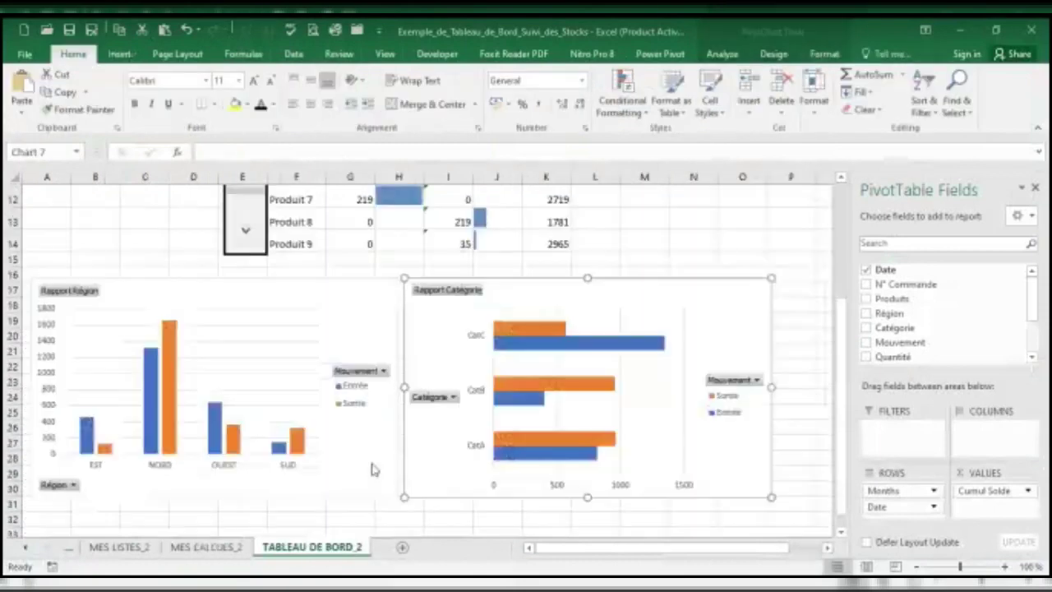
scroll(368, 450, "down", 5)
left_click(184, 270)
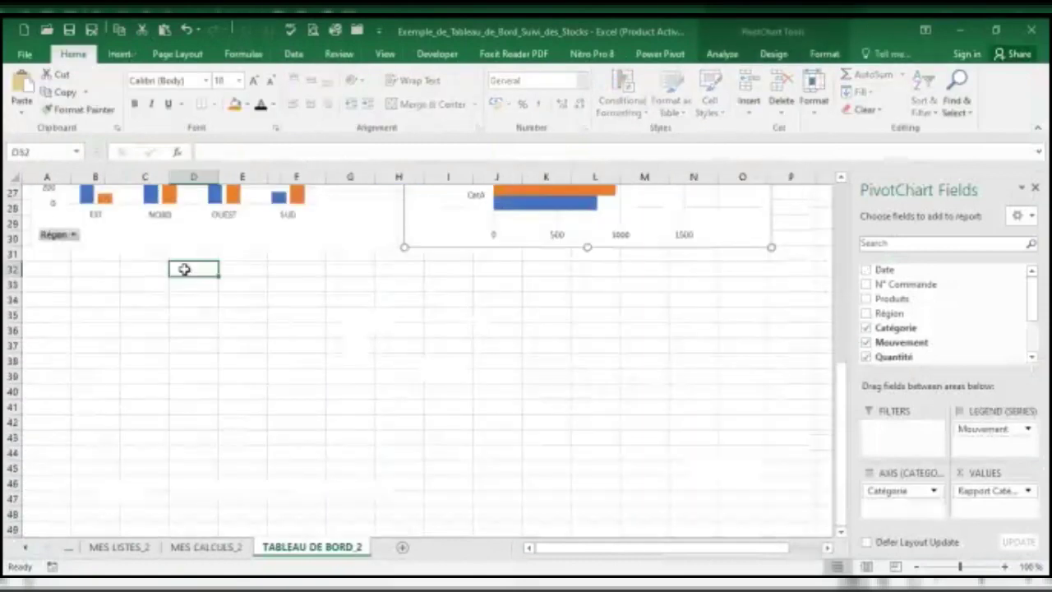
key("ctrl+v")
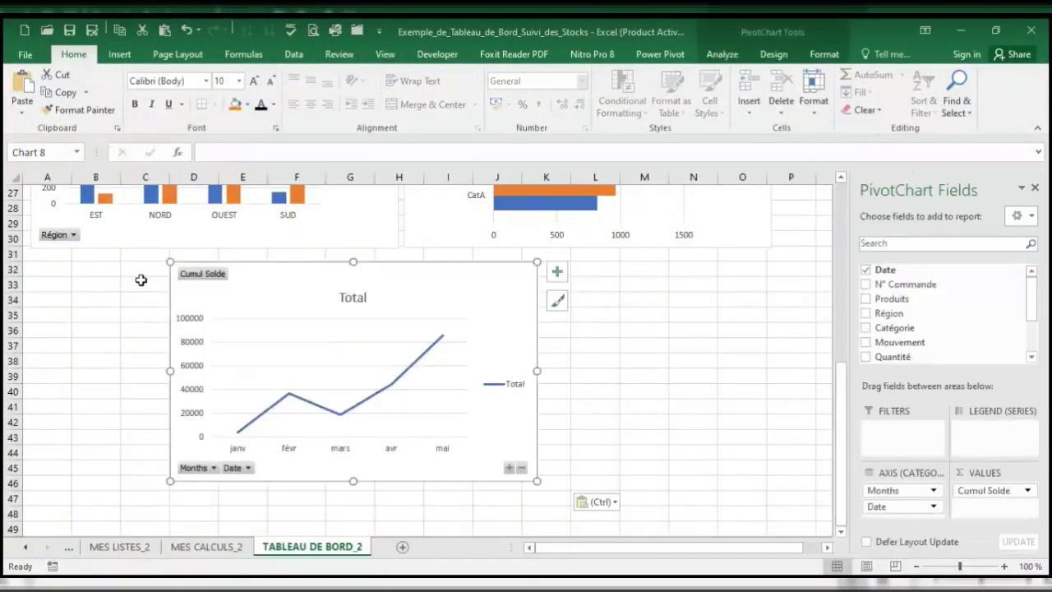
Align the line chart with column A at row 32 and widen it to span both charts above.
left_click_drag(244, 266, 104, 263)
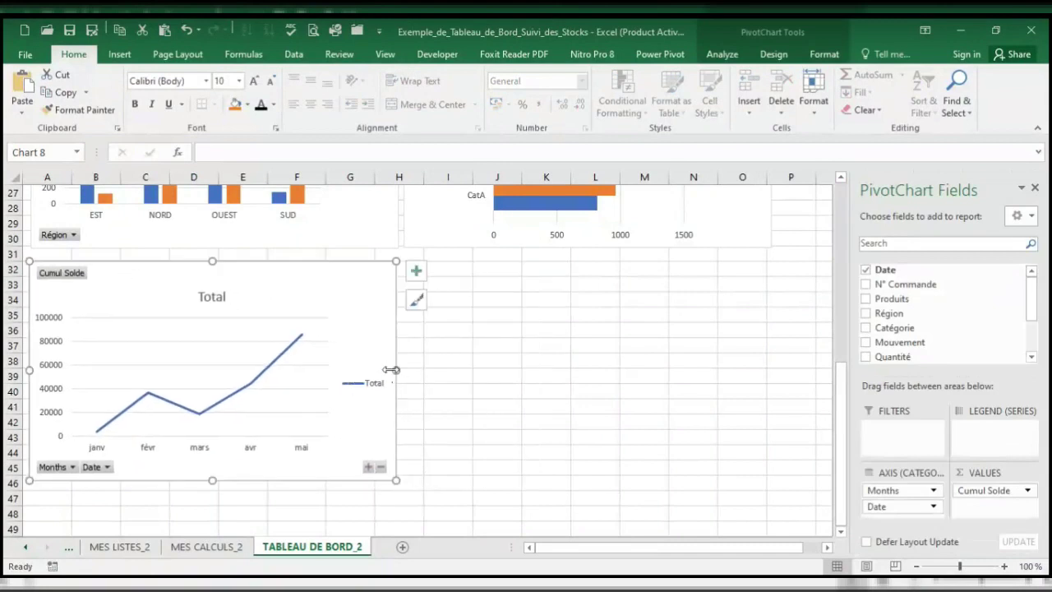
left_click_drag(399, 371, 771, 354)
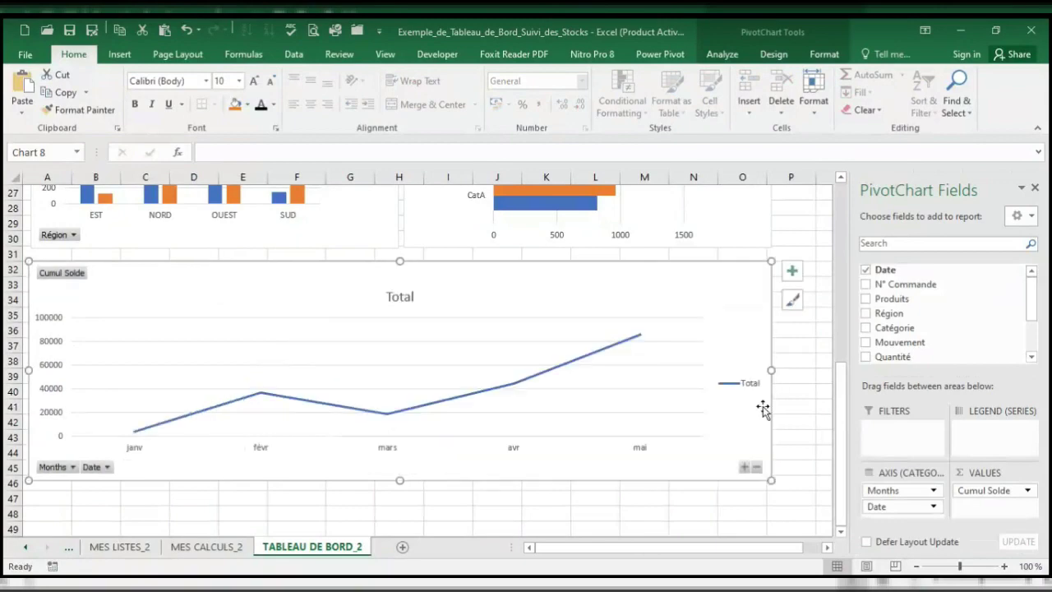
left_click_drag(838, 452, 828, 231)
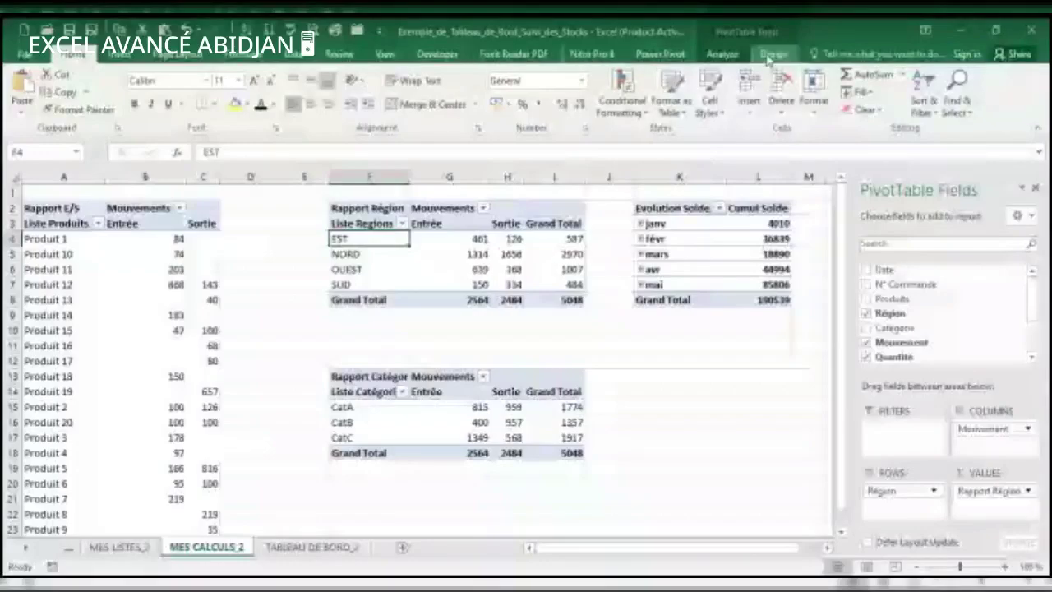
Insert Date, Région and Catégorie slicers from the Rapport Région pivot table, and delete the Date slicer.
left_click(773, 54)
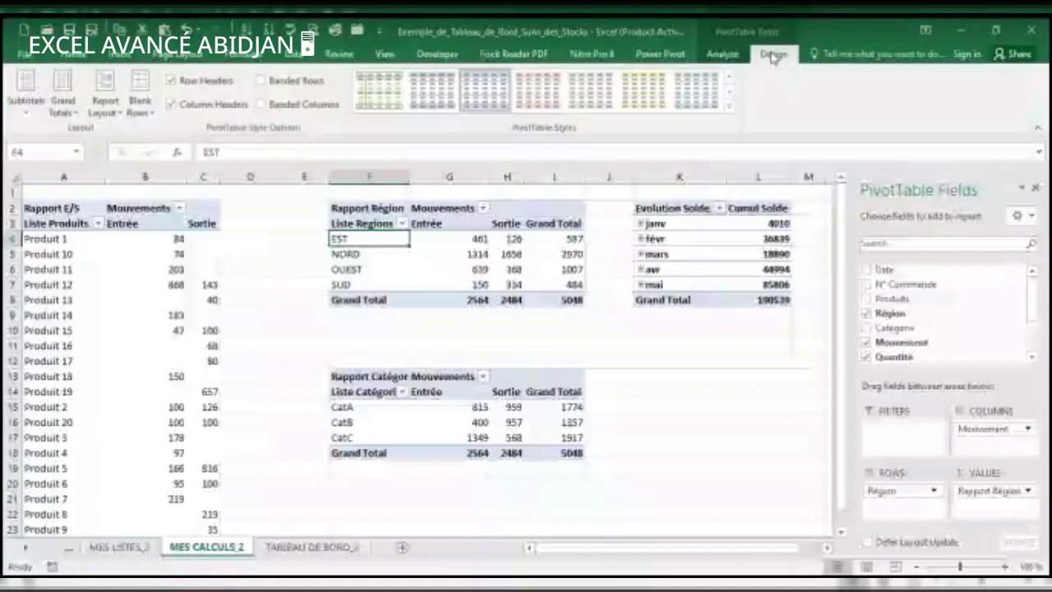
left_click(724, 54)
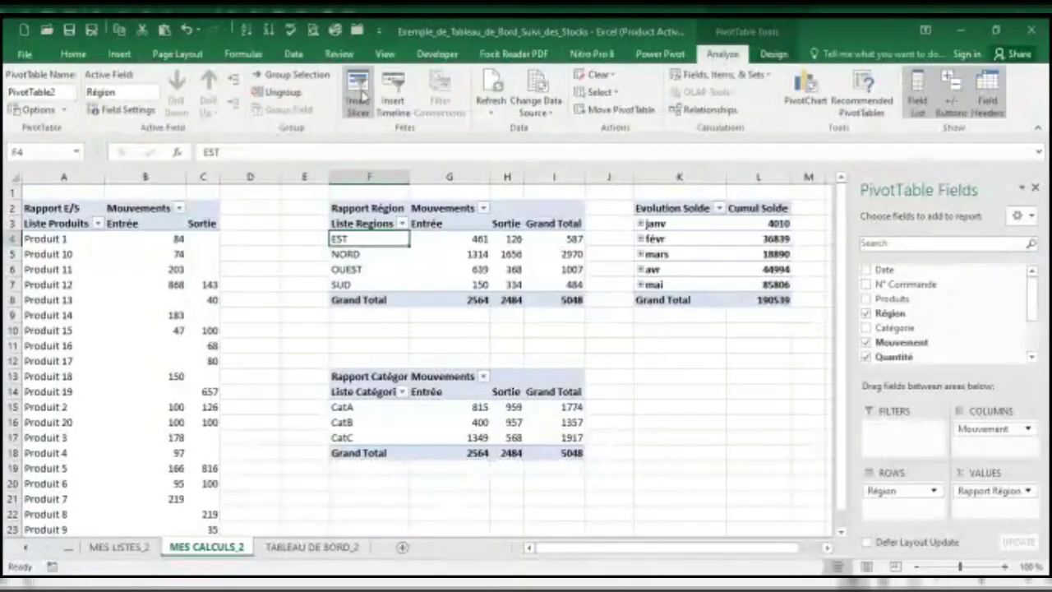
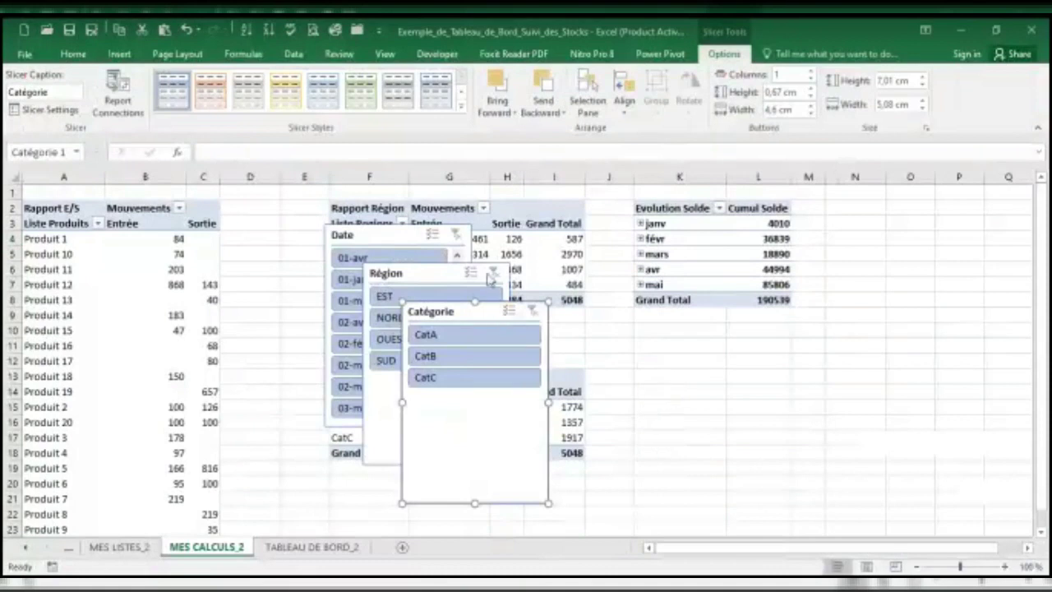
left_click(481, 273, "ctrl")
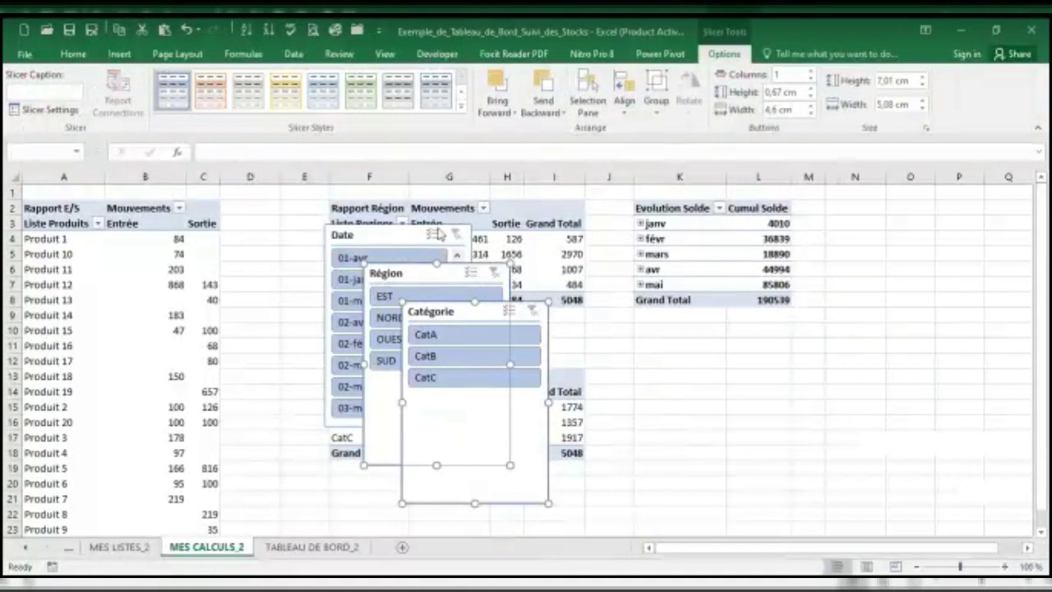
left_click_drag(407, 235, 291, 303)
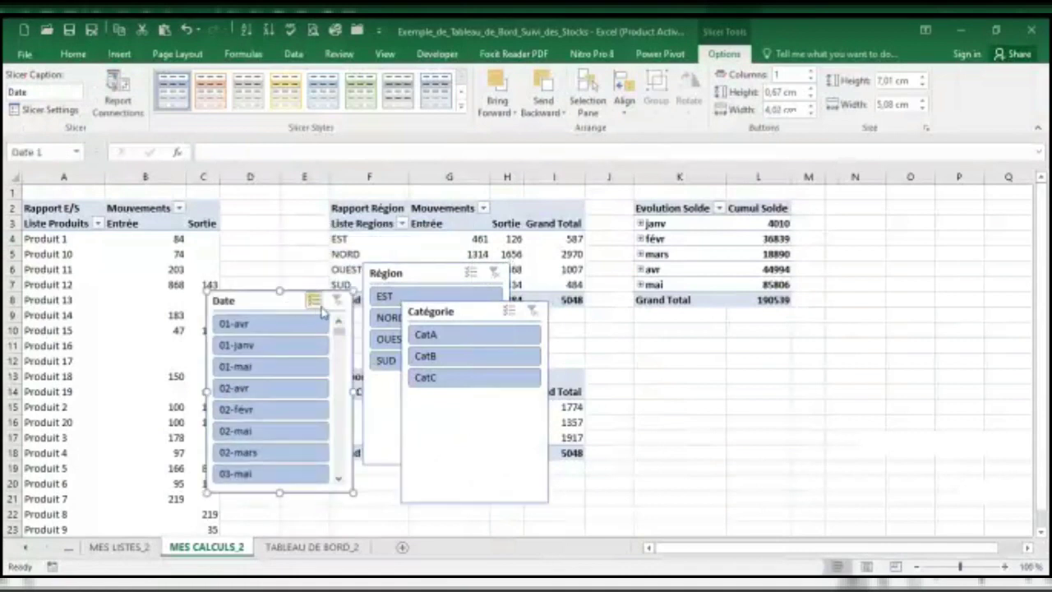
key("Delete")
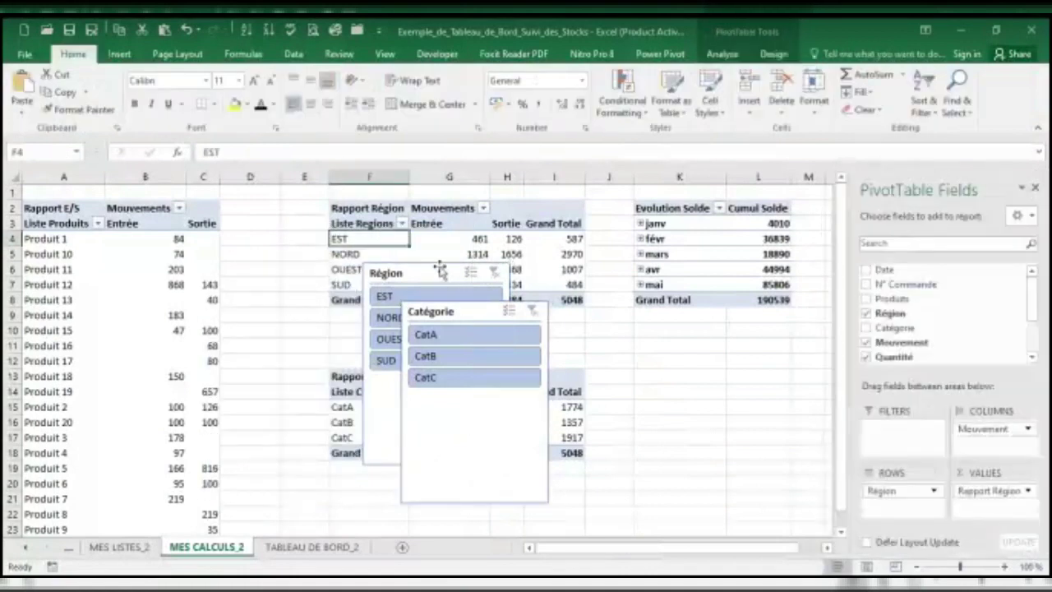
Transfer the Région and Catégorie slicers together from MES CALCULS_2 to the TABLEAU DE BORD_2 sheet, near cell B9.
left_click(441, 271)
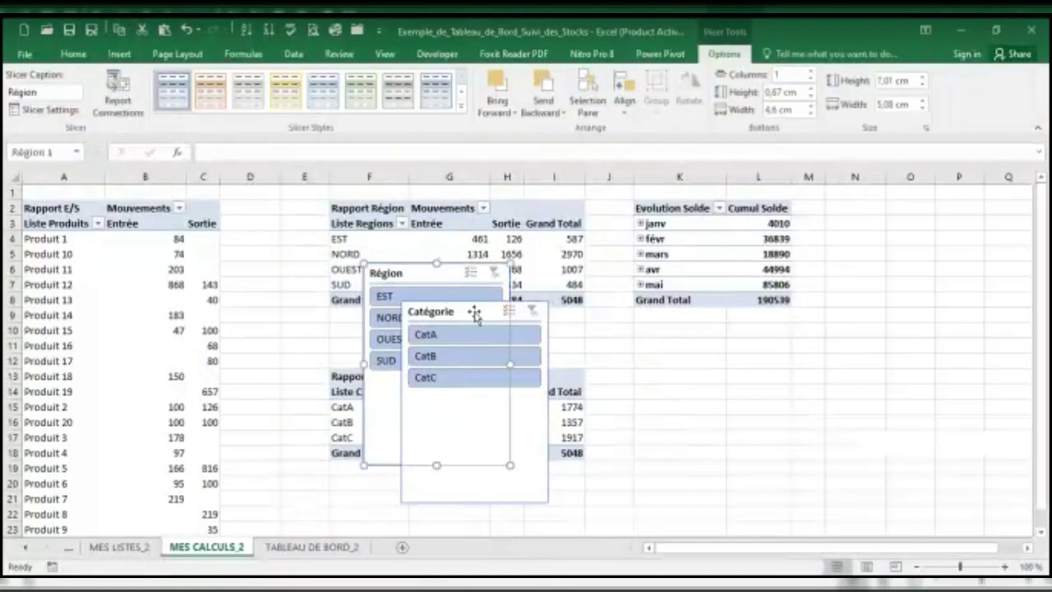
left_click(547, 345, "ctrl")
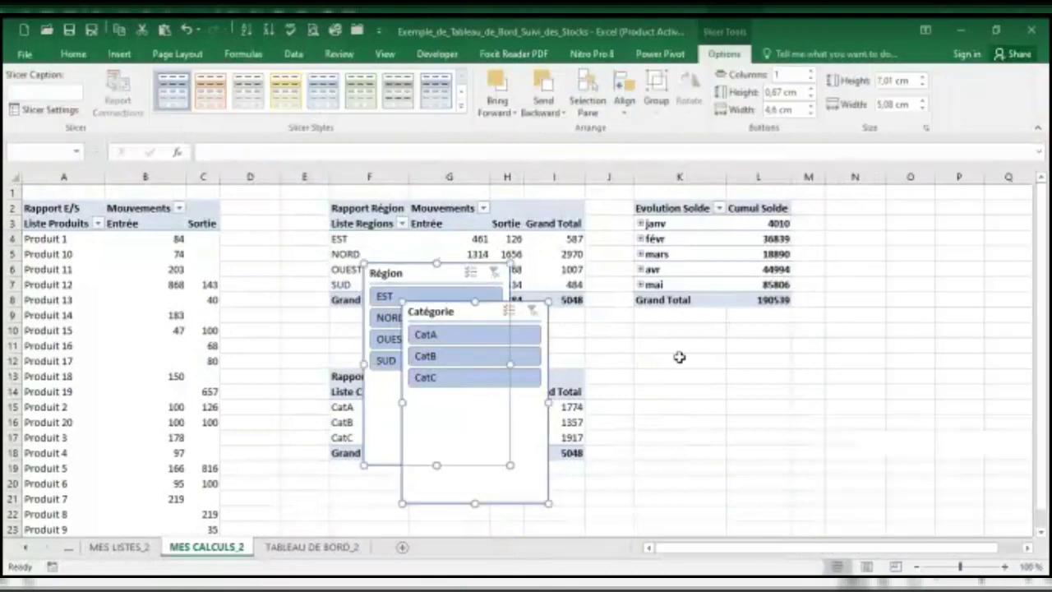
key("Escape")
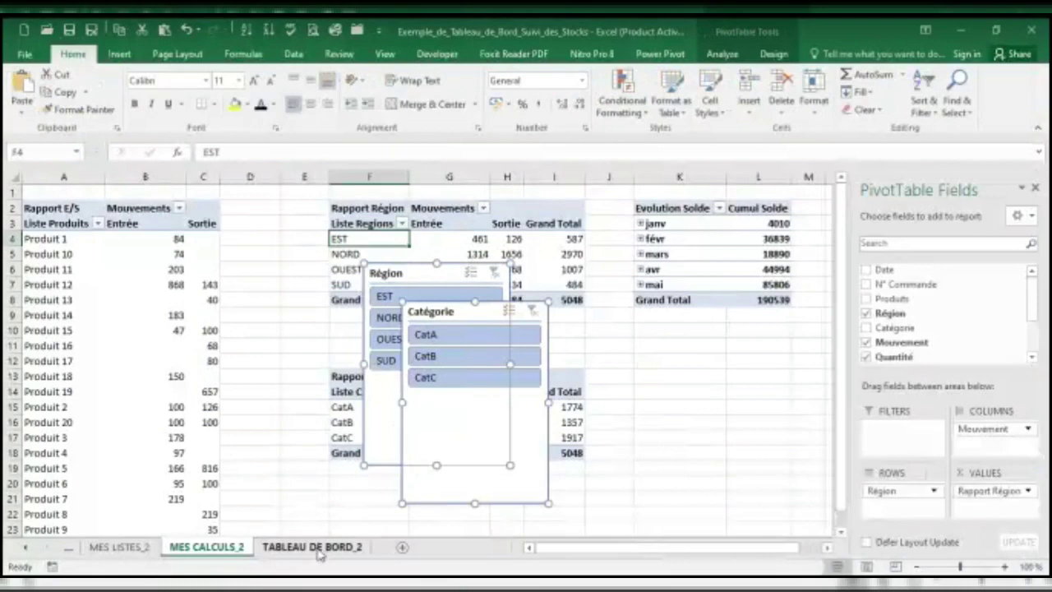
left_click(670, 374)
left_click(312, 547)
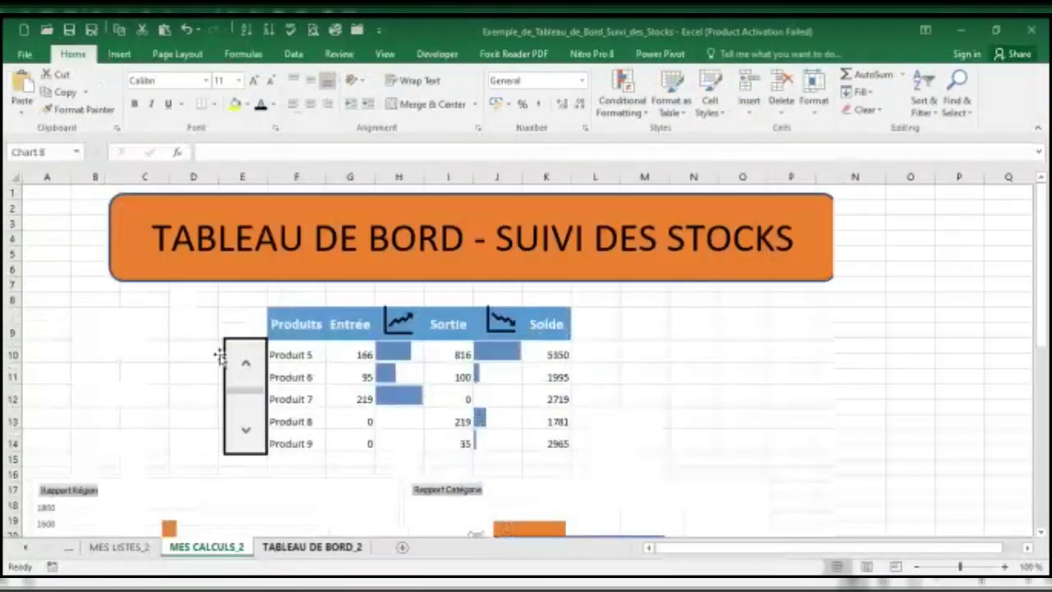
left_click(85, 325)
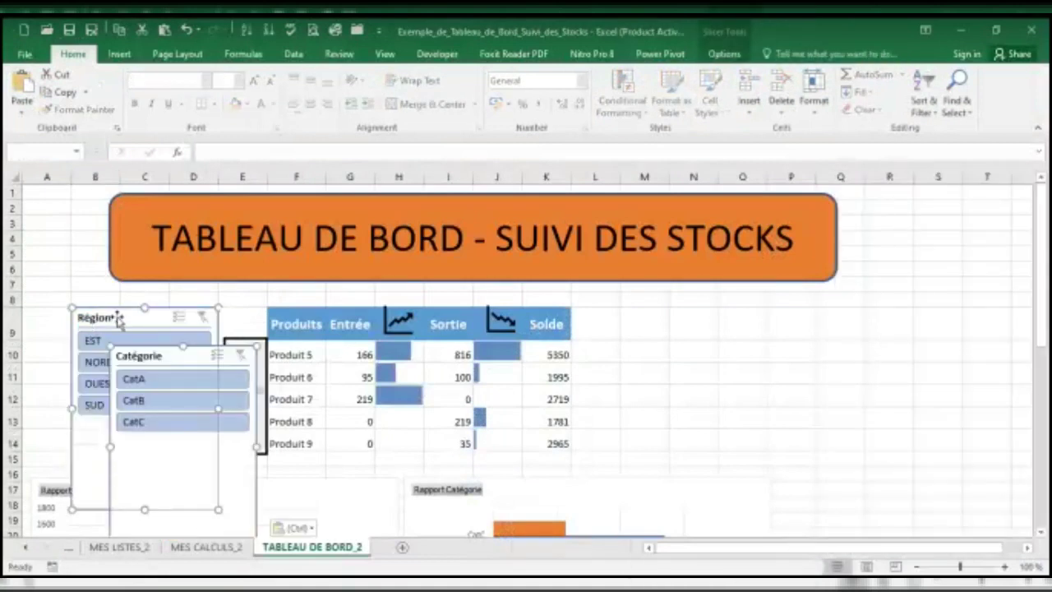
Reposition the Région slicer in column A just below the title banner, and separate the Catégorie slicer from it.
left_click_drag(117, 307, 73, 281)
mouse_move(110, 320)
left_mouse_down()
mouse_move(204, 369)
mouse_move(110, 322)
left_mouse_up()
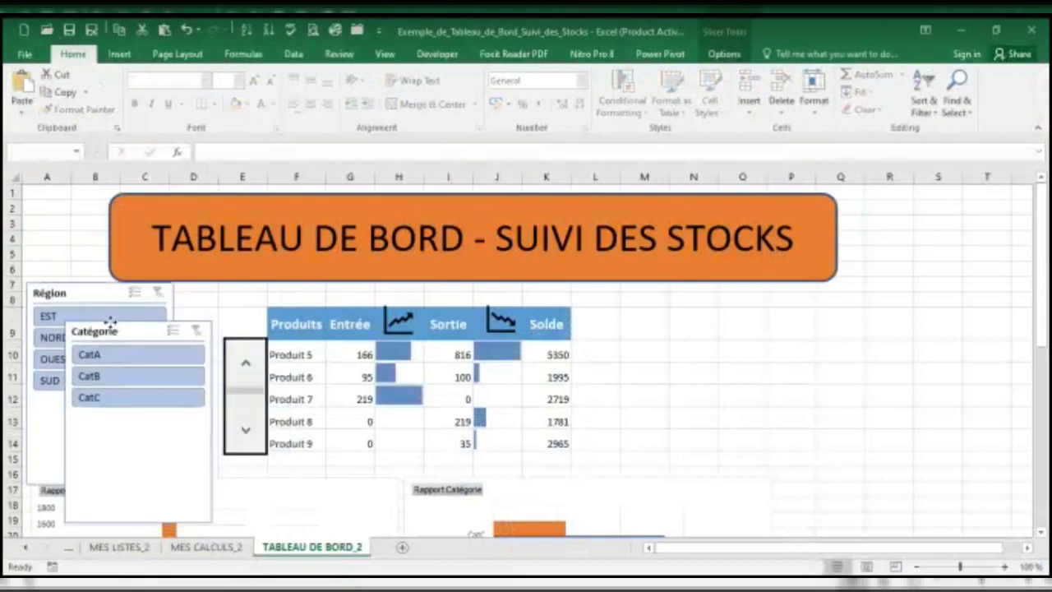
left_click(209, 302)
left_click_drag(144, 330, 261, 335)
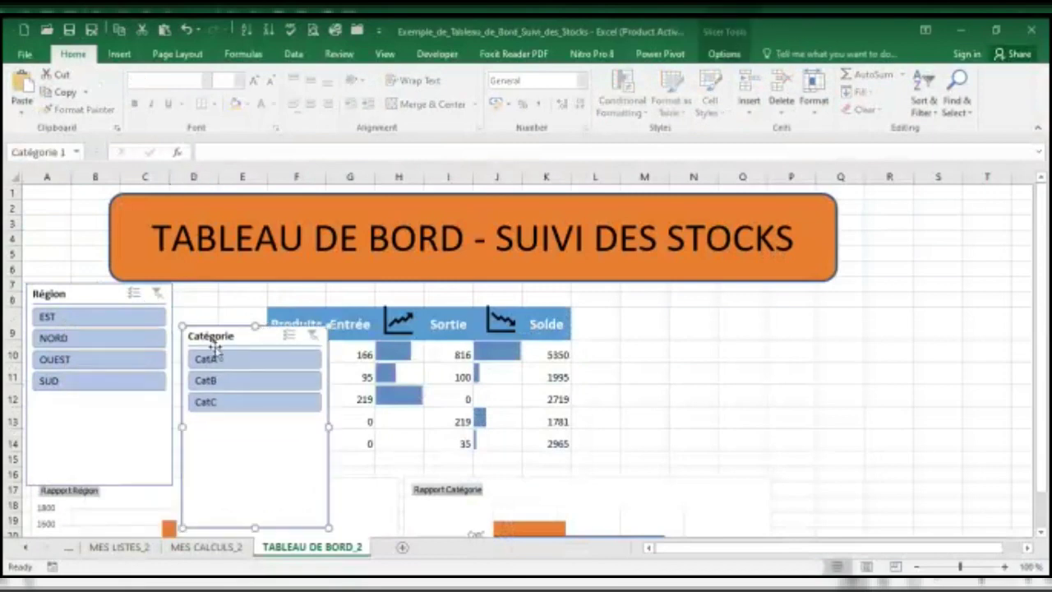
Give the Catégorie and Région slicers two button columns and the light orange style, shortening Catégorie to about 2.41 cm high.
left_click(720, 55)
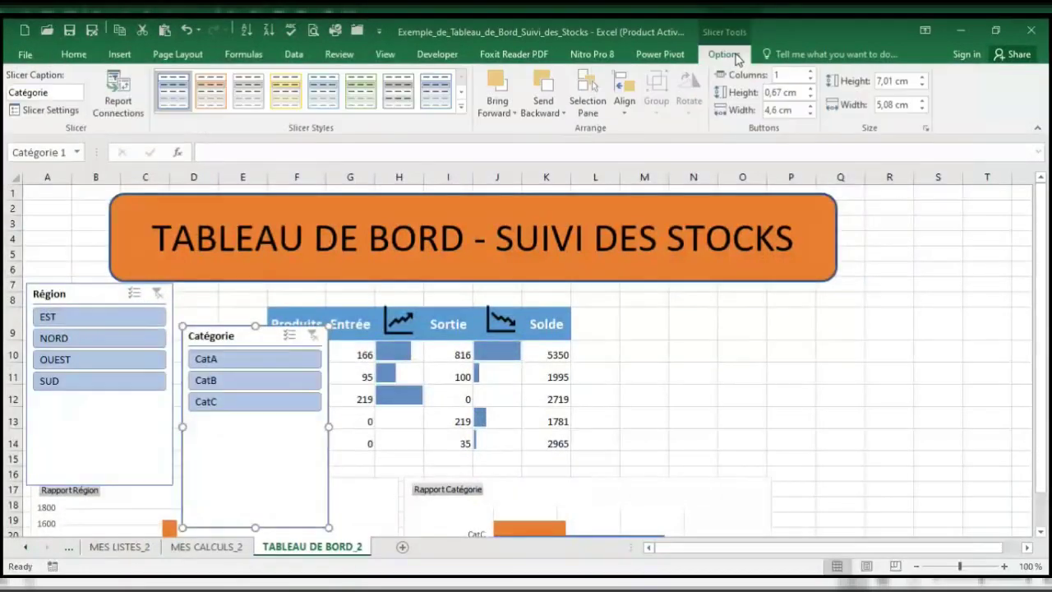
left_click(810, 72)
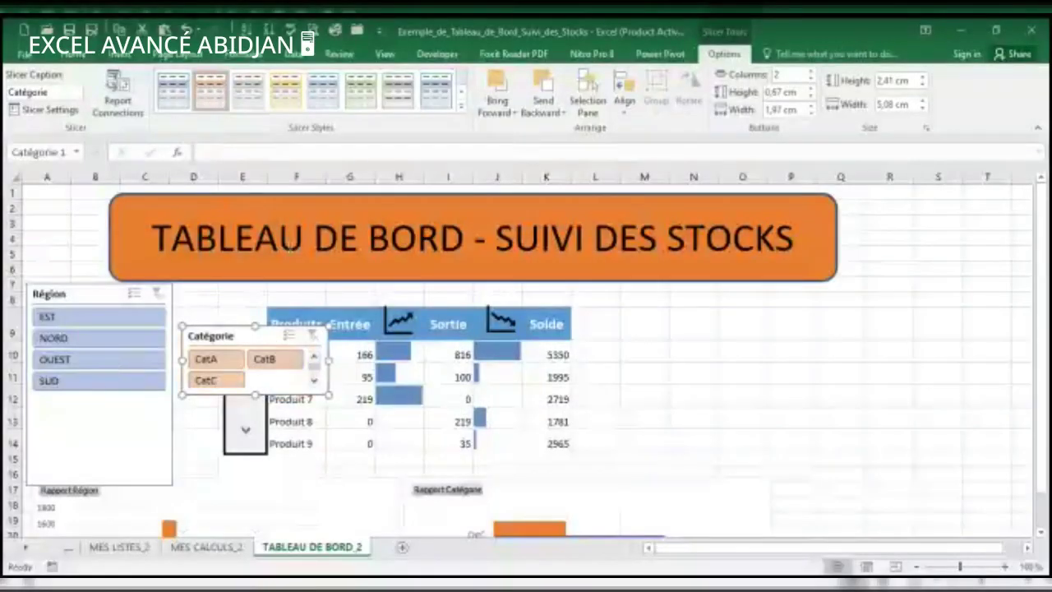
left_click(169, 292)
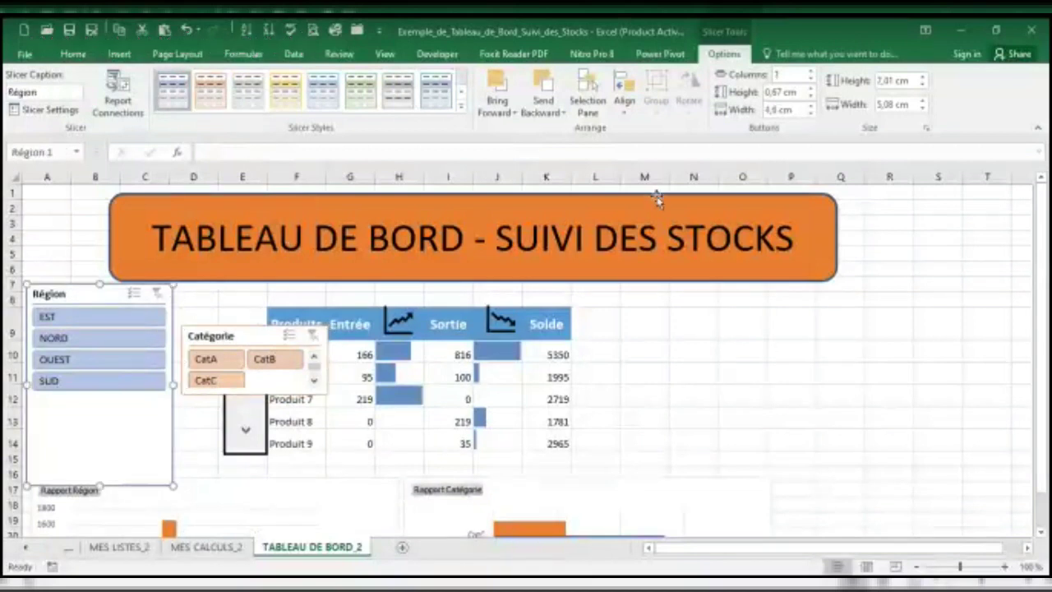
left_click(811, 71)
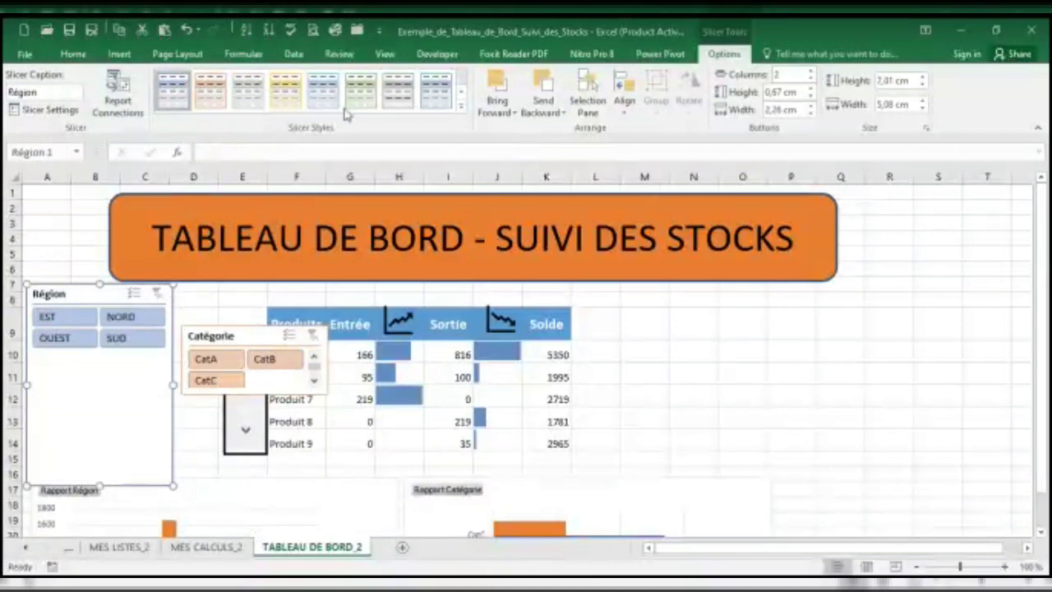
left_click(212, 91)
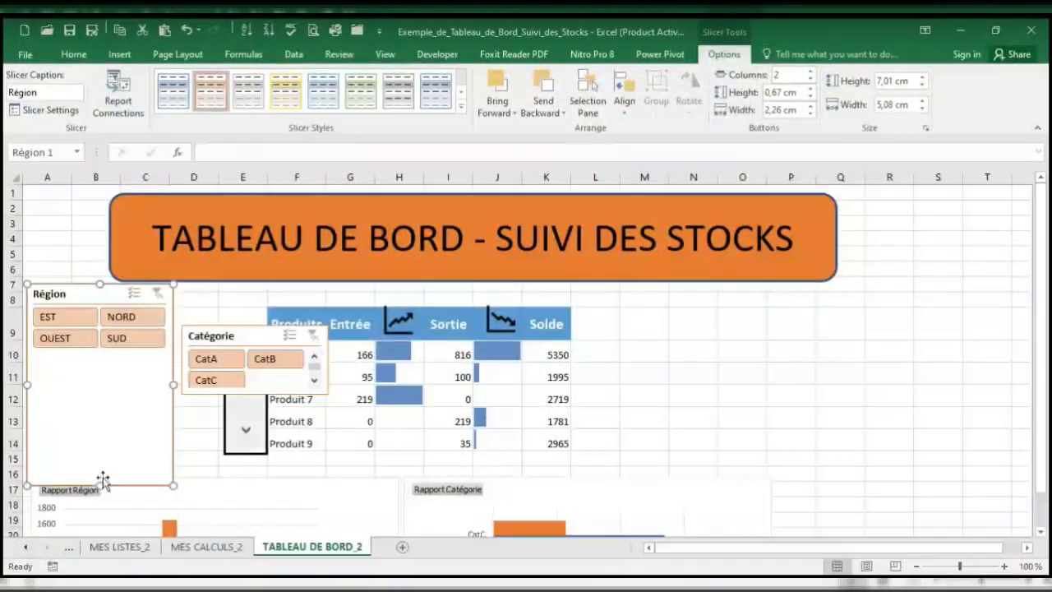
Shorten the Région slicer, stack the Catégorie slicer directly beneath it, and widen both slightly beside the product table's scroll bar.
left_click_drag(111, 351, 111, 351)
left_click_drag(258, 329, 101, 356)
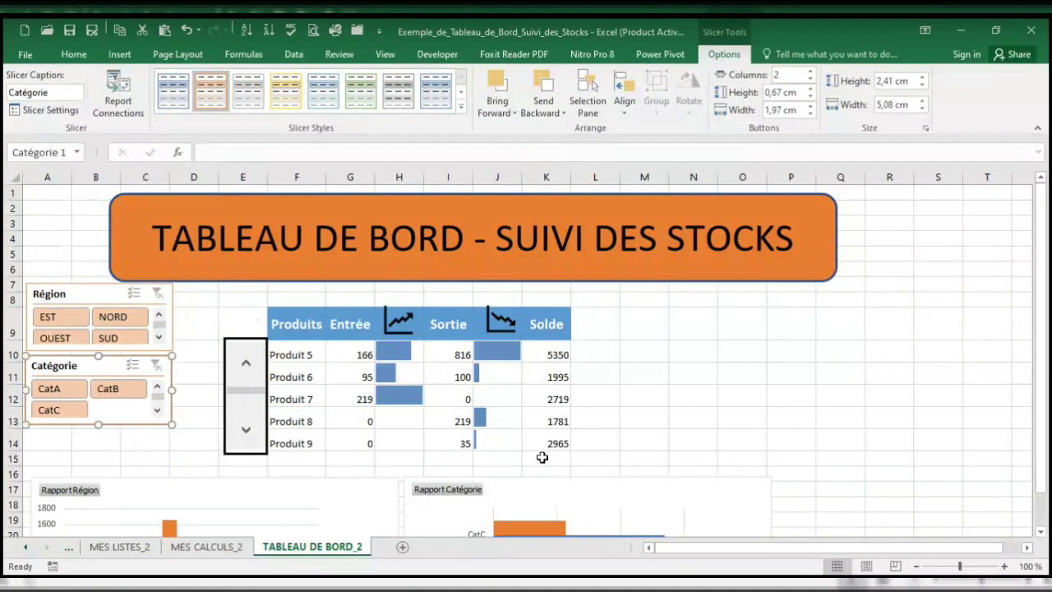
left_click(171, 328, "ctrl")
left_click_drag(173, 329, 201, 337)
left_click(711, 387)
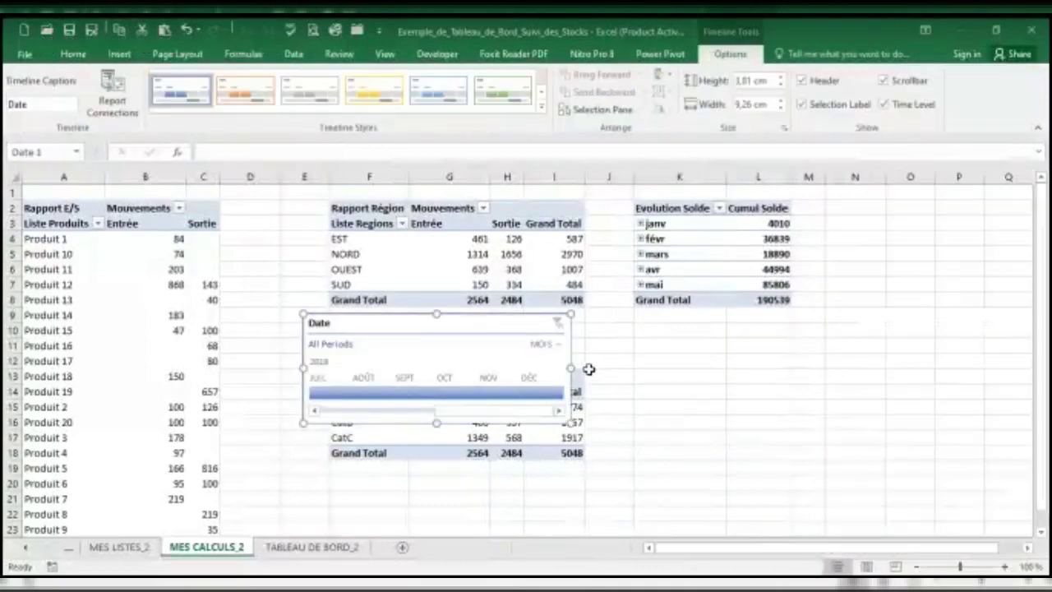
Transfer the Date timeline from MES CALCULS_2 to the TABLEAU DE BORD_2 sheet, just to the right of the product table.
key("Escape")
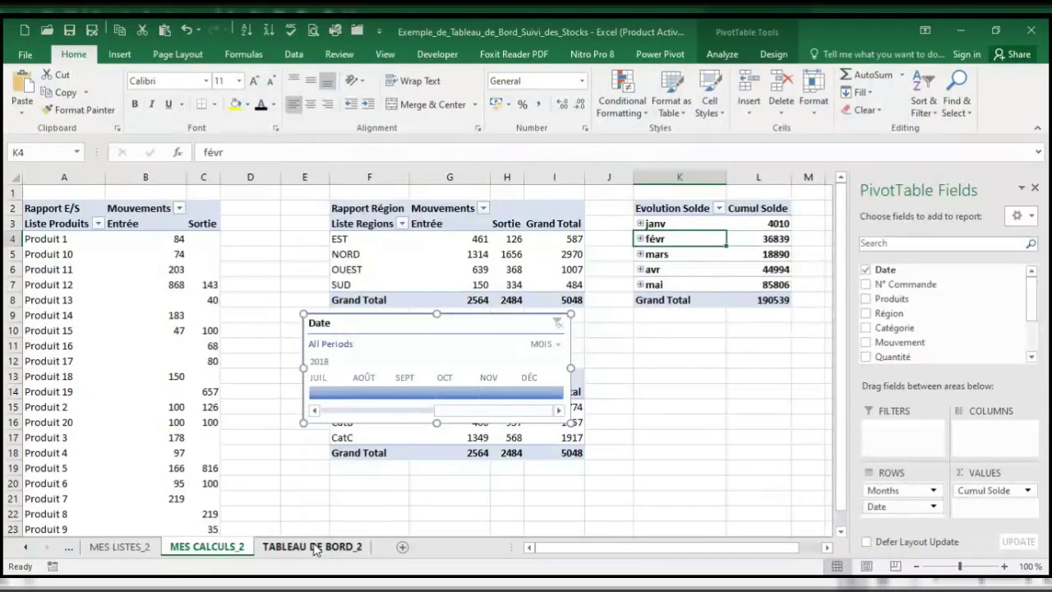
left_click(683, 389)
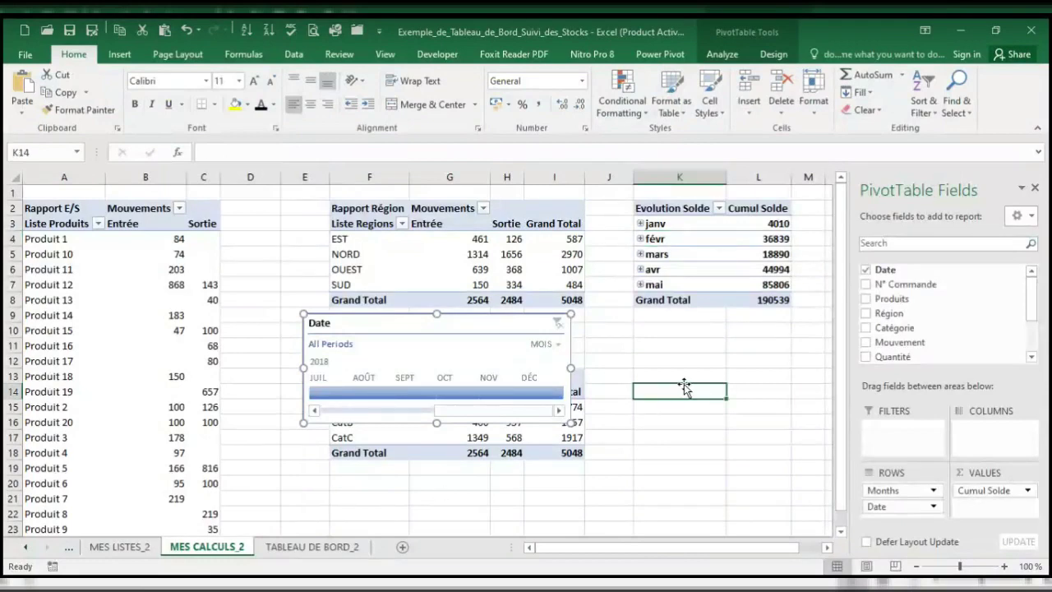
left_click(337, 543)
key("ctrl+v")
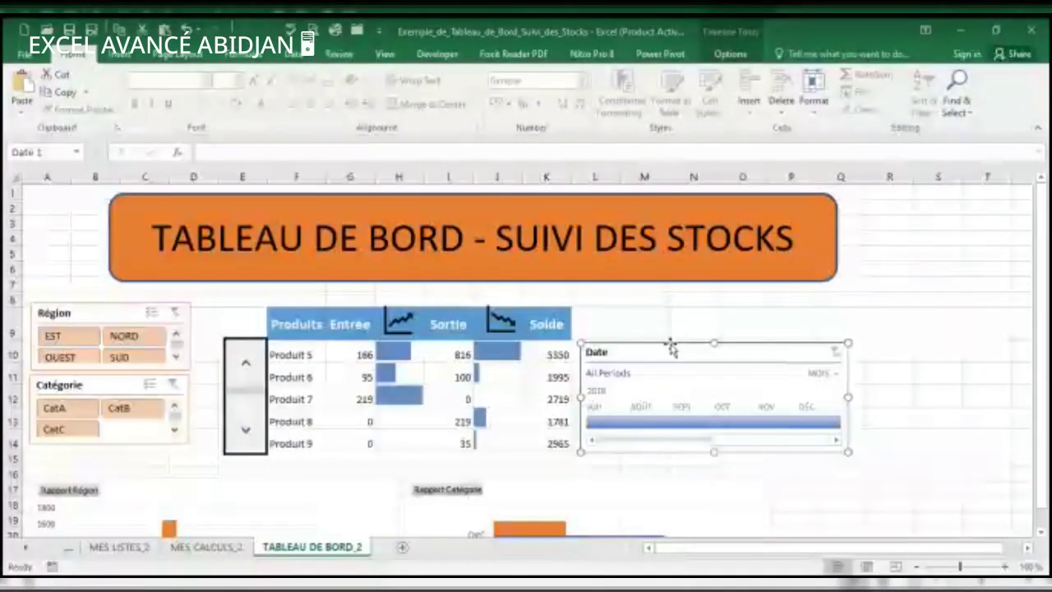
Apply the light orange timeline style to the Date timeline and deselect it.
left_click(728, 55)
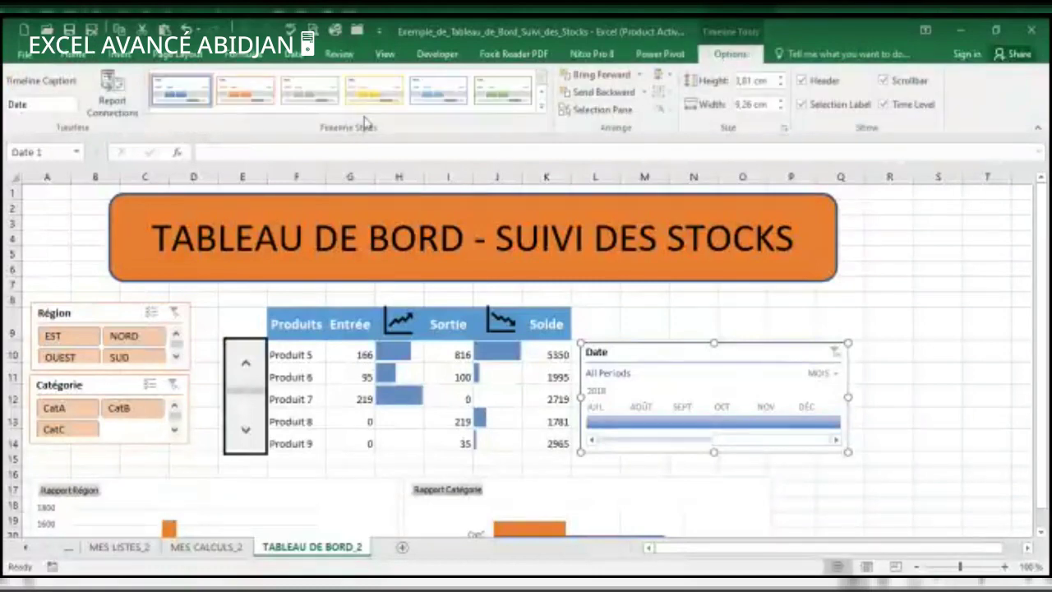
left_click(245, 89)
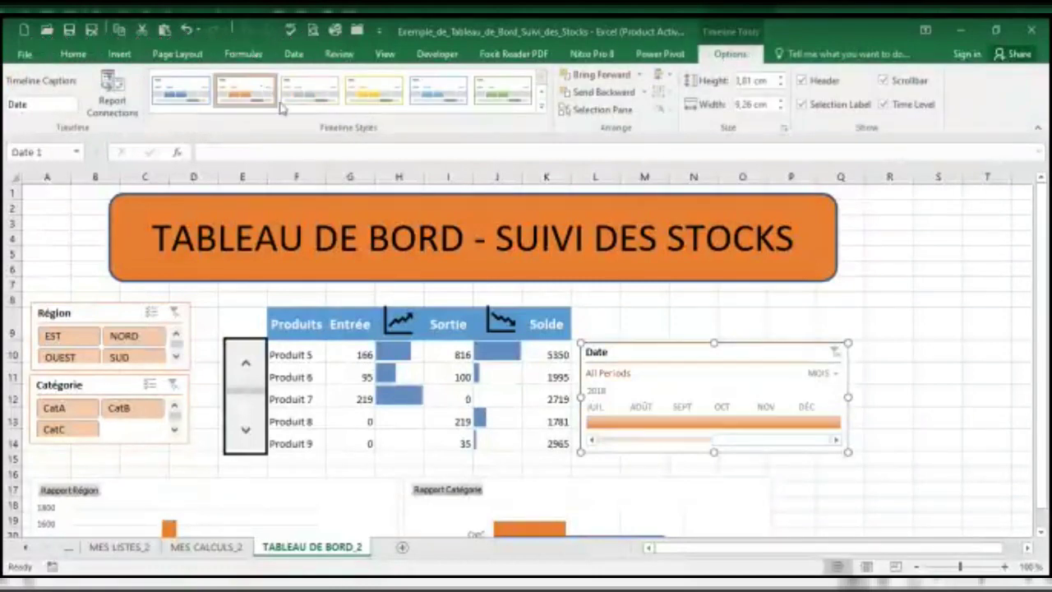
left_click(878, 354)
scroll(881, 358, "down", 1)
scroll(880, 358, "down", 10)
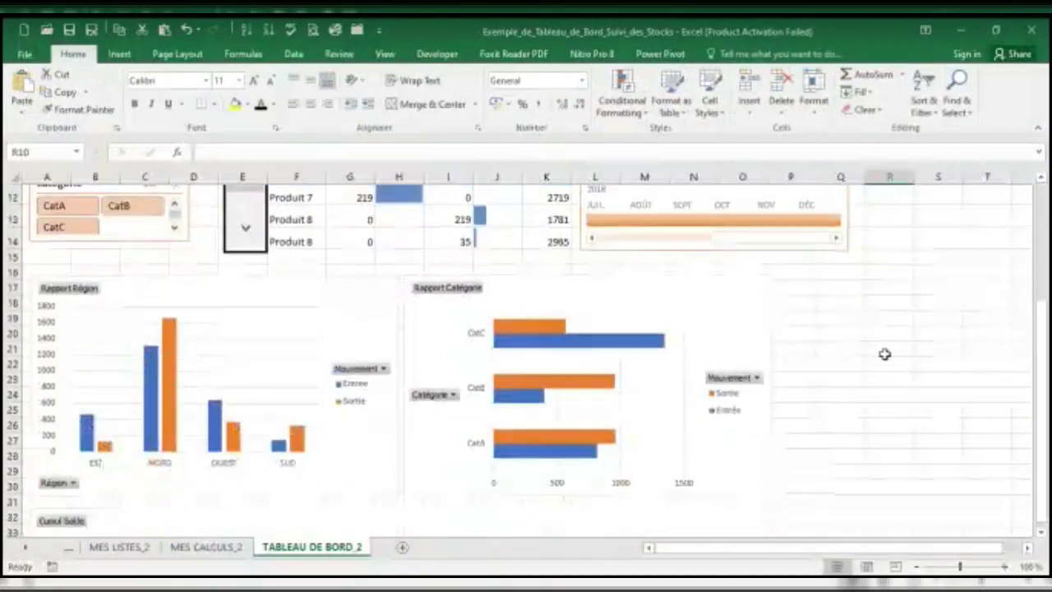
scroll(883, 354, "up", 6)
scroll(885, 350, "up", 5)
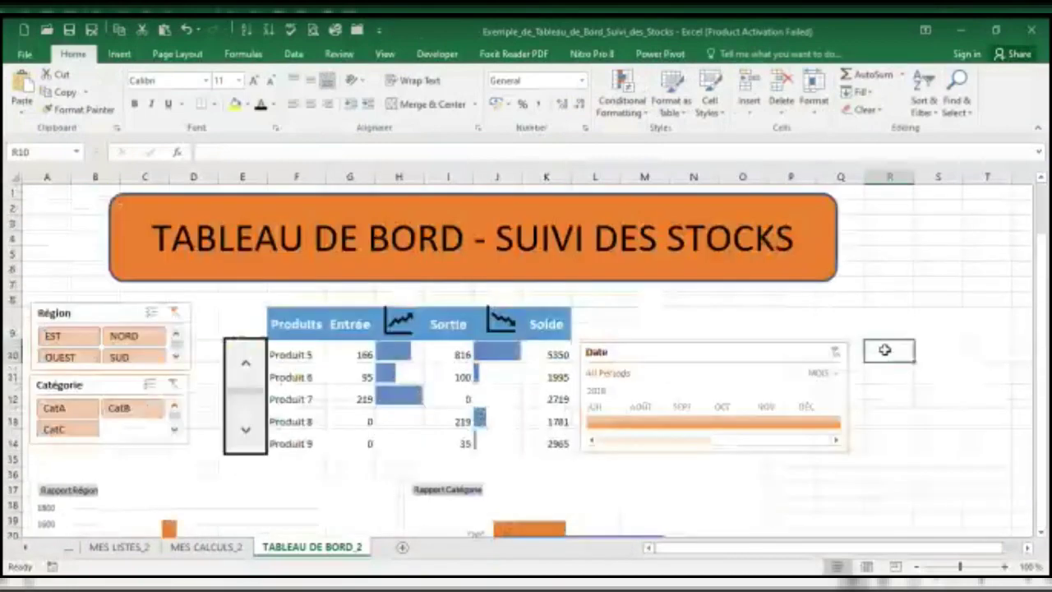
scroll(859, 394, "down", 3)
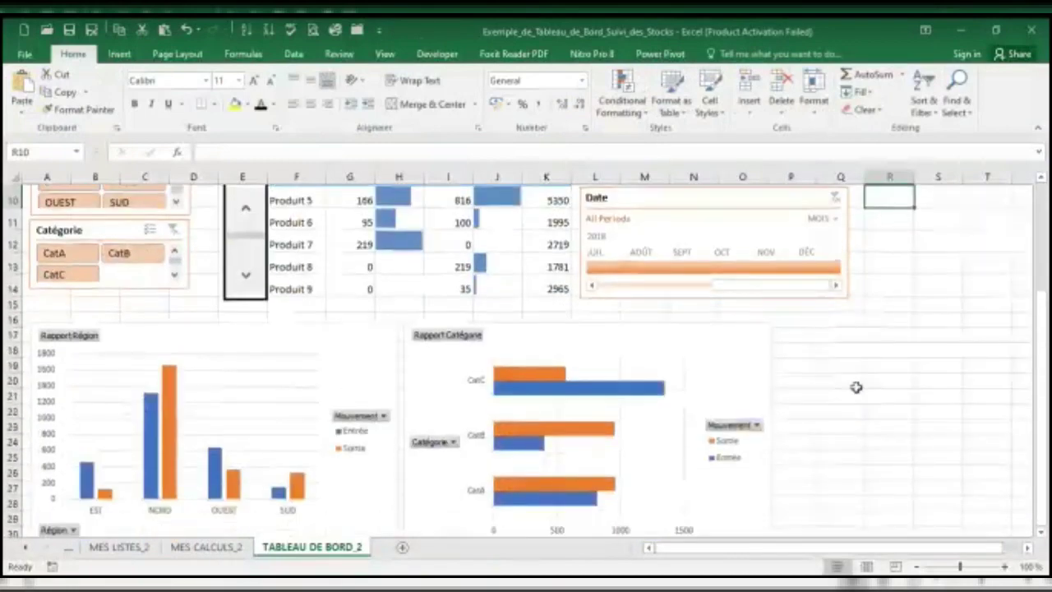
scroll(857, 364, "up", 2)
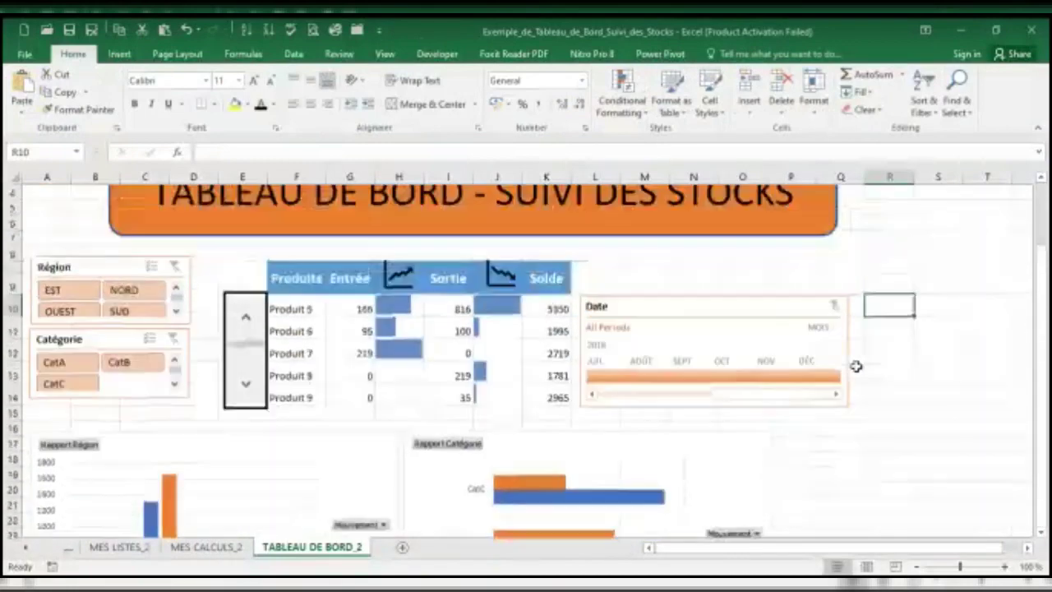
Test the Région slicer with NORD and the Catégorie slicer with CatB, clearing each filter after checking the charts.
left_click(144, 289)
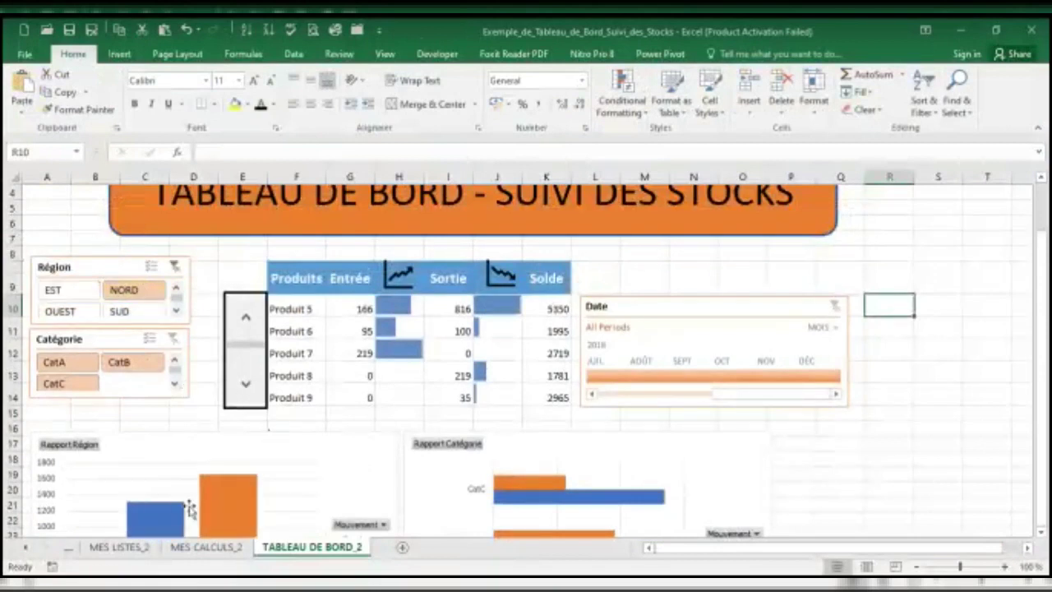
left_click(174, 267)
left_click(127, 367)
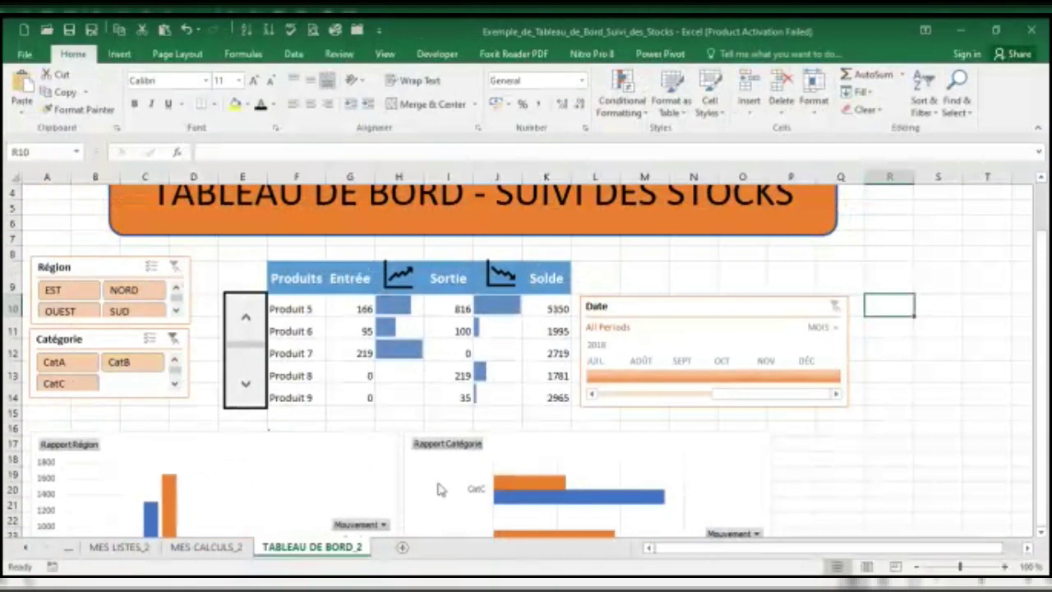
left_click(176, 340)
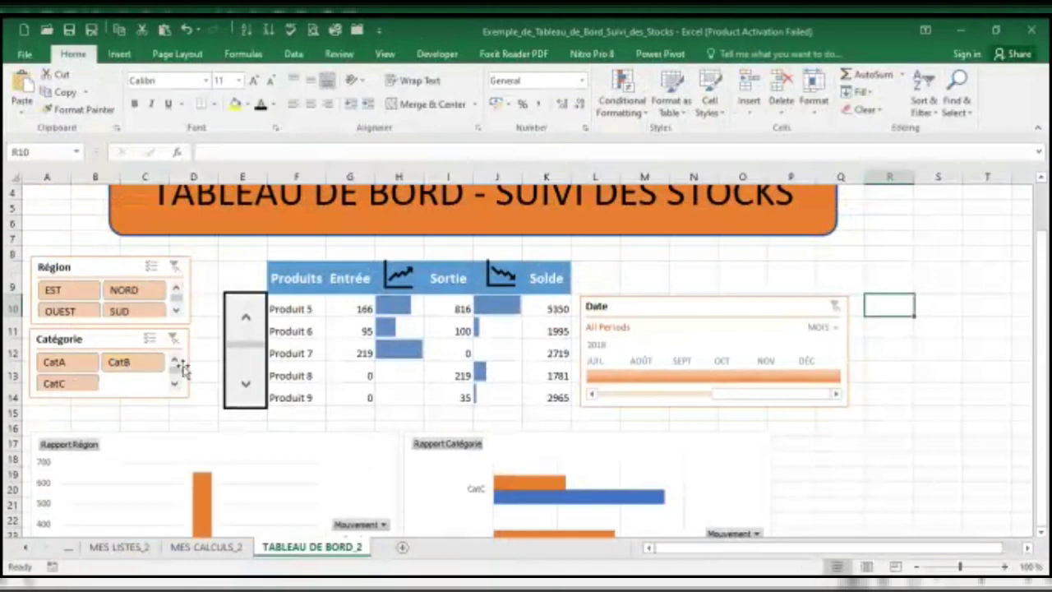
Connect the Région and Catégorie slicers to the dashboard's other PivotTables through their report connections.
left_click(134, 262)
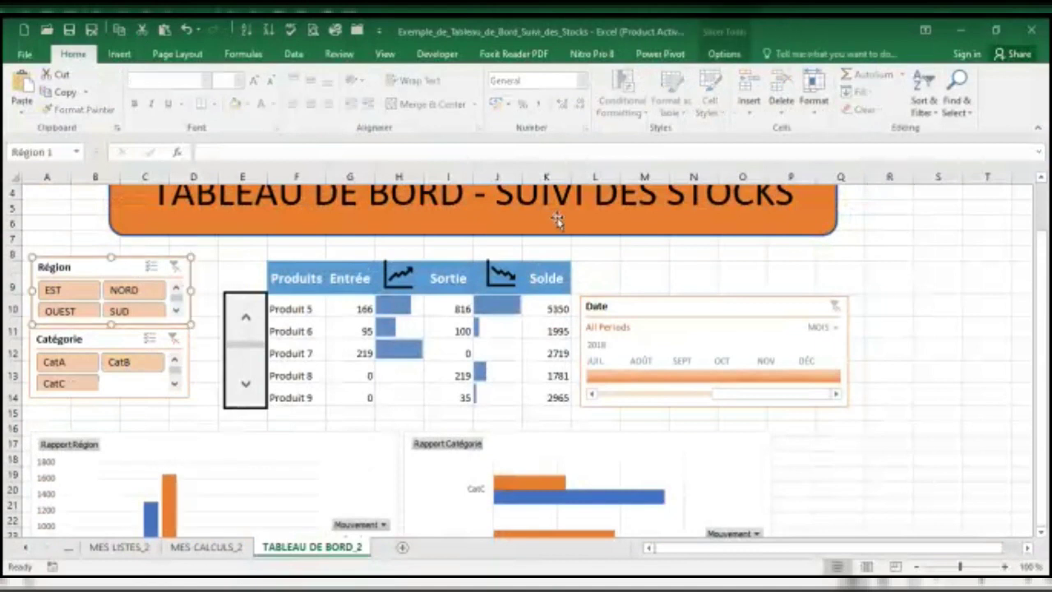
left_click(725, 54)
left_click(123, 95)
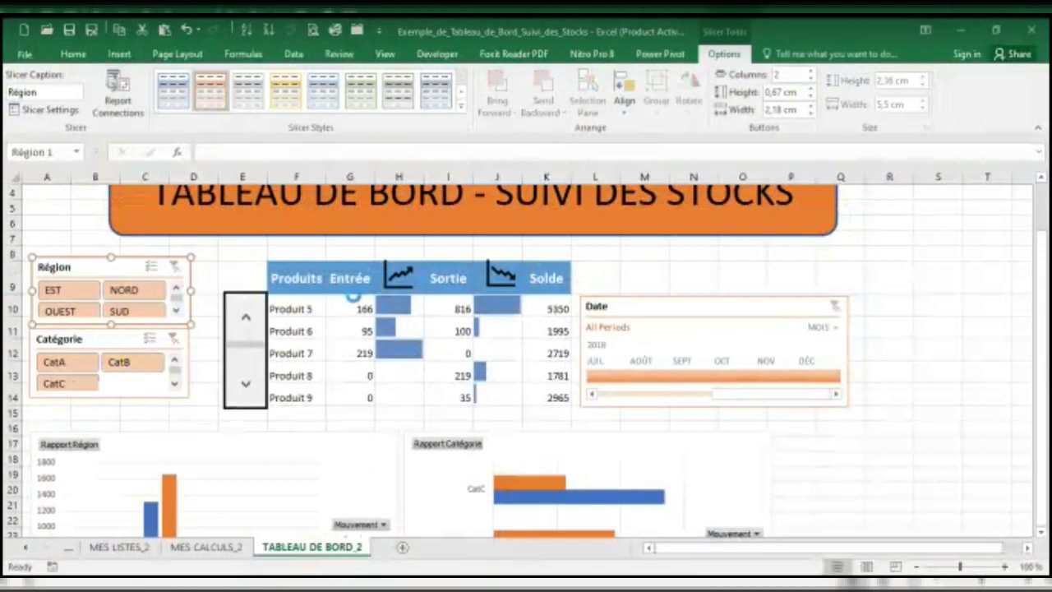
left_click(188, 338)
left_click(132, 108)
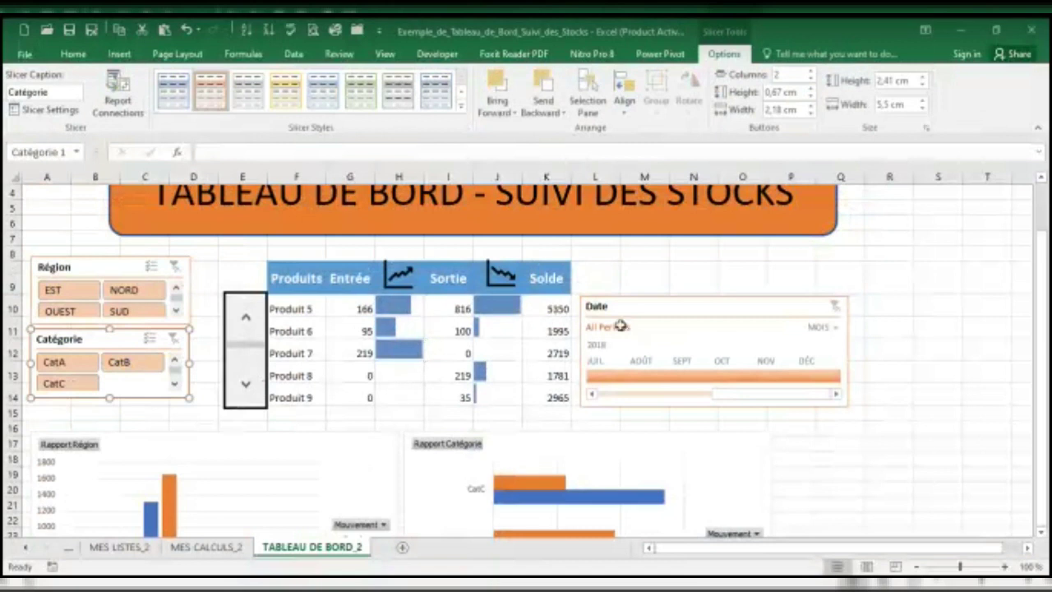
Connect the Date timeline to the dashboard's other PivotTables through its report connections and deselect it.
left_click(652, 301)
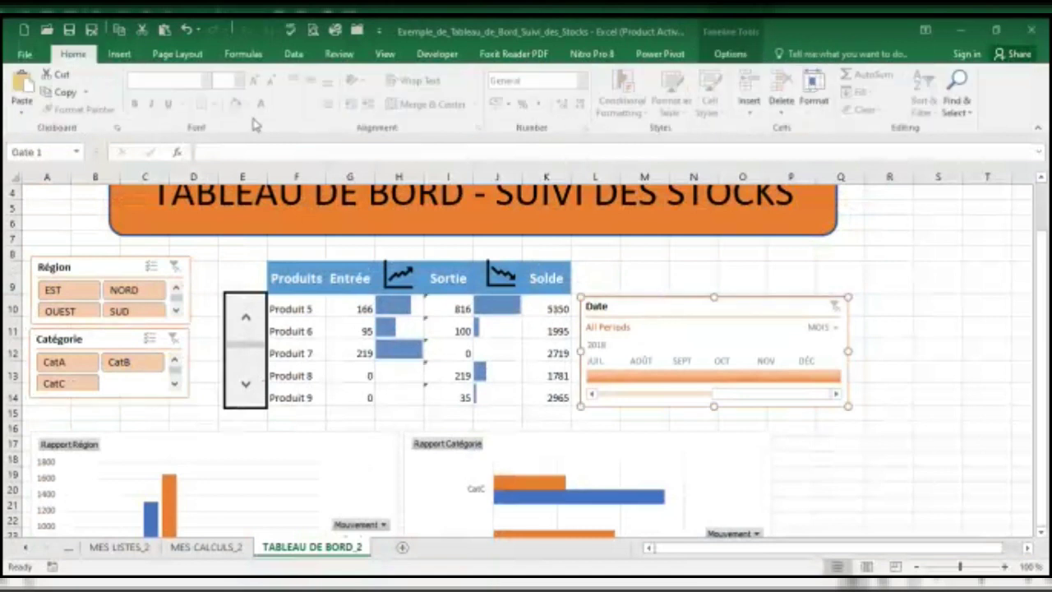
left_click(727, 54)
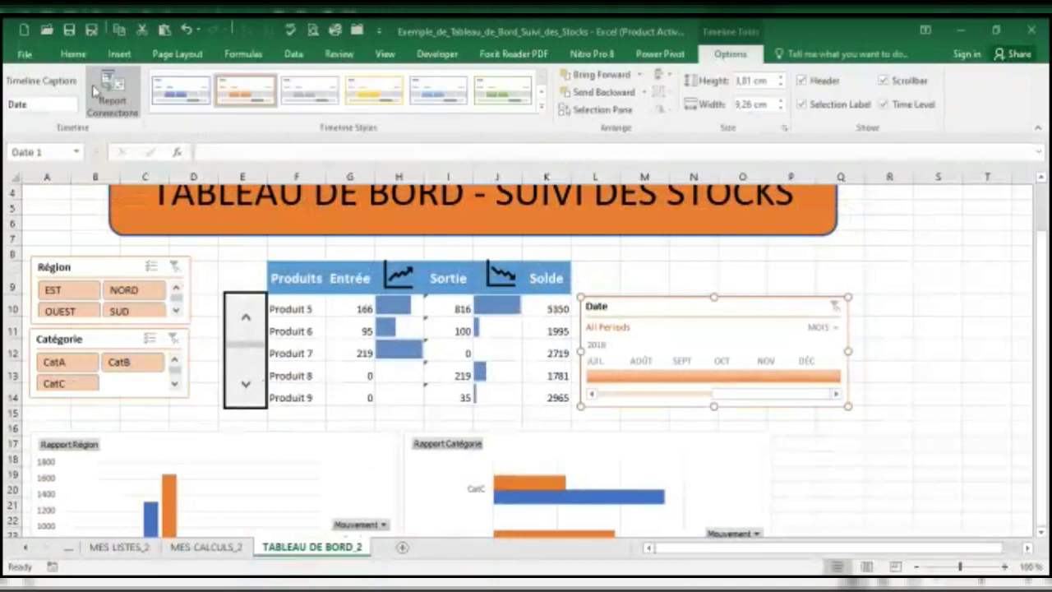
left_click(123, 97)
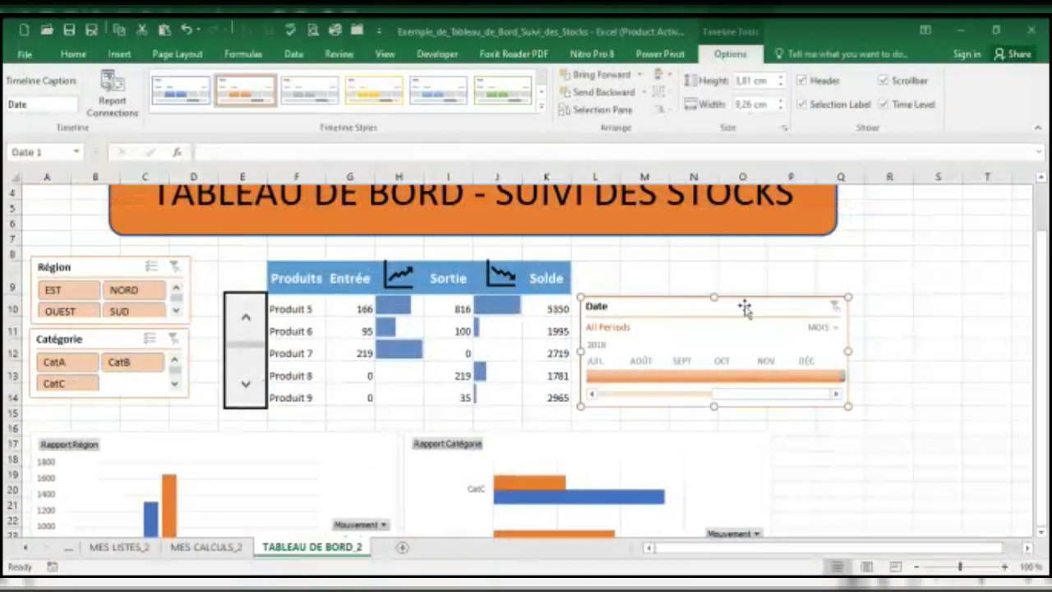
left_click(833, 268)
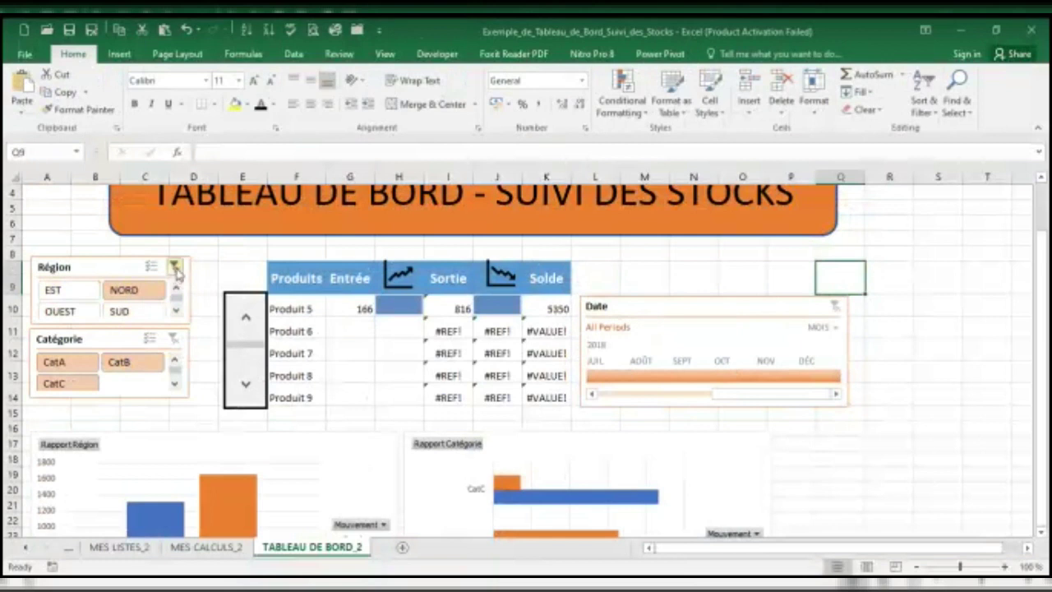
Wrap the Sortie formula in I10 in IFERROR with "" as the fallback, like the Entrée formula, and fill it down to I14.
left_click(350, 309)
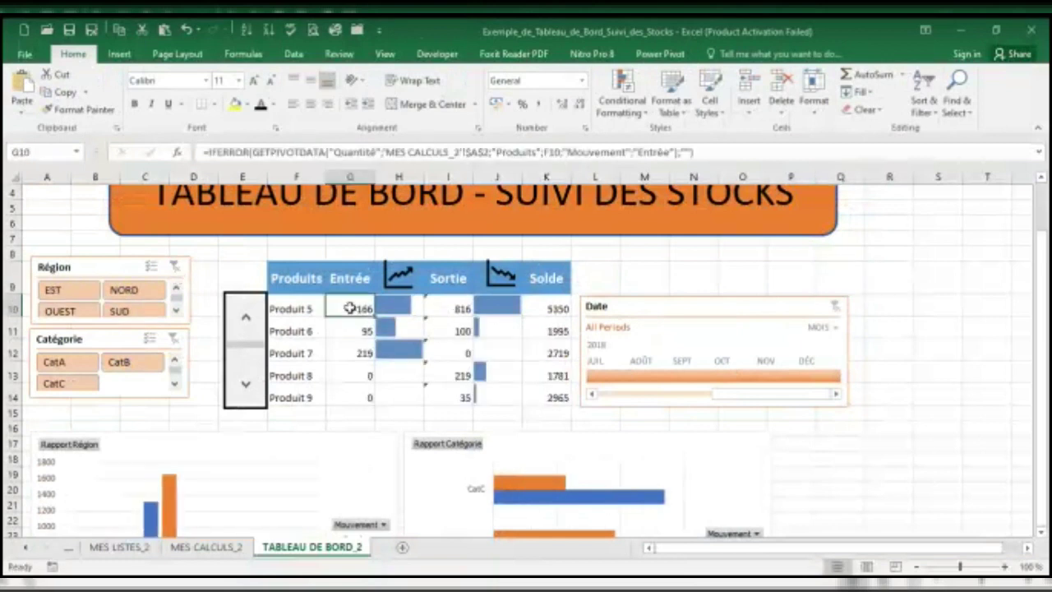
left_click(449, 307)
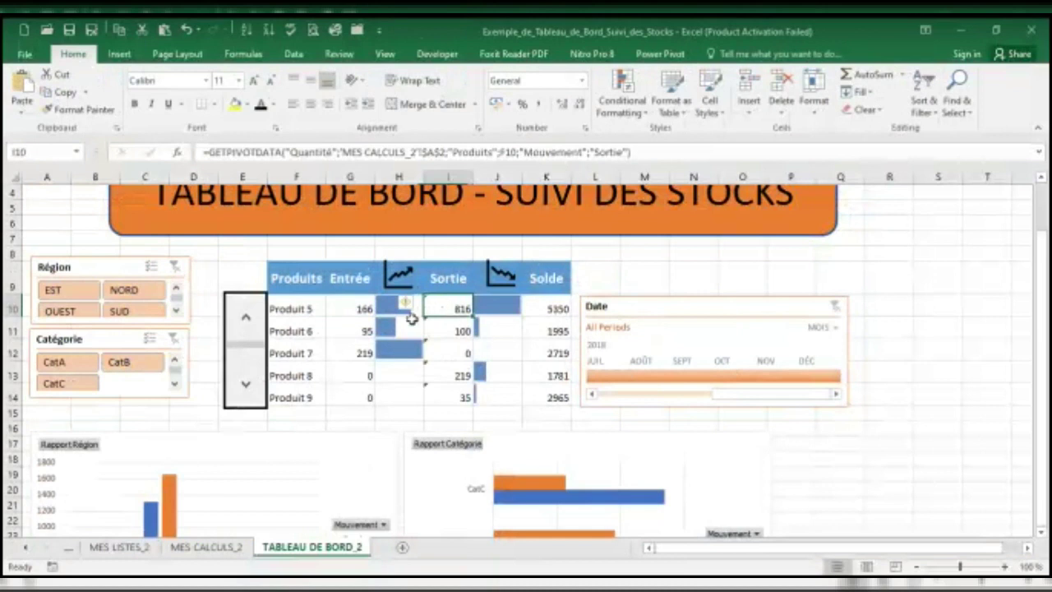
left_click(417, 309)
left_click(441, 309)
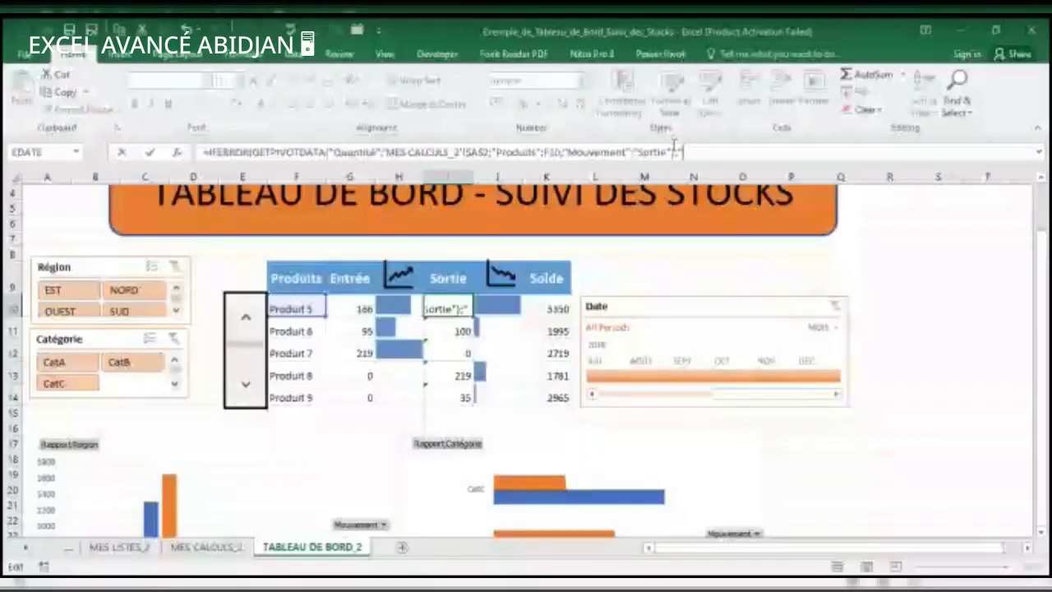
key("ctrl+Return")
left_click_drag(474, 315, 477, 409)
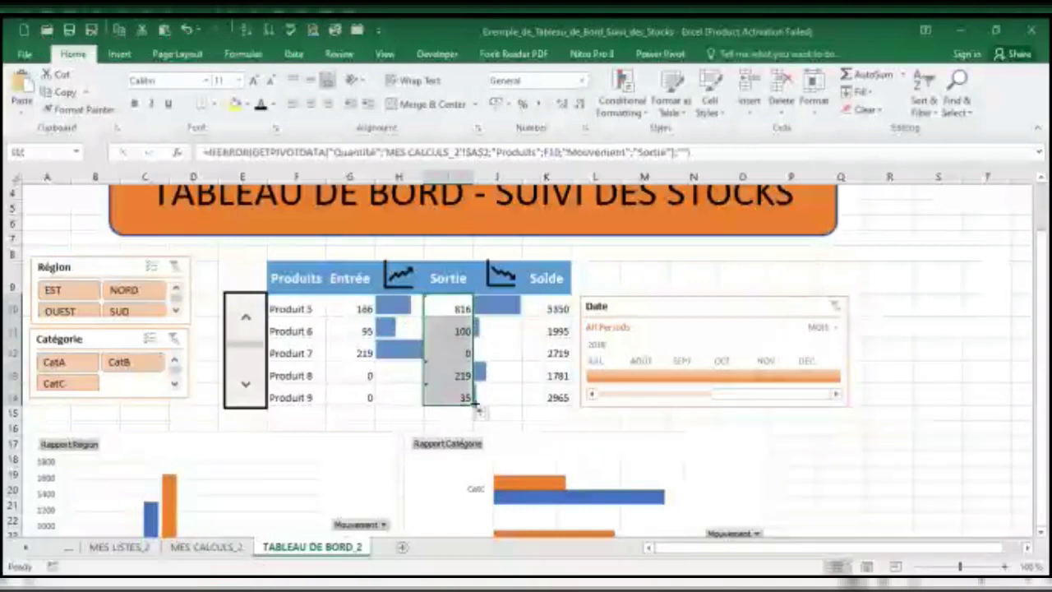
Change the Solde formula in K10 to =IFERROR(VLOOKUP(F10;Table7;2;FALSE)+G10-I10;"") and fill it down to K14.
left_click(554, 308)
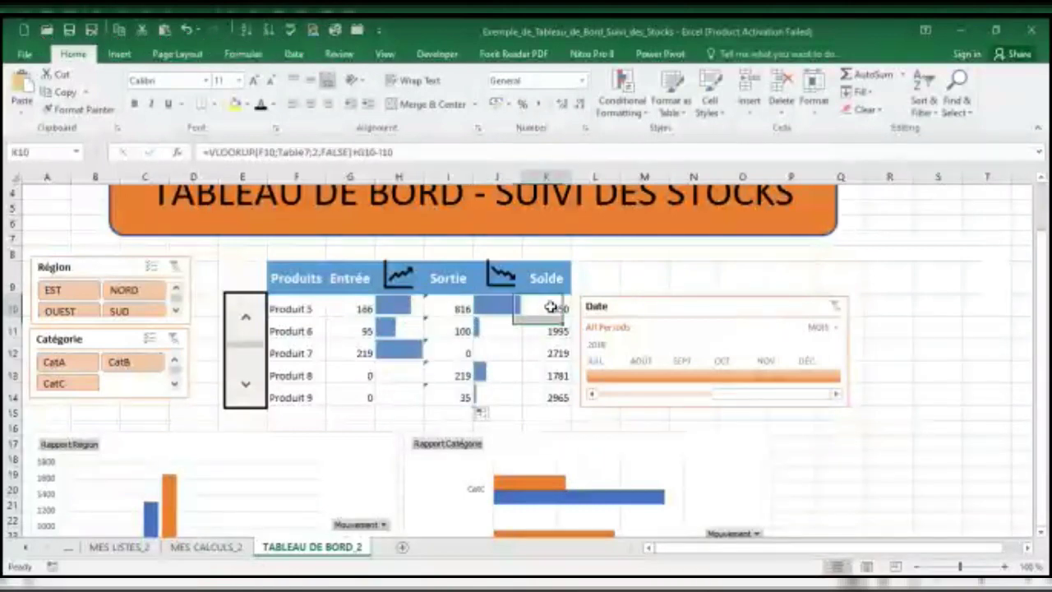
left_click(212, 151)
type("IF")
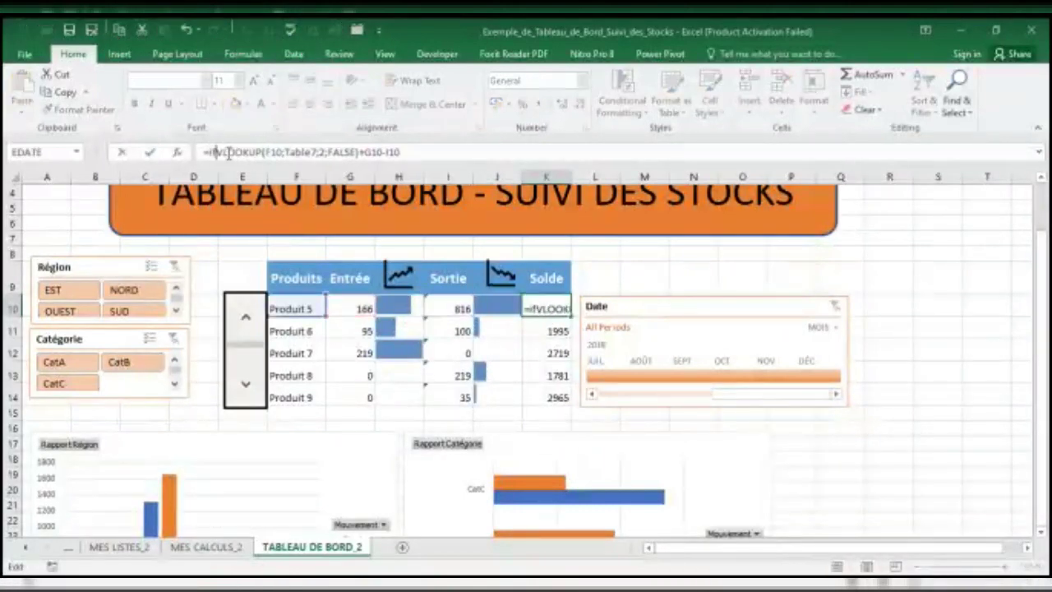
type("ERROR(")
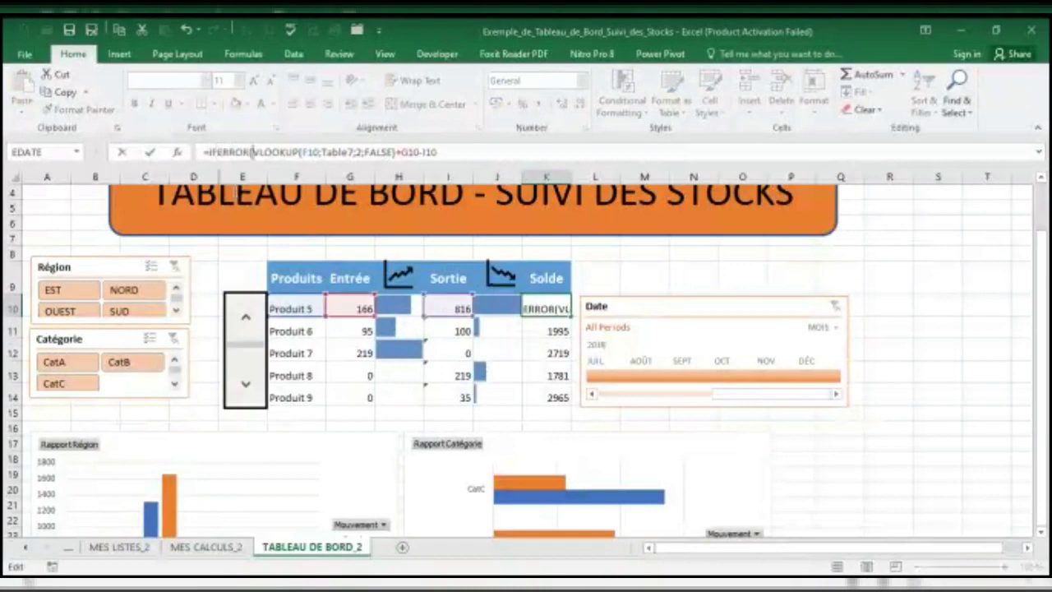
left_click(448, 153)
type(";\"\")")
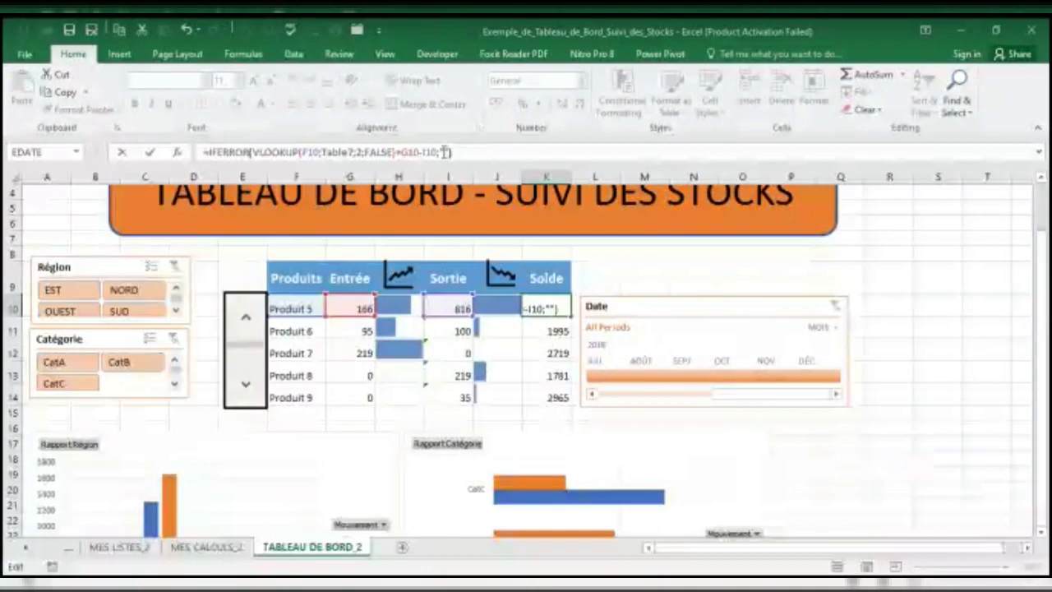
key("Return")
left_click(547, 307)
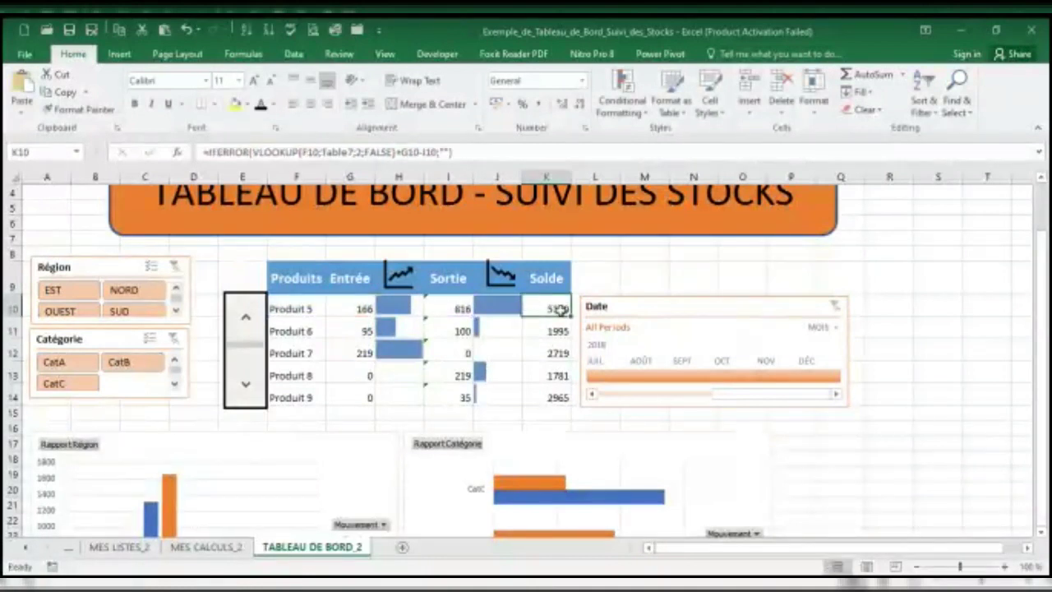
left_click_drag(570, 315, 564, 407)
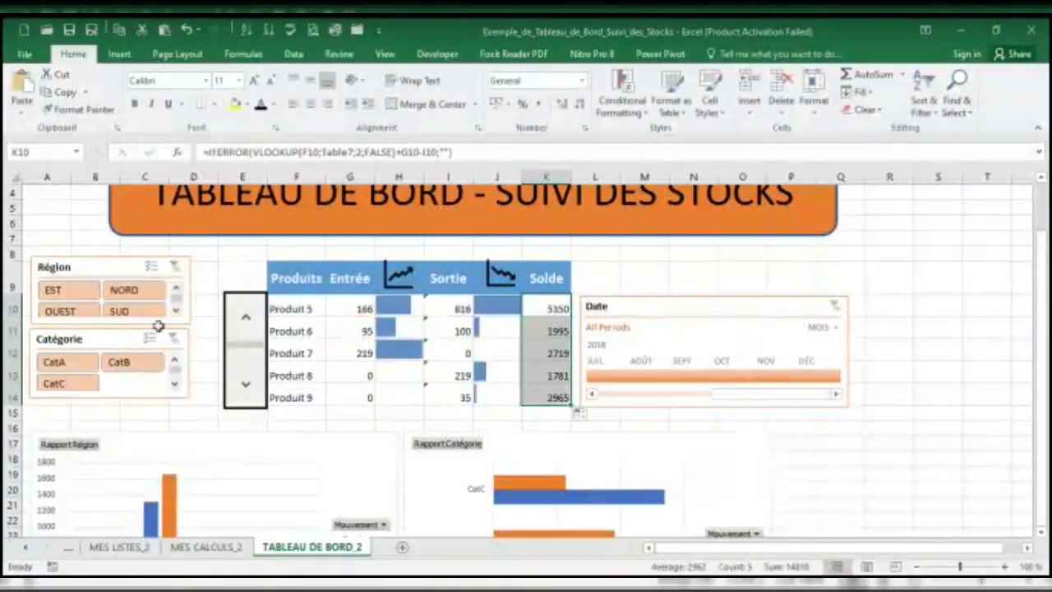
left_click(320, 425)
Test the product table and charts by filtering on NORD, SUD, EST and OUEST, then on CatA, CatB and CatC.
left_click(123, 293)
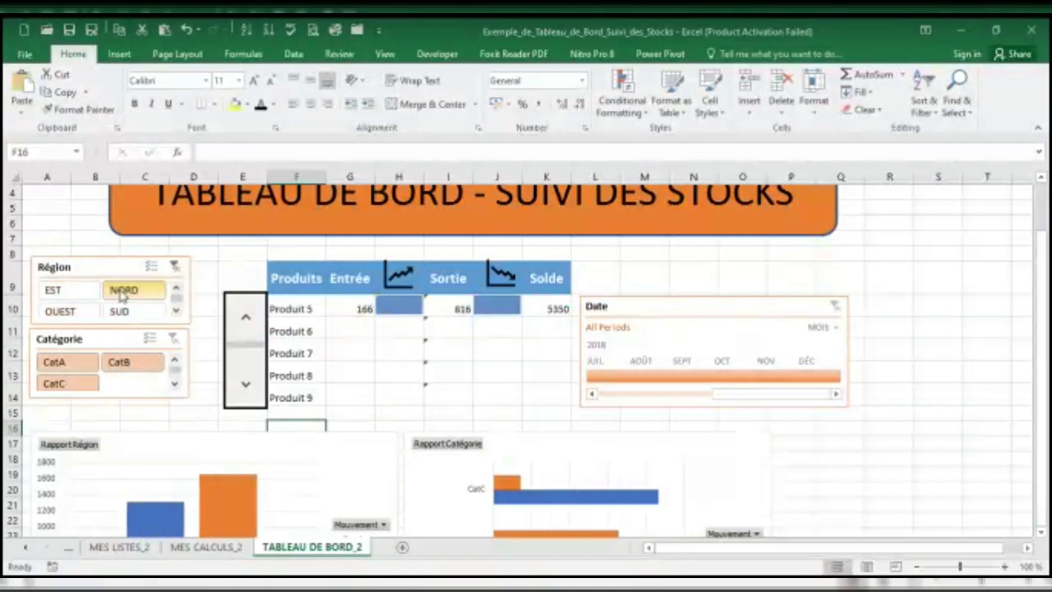
left_click(123, 315)
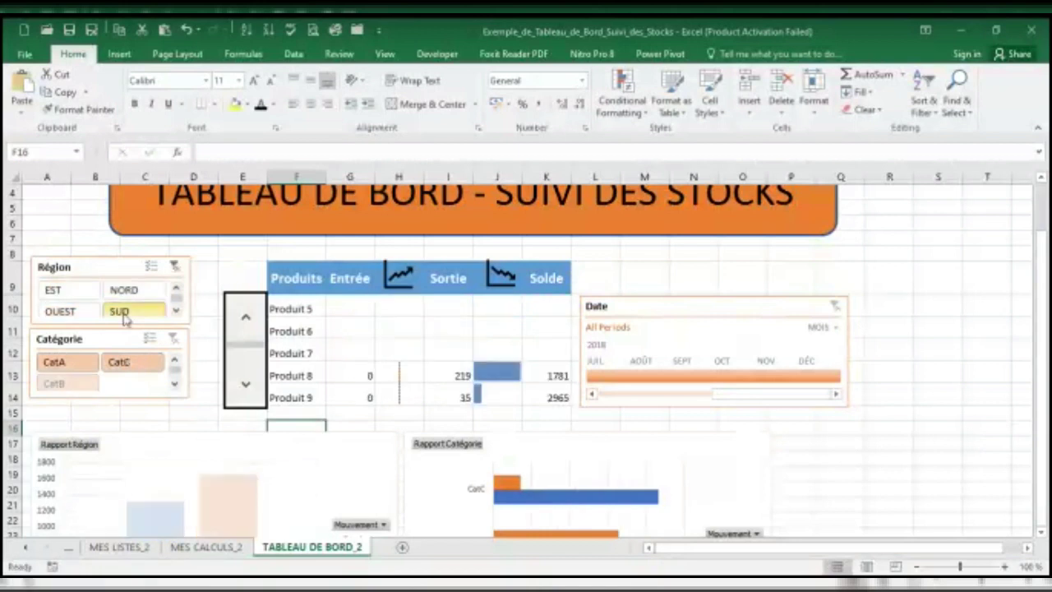
left_click(79, 289)
left_click(64, 312)
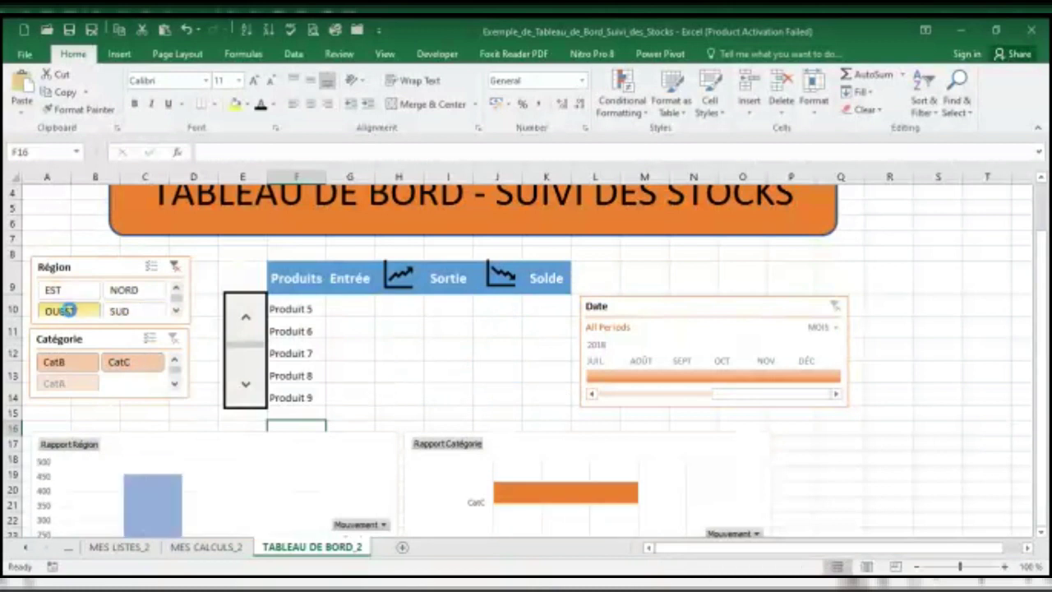
left_click(72, 363)
left_click(115, 364)
left_click(82, 384)
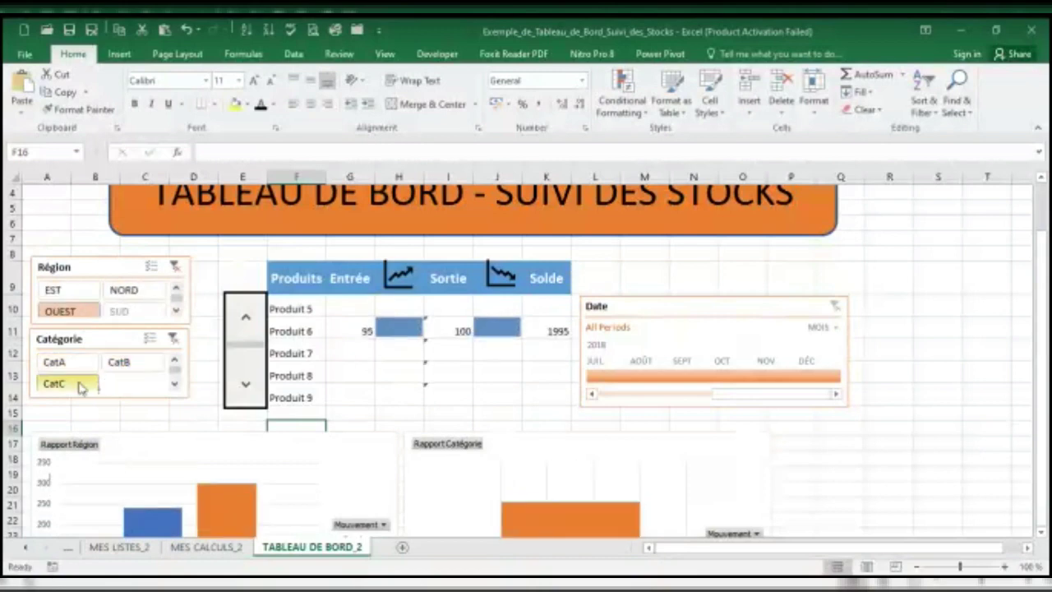
Examine the filtered PivotCharts, clear the Région and Catégorie filters, and review the whole dashboard.
scroll(180, 377, "down", 10)
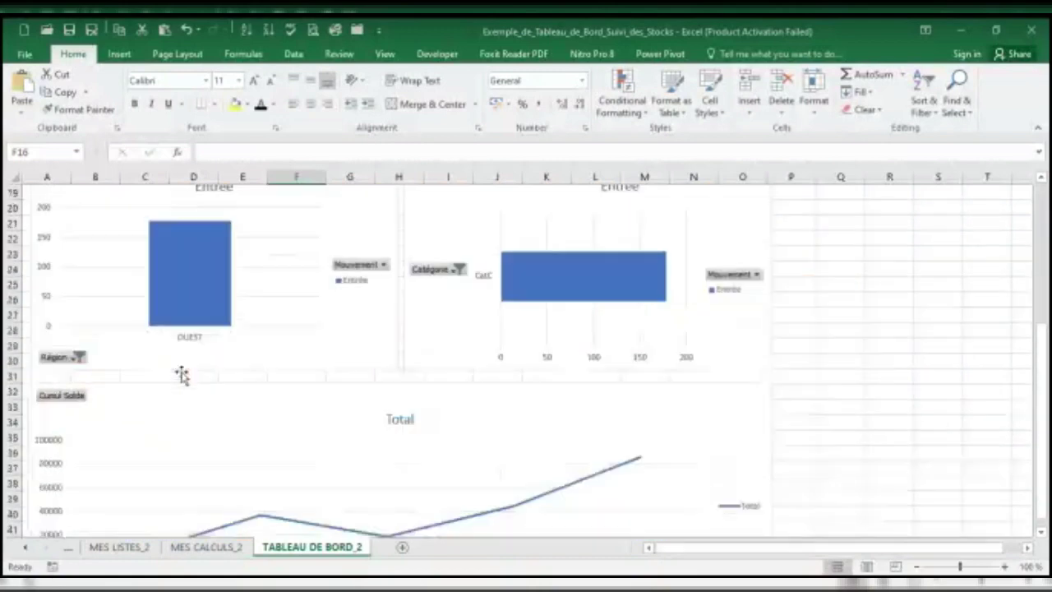
scroll(180, 371, "up", 11)
scroll(178, 368, "up", 1)
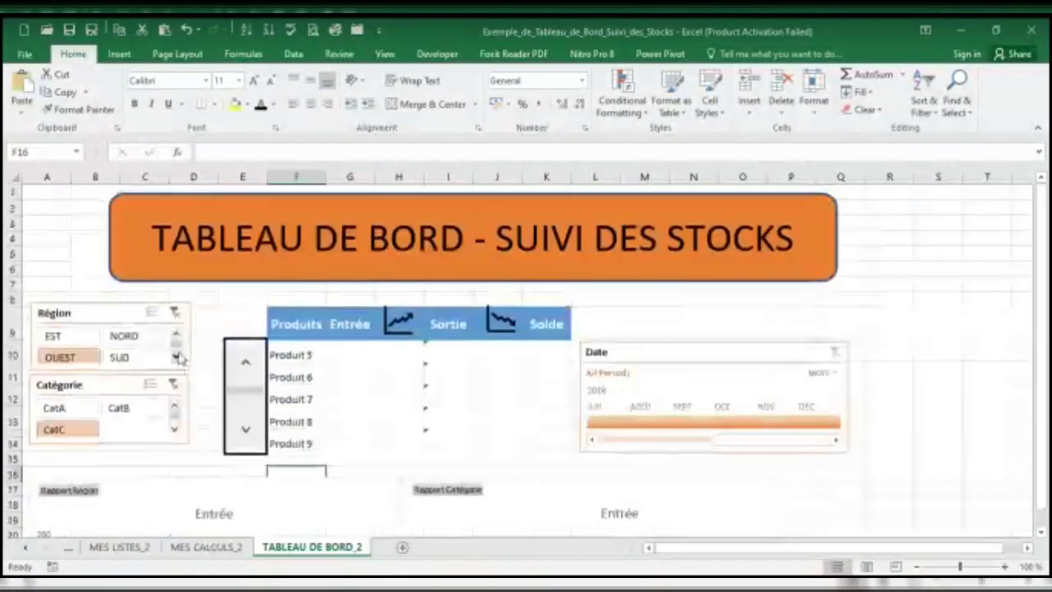
left_click(174, 312)
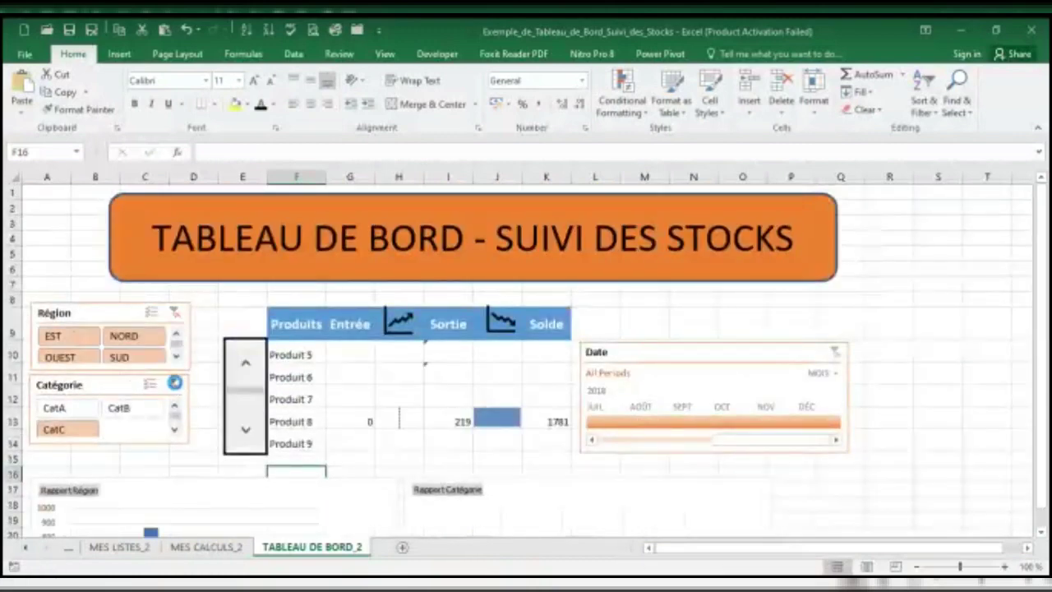
left_click(174, 384)
scroll(567, 345, "down", 5)
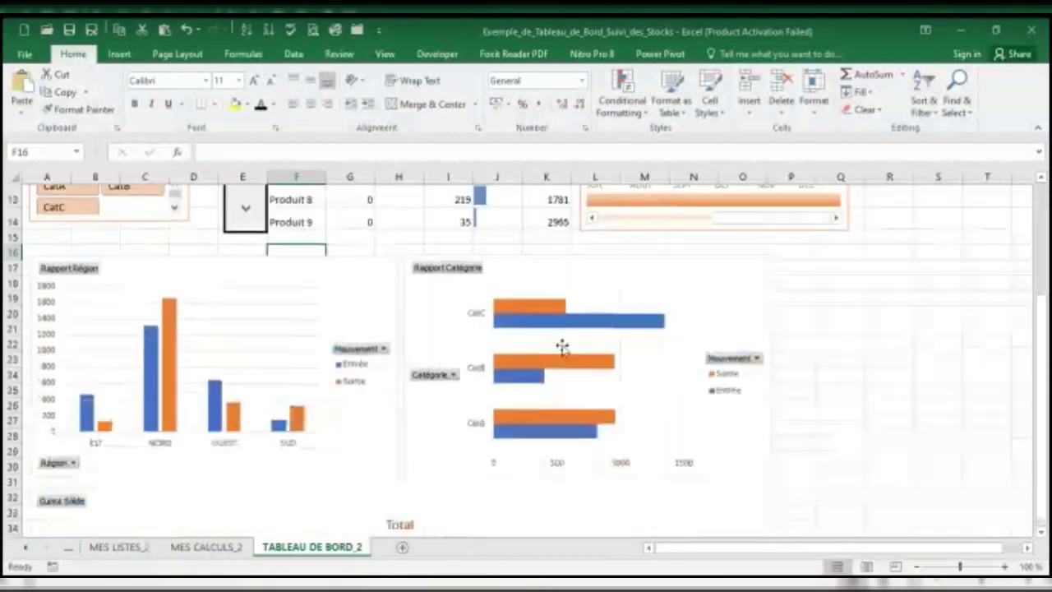
scroll(195, 360, "up", 2)
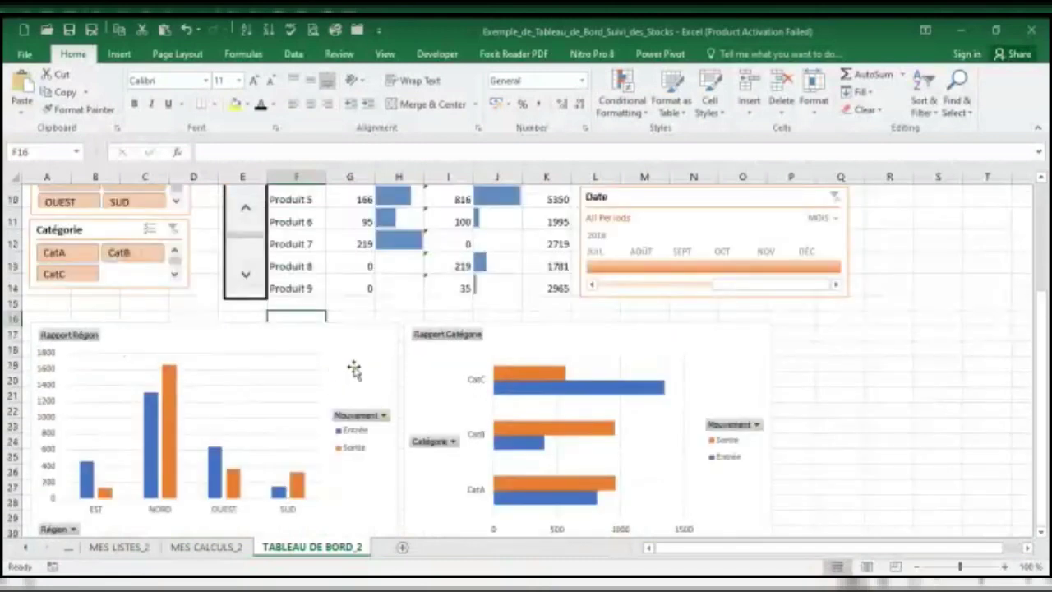
scroll(358, 366, "down", 1)
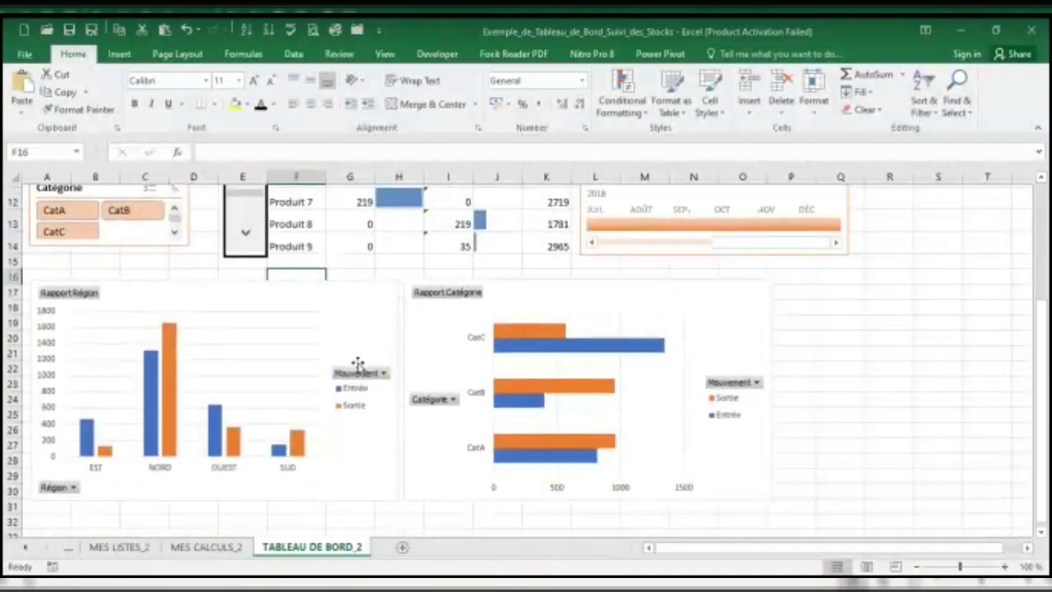
scroll(356, 347, "up", 4)
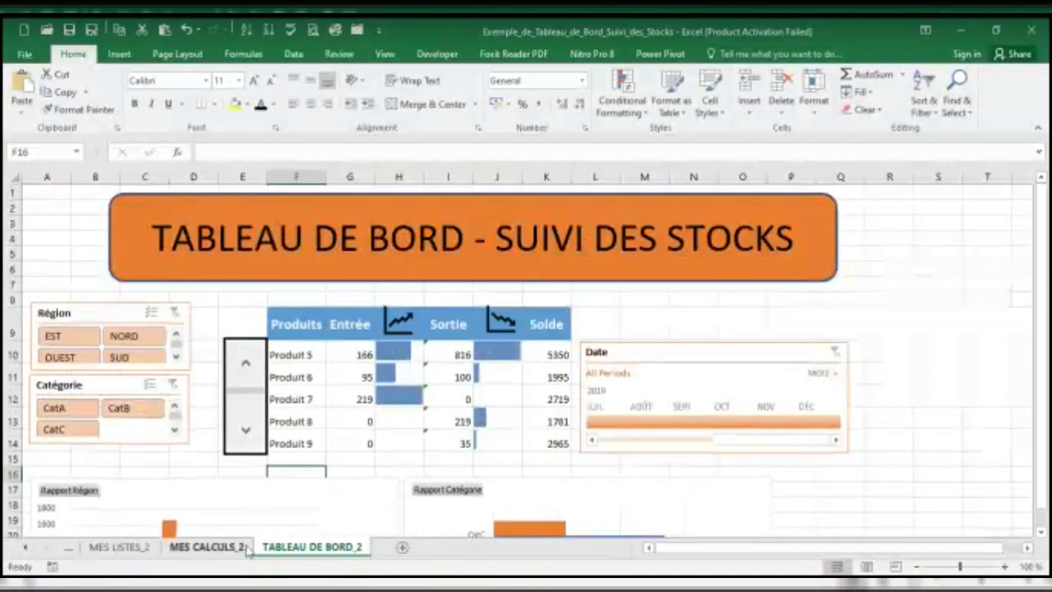
Look through the MES CALCULS_2 and MES LISTES_2 sheets and open the SOMMAIRE_2 sheet.
left_click(190, 552)
left_click(119, 547)
left_click(25, 547)
left_click(25, 547)
left_click(25, 549)
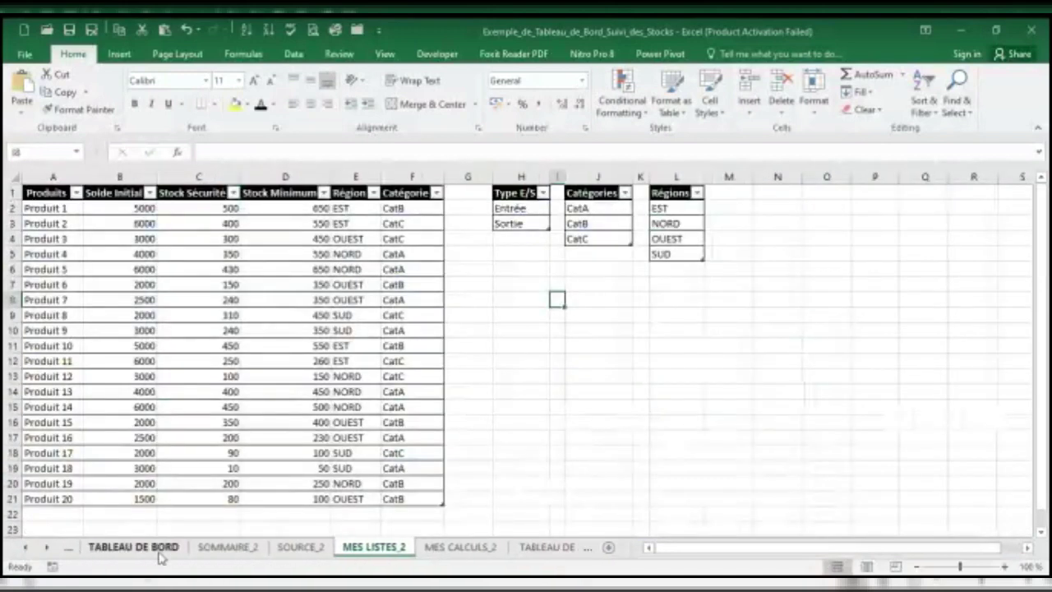
left_click(204, 547)
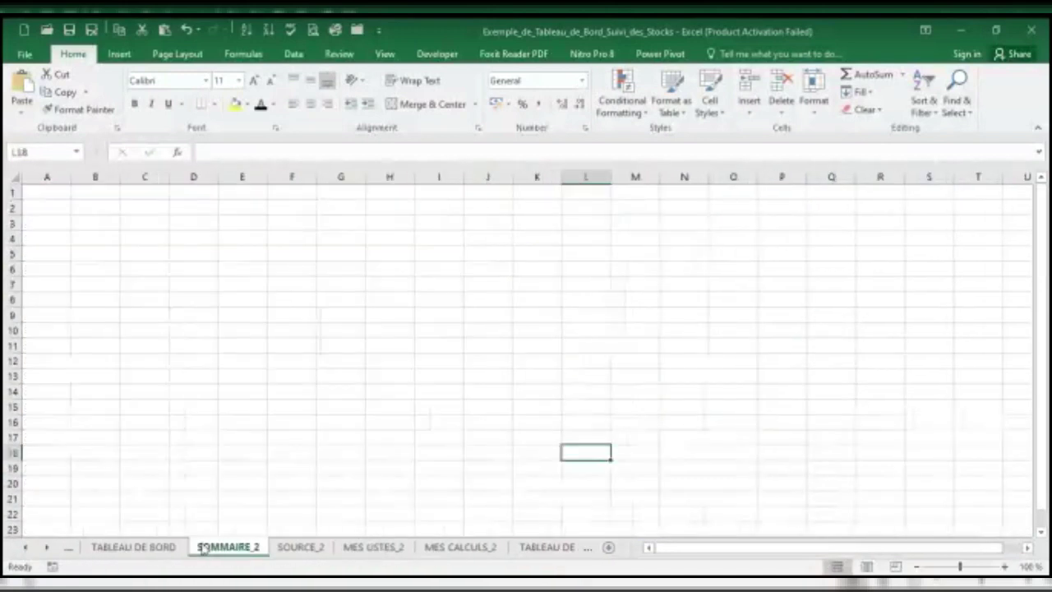
Open the original SOMMAIRE sheet and examine its title banner, navigation buttons and background picture.
left_click(25, 547)
left_click(25, 547)
left_click(25, 548)
left_click(26, 548)
left_click(112, 551)
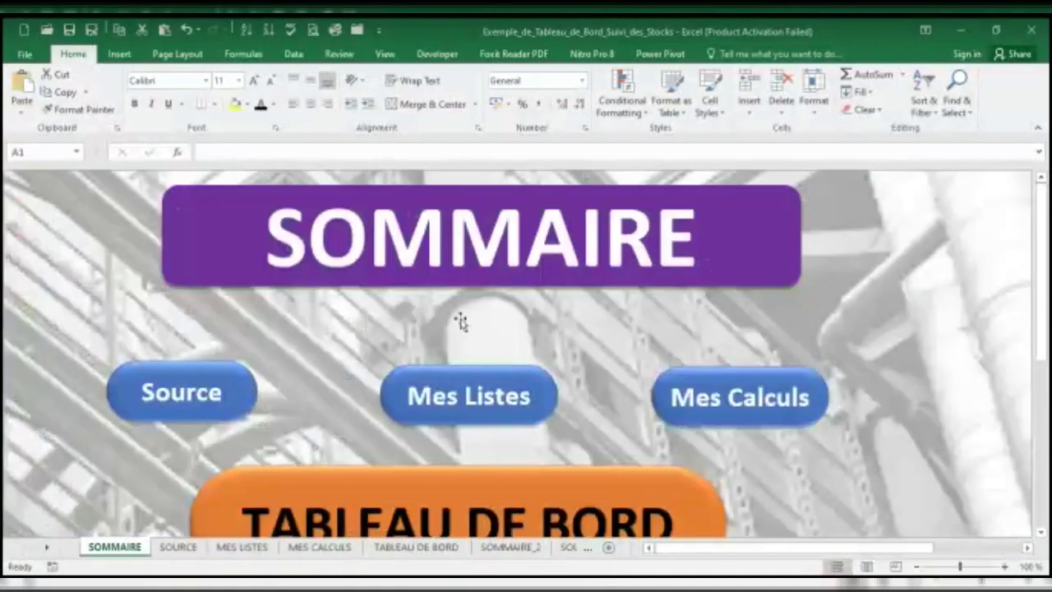
scroll(535, 404, "down", 2)
scroll(536, 413, "up", 2)
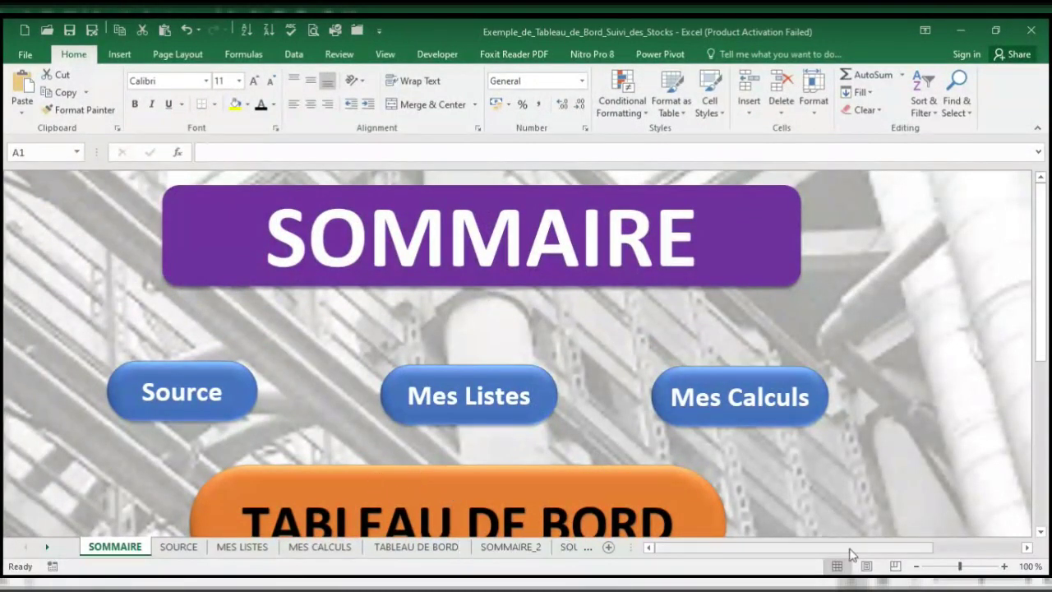
On the SOMMAIRE_2 sheet, draw a rounded rectangle banner about 27 cm wide and 4 cm high, and label it SOMMAIRE.
left_click(506, 549)
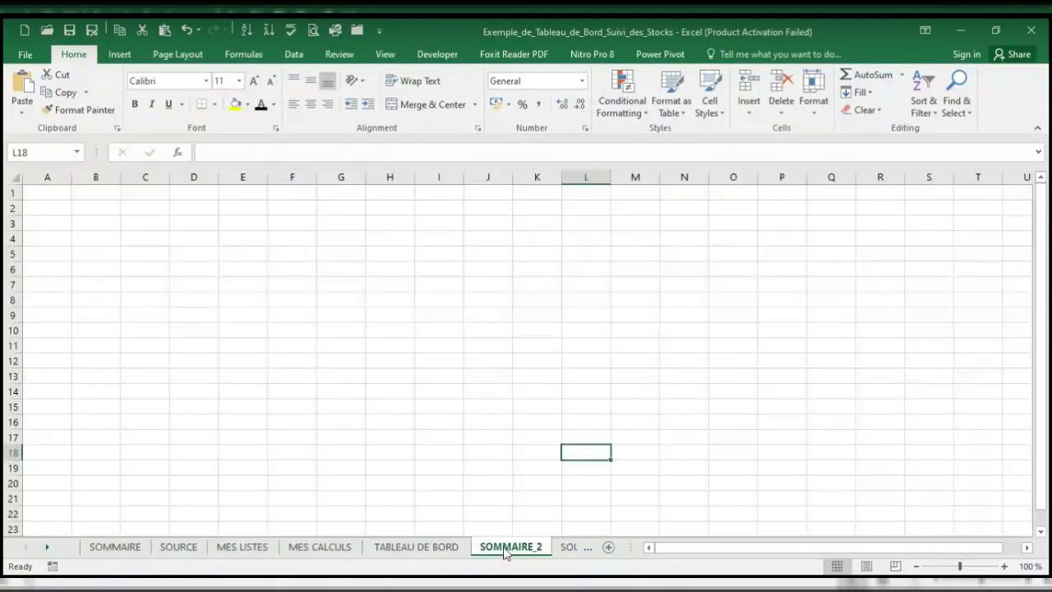
left_click(140, 56)
left_click(239, 75)
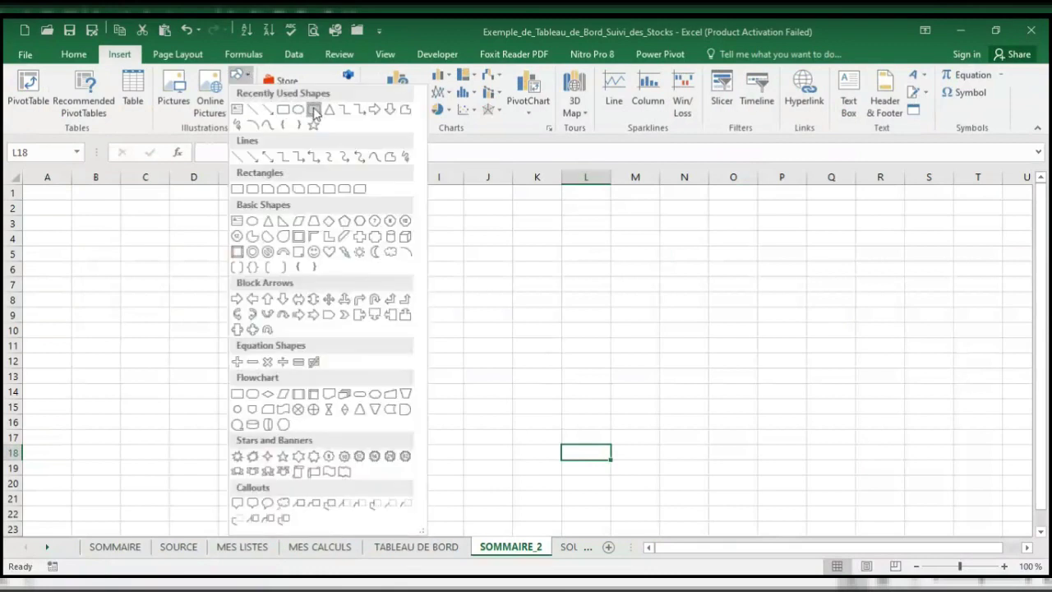
left_click(313, 112)
mouse_move(185, 205)
left_mouse_down()
mouse_move(194, 249)
mouse_move(601, 312)
mouse_move(960, 320)
left_mouse_up()
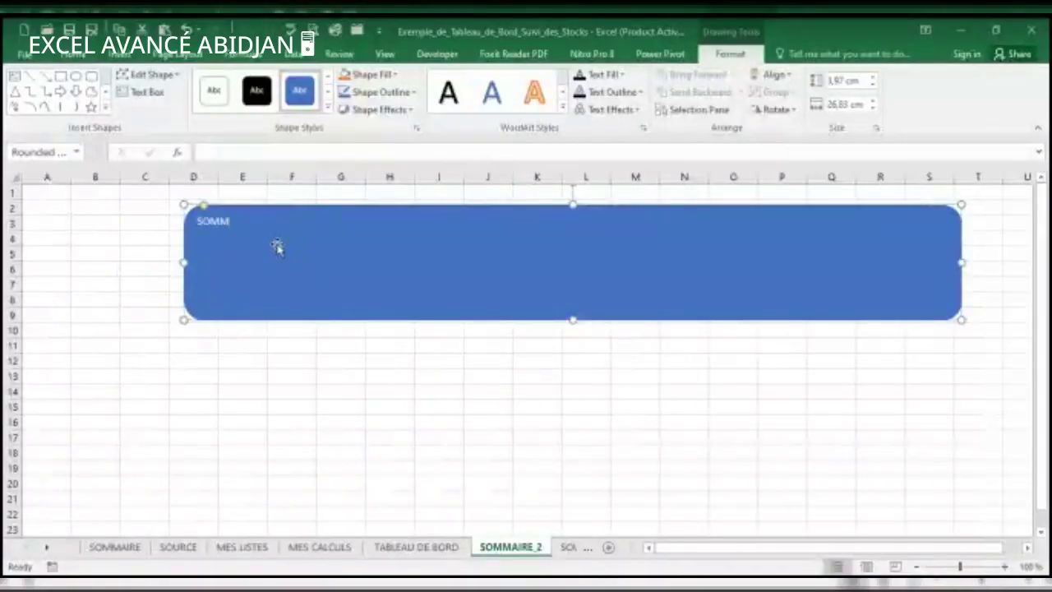
type("RE")
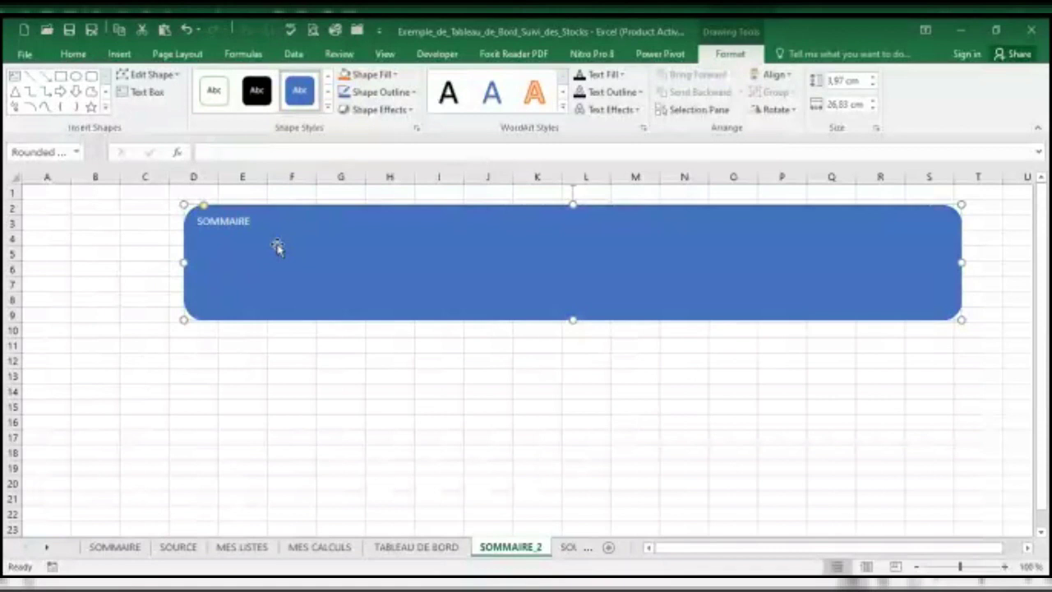
Centre the SOMMAIRE banner text horizontally and vertically, enlarge it to 88 pt and make it bold.
key("ctrl+a")
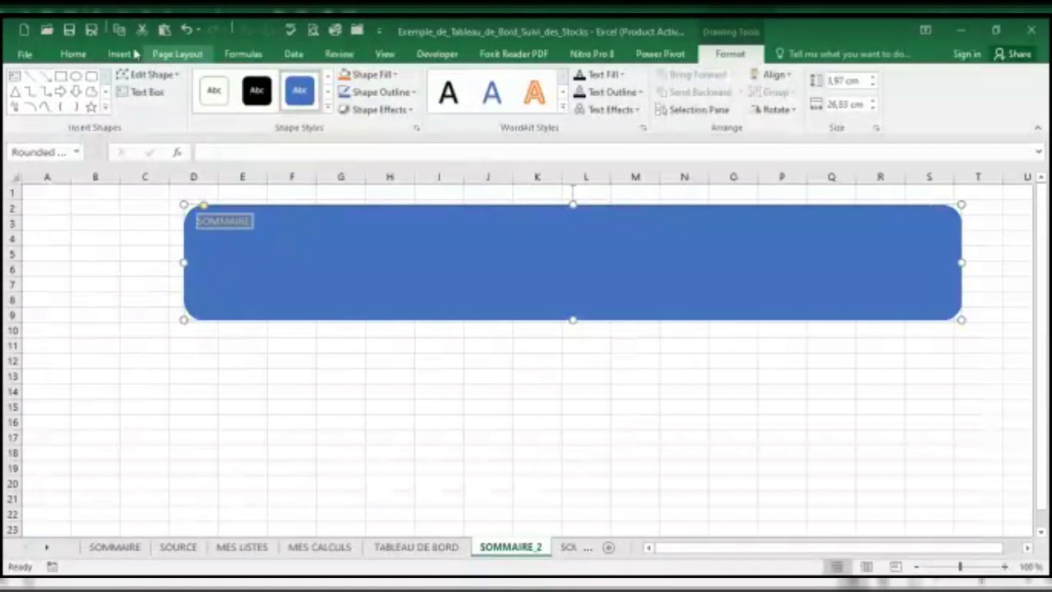
left_click(82, 58)
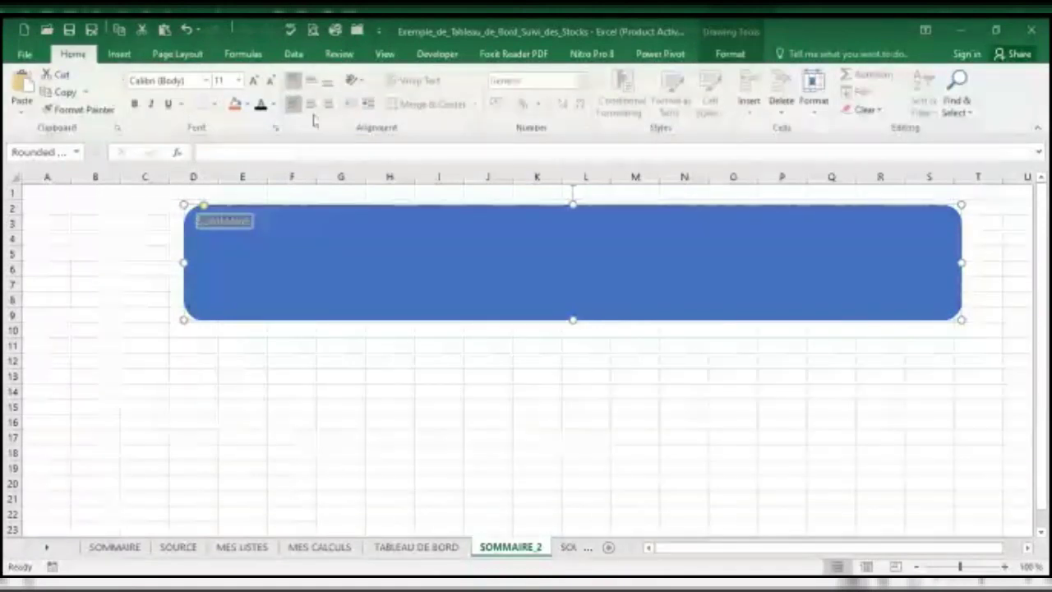
left_click(311, 105)
left_click(312, 79)
left_click(255, 79)
left_click(254, 80)
left_click(255, 79)
left_click(255, 80)
left_click(255, 80)
left_click(254, 80)
left_click(254, 80)
left_click(255, 80)
left_click(255, 80)
left_click(255, 80)
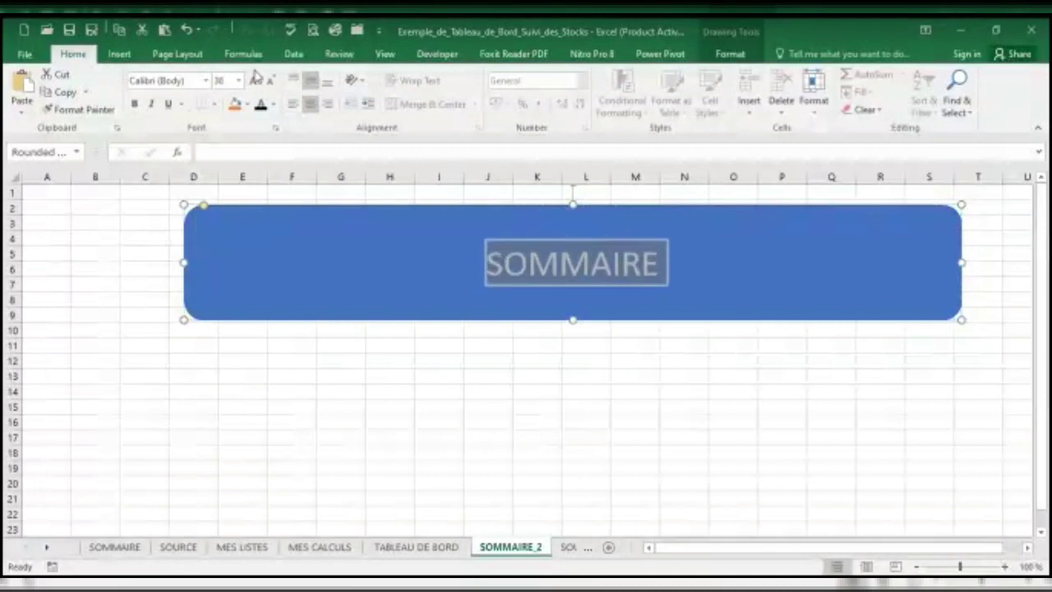
left_click(254, 80)
left_click(255, 79)
left_click(255, 80)
left_click(255, 80)
left_click(254, 80)
left_click(255, 80)
left_click(255, 80)
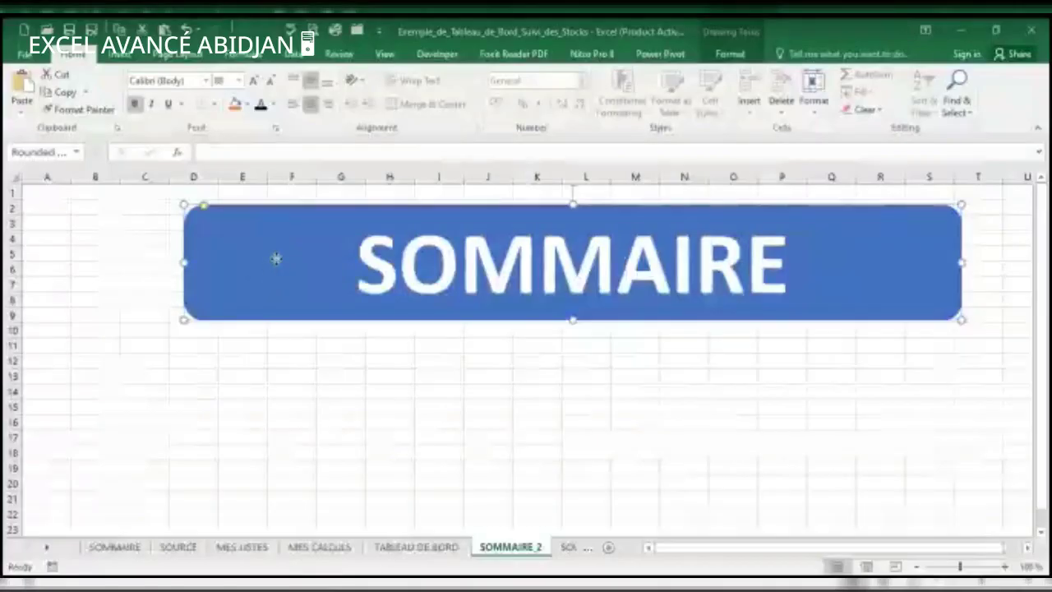
Fill the SOMMAIRE banner with the darkest blue theme shade.
right_click(278, 260)
left_click(326, 502)
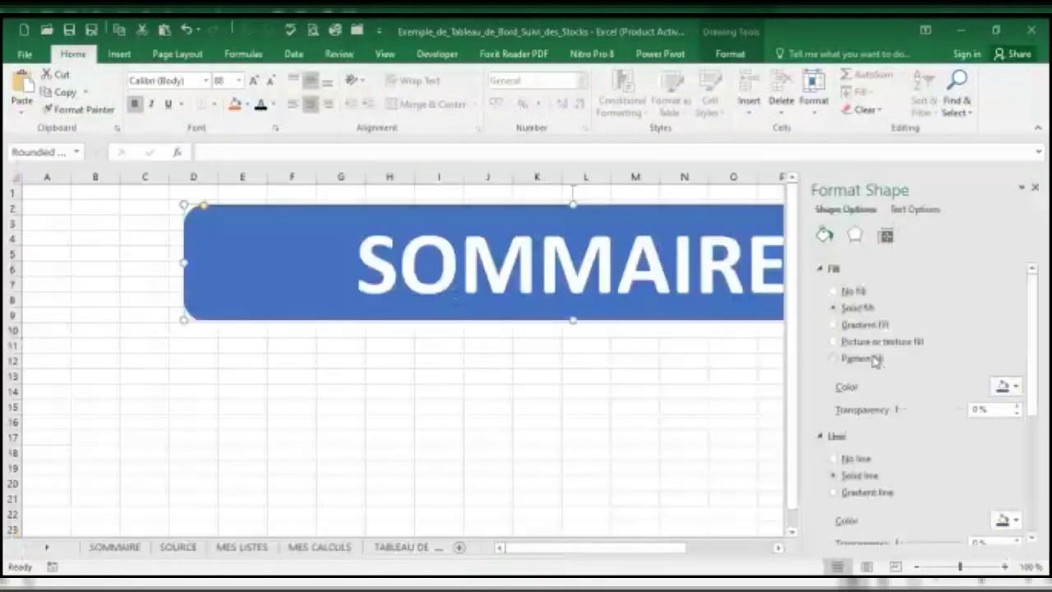
left_click(1021, 387)
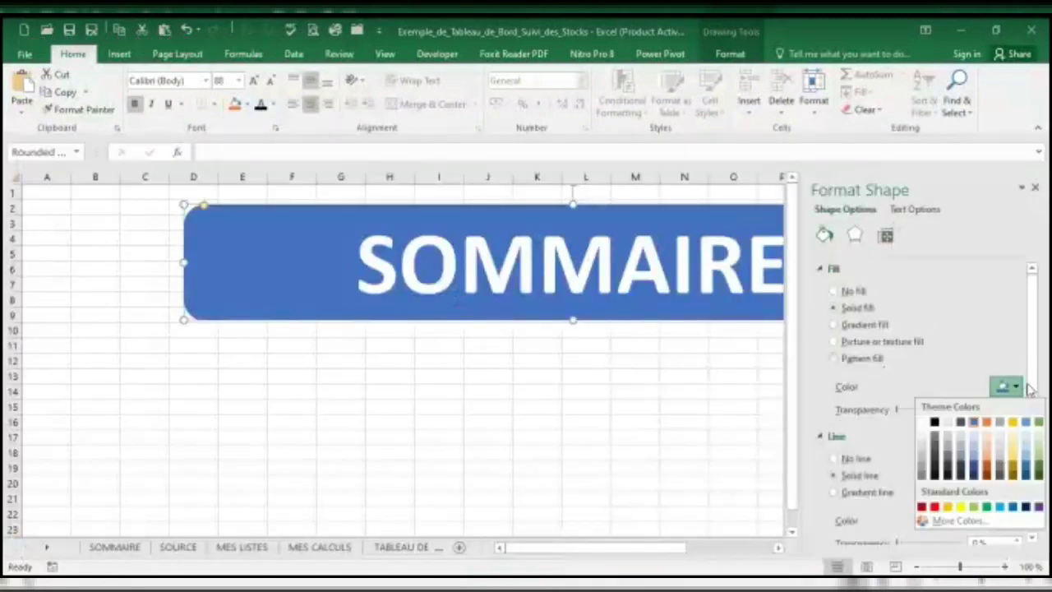
left_click(975, 477)
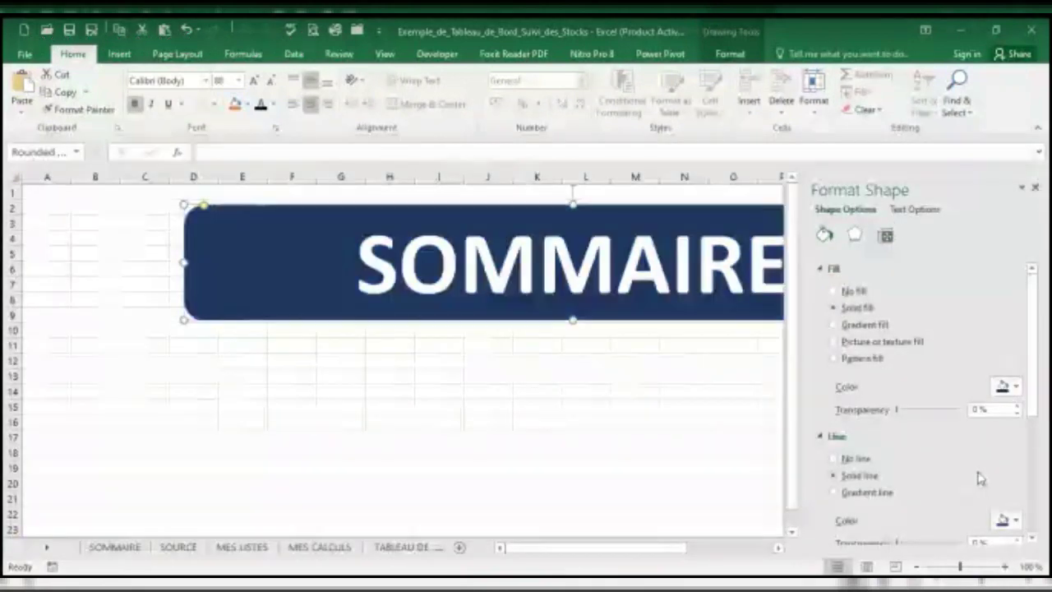
left_click(612, 350)
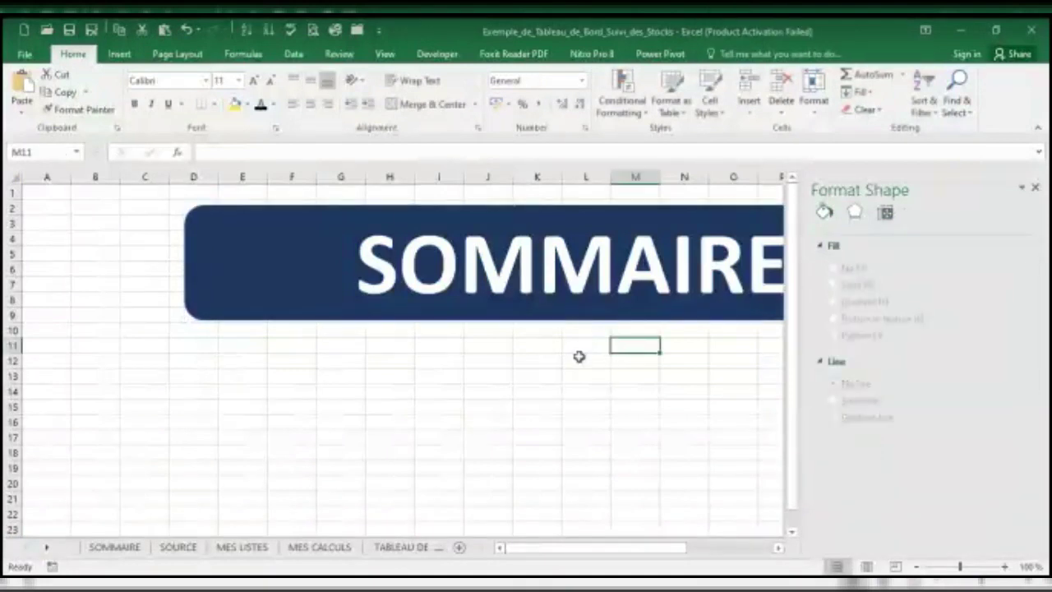
left_click(1036, 188)
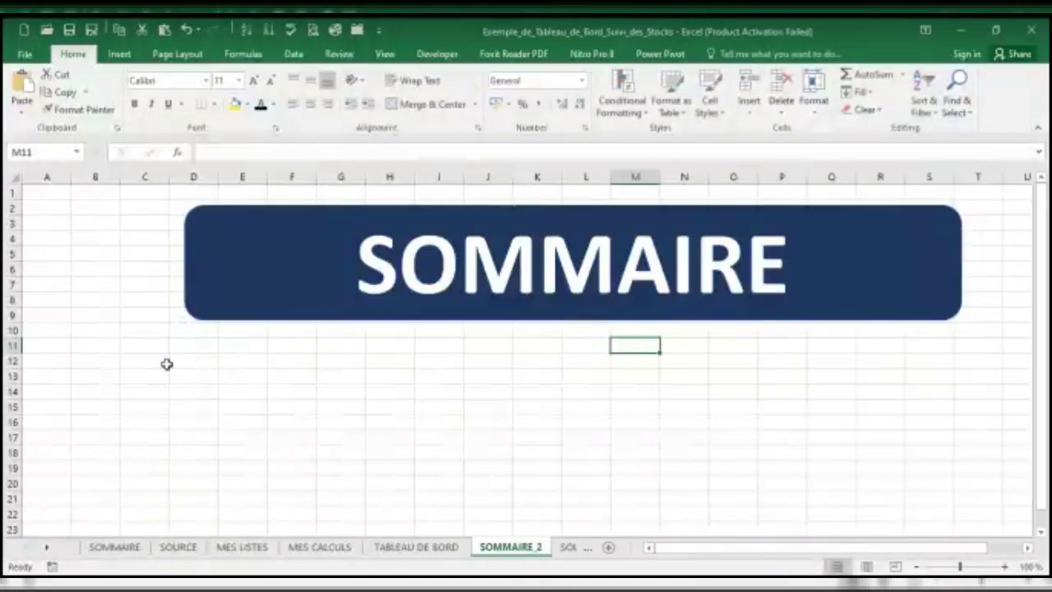
Draw a rounded rectangle about 5.7 cm wide and 2.1 cm high below the banner in columns D to G, and label it SOURCE.
left_click(120, 54)
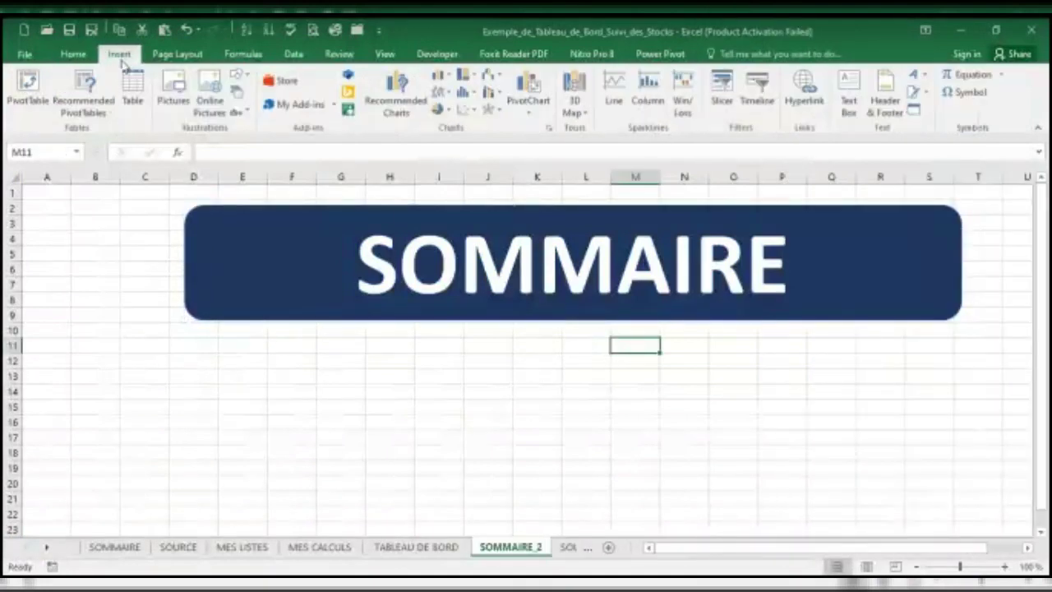
left_click(240, 75)
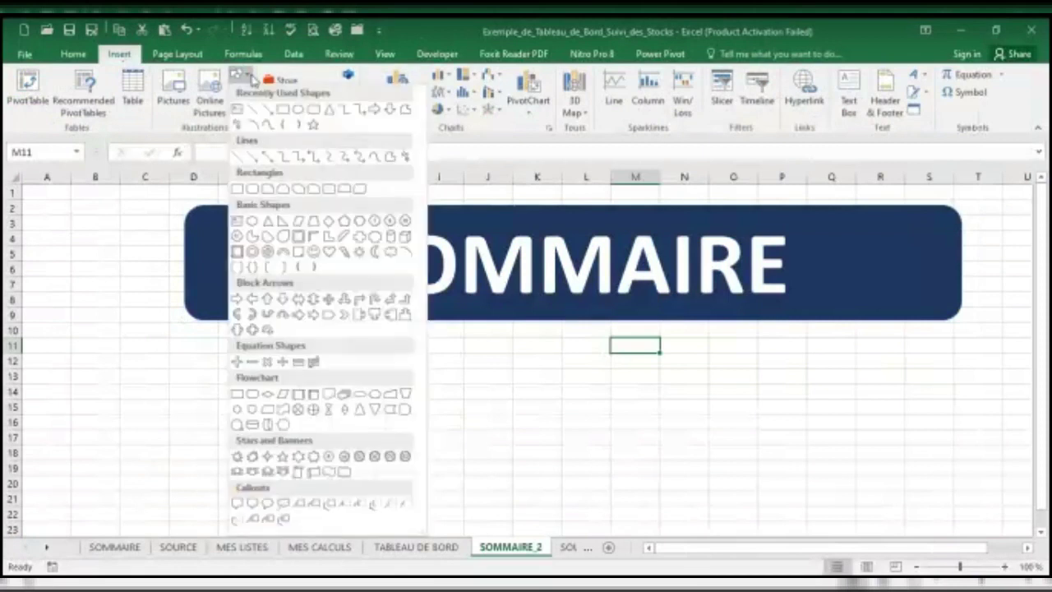
left_click(314, 109)
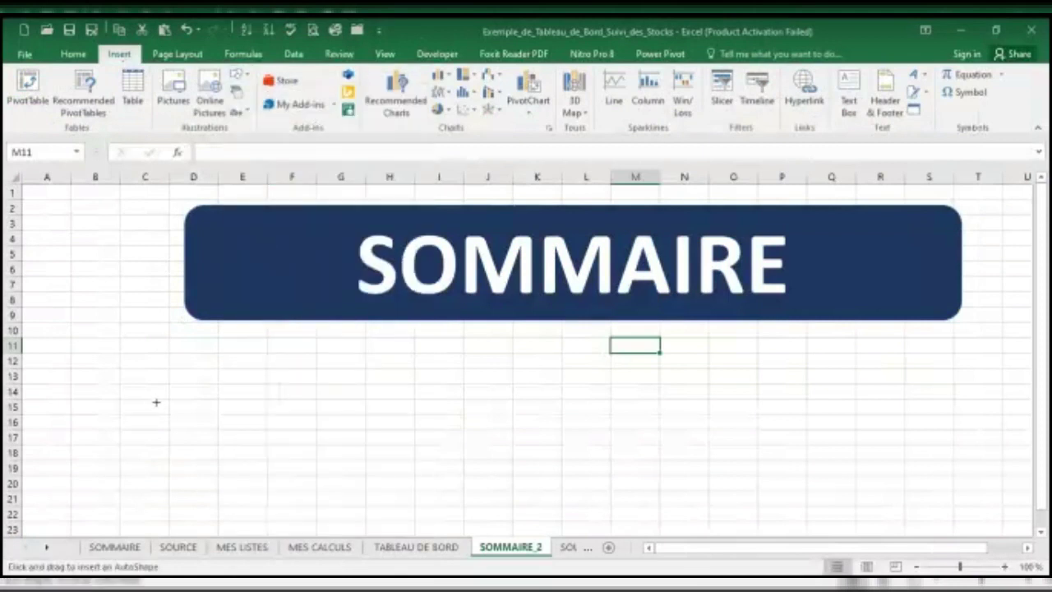
mouse_move(176, 411)
left_mouse_down()
mouse_move(204, 468)
mouse_move(337, 475)
left_mouse_up()
type("SOURCE")
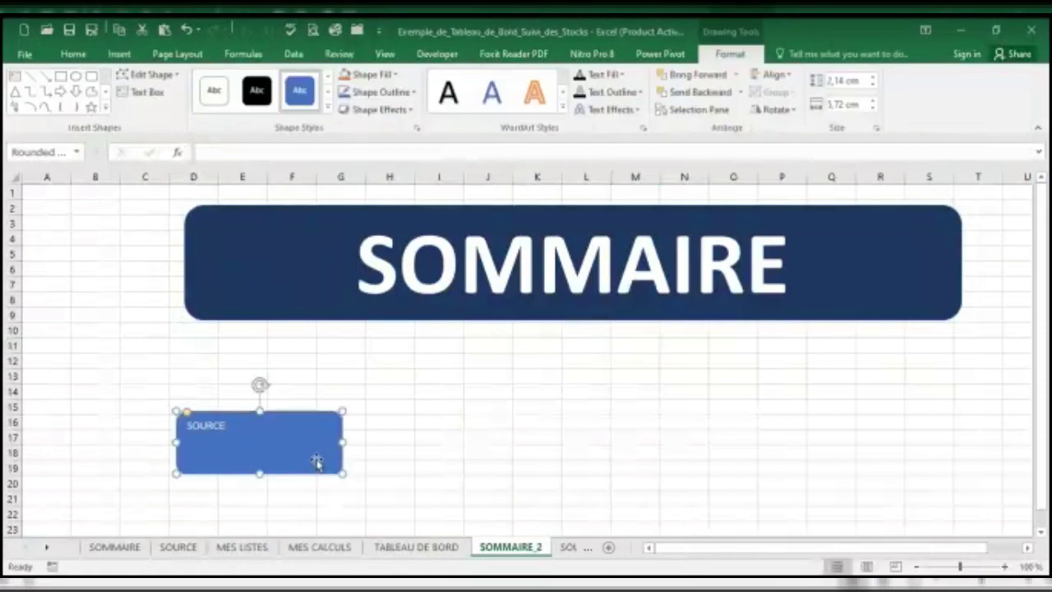
Centre the SOURCE button text both ways, enlarge it to 36 pt and make it bold.
key("ctrl+a")
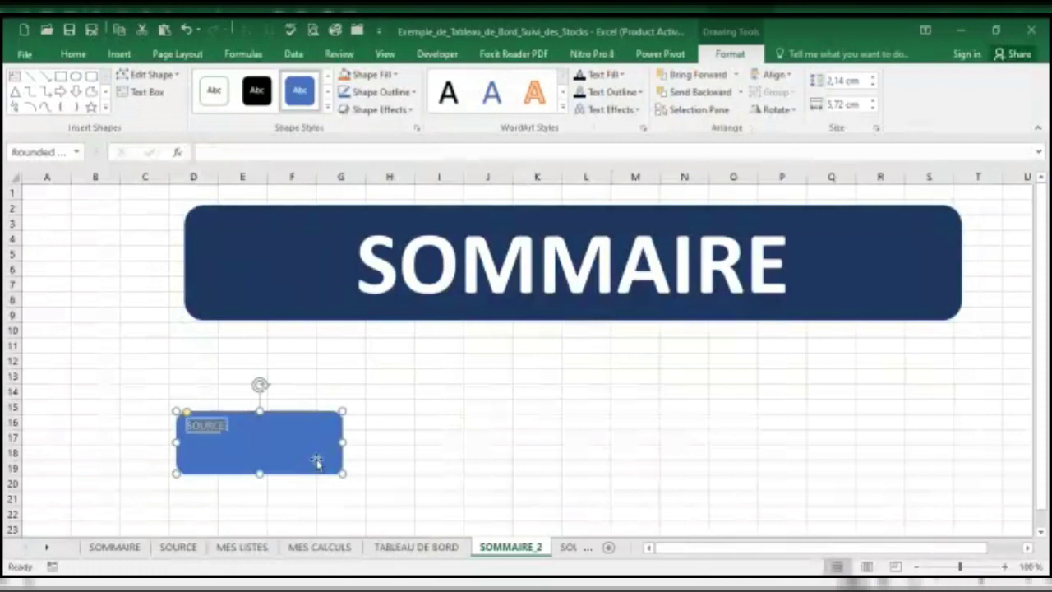
left_click(73, 54)
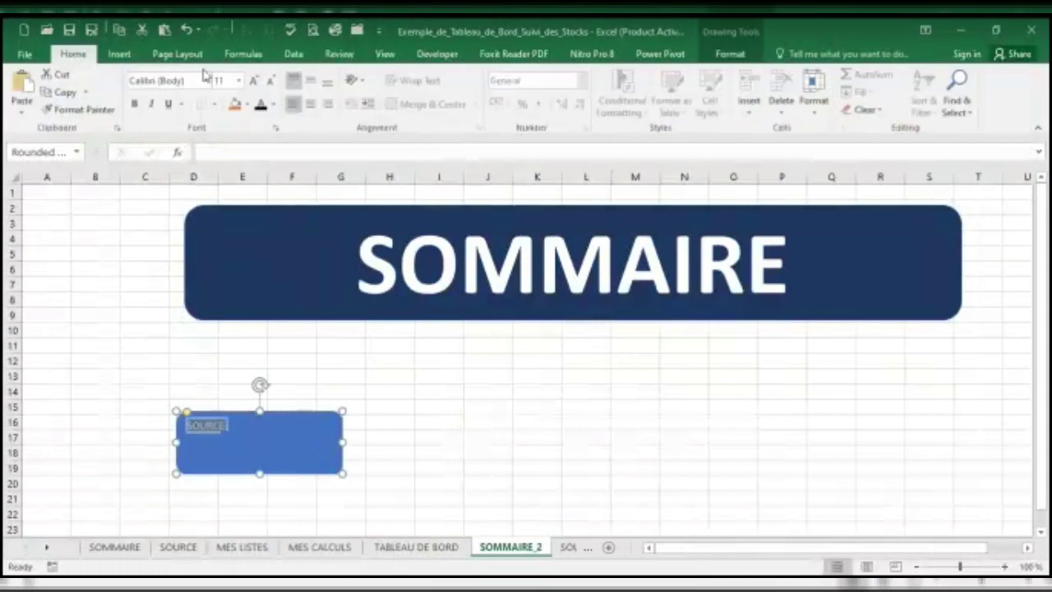
left_click(310, 79)
left_click(312, 104)
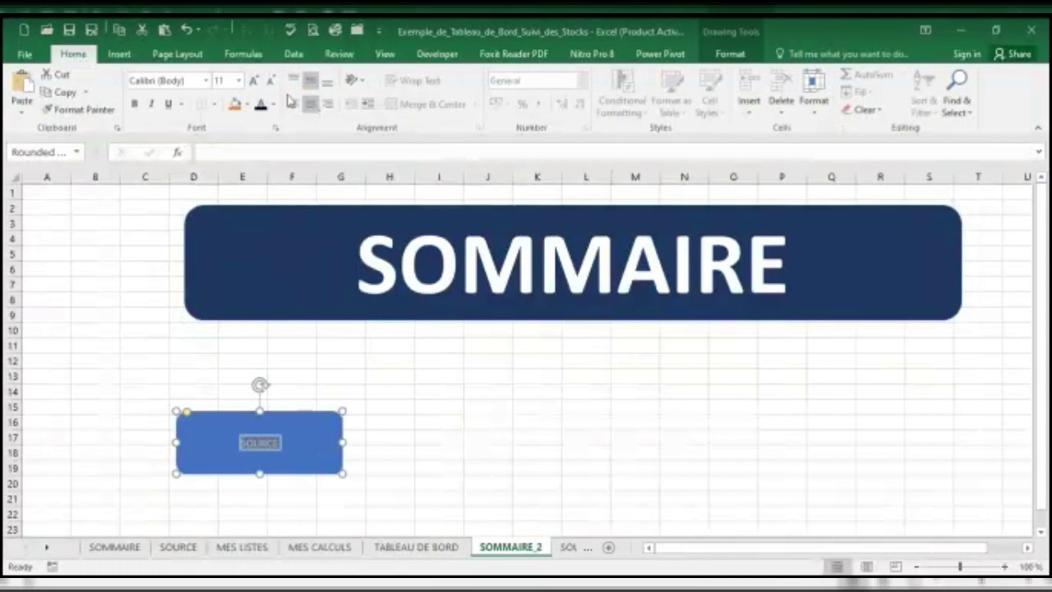
left_click(254, 80)
left_click(254, 79)
left_click(254, 80)
left_click(254, 80)
left_click(255, 80)
left_click(254, 80)
left_click(254, 79)
left_click(135, 104)
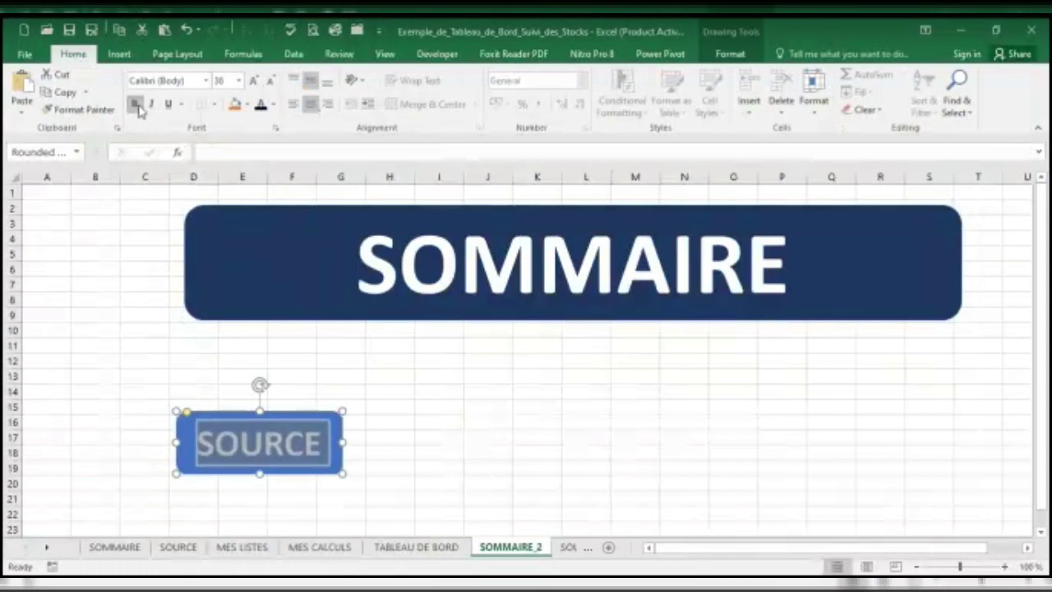
left_click(403, 434)
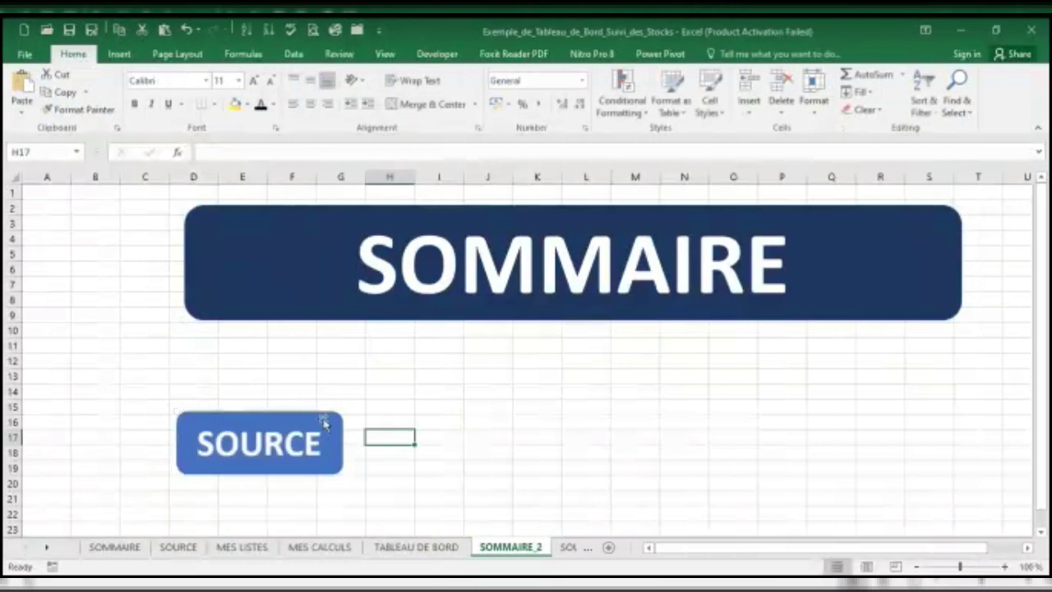
Duplicate the SOURCE button twice and spread the copies out beside the original, beneath the banner.
left_click(325, 412)
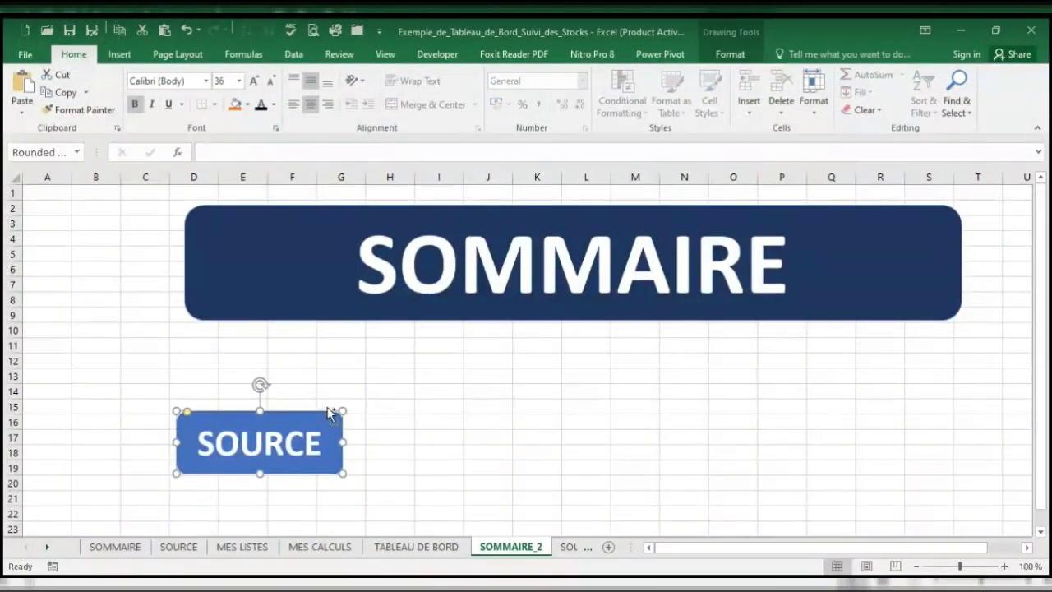
key("ctrl+v")
left_click_drag(397, 433, 408, 444)
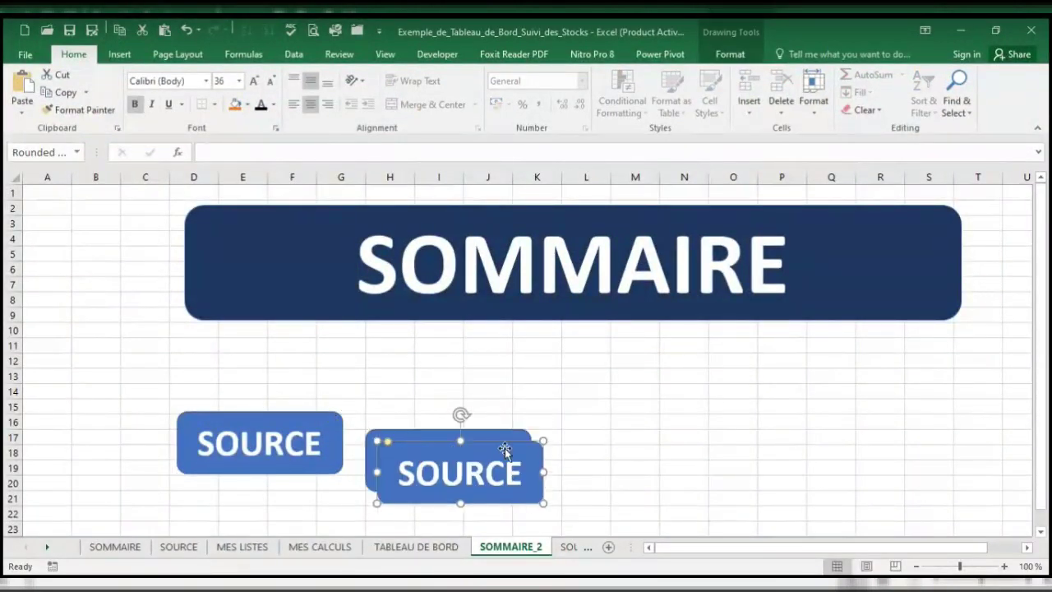
left_click_drag(520, 443, 829, 463)
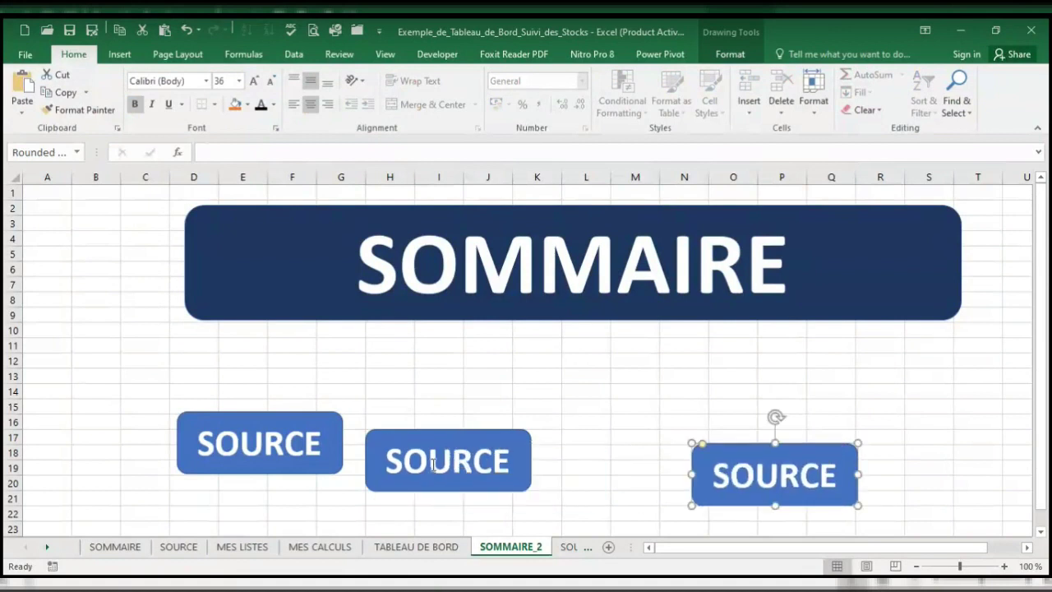
left_click_drag(500, 434, 535, 427)
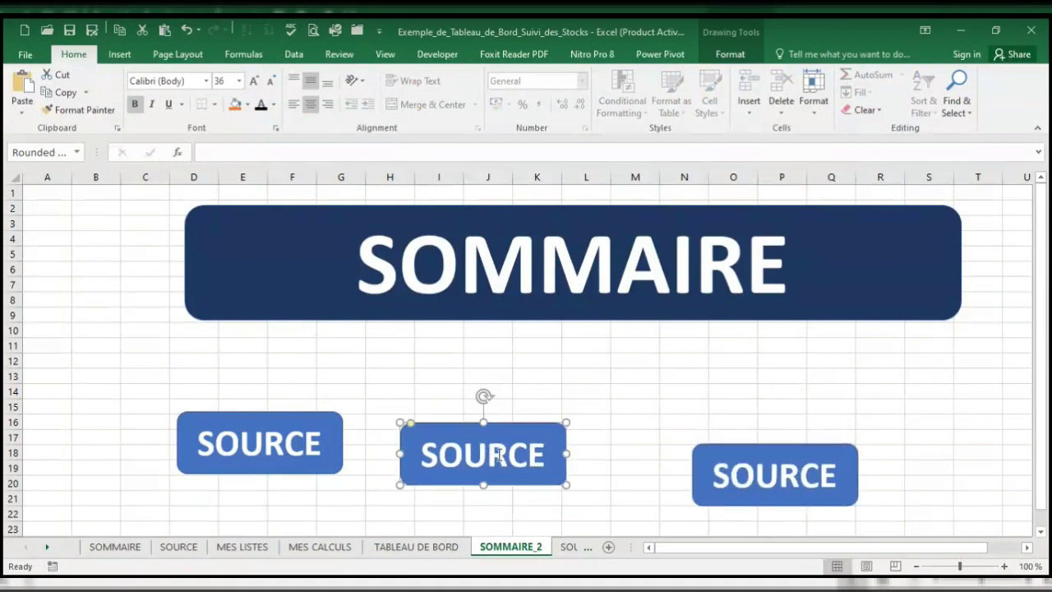
Relabel the middle button copy MES LISTES and widen it so the label fits on one line.
double_click(497, 454)
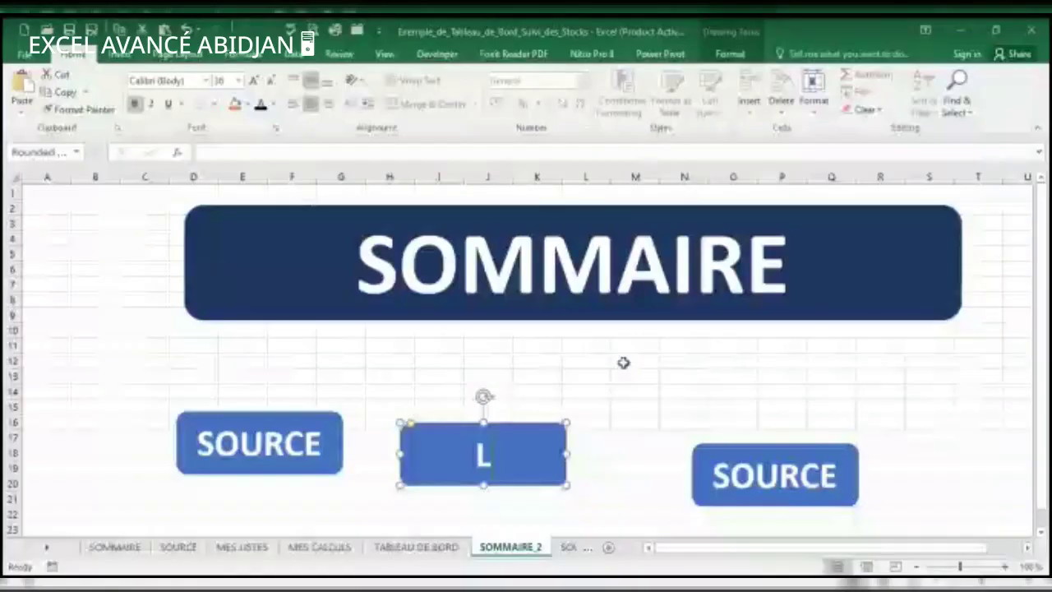
key("BackSpace")
type("M")
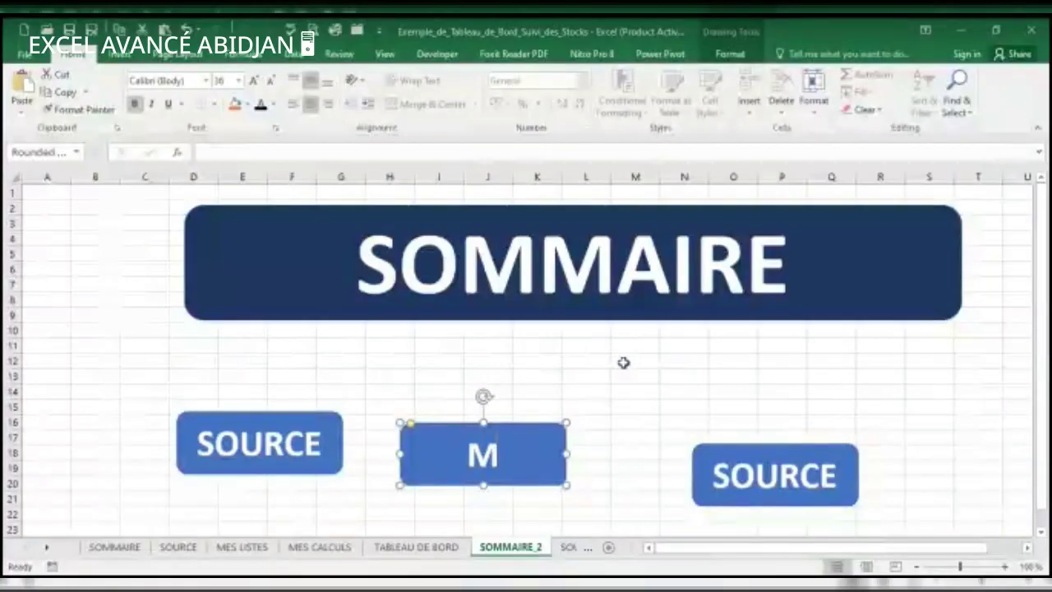
type("ES LIS")
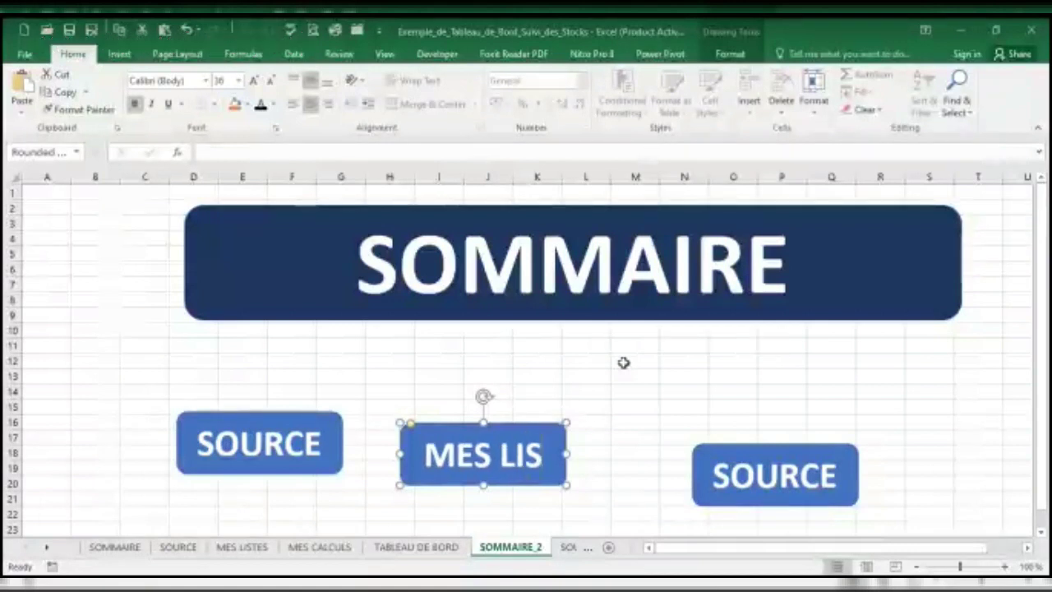
type("TES")
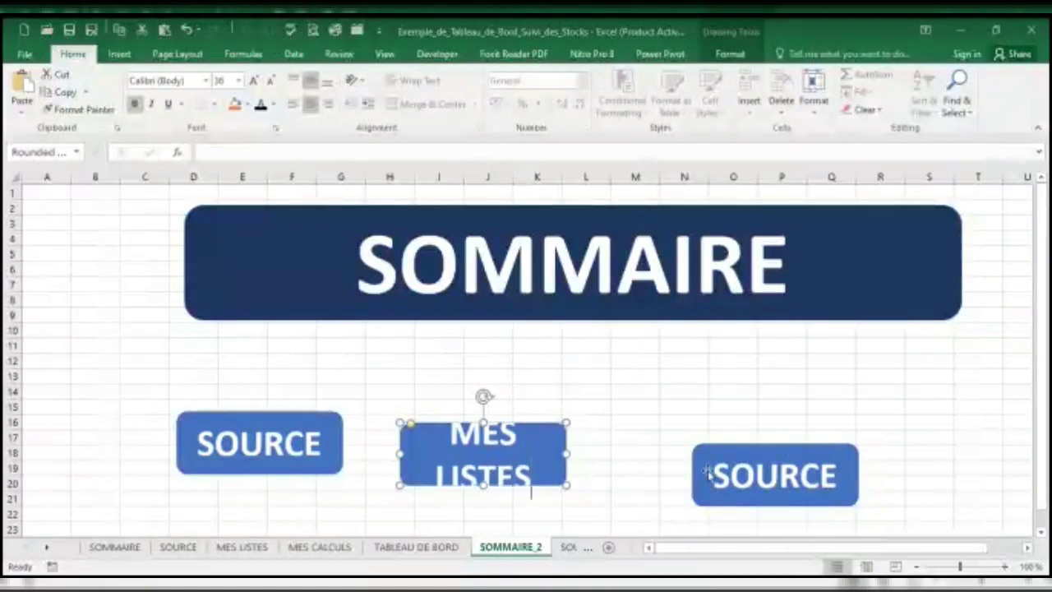
key("BackSpace")
key("BackSpace")
key("BackSpace")
key("BackSpace")
key("BackSpace")
key("BackSpace")
left_click_drag(567, 453, 606, 457)
Relabel the third button MES CALCULS and widen it on both sides so the label fits on one line.
double_click(743, 469)
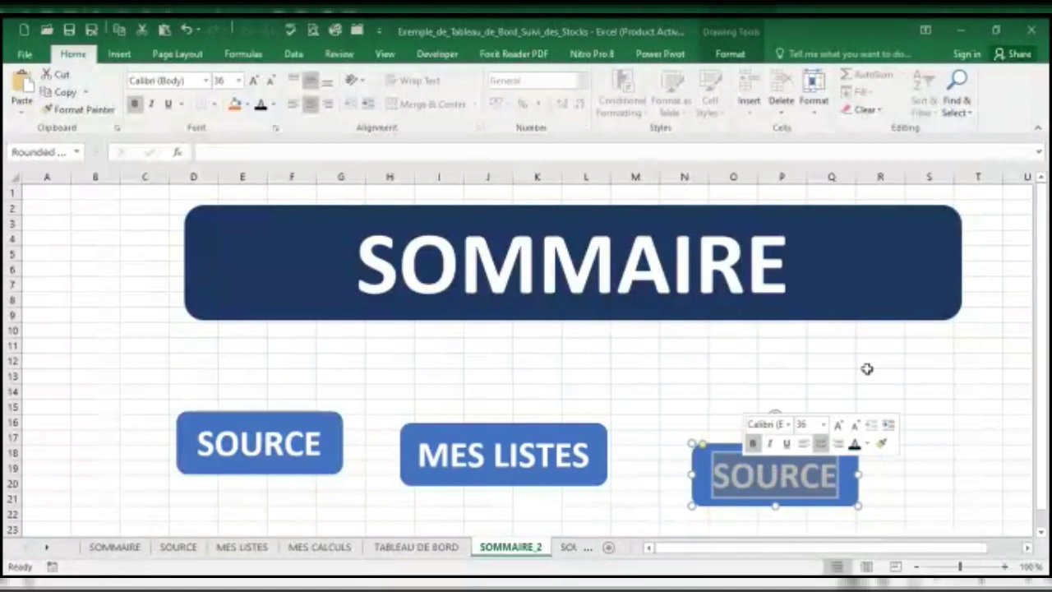
type("MES CALCULS")
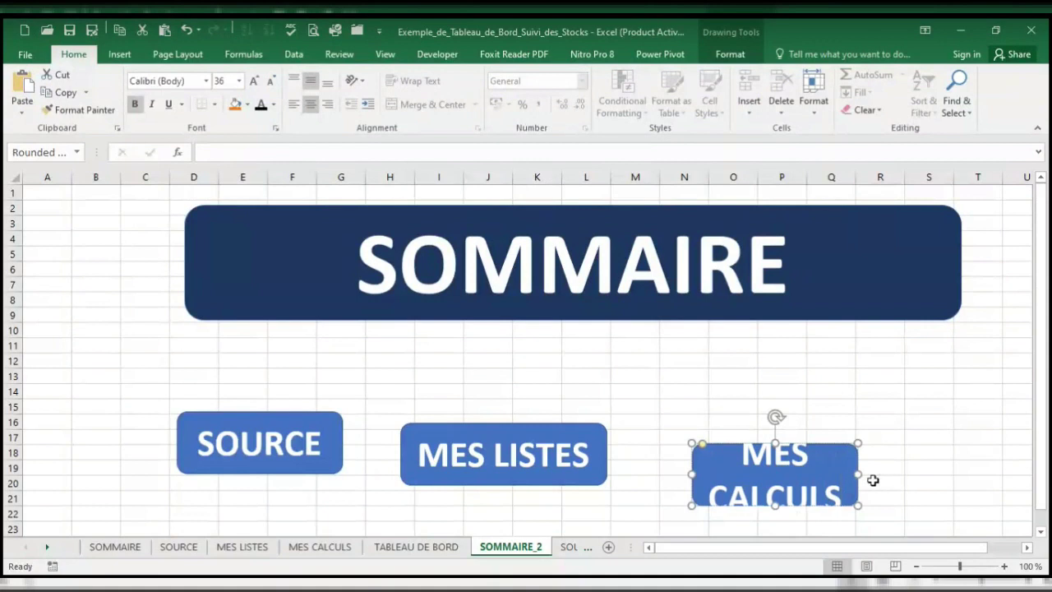
left_click_drag(859, 474, 915, 474)
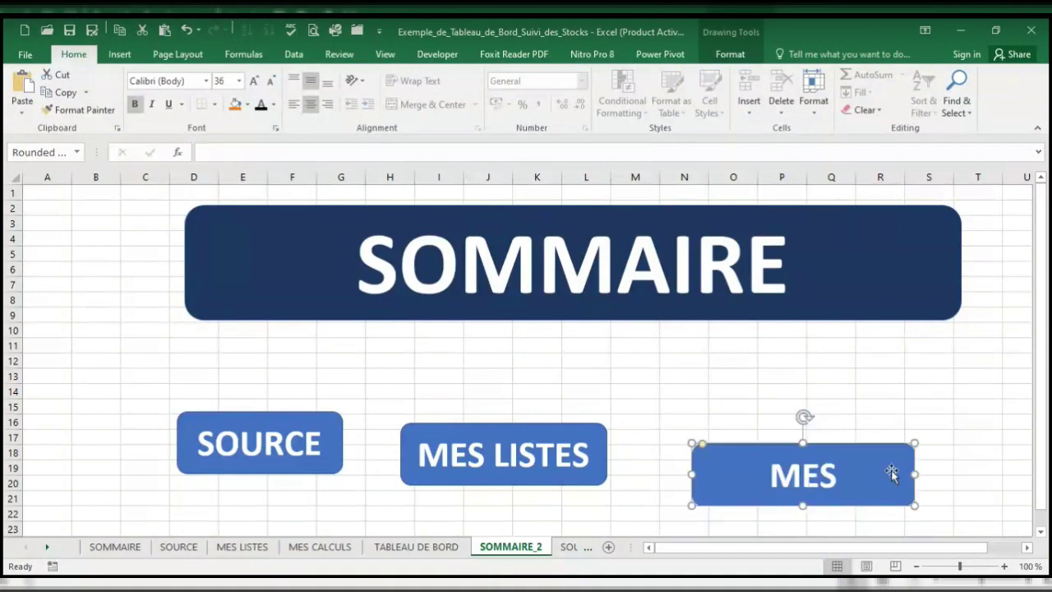
left_click_drag(692, 474, 662, 474)
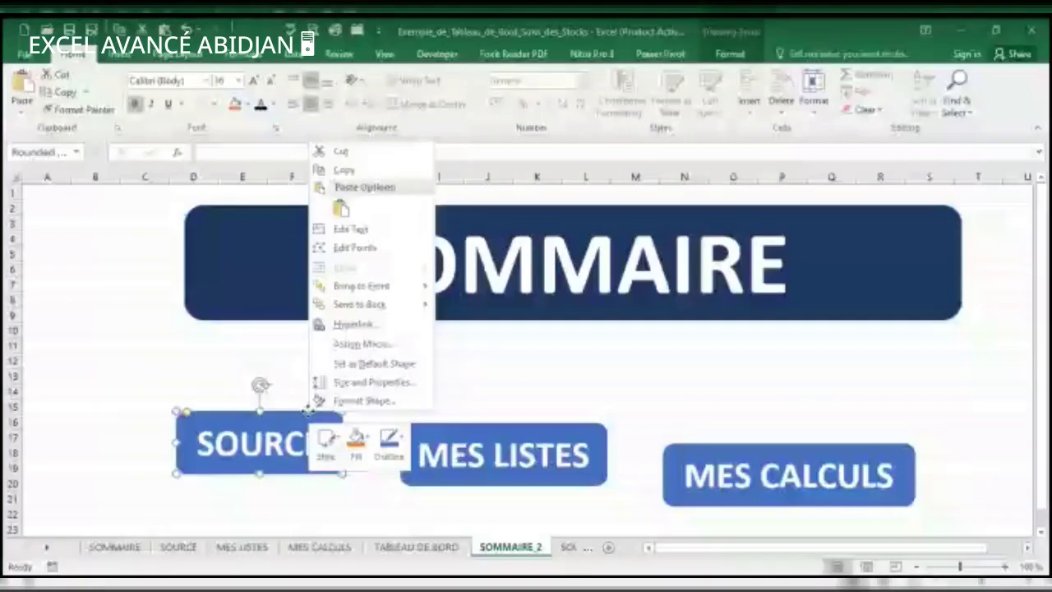
Give the SOURCE button a light blue outline and a standard green fill.
left_click(362, 400)
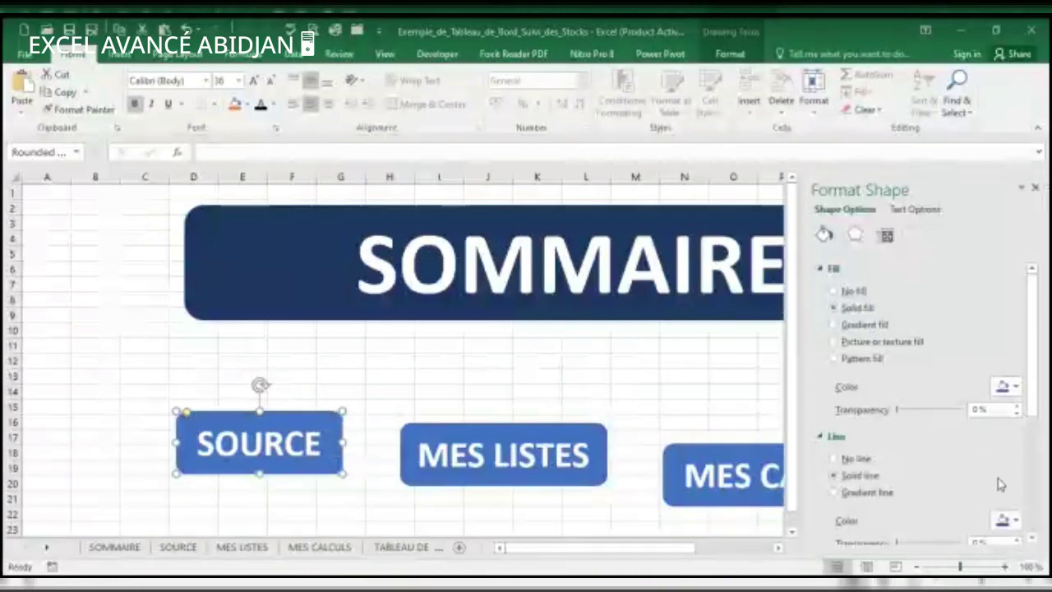
left_click(1017, 520)
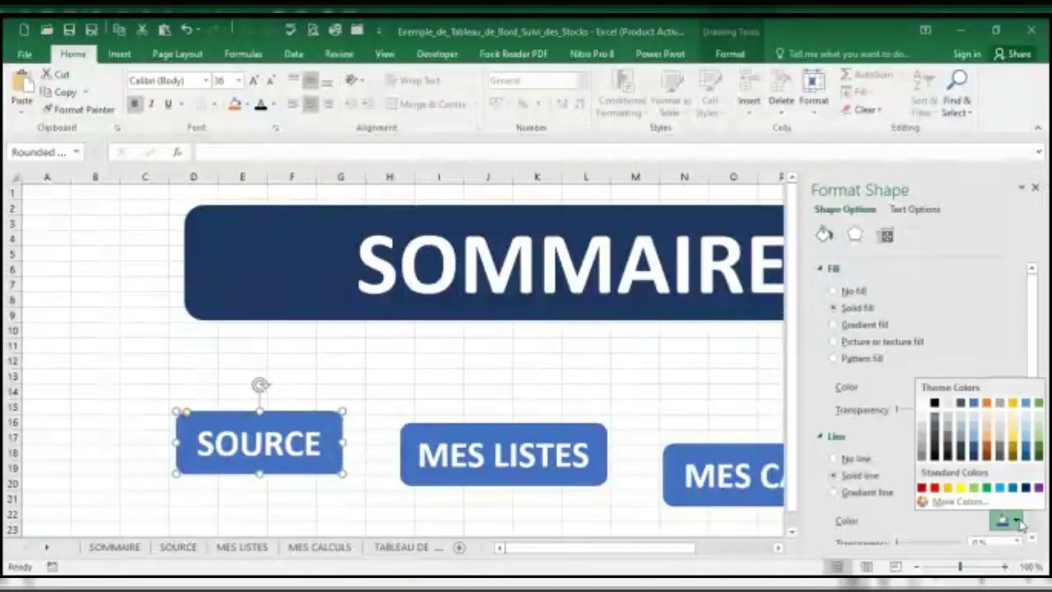
left_click(1001, 489)
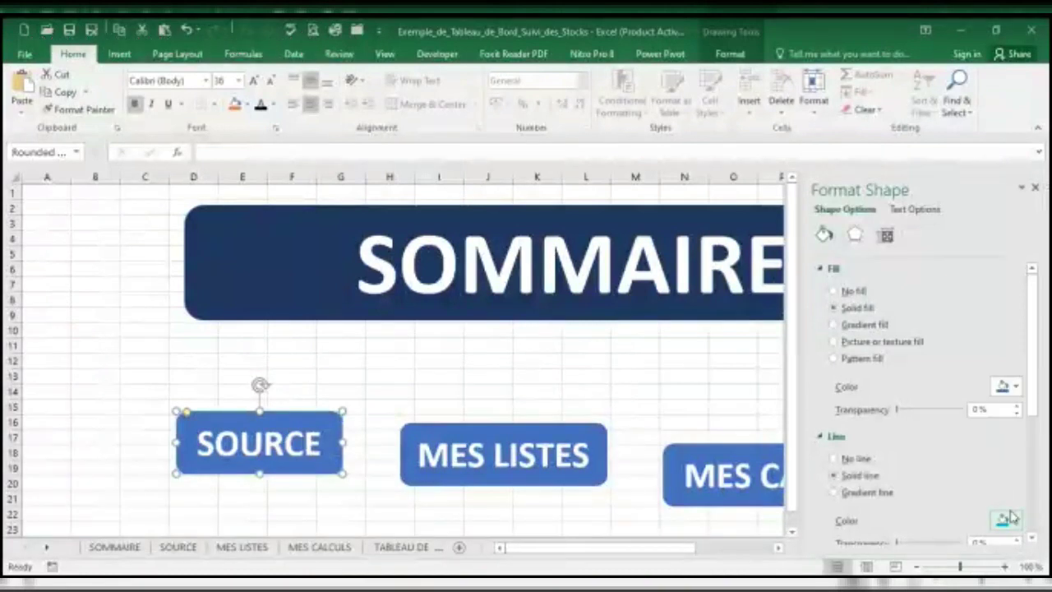
left_click_drag(1037, 403, 1036, 452)
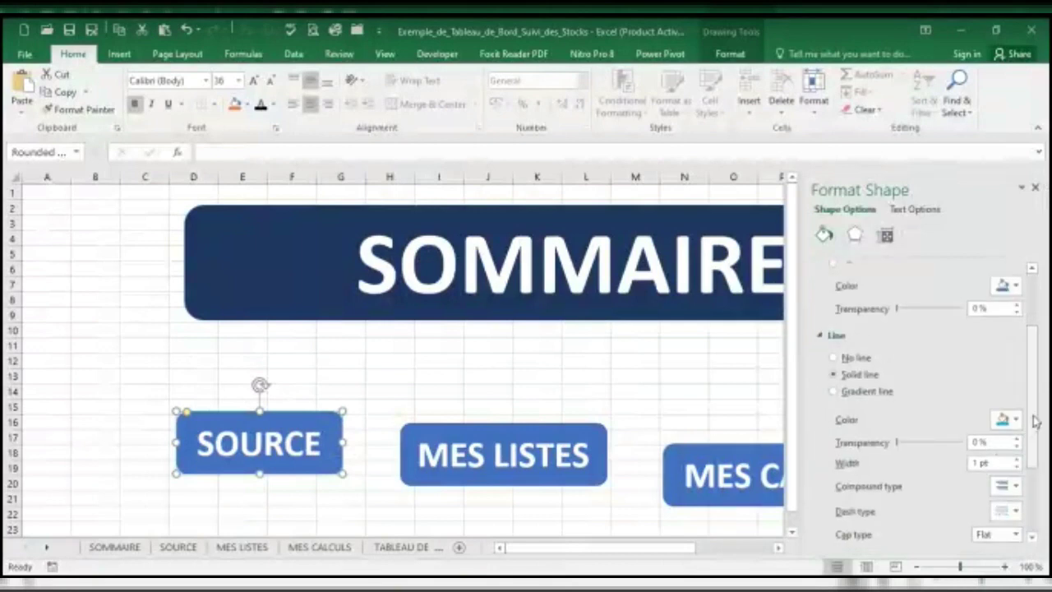
left_click_drag(1033, 417, 1042, 361)
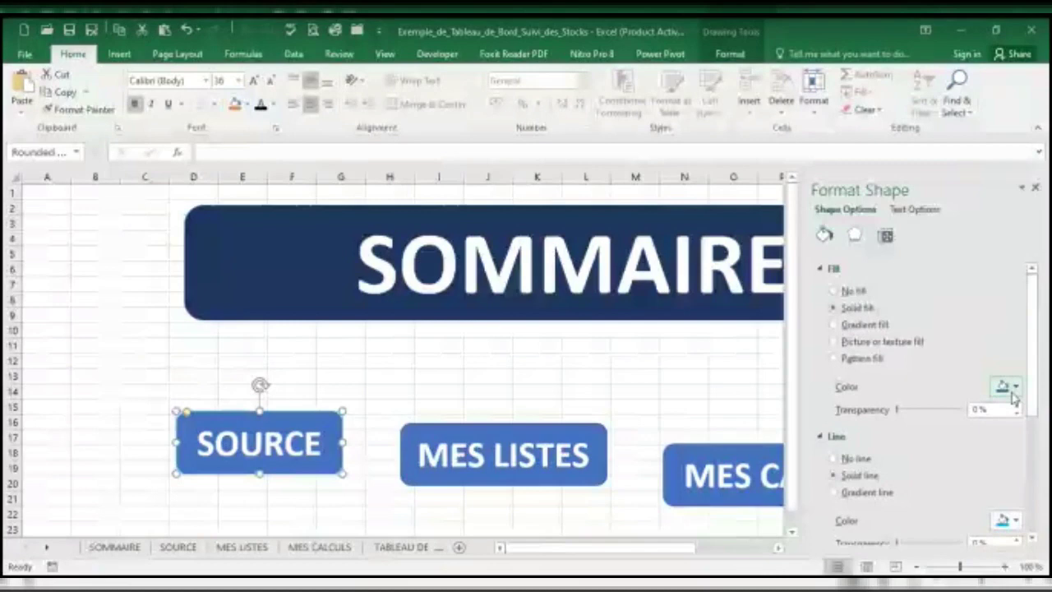
left_click(1017, 386)
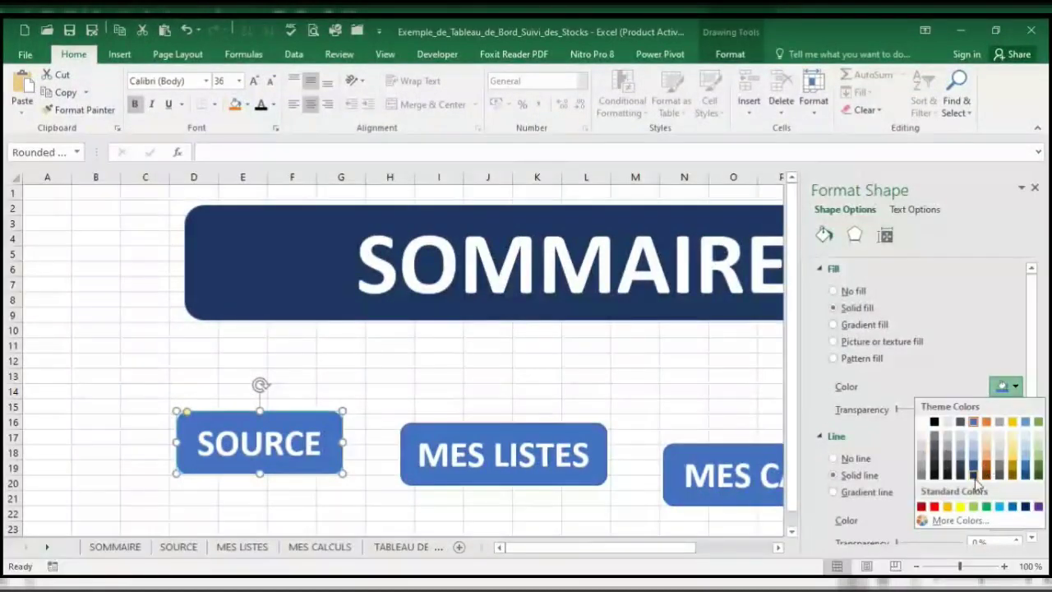
left_click(986, 507)
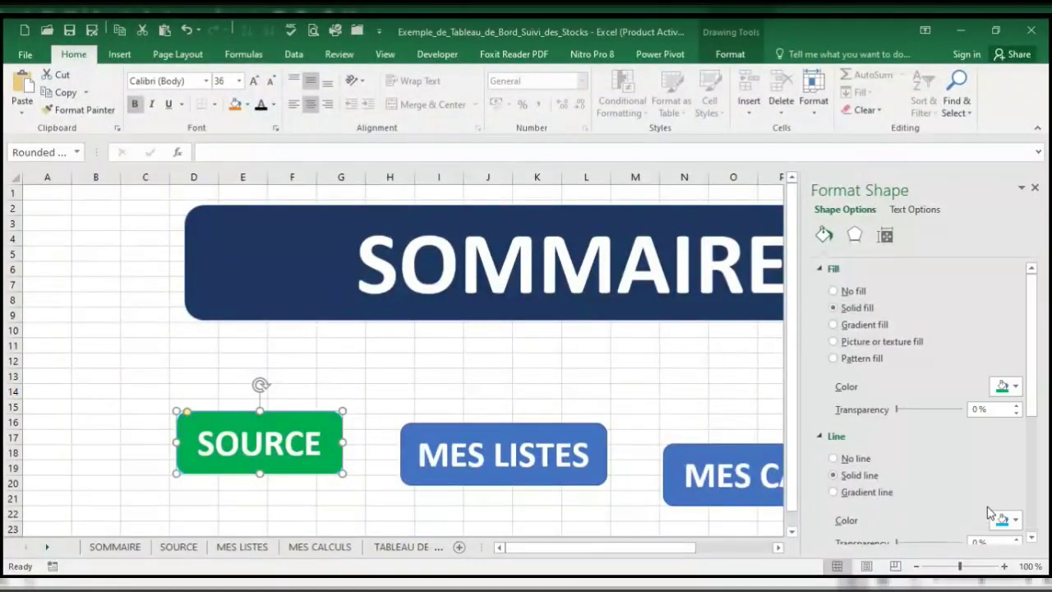
Change the fill colour of the MES LISTES button to standard light blue.
left_click(497, 424)
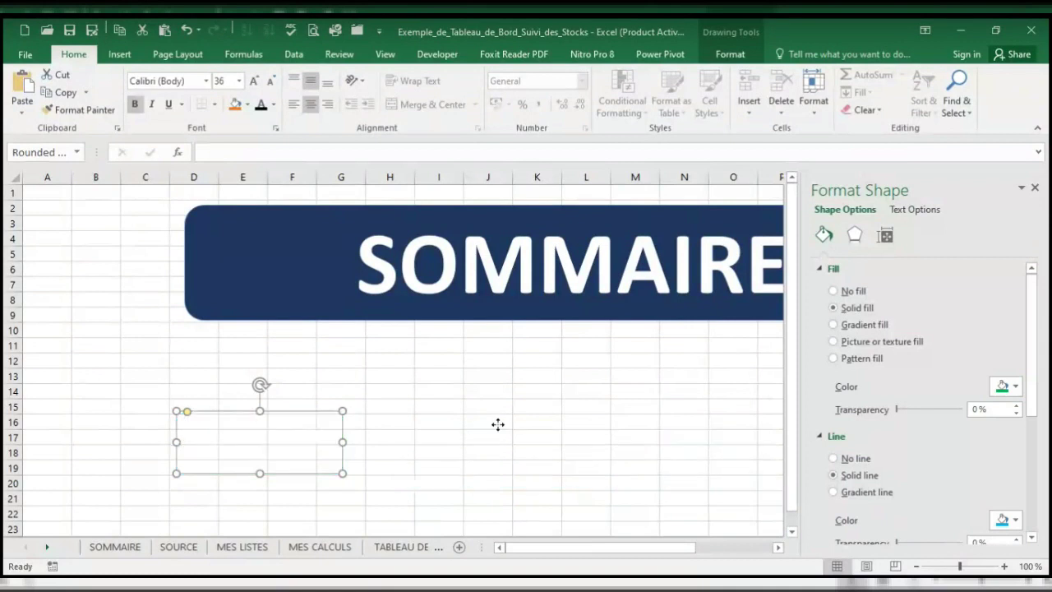
left_click(1017, 387)
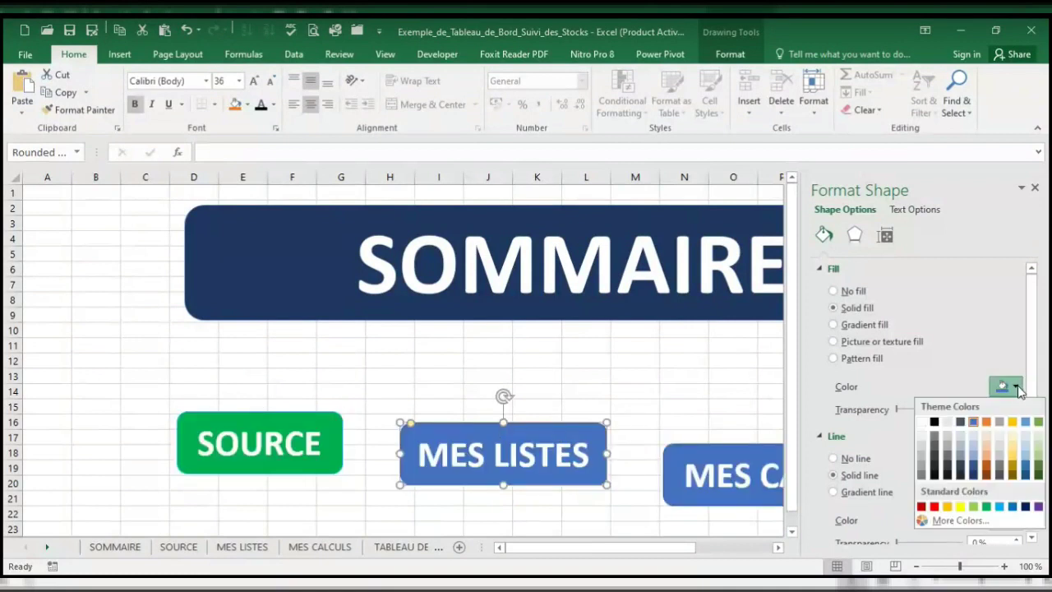
left_click(974, 507)
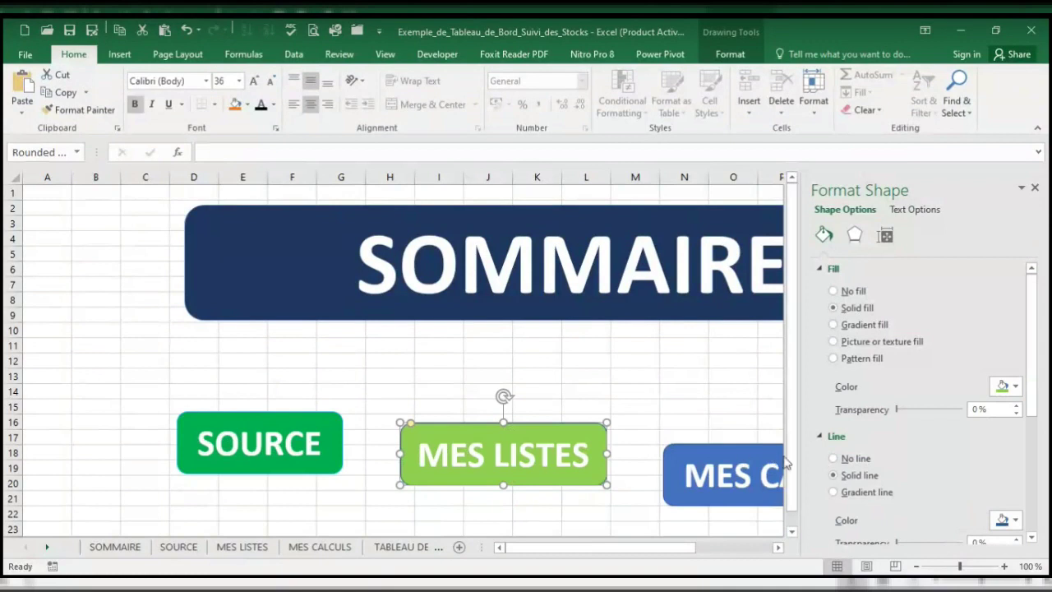
left_click(1016, 387)
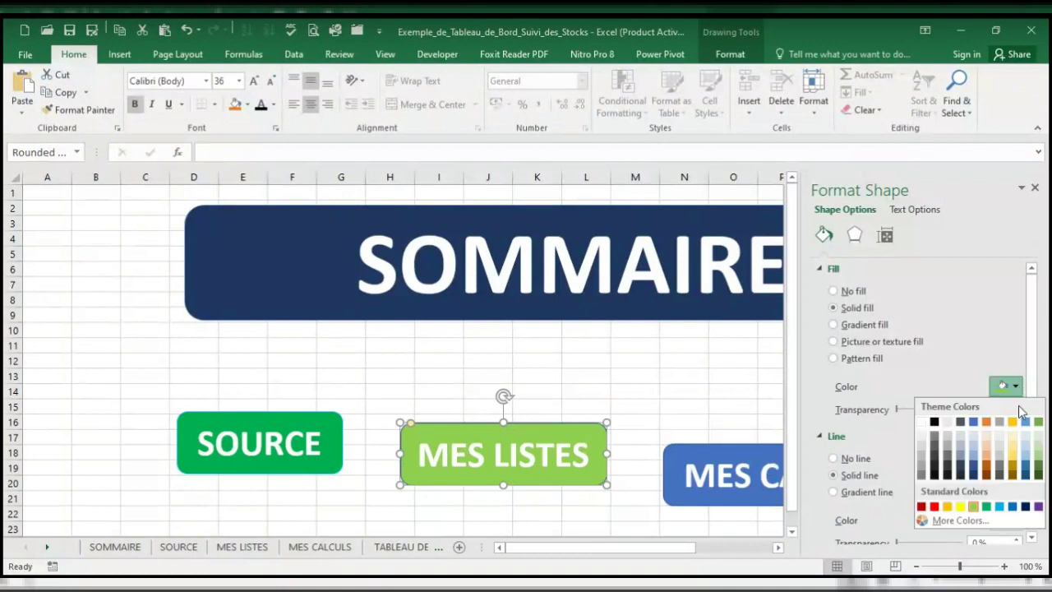
left_click(1000, 506)
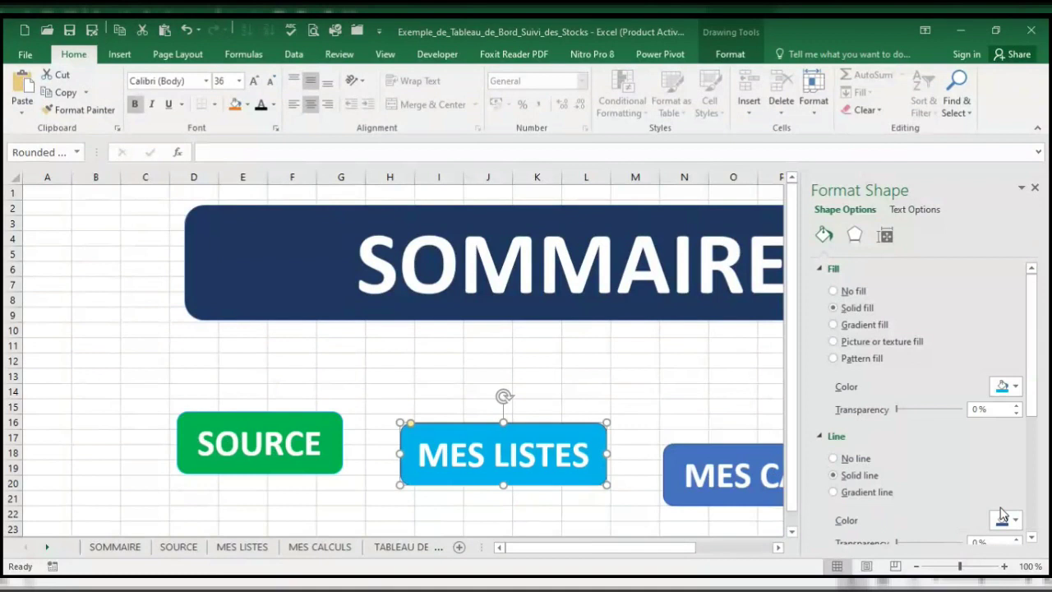
Fill the MES CALCULS button with standard light green.
left_click(698, 453)
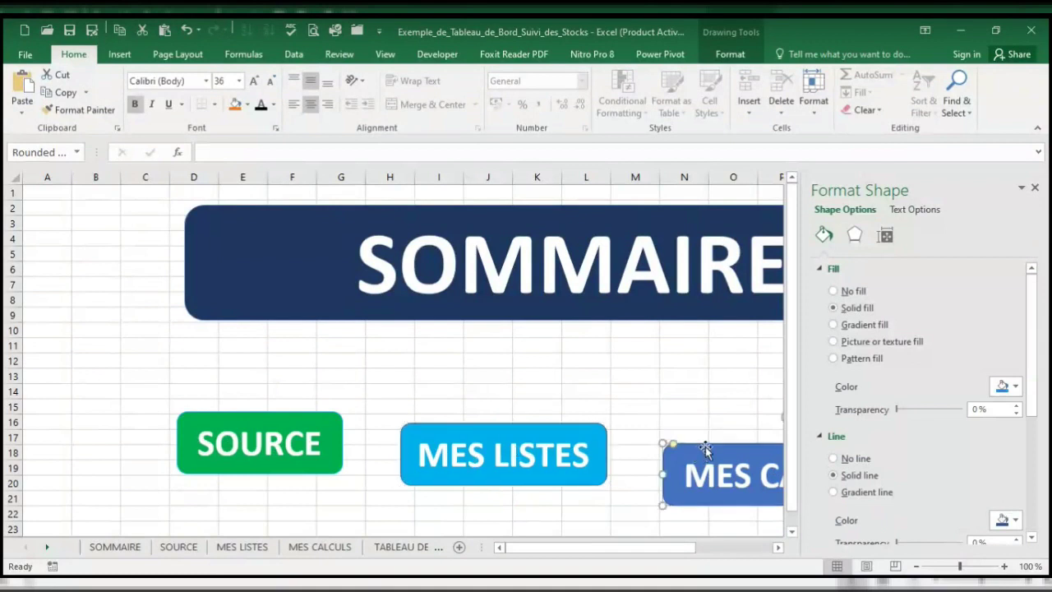
left_click(1020, 389)
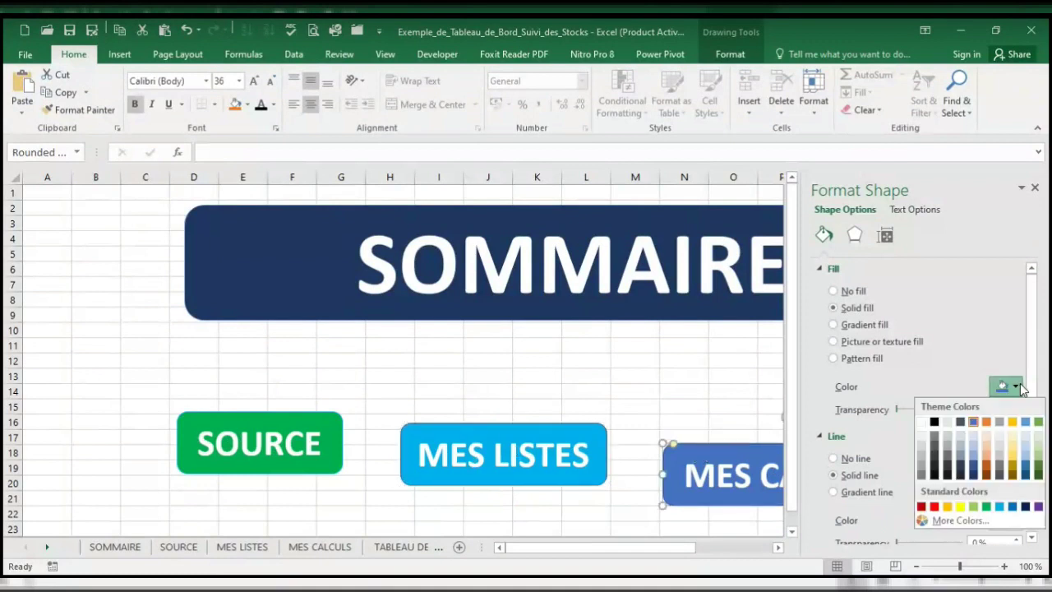
left_click(974, 508)
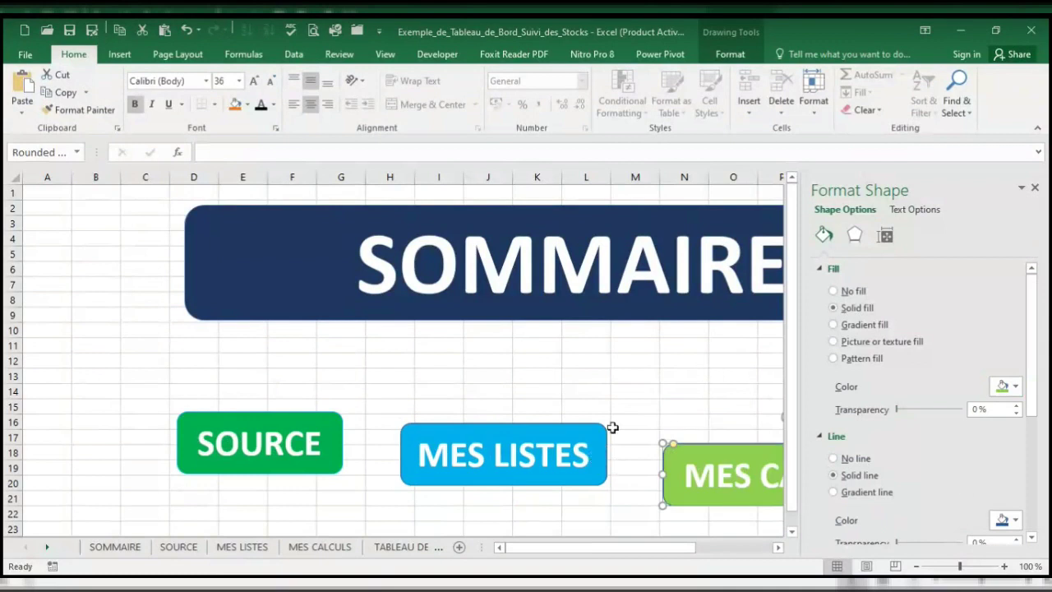
Select the MES CALCULS, MES LISTES and SOURCE buttons together and open the shape alignment options.
left_click(685, 395)
left_click(693, 447)
left_click(593, 428)
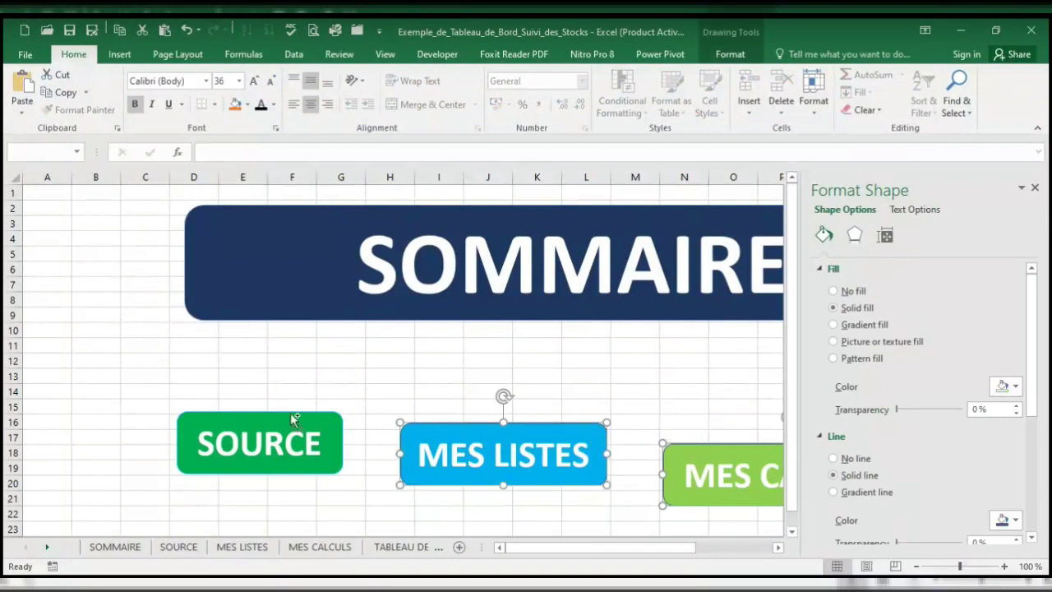
left_click(292, 413, "shift")
left_click(730, 54)
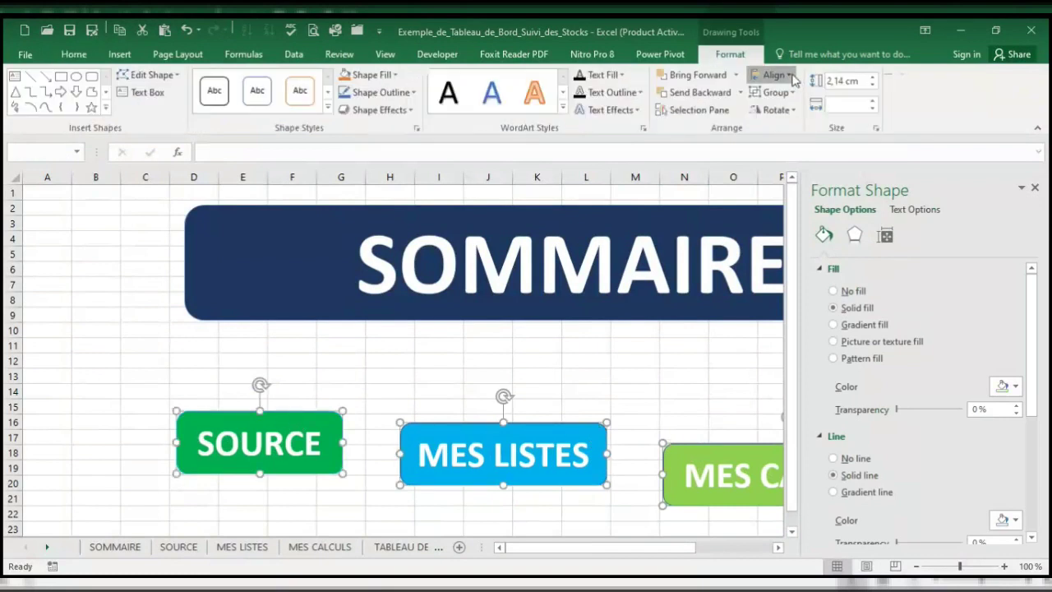
left_click(792, 77)
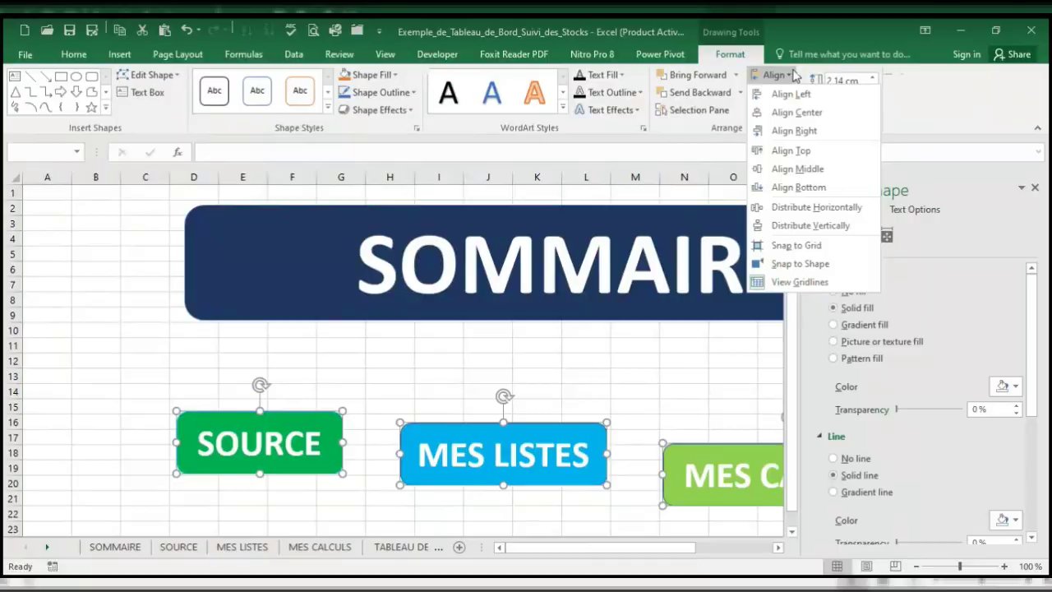
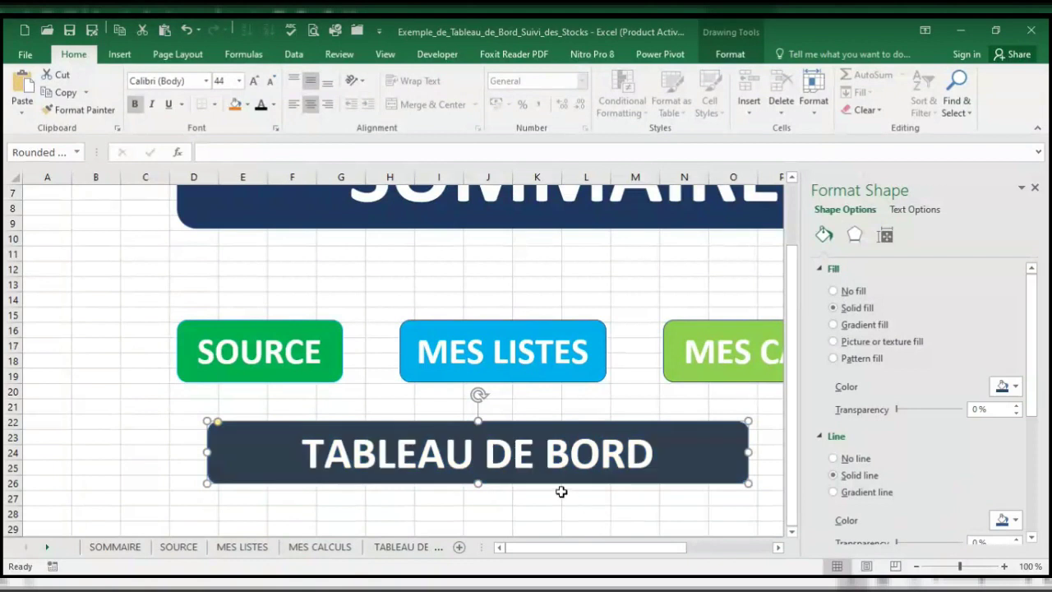
Deselect the TABLEAU DE BORD button and close the shape formatting pane.
left_click(579, 407)
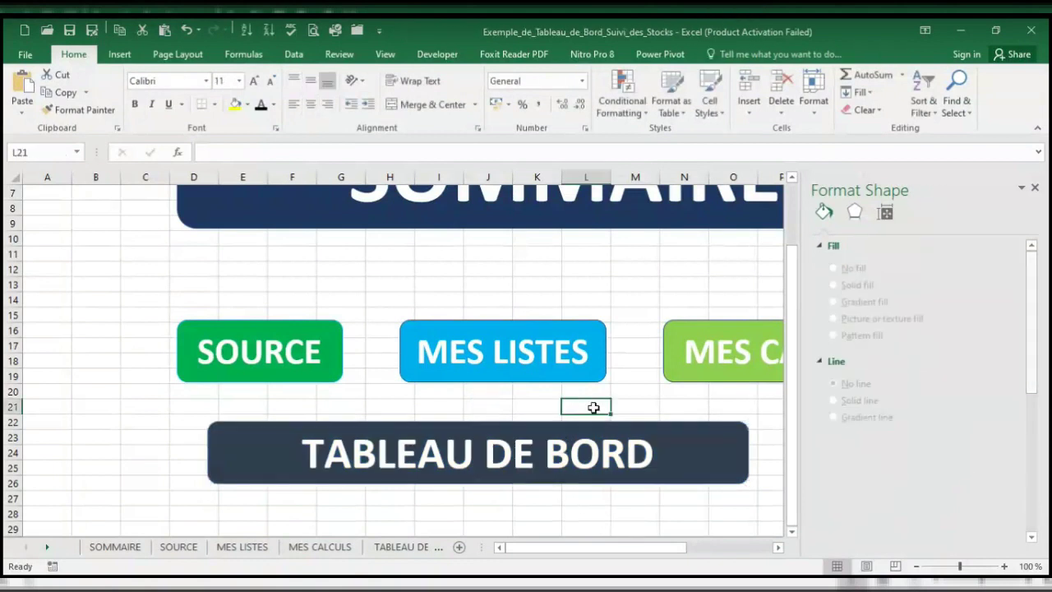
left_click(1036, 189)
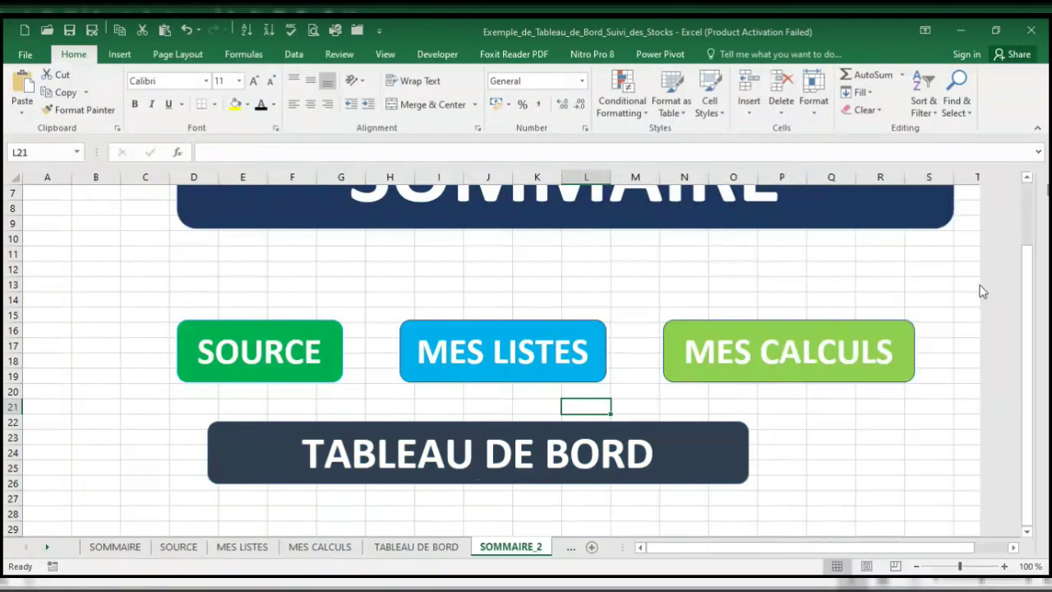
scroll(968, 300, "up", 2)
scroll(971, 292, "down", 2)
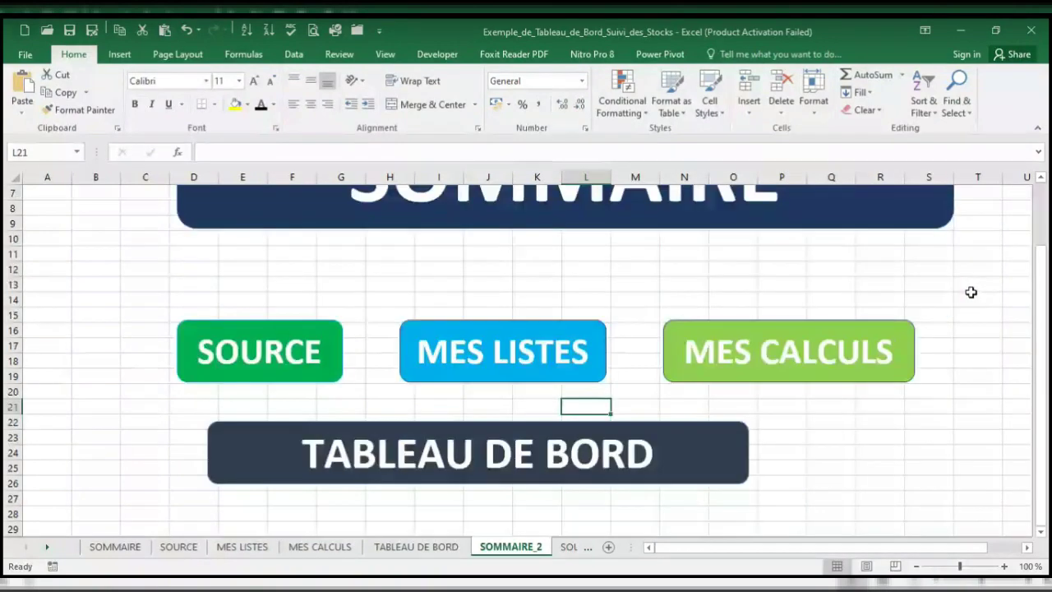
Add a hyperlink on the SOURCE button to cell A1 of the SOURCE_2 sheet in this document.
right_click(315, 327)
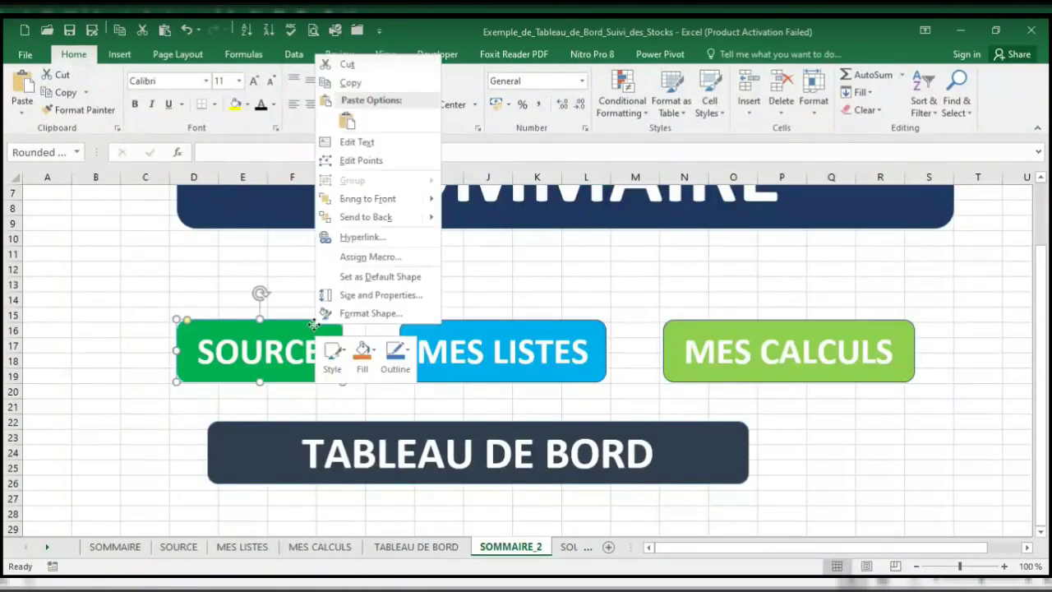
left_click(367, 244)
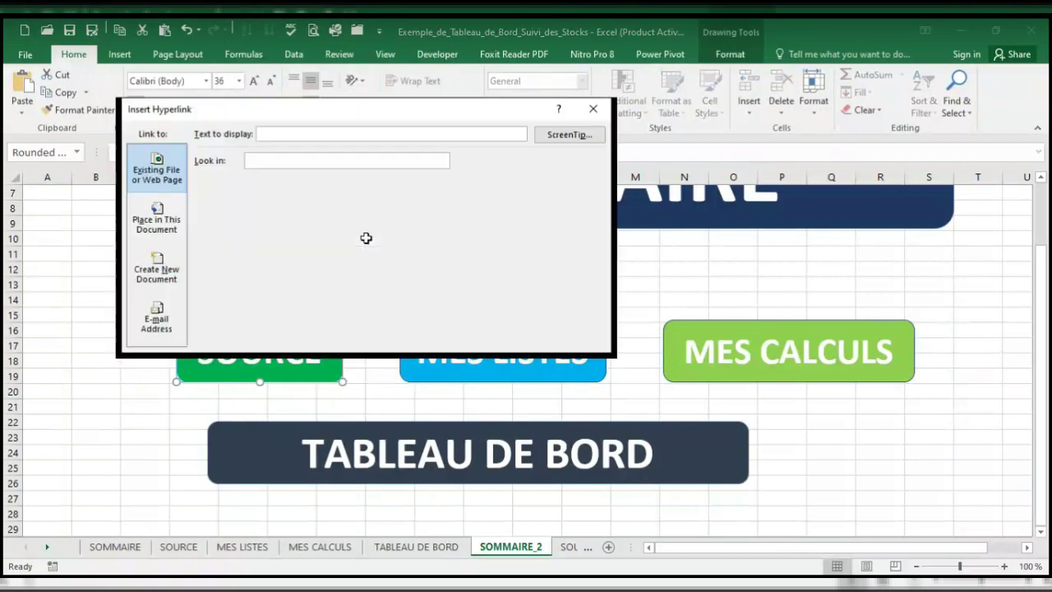
left_click(155, 218)
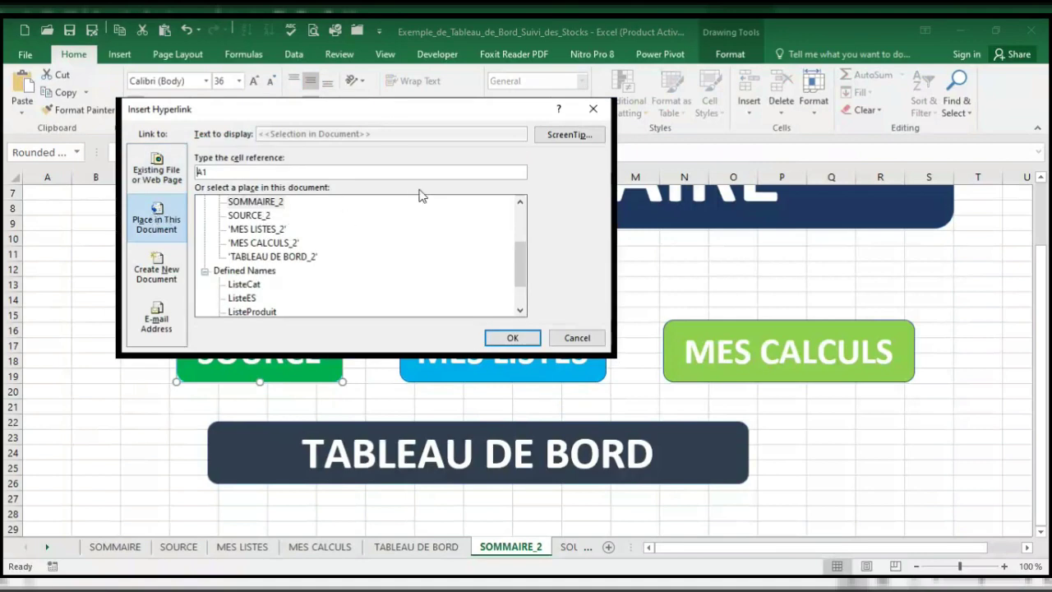
left_click_drag(400, 121, 653, 135)
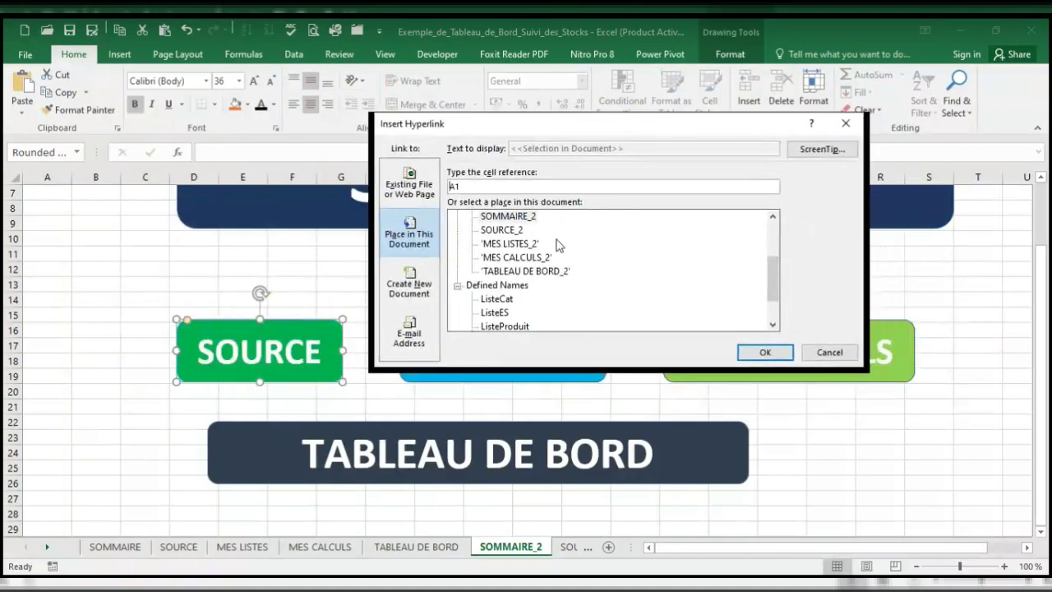
left_click(501, 230)
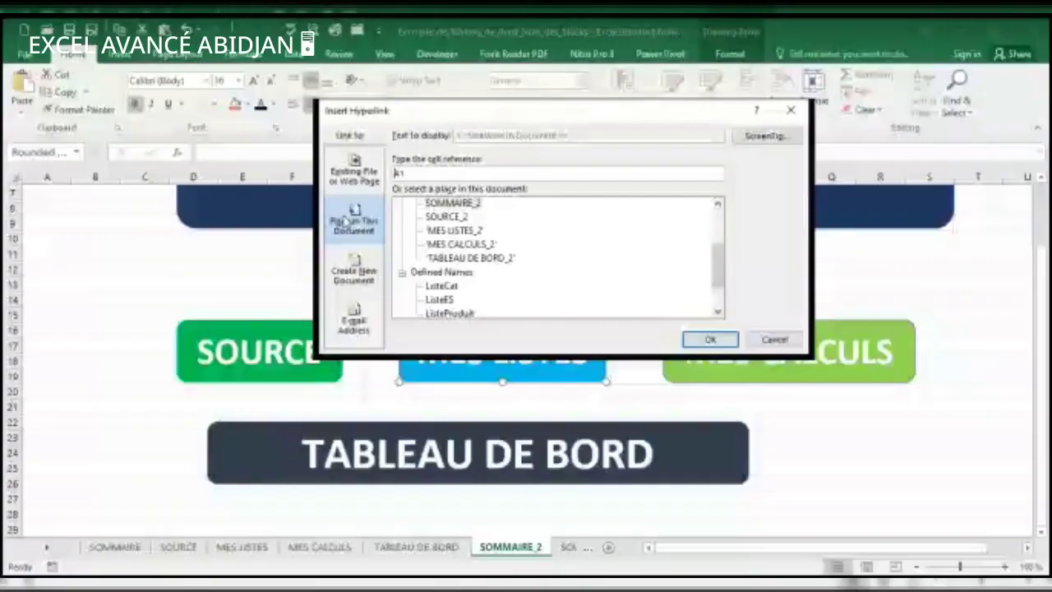
Hyperlink the MES LISTES button to the MES LISTES_2 sheet and the MES CALCULS button to the MES CALCULS_2 sheet.
left_click(452, 230)
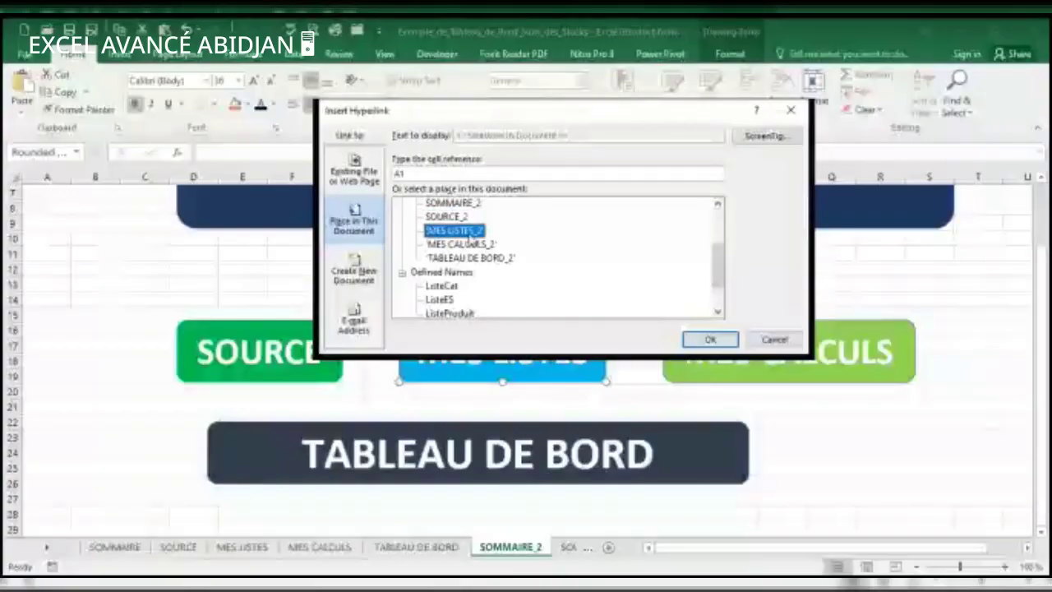
left_click(707, 340)
left_click(752, 329)
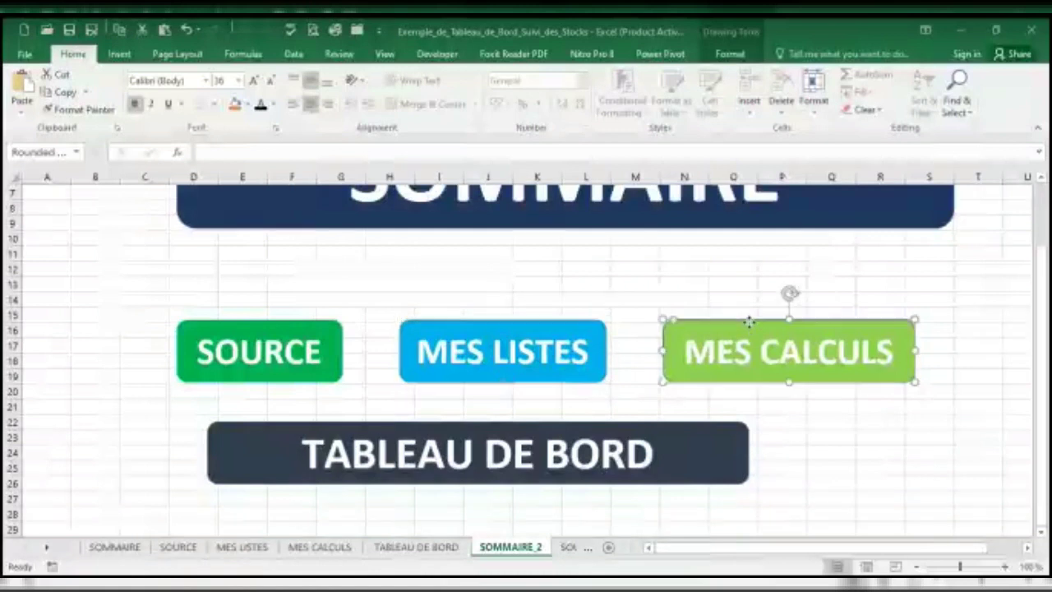
right_click(752, 329)
left_click(788, 237)
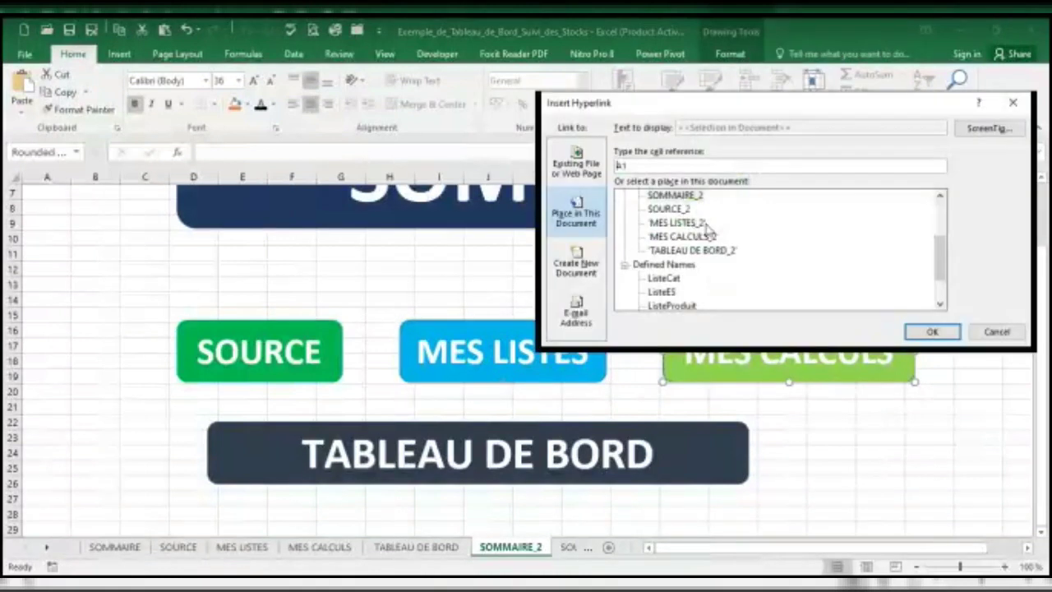
left_click(690, 236)
left_click(932, 331)
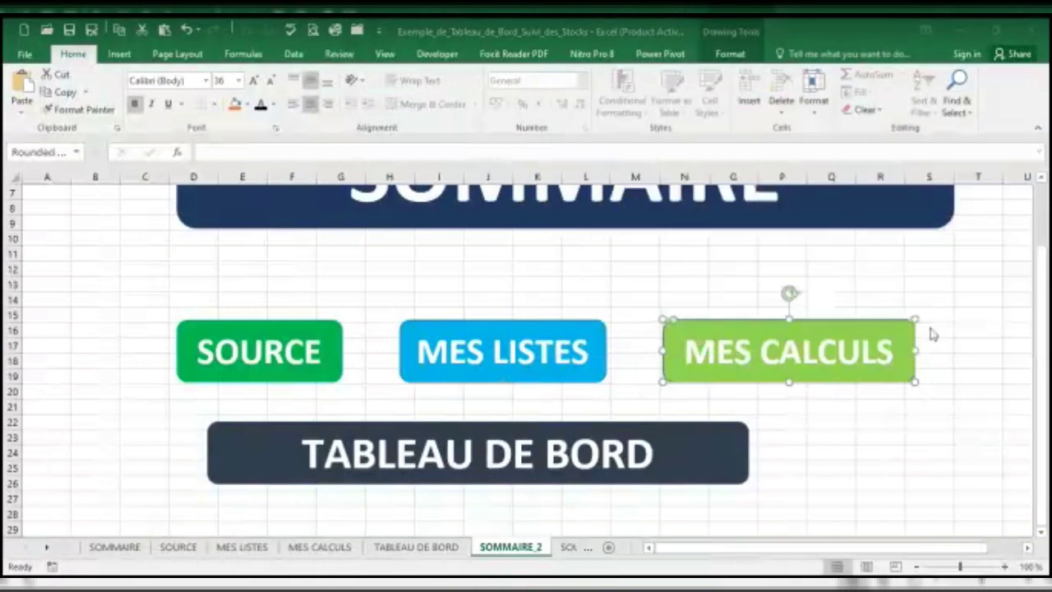
Hyperlink the TABLEAU DE BORD button to the TABLEAU DE BORD_2 sheet.
left_click(528, 424)
right_click(529, 423)
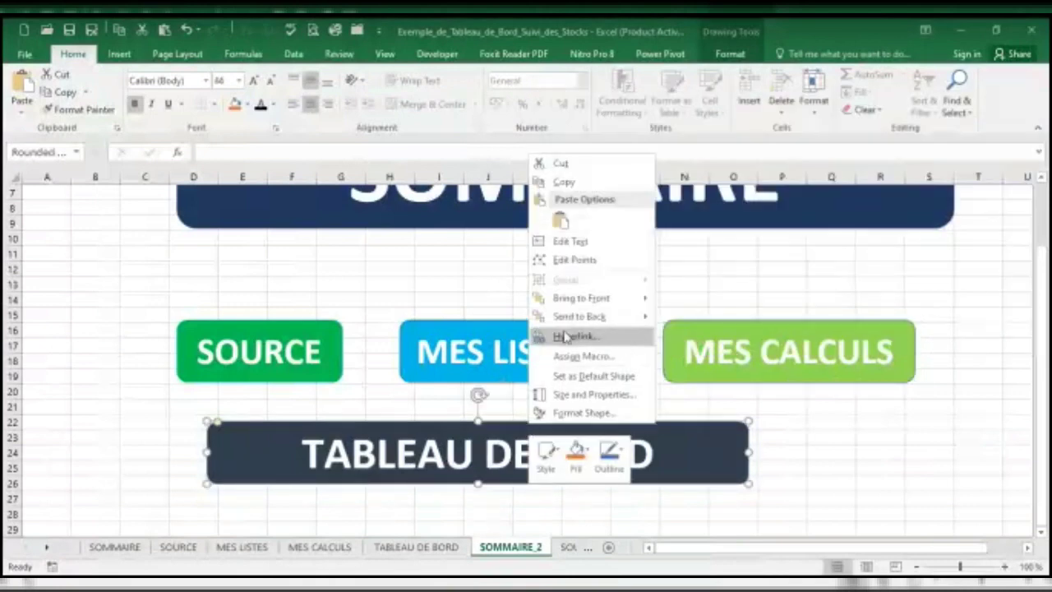
left_click(573, 337)
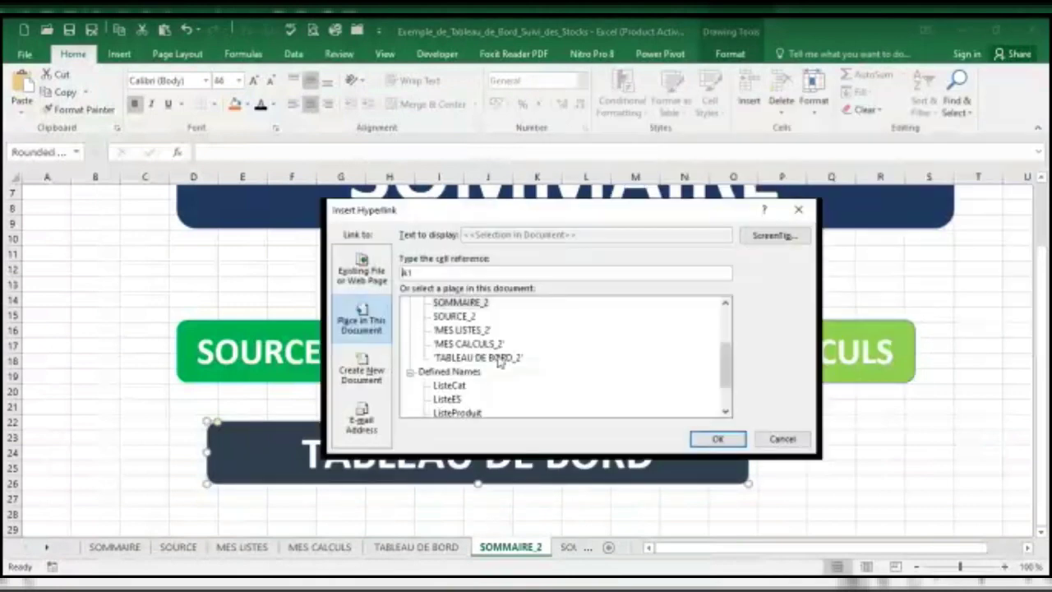
left_click(498, 360)
left_click(709, 441)
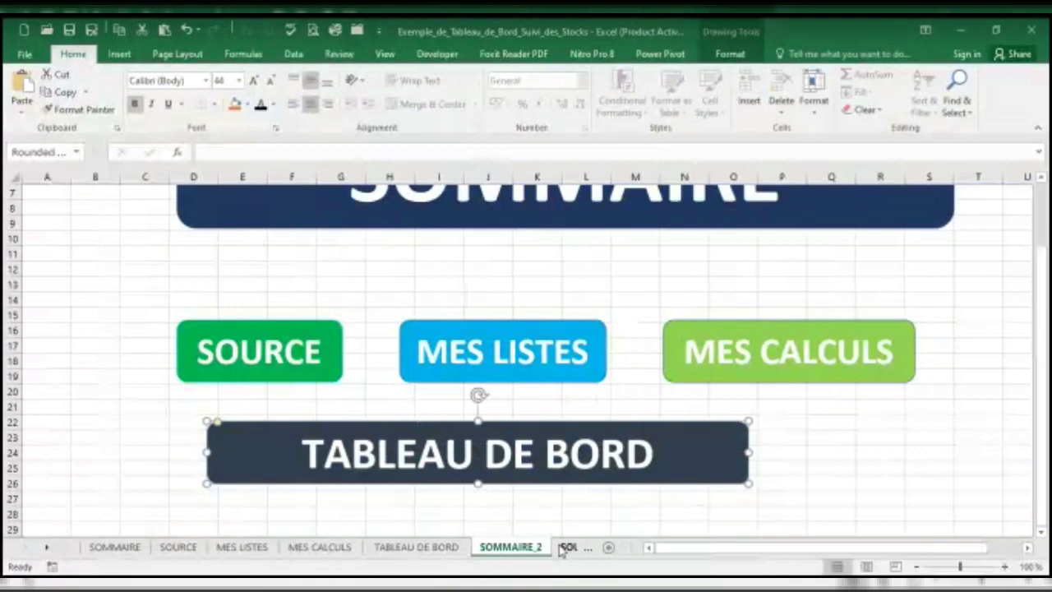
Deselect the shapes and test the SOURCE button's link to the SOURCE_2 sheet.
left_click(898, 436)
left_click(223, 345)
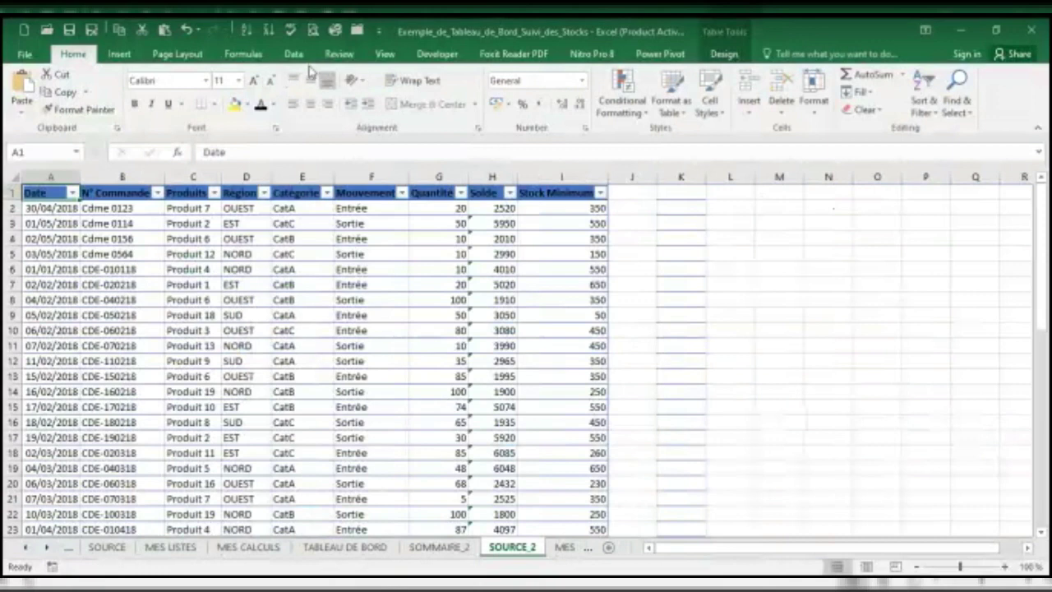
Draw a left block arrow about 3.76 cm by 6.62 cm beside the SOURCE_2 table and label it SOMMAIRE.
left_click(120, 54)
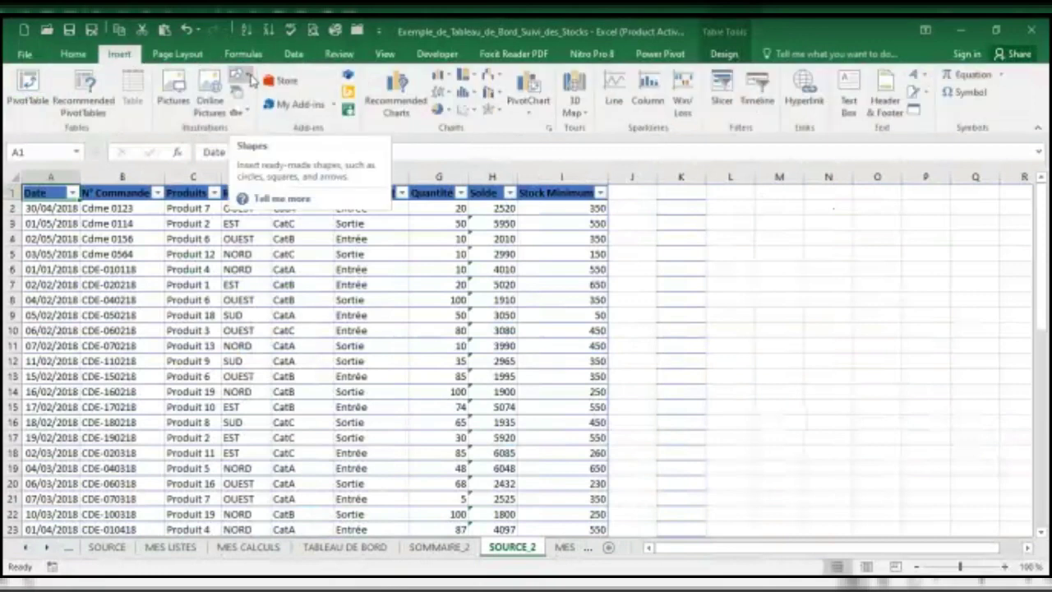
left_click(238, 76)
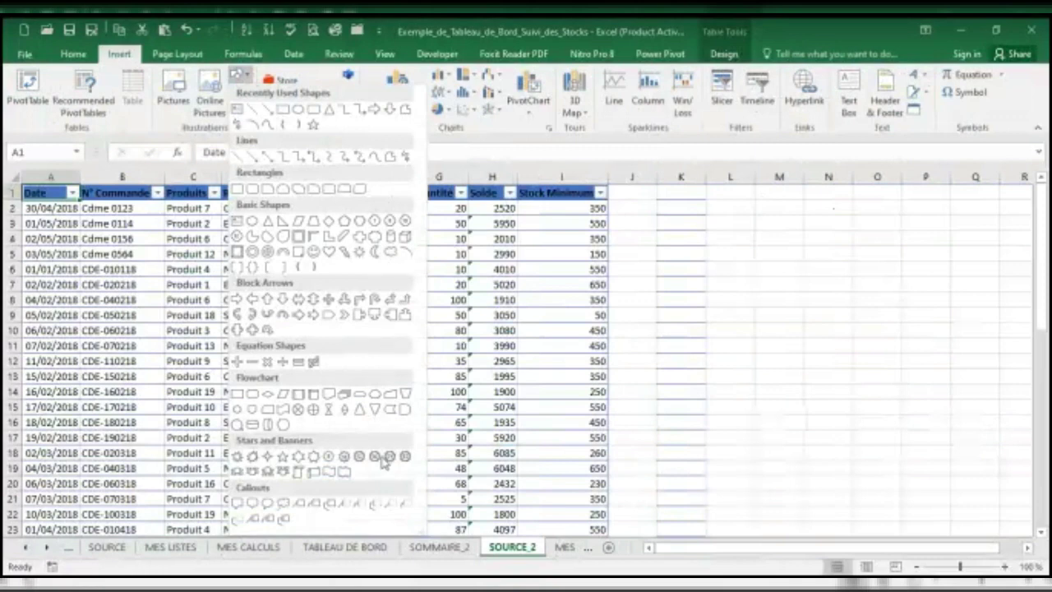
left_click(253, 301)
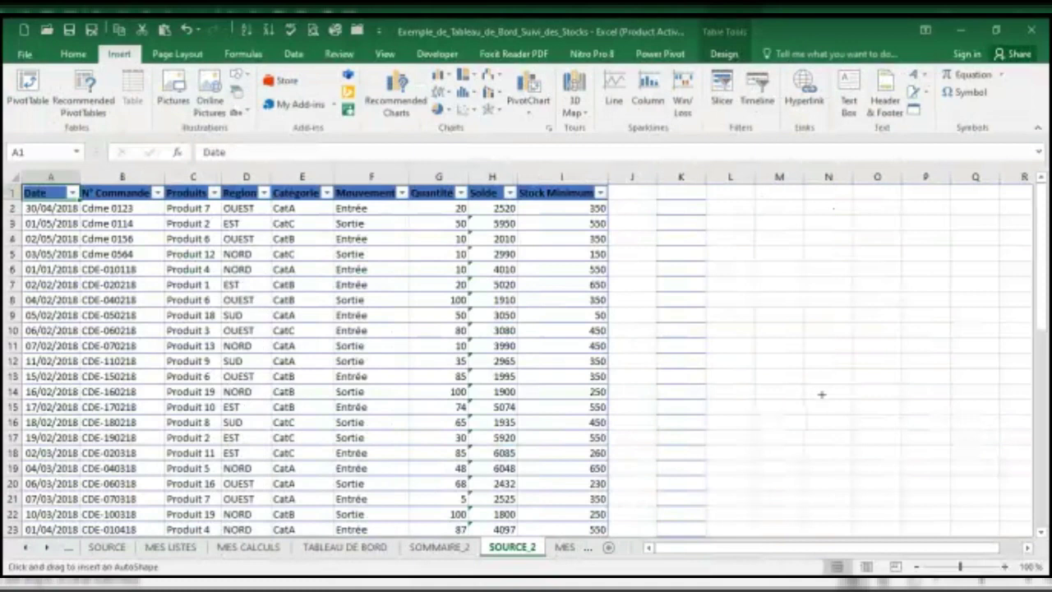
left_click_drag(889, 208, 826, 311)
left_click(752, 259)
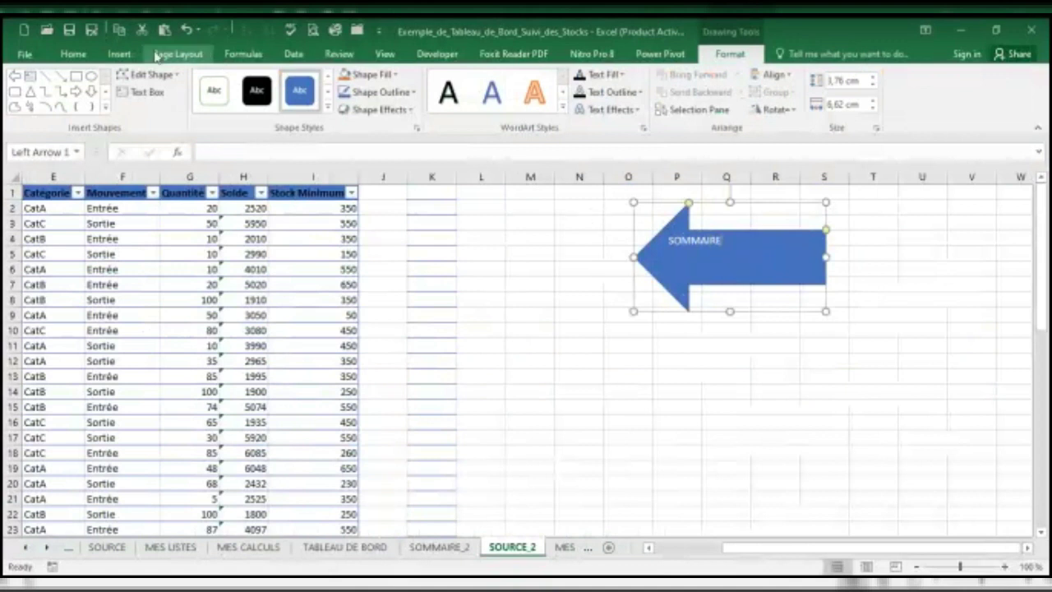
Centre the SOMMAIRE label horizontally and vertically inside the arrow.
left_click(76, 54)
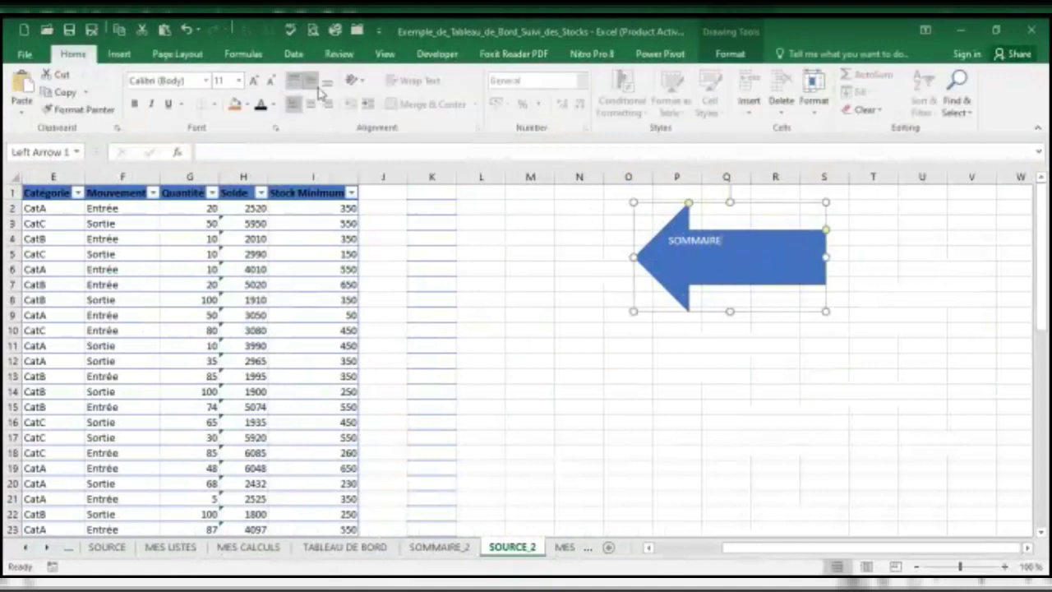
left_click(310, 80)
left_click(312, 103)
left_click(327, 104)
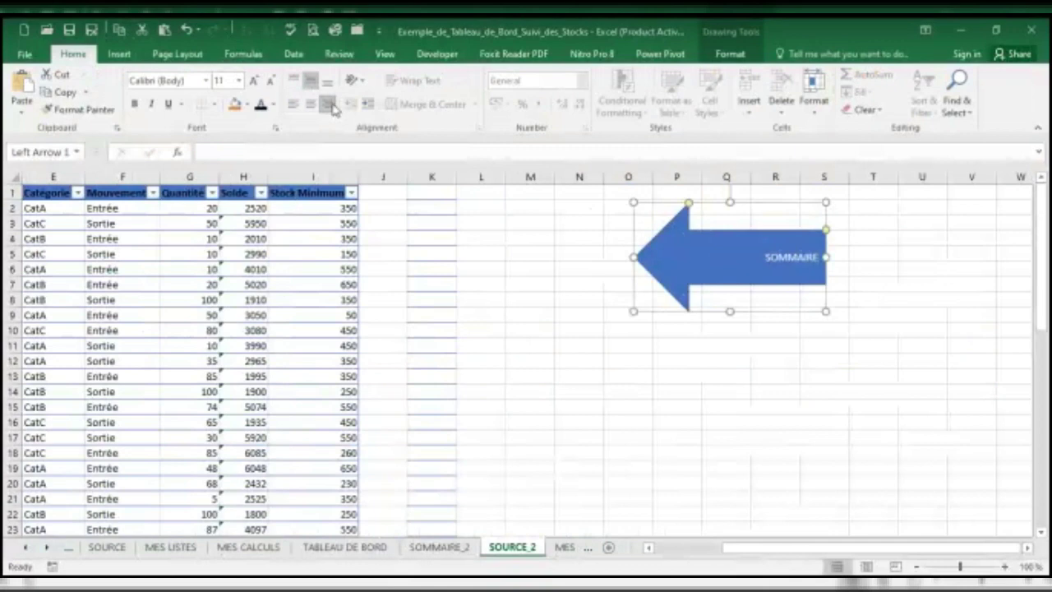
left_click(310, 103)
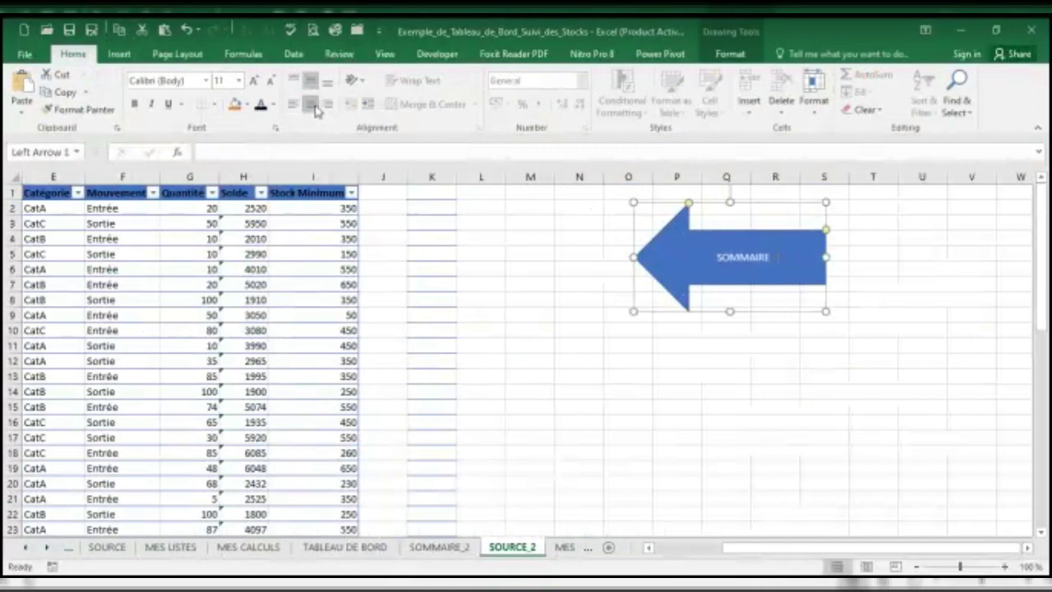
Try to enlarge the arrow's label font to 28 without selecting its text.
left_click(255, 82)
left_click(256, 82)
left_click(255, 82)
left_click(256, 82)
left_click(256, 82)
left_click(256, 82)
left_click(255, 83)
left_click(256, 83)
left_click(256, 83)
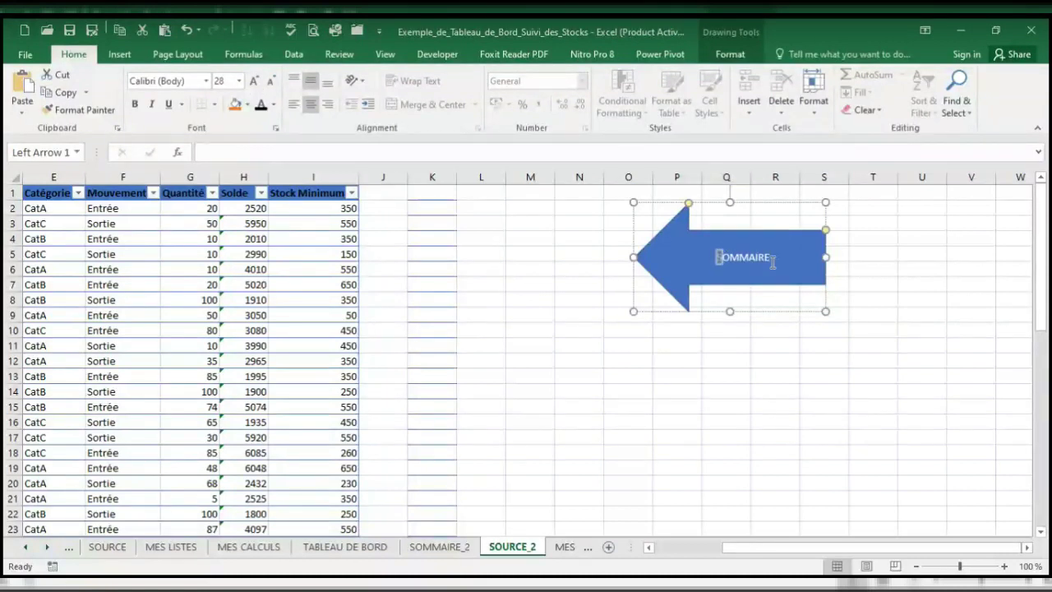
Select the SOMMAIRE label text and format it bold at font size 20.
double_click(773, 263)
left_click(256, 82)
left_click(256, 82)
left_click(255, 82)
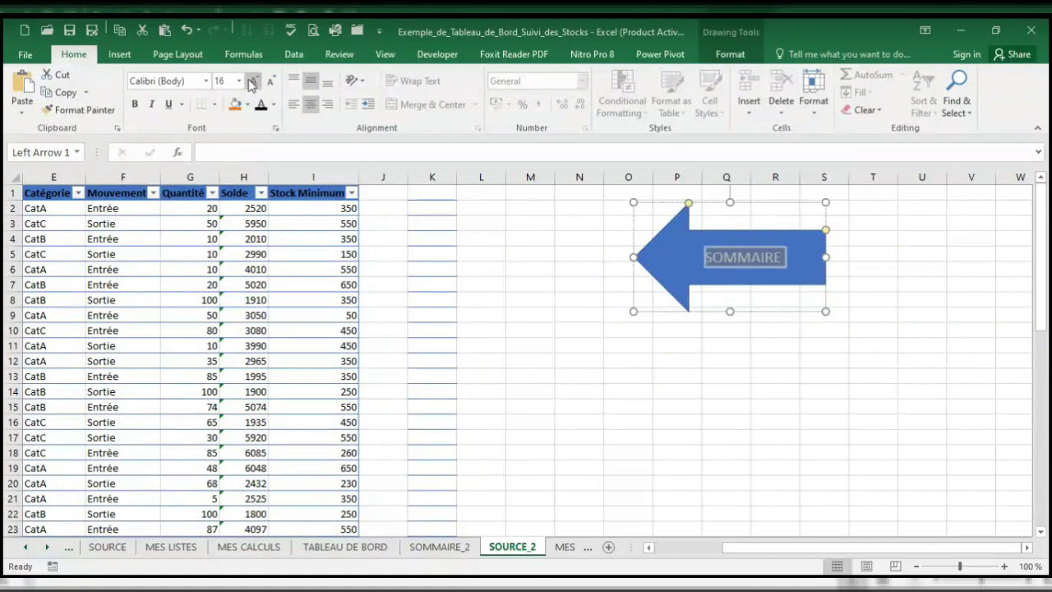
left_click(136, 107)
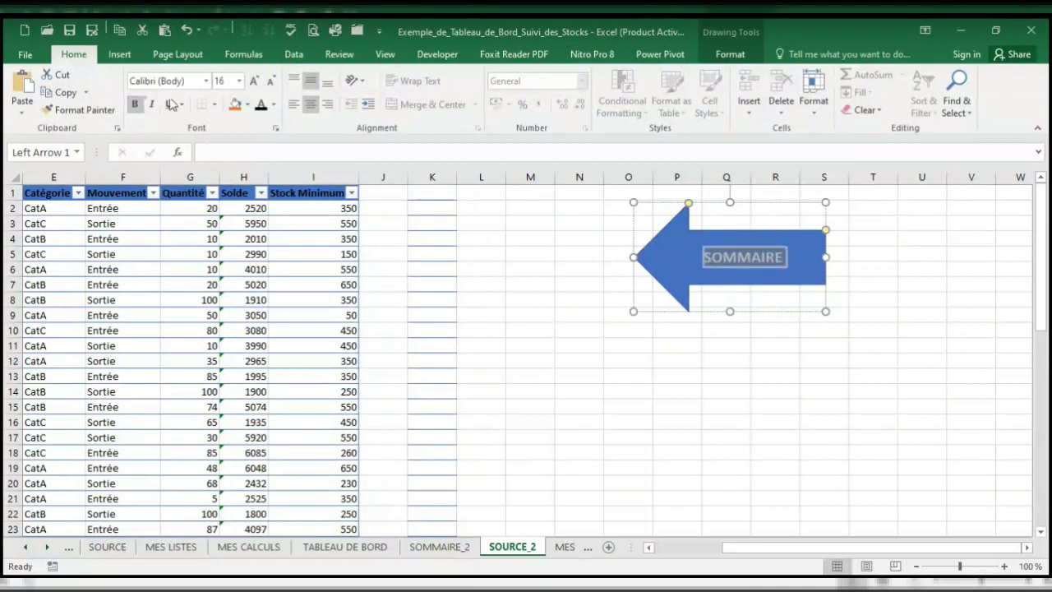
left_click(253, 83)
left_click(248, 86)
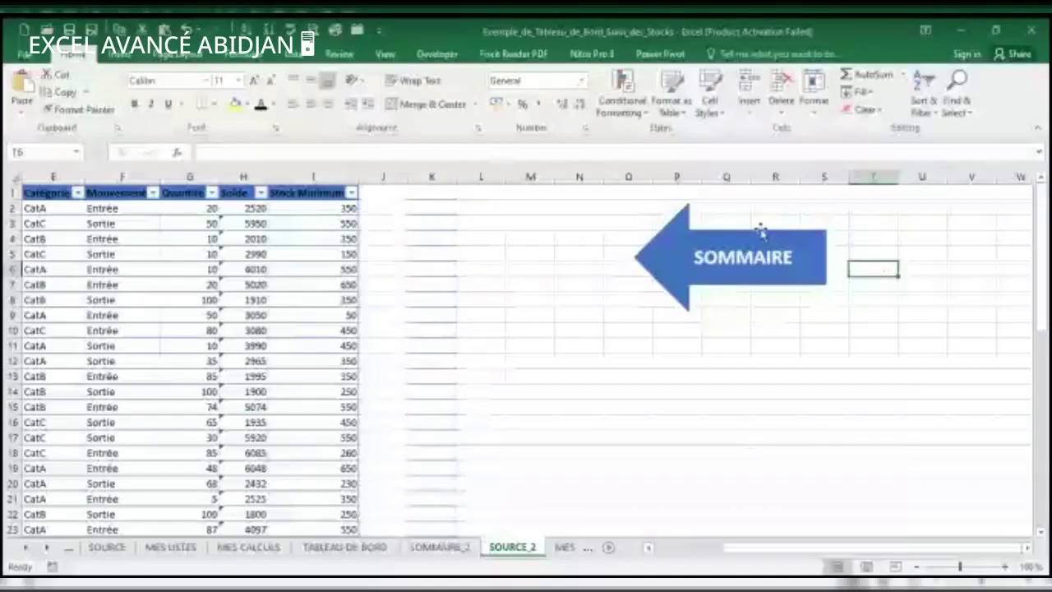
Copy the SOMMAIRE arrow and paste it on the MES LISTES_2 sheet, beside the Régions list.
left_click(759, 228)
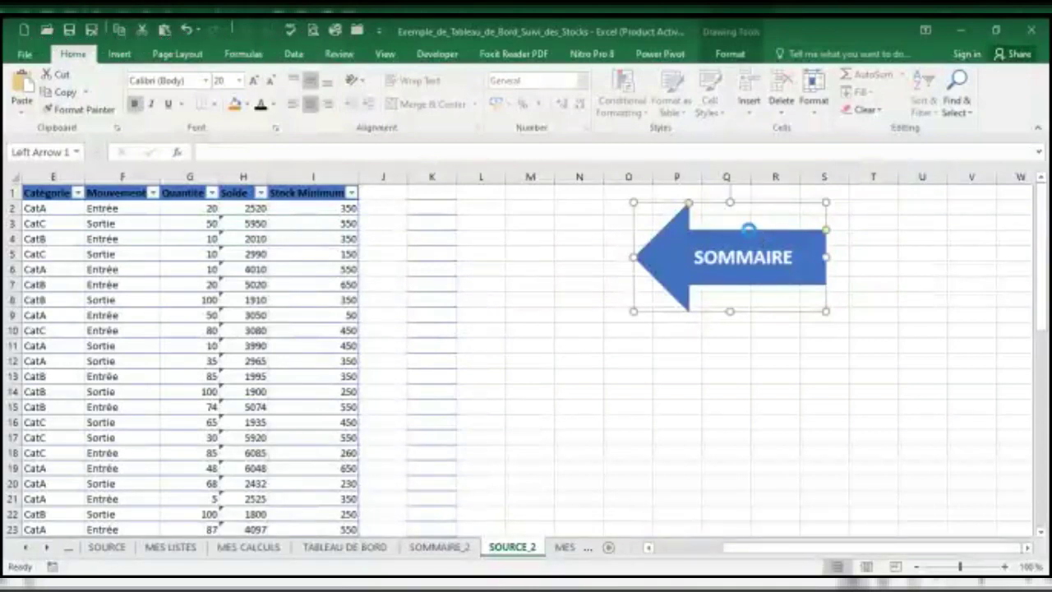
left_click(565, 548)
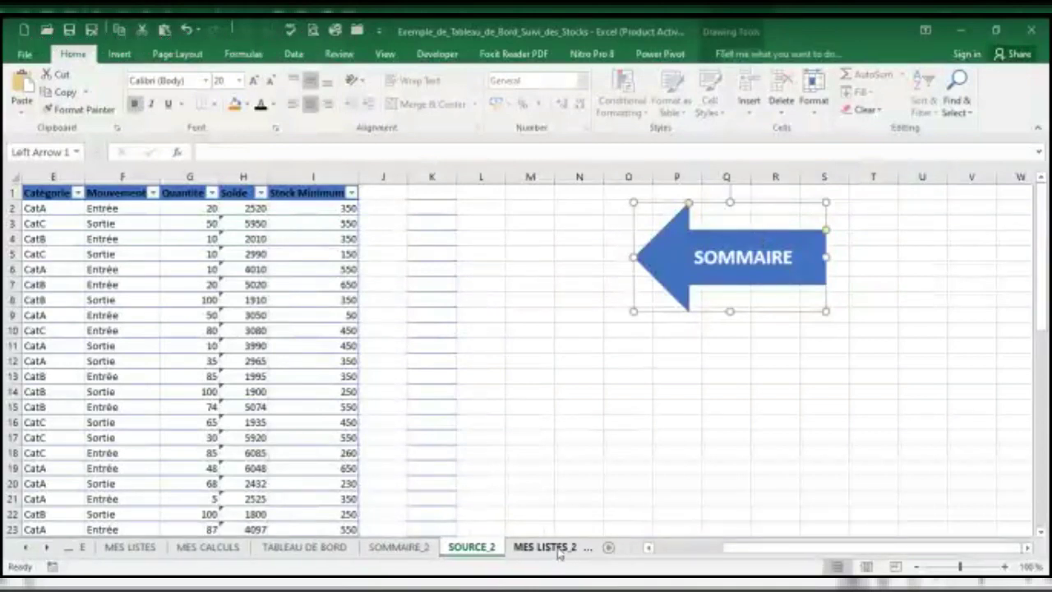
left_click(891, 238)
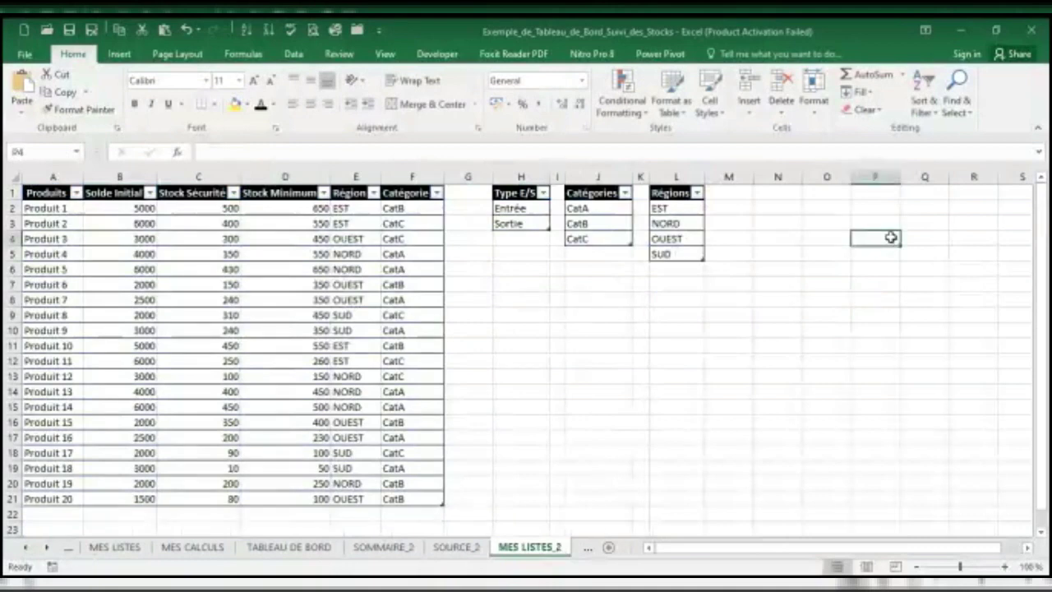
key("ctrl+v")
left_click_drag(883, 235, 804, 221)
Paste the SOMMAIRE arrow on the MES CALCULS_2 sheet, beside the Evolution Solde pivot table.
left_click(47, 548)
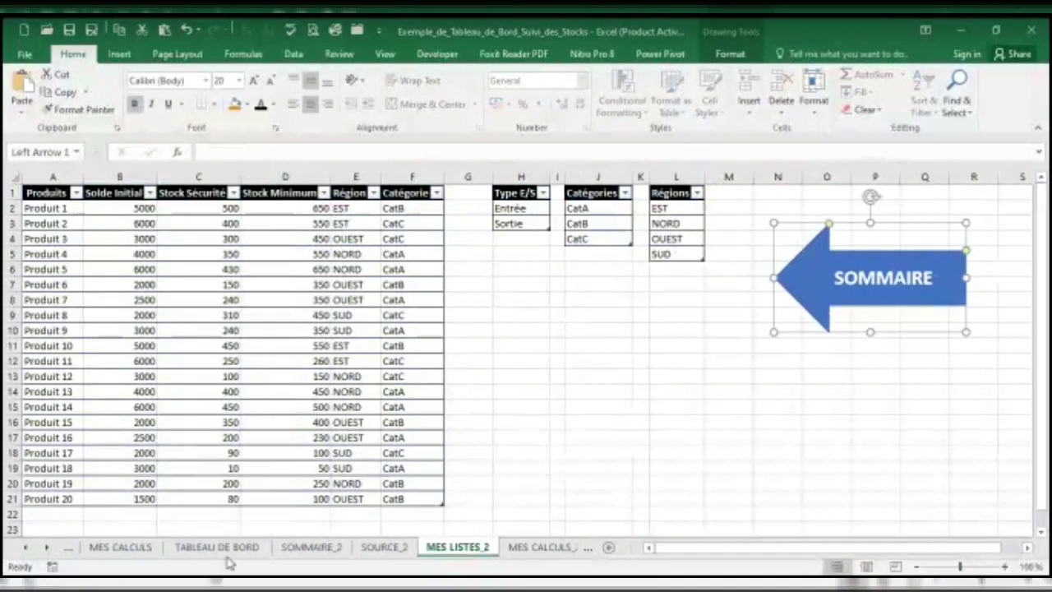
left_click(518, 548)
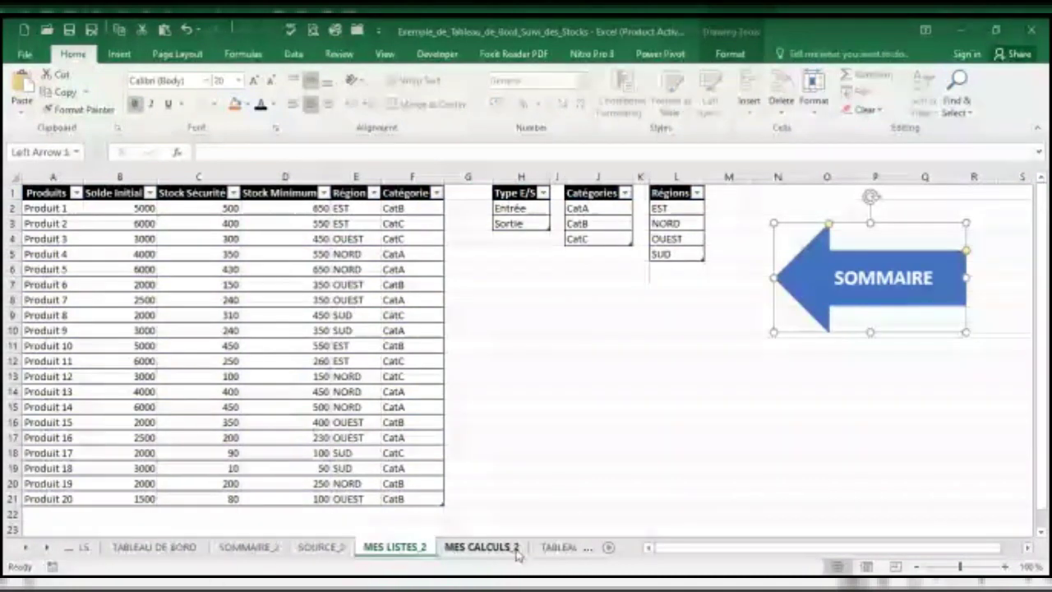
left_click(934, 250)
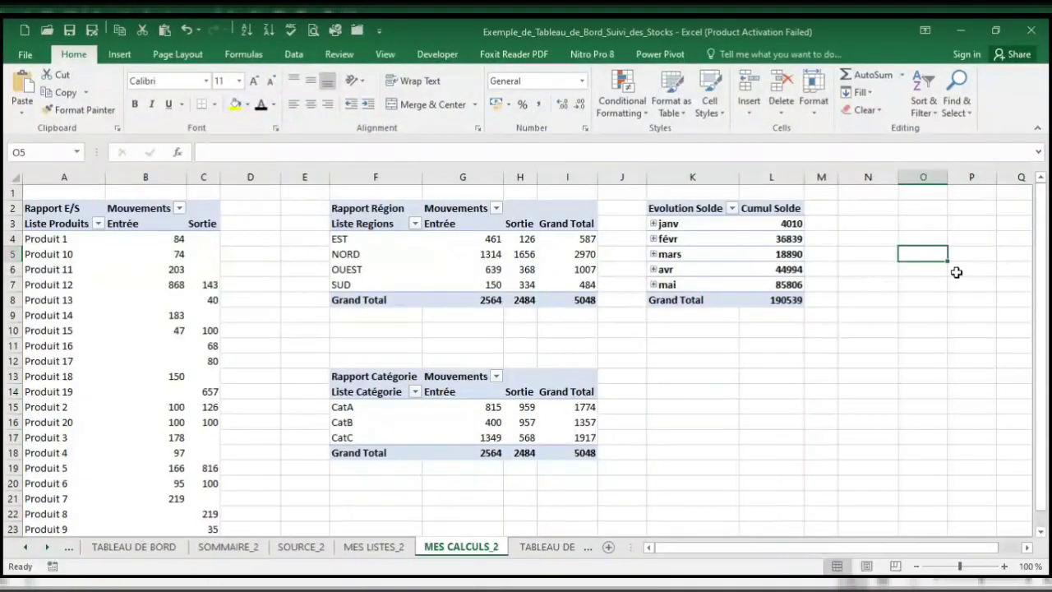
left_click(951, 274)
key("ctrl+v")
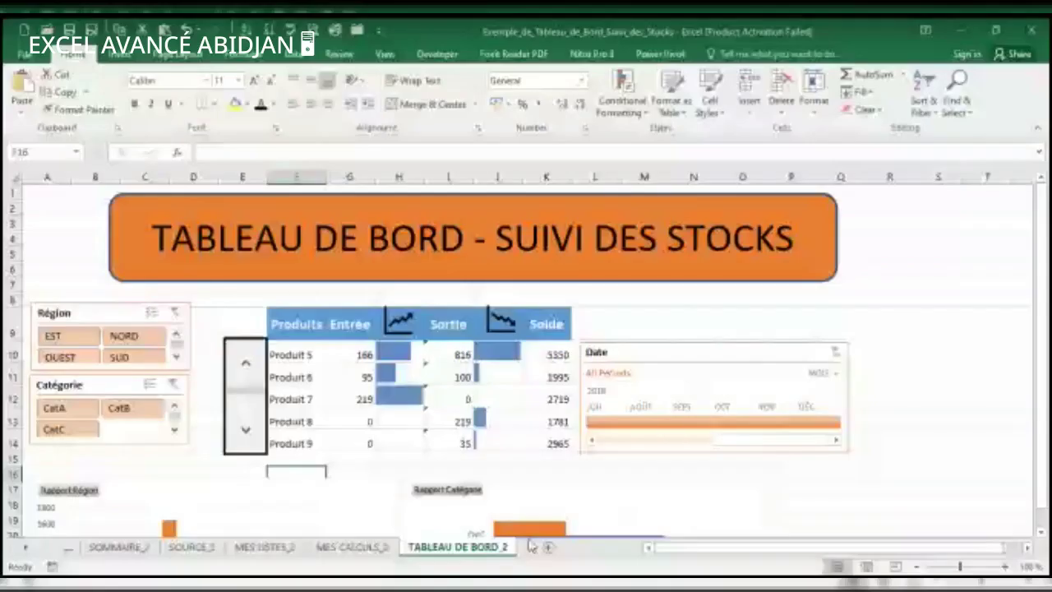
Paste the SOMMAIRE arrow on the TABLEAU DE BORD_2 sheet and place it beside the dashboard title banner.
left_click(944, 254)
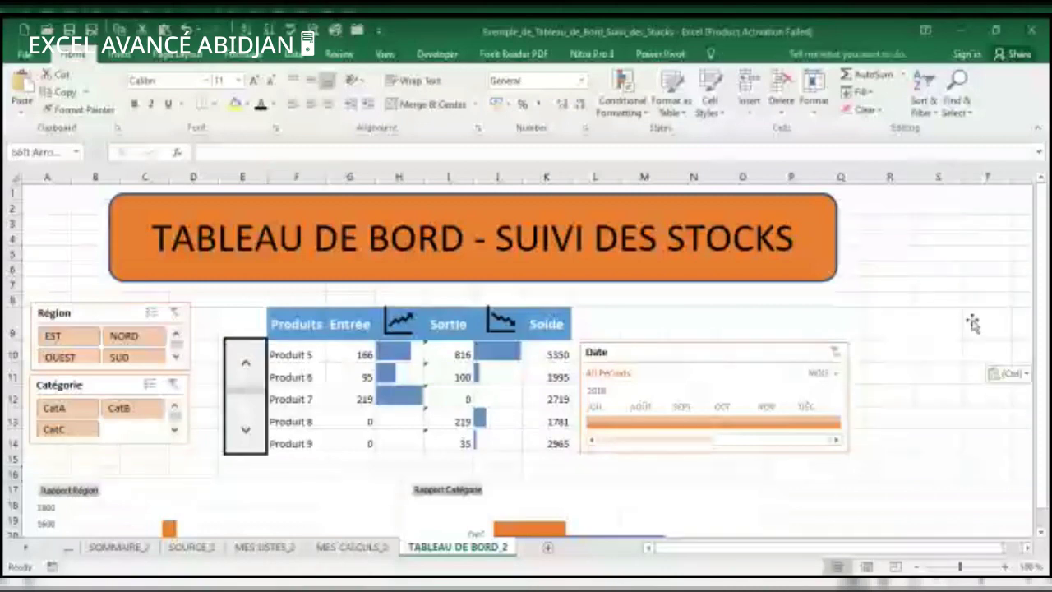
key("ctrl+v")
left_click_drag(994, 239, 923, 238)
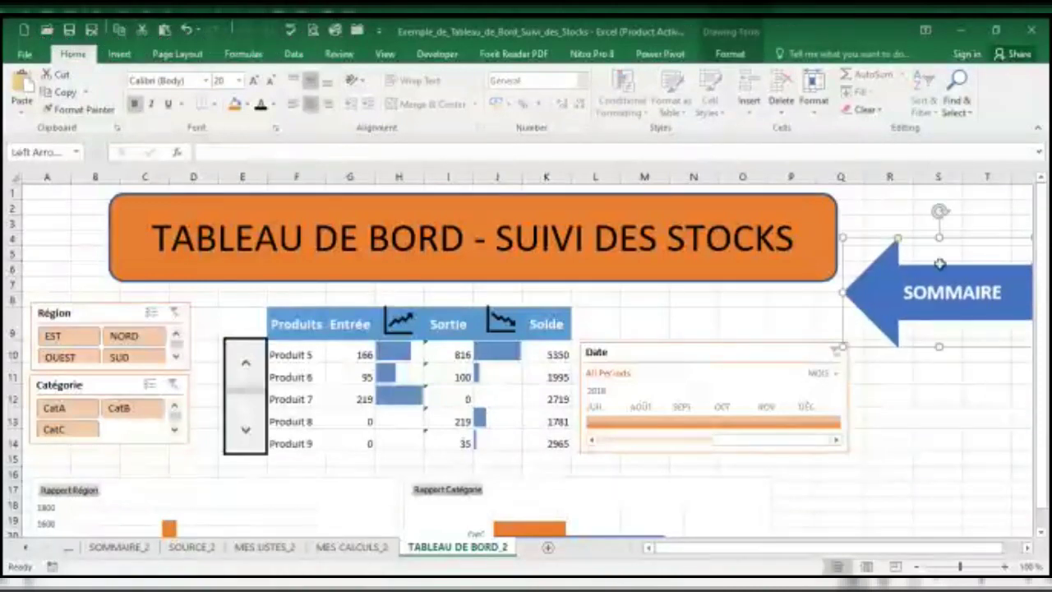
left_click(930, 413)
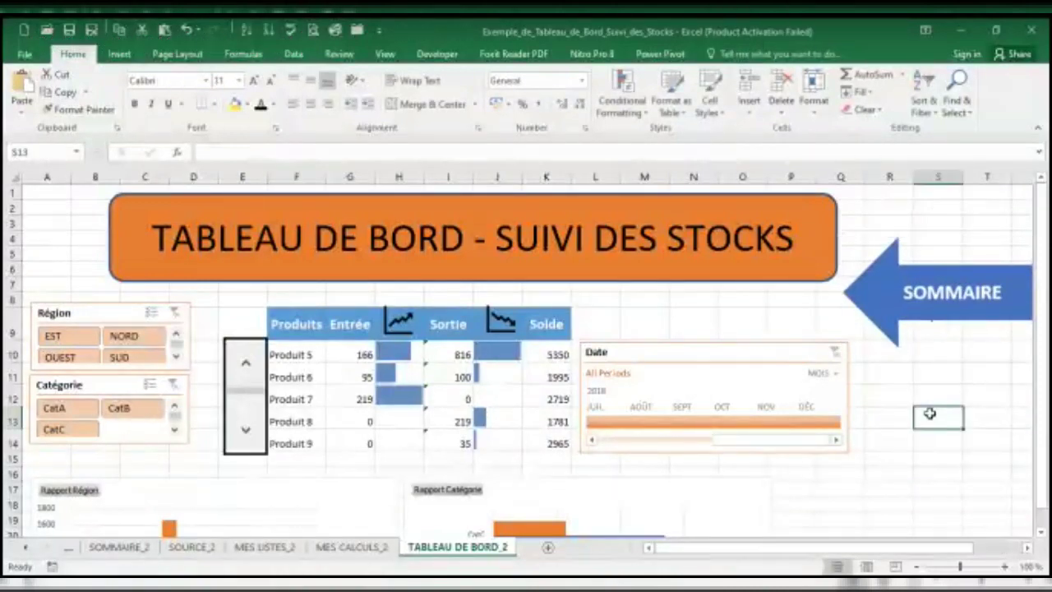
Hyperlink the SOMMAIRE arrow on the TABLEAU DE BORD_2 sheet to cell A1 of the SOMMAIRE_2 sheet.
left_click(941, 272)
right_click(941, 279)
key("Escape")
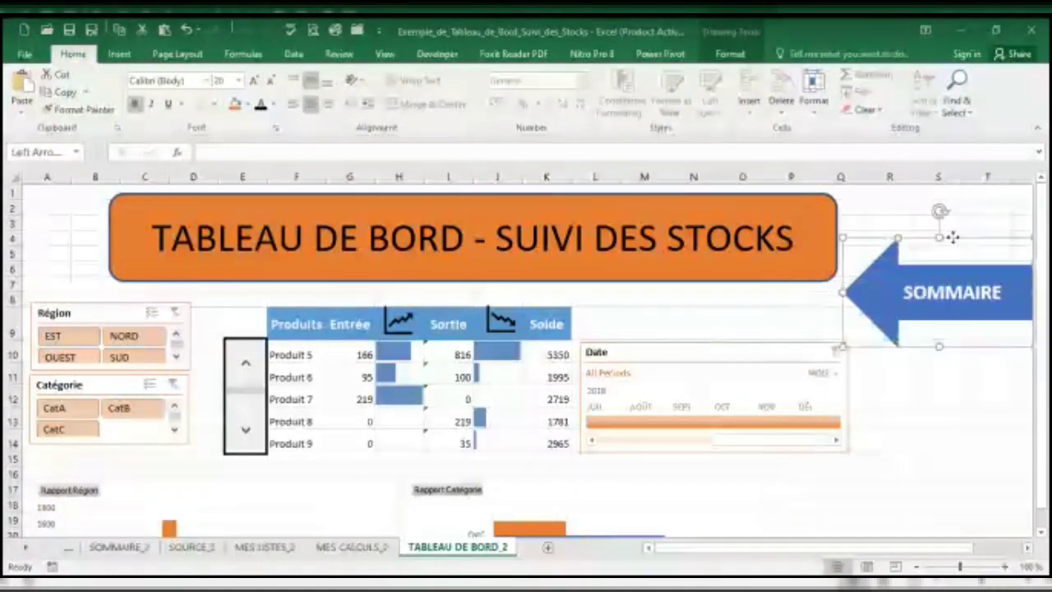
right_click(954, 246)
left_click(890, 415)
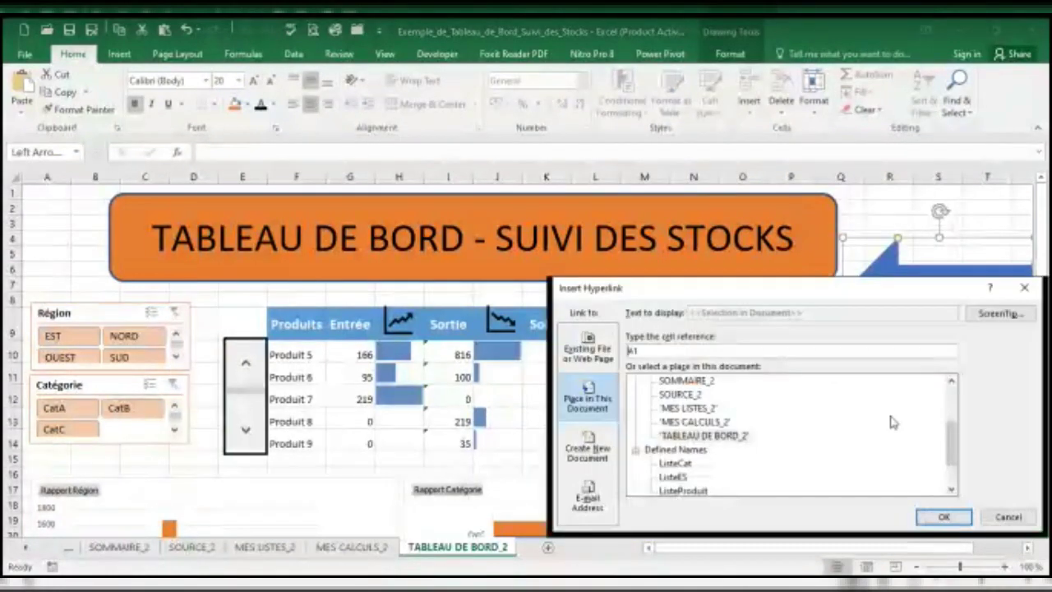
left_click(687, 381)
left_click(930, 518)
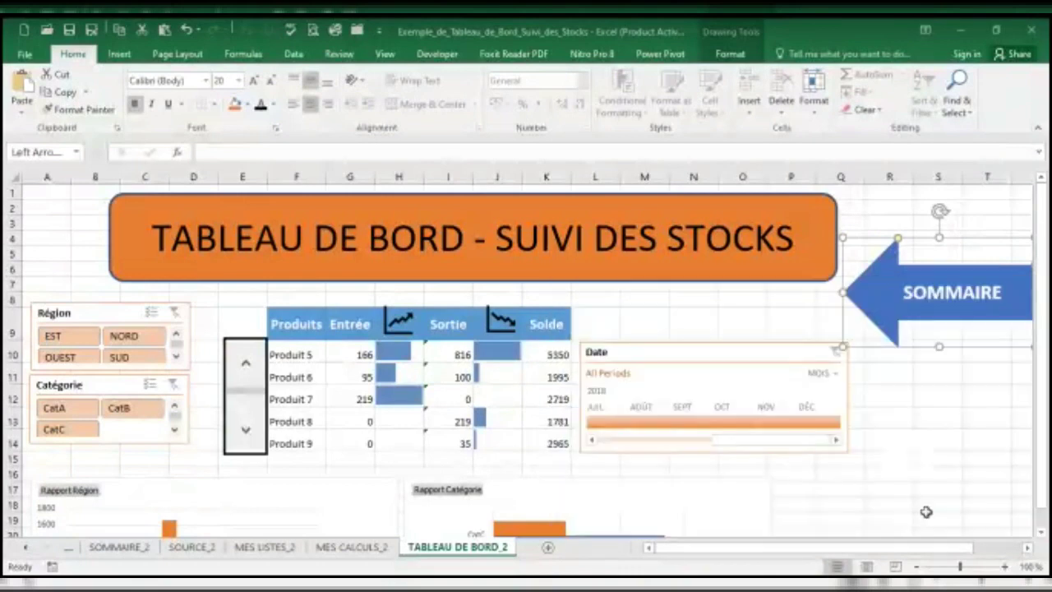
Hyperlink the SOMMAIRE arrow on the MES CALCULS_2 sheet to cell A1 of the SOMMAIRE_2 sheet.
left_click(370, 550)
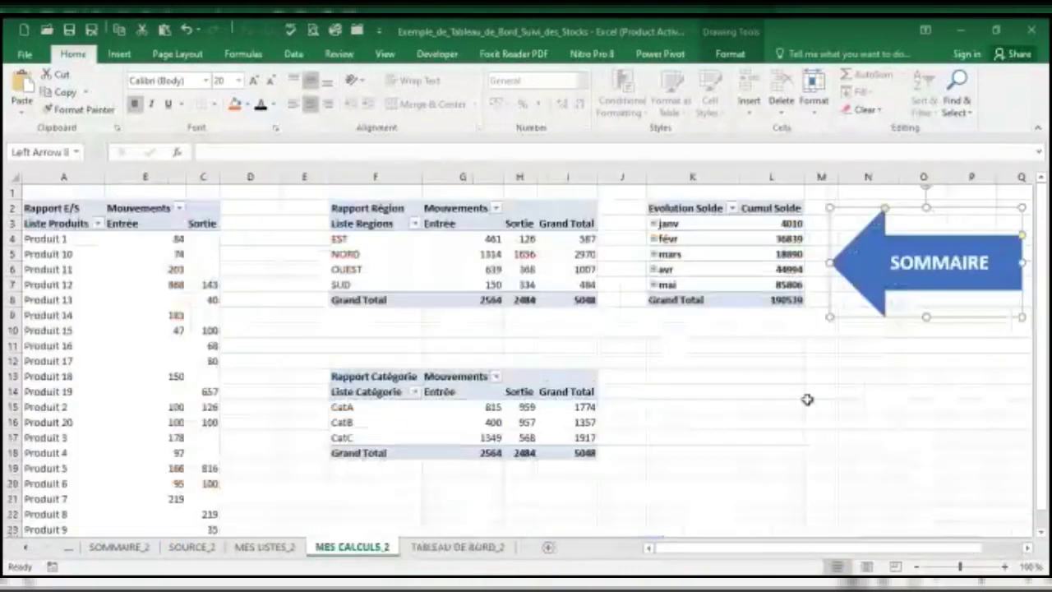
right_click(942, 210)
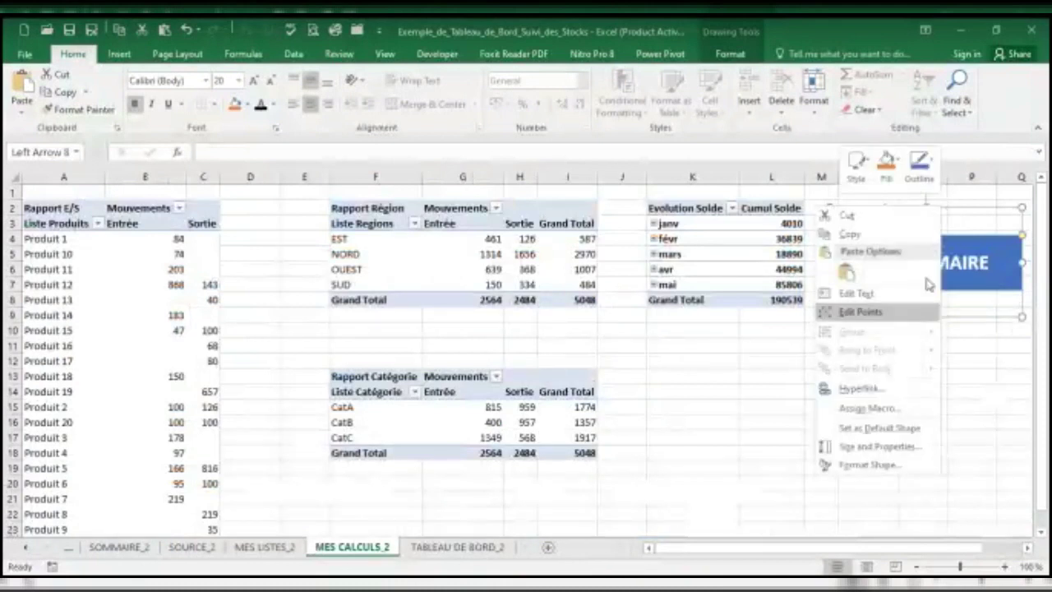
left_click(872, 390)
left_click(705, 352)
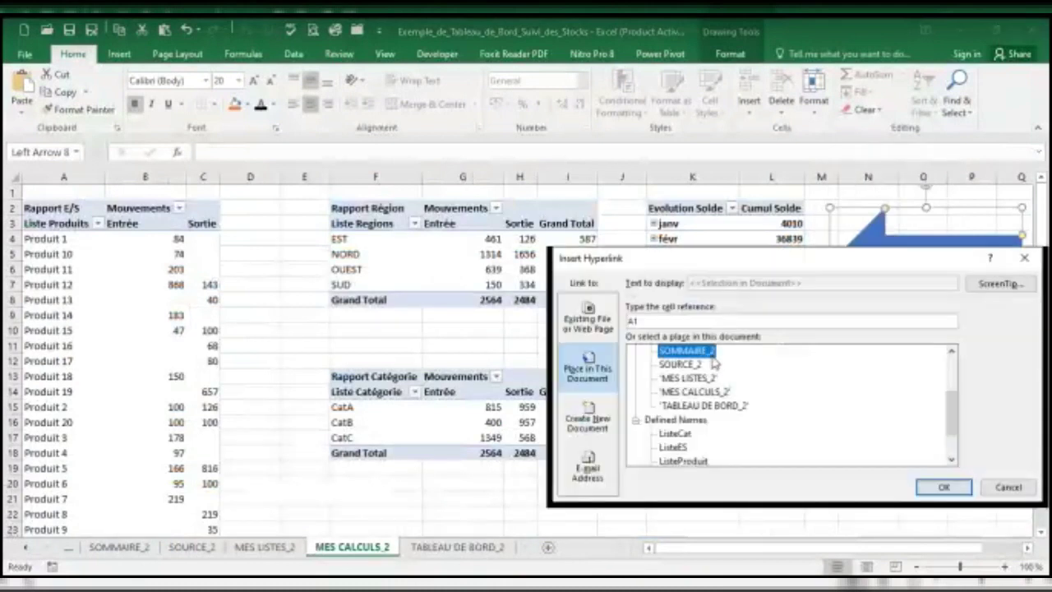
left_click(943, 486)
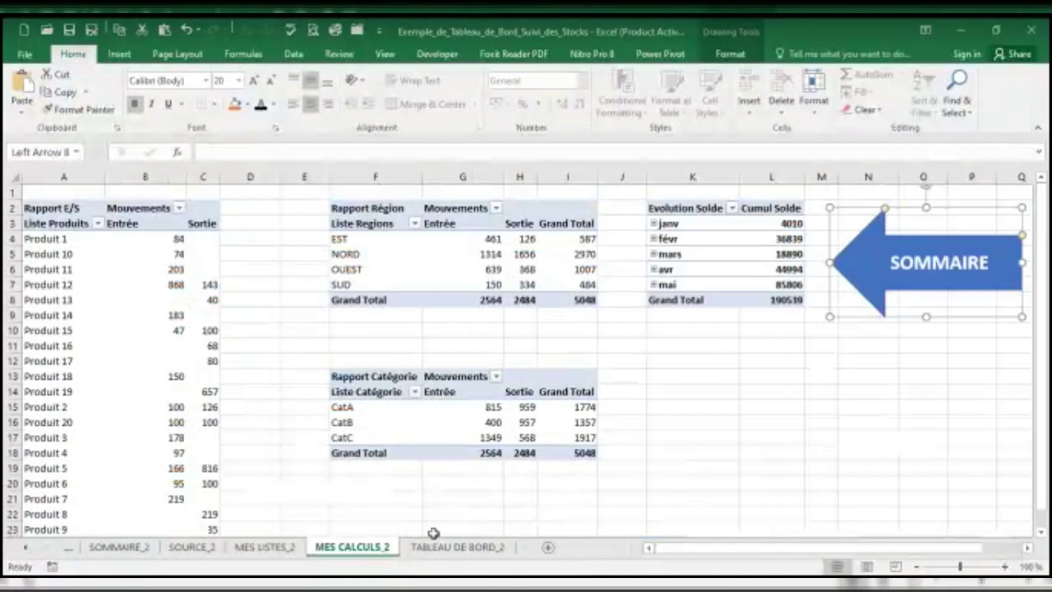
Hyperlink the SOMMAIRE arrow on the MES LISTES_2 sheet to cell A1 of the SOMMAIRE_2 sheet.
left_click(265, 548)
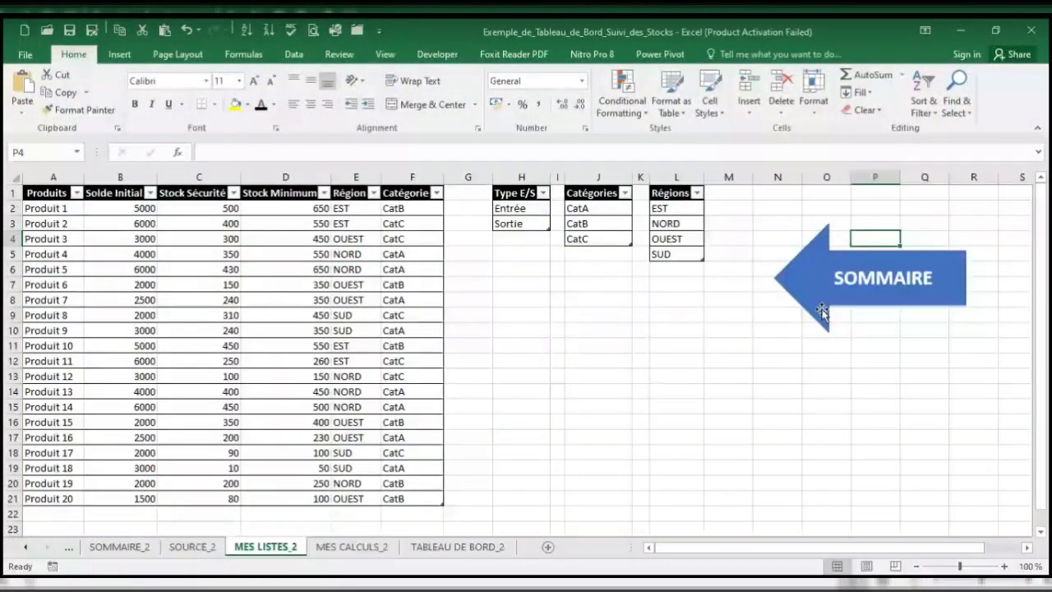
left_click(866, 255)
right_click(866, 253)
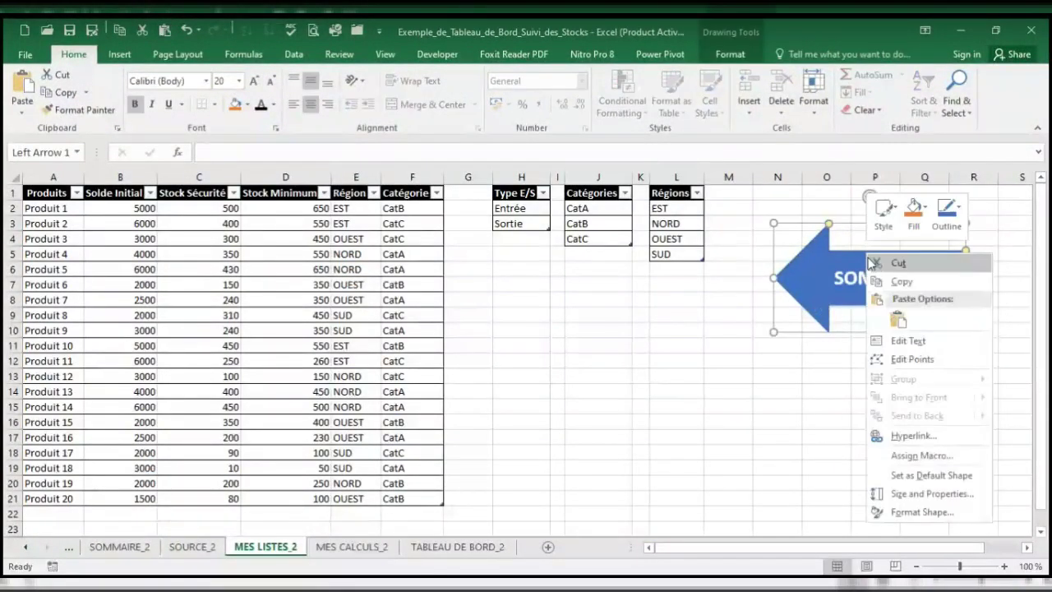
left_click(904, 435)
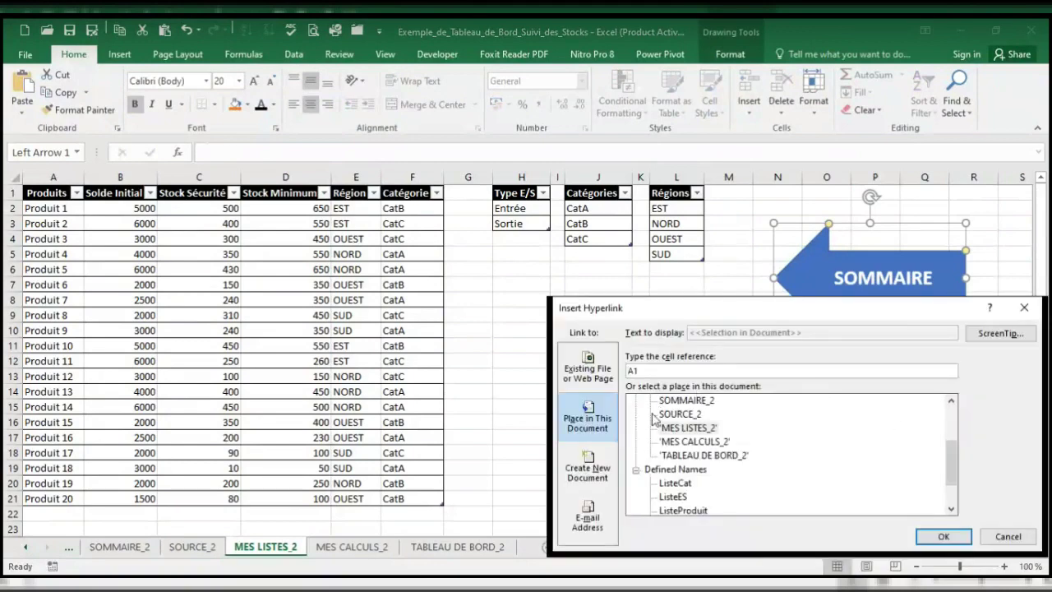
left_click(687, 401)
left_click(946, 536)
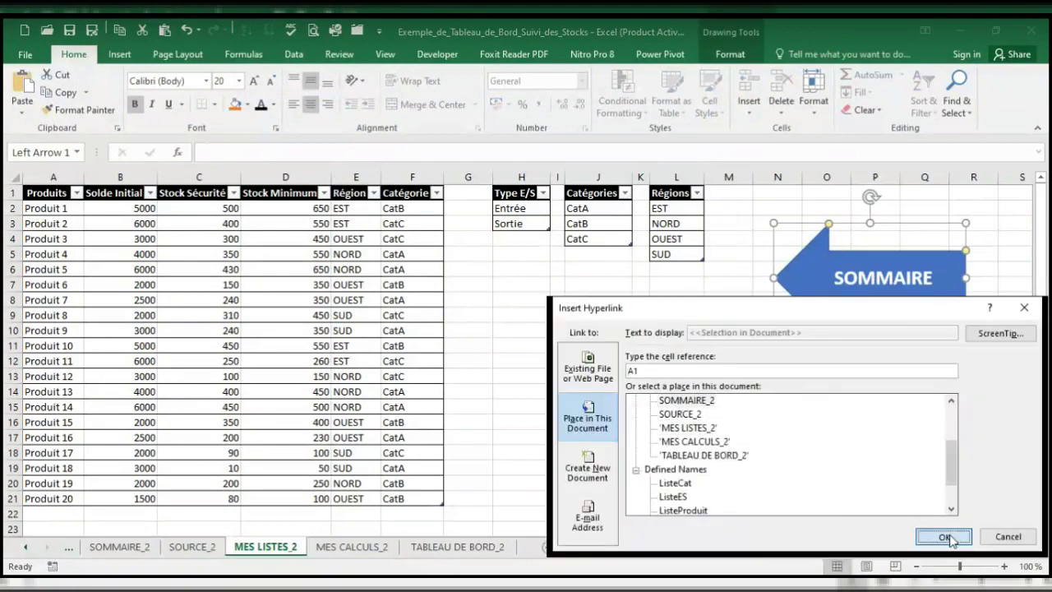
Hyperlink the SOMMAIRE arrow on the SOURCE_2 sheet to cell A1 of the SOMMAIRE_2 sheet.
left_click(192, 547)
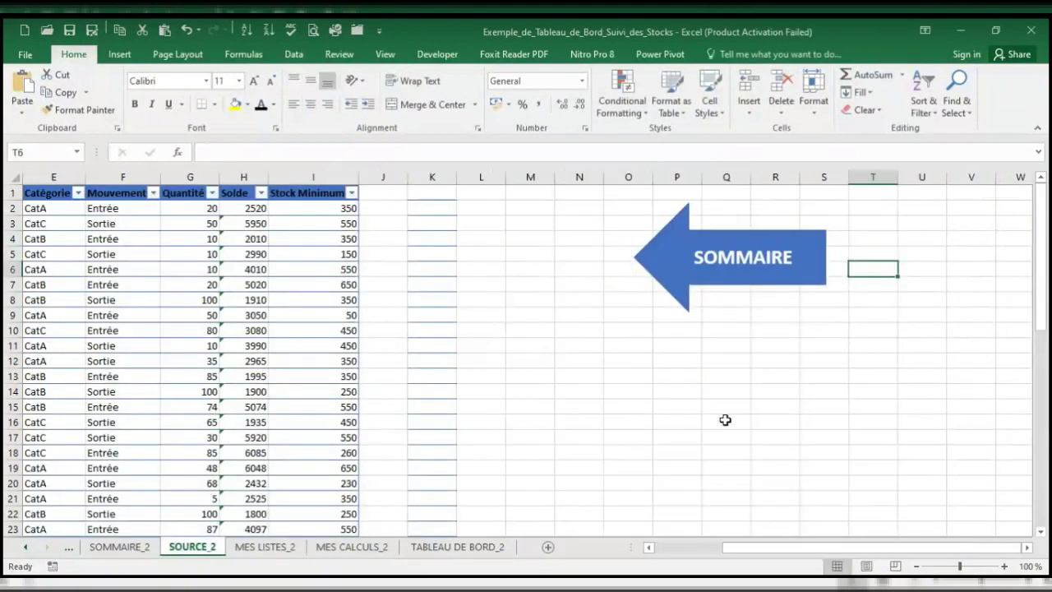
left_click(754, 236)
right_click(754, 237)
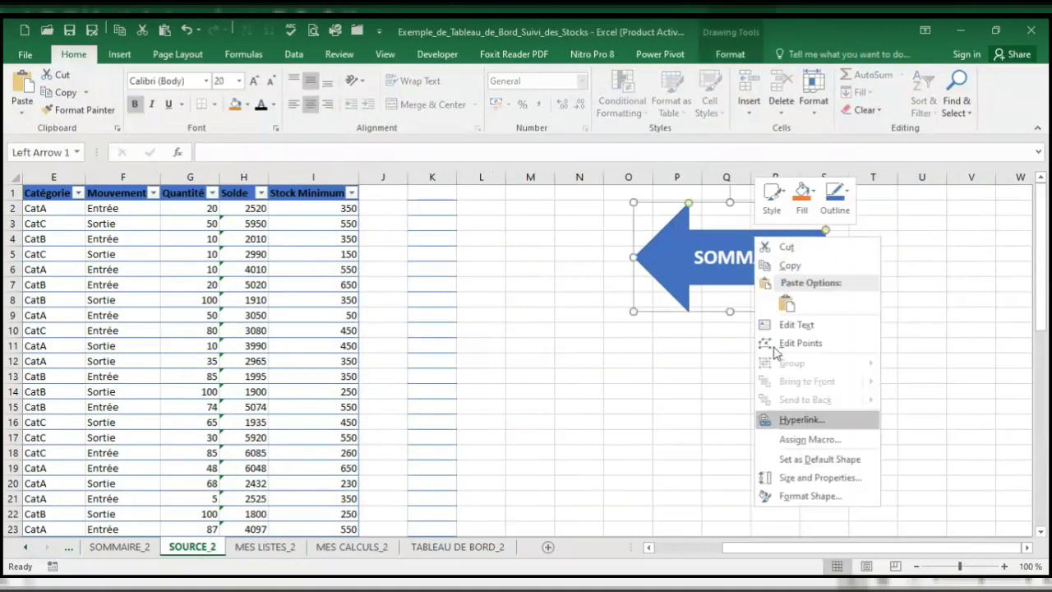
left_click(799, 420)
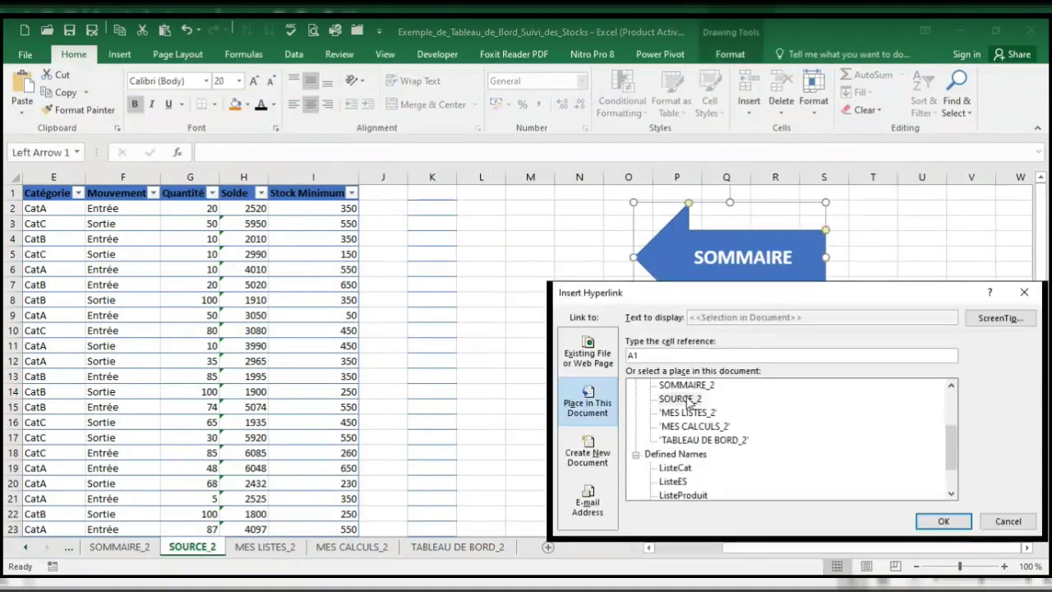
double_click(686, 385)
Test the SOURCE, MES LISTES and MES CALCULS links on SOMMAIRE_2 and the return arrows on their sheets.
left_click(120, 547)
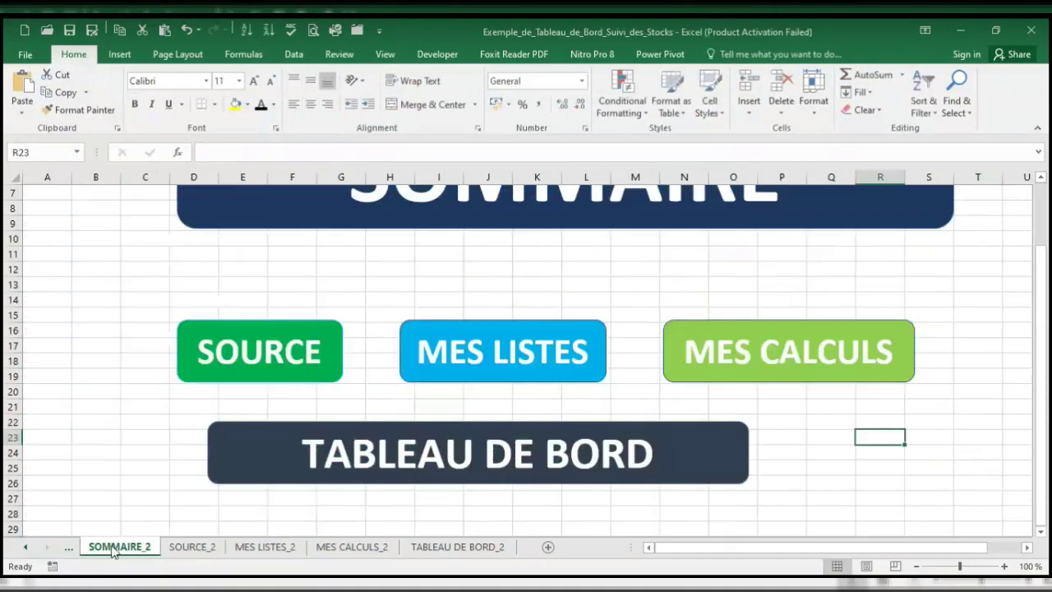
left_click(165, 393)
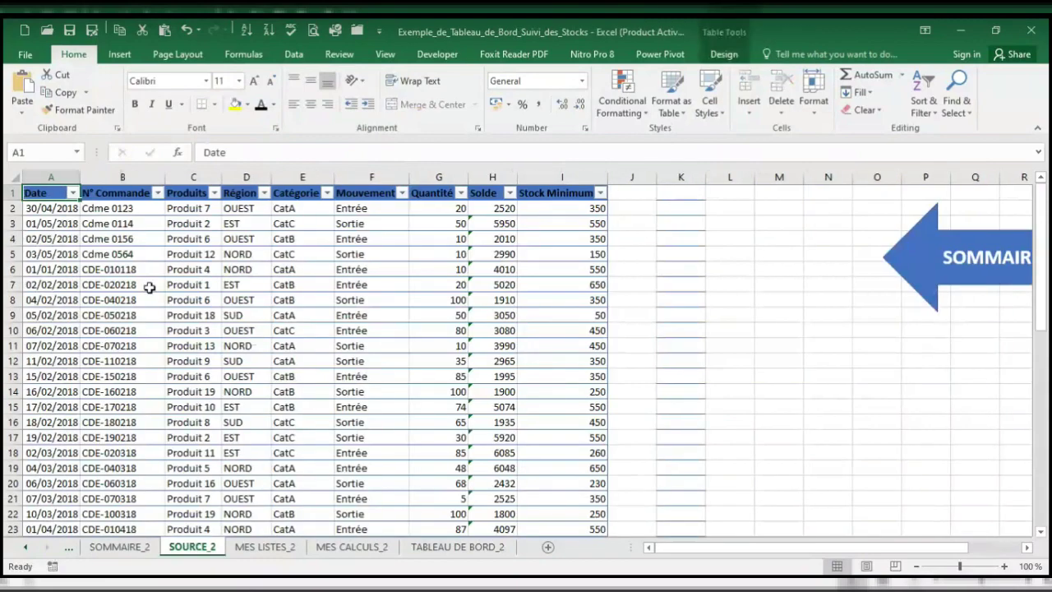
scroll(145, 300, "down", 4)
left_click(954, 256)
left_click(493, 448)
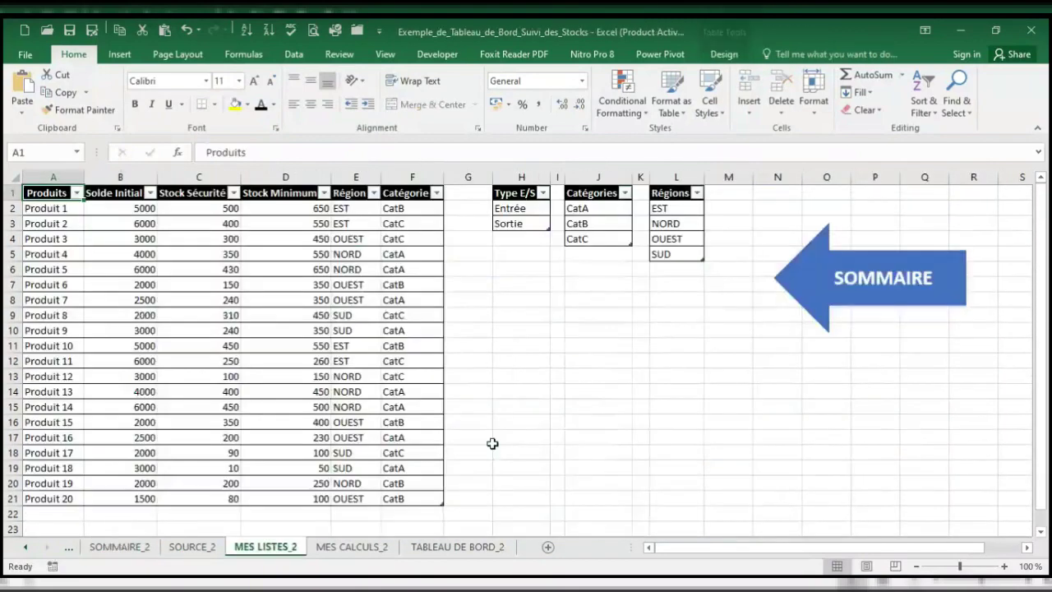
left_click(906, 289)
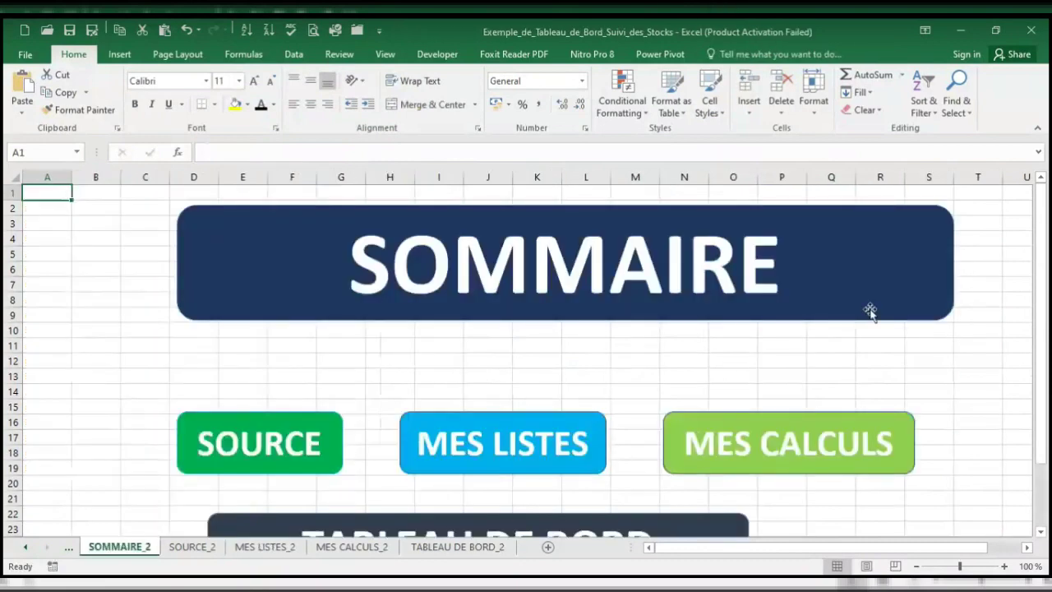
left_click(821, 461)
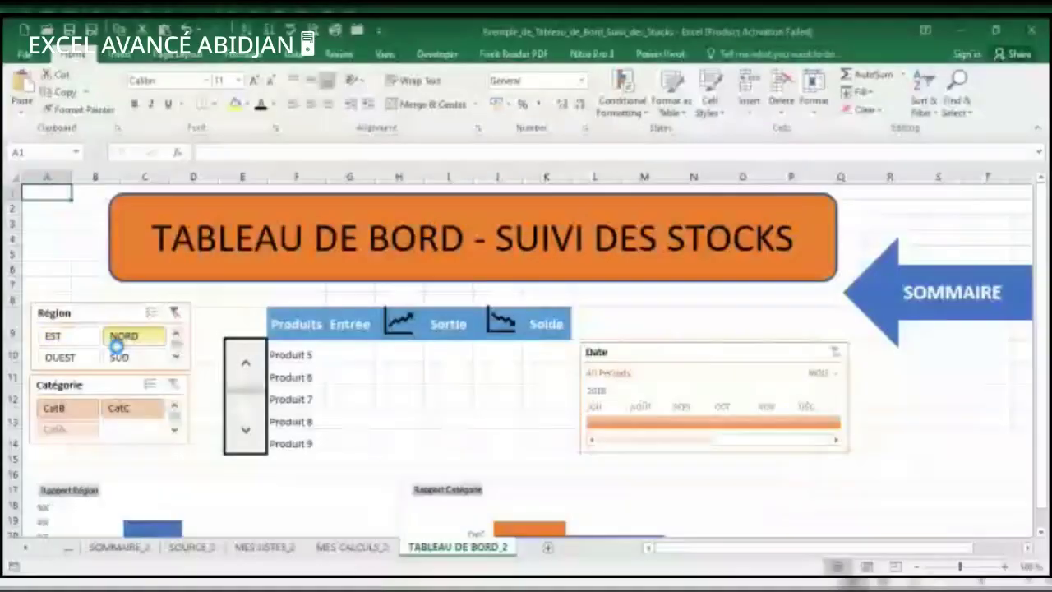
Test the Région slicer on TABLEAU DE BORD_2 by filtering to SUD, and restore all regions.
left_click(118, 357)
left_click(142, 334)
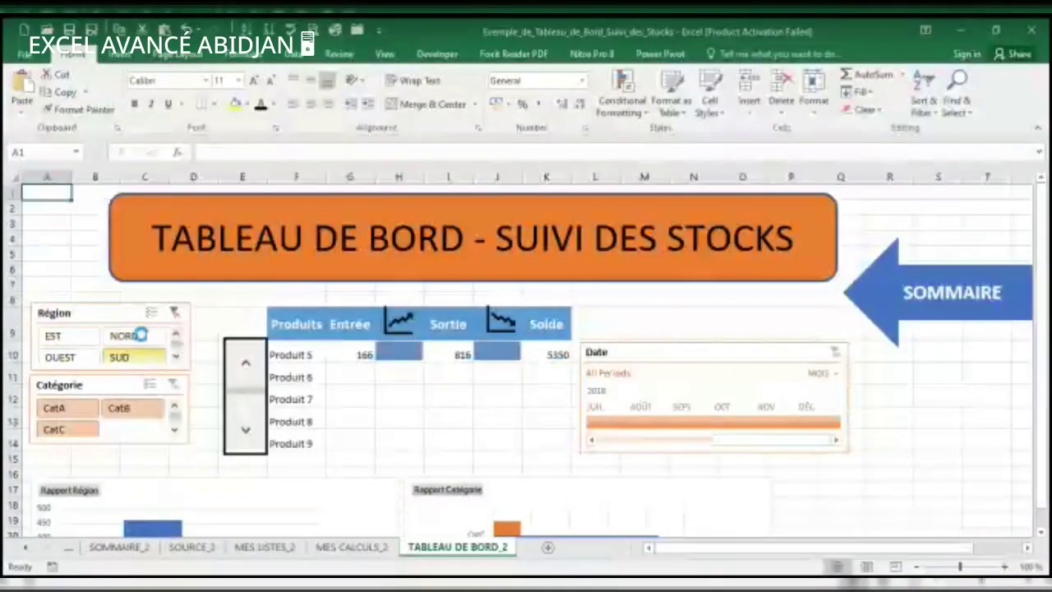
left_click(151, 355)
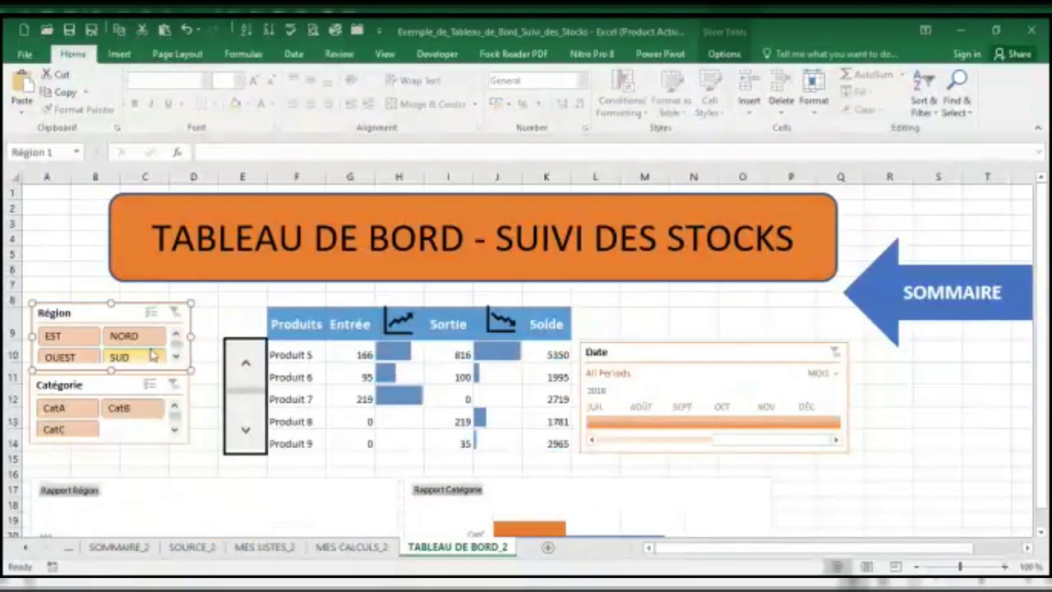
scroll(151, 354, "down", 1)
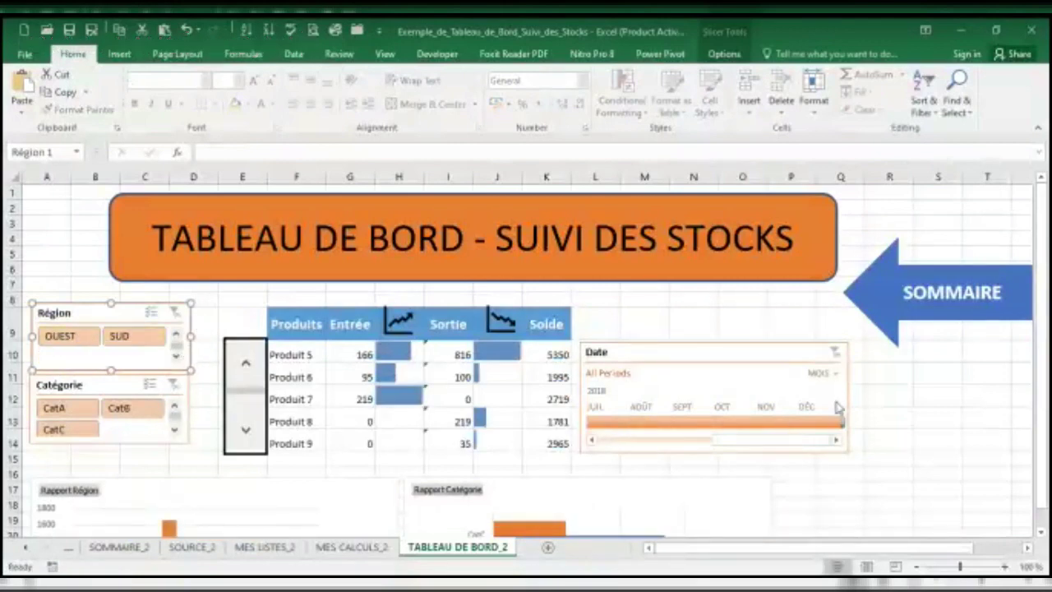
Follow the SOMMAIRE arrow and the TABLEAU DE BORD link back to the dashboard and examine its charts.
left_click(938, 292)
scroll(863, 436, "down", 3)
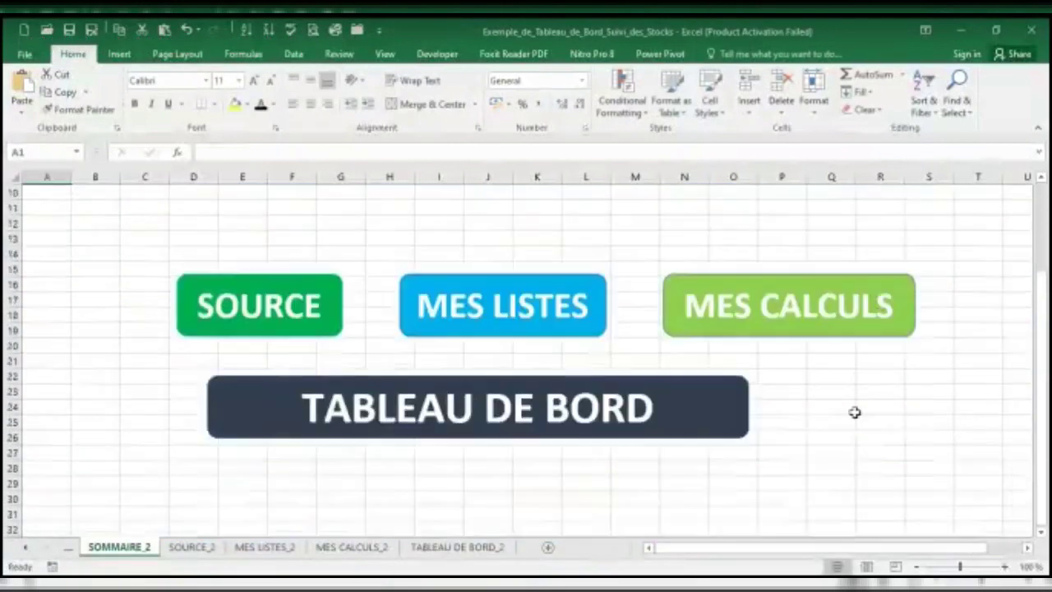
left_click(669, 403)
left_click_drag(1042, 191, 1046, 421)
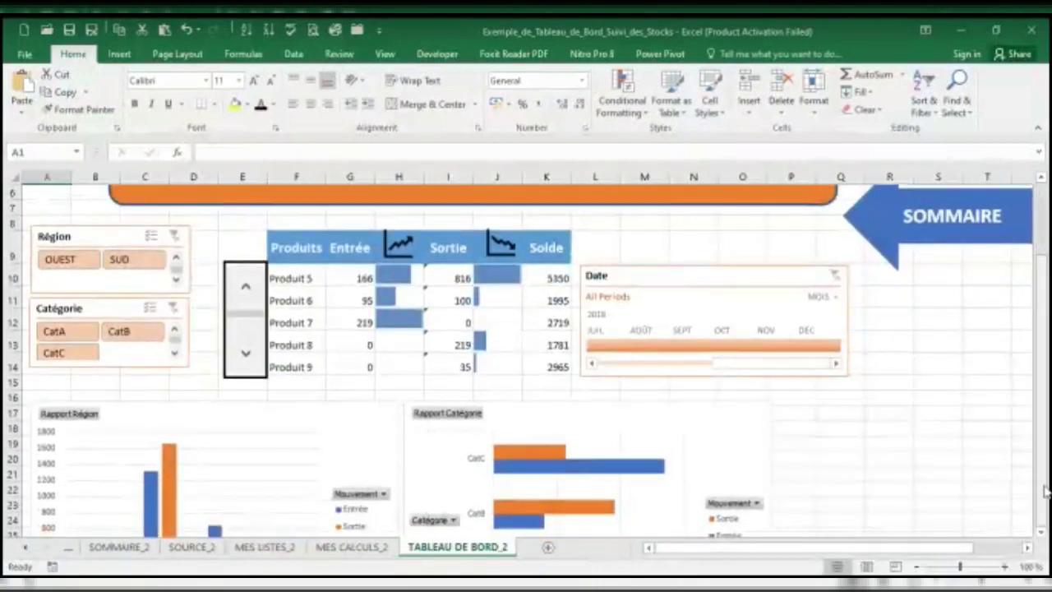
left_click(1043, 533)
scroll(1042, 533, "down", 5)
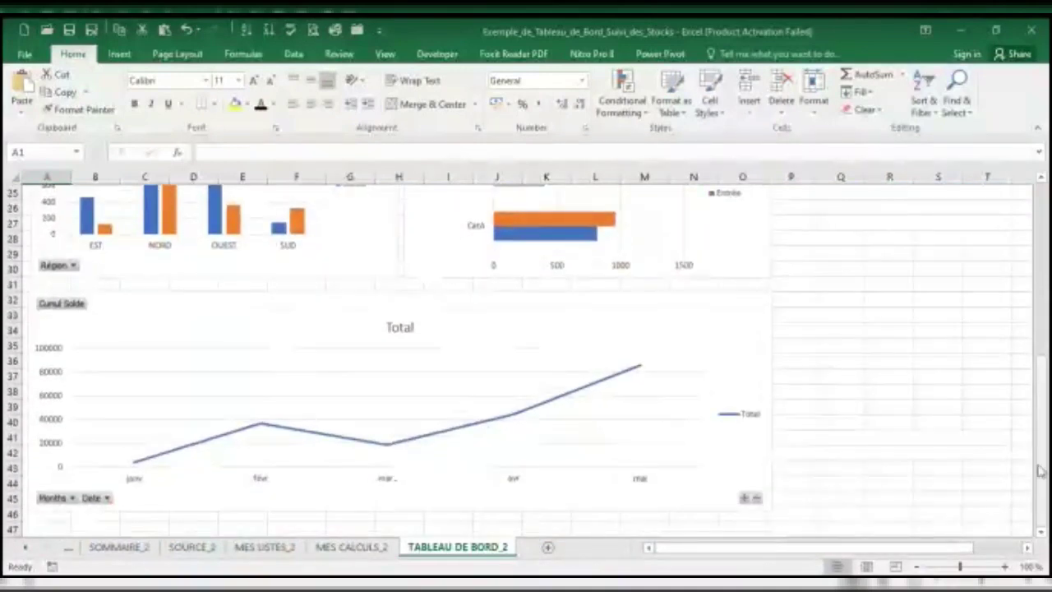
scroll(1047, 188, "up", 5)
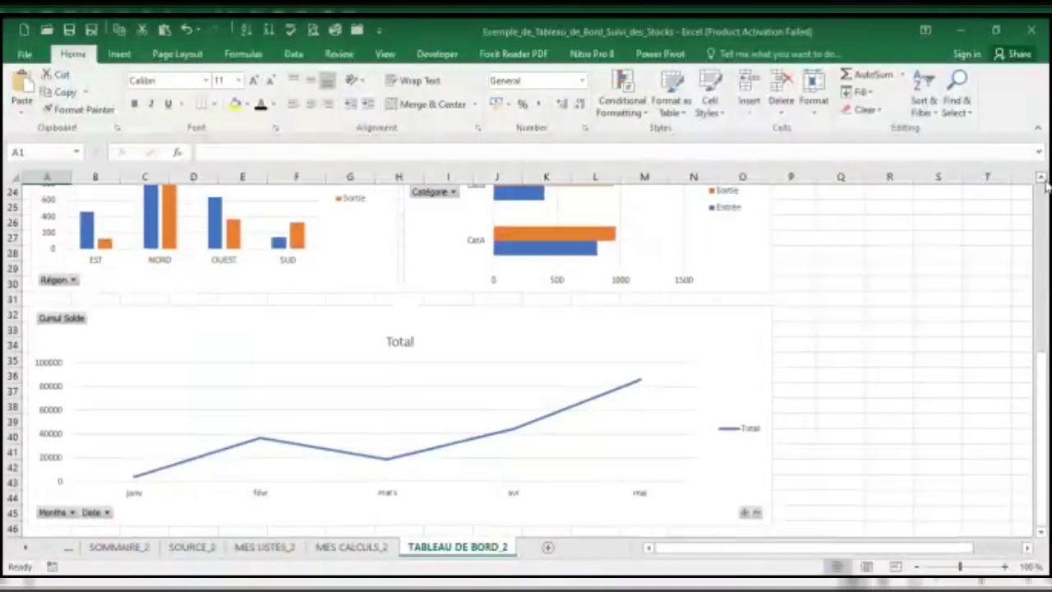
scroll(1047, 187, "up", 3)
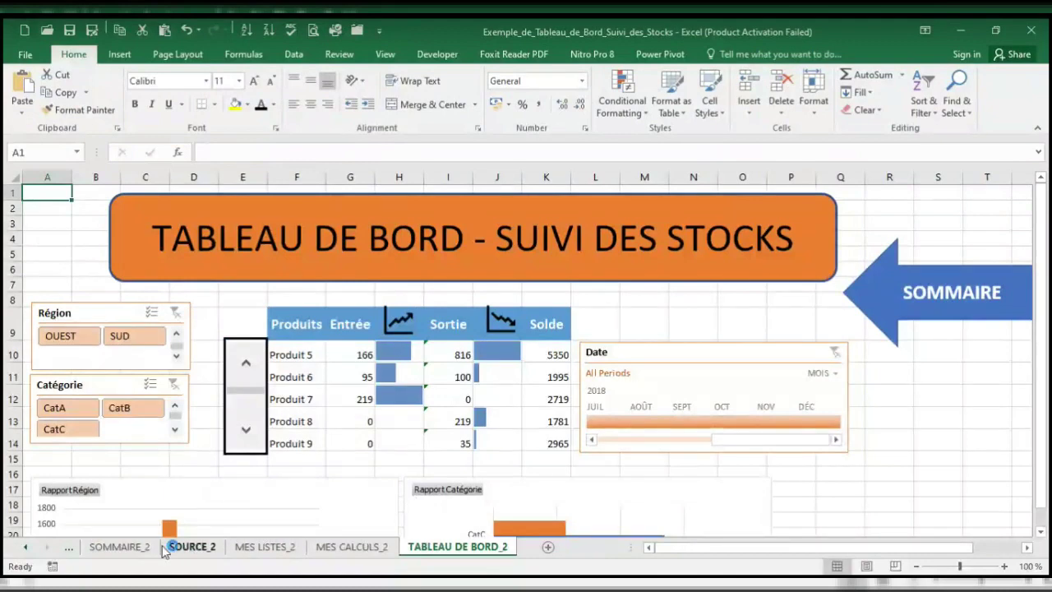
Go through SOMMAIRE_2 to the SOURCE_2 sheet and inspect the Solde formula in cell H3.
left_click(117, 546)
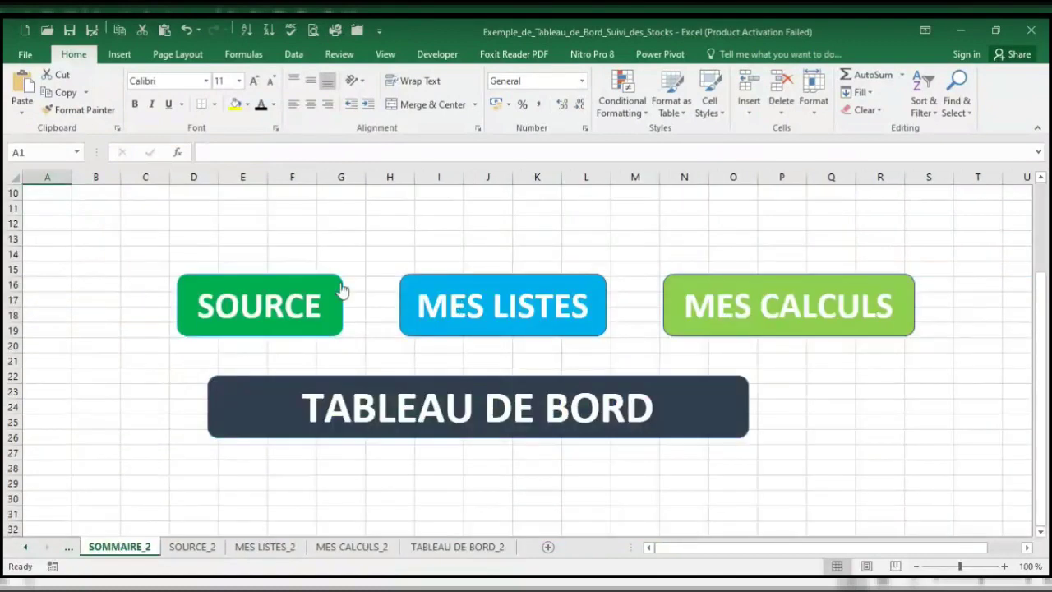
scroll(658, 347, "up", 3)
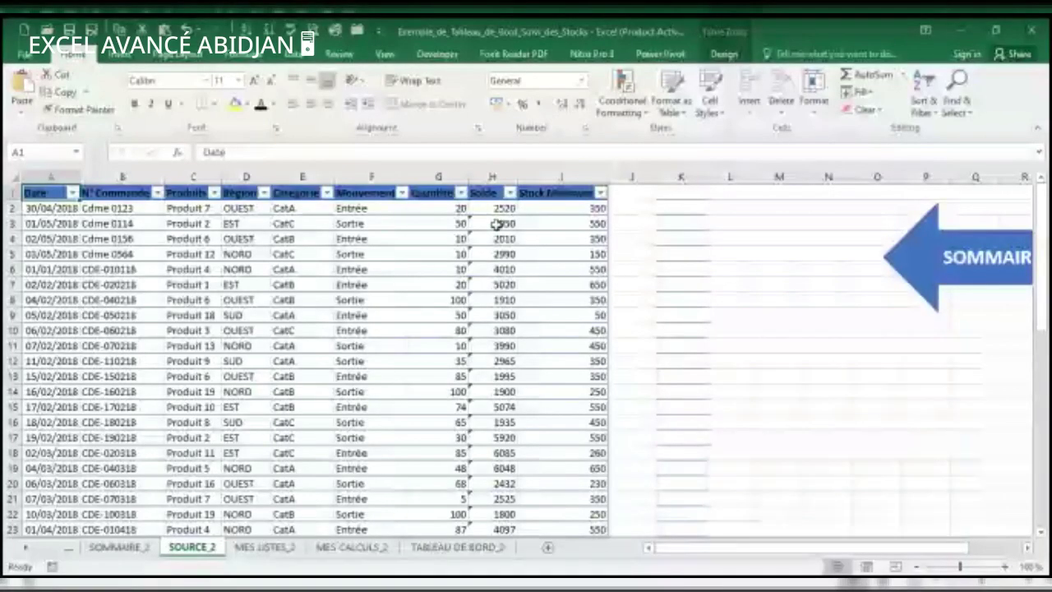
left_click(497, 223)
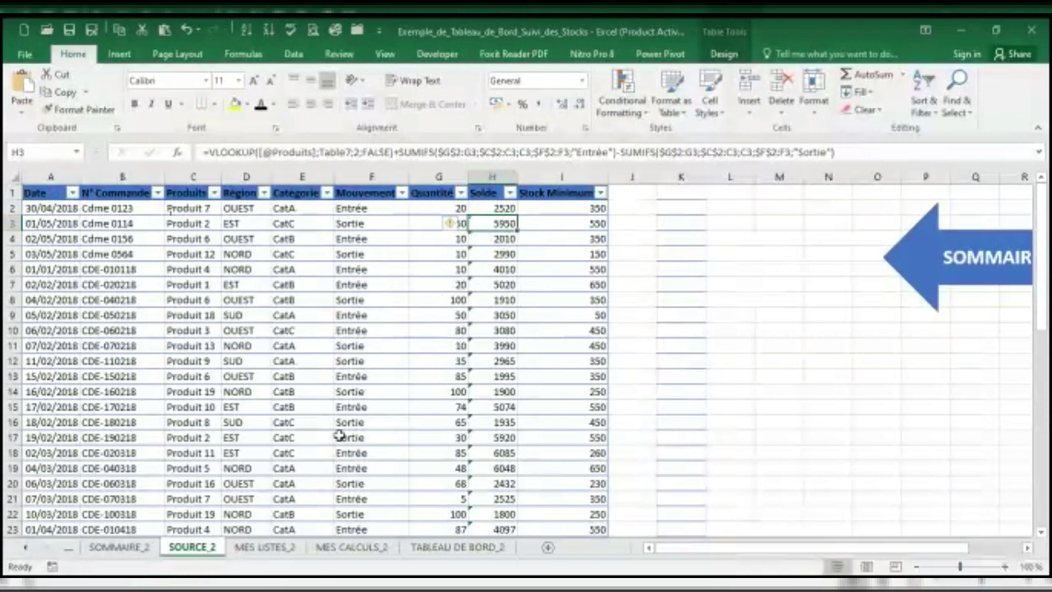
Review the lists on the MES LISTES_2 sheet and the PivotTables on the MES CALCULS_2 sheet.
left_click(262, 547)
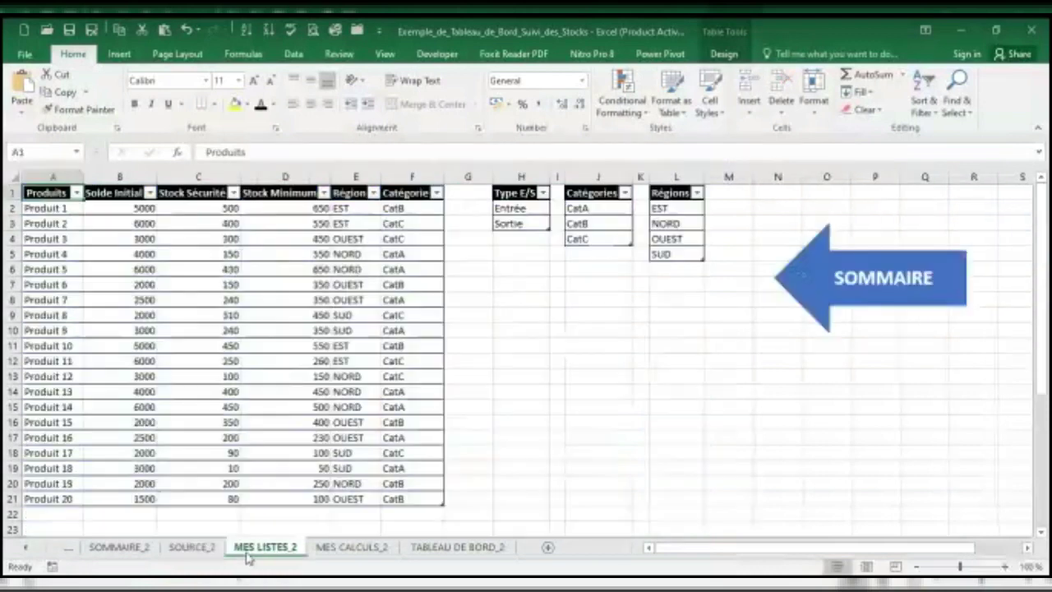
scroll(354, 469, "down", 1)
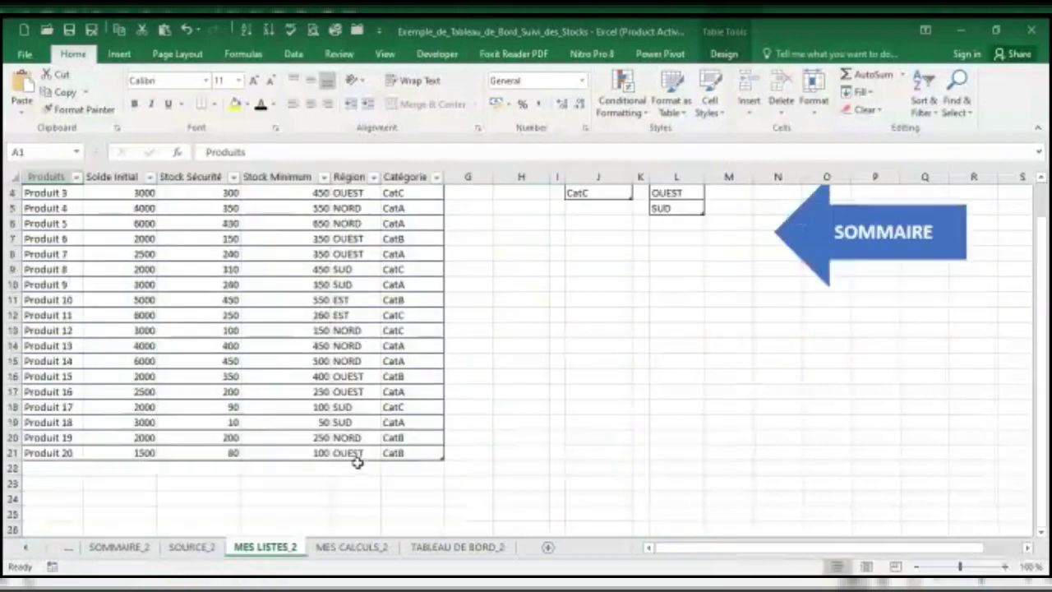
left_click(330, 551)
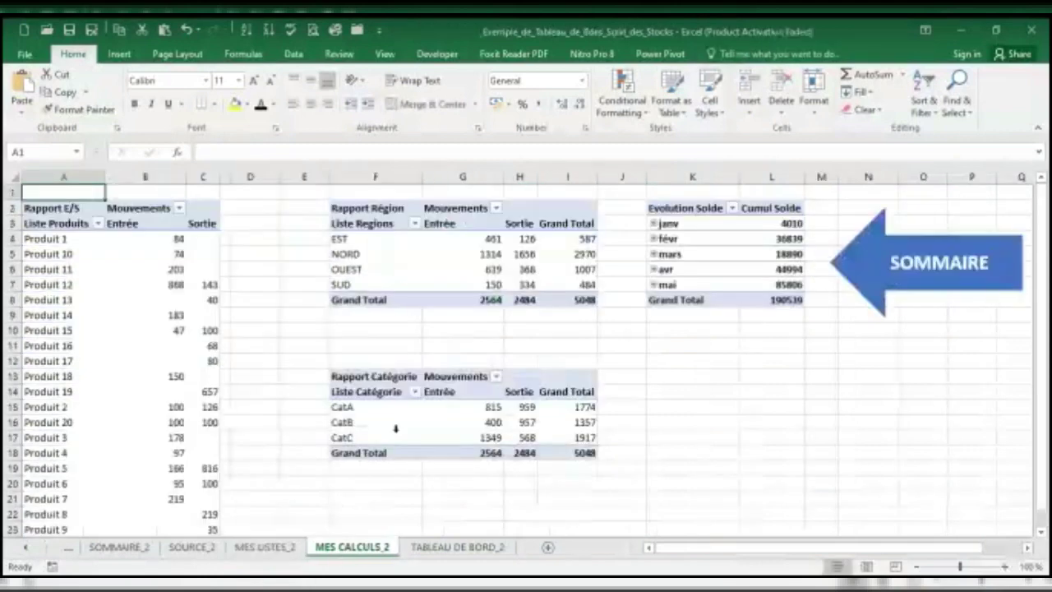
Test the dashboard's product scroll bar in both directions, finishing with Produit 1 as the first listed product.
left_click(431, 548)
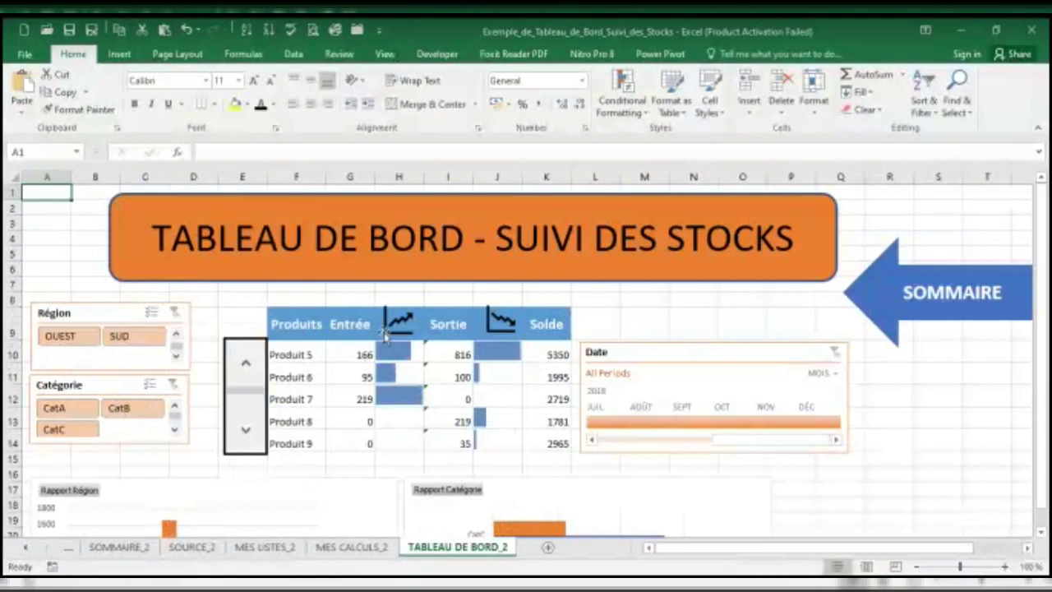
left_click(247, 364)
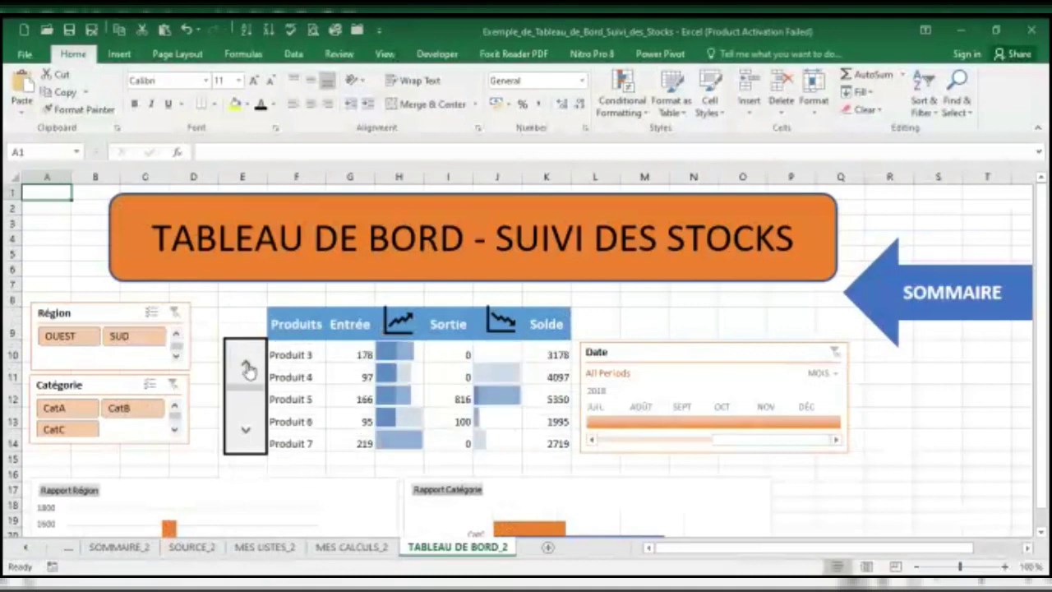
left_click(245, 364)
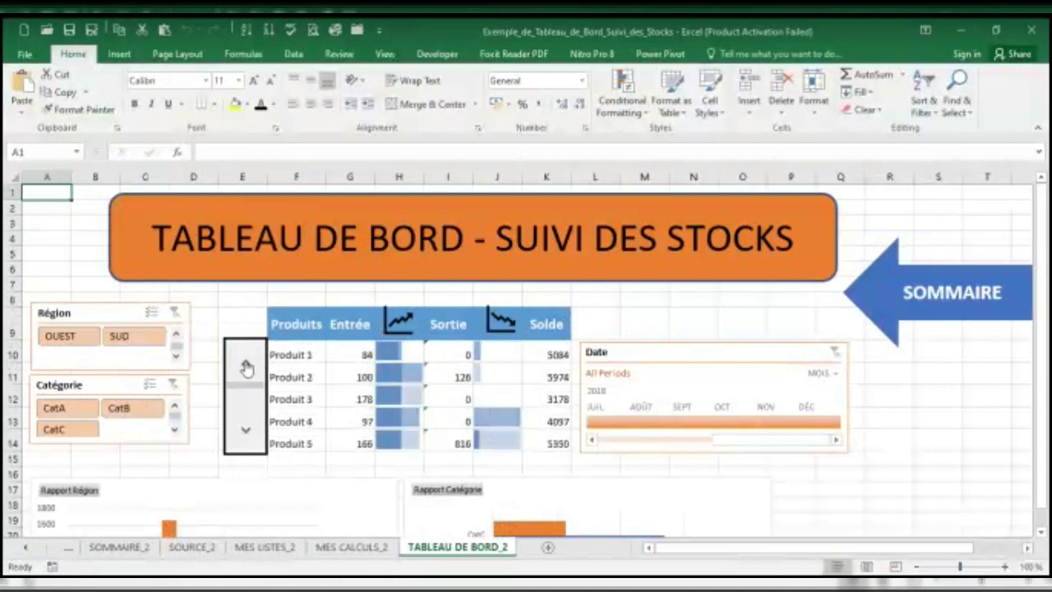
left_click(241, 433)
left_click(241, 433)
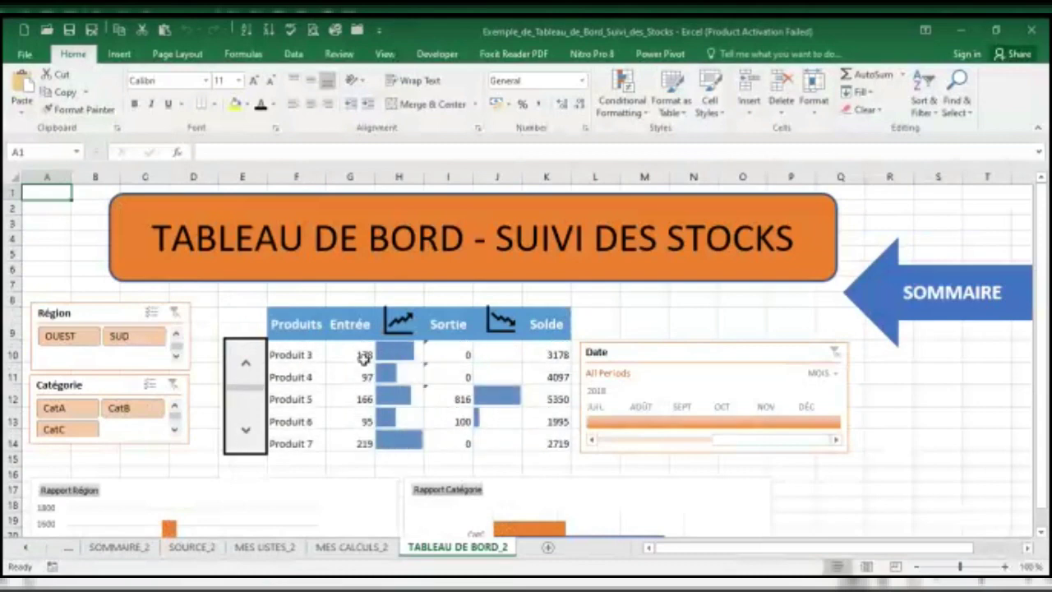
left_click(243, 365)
left_click(244, 365)
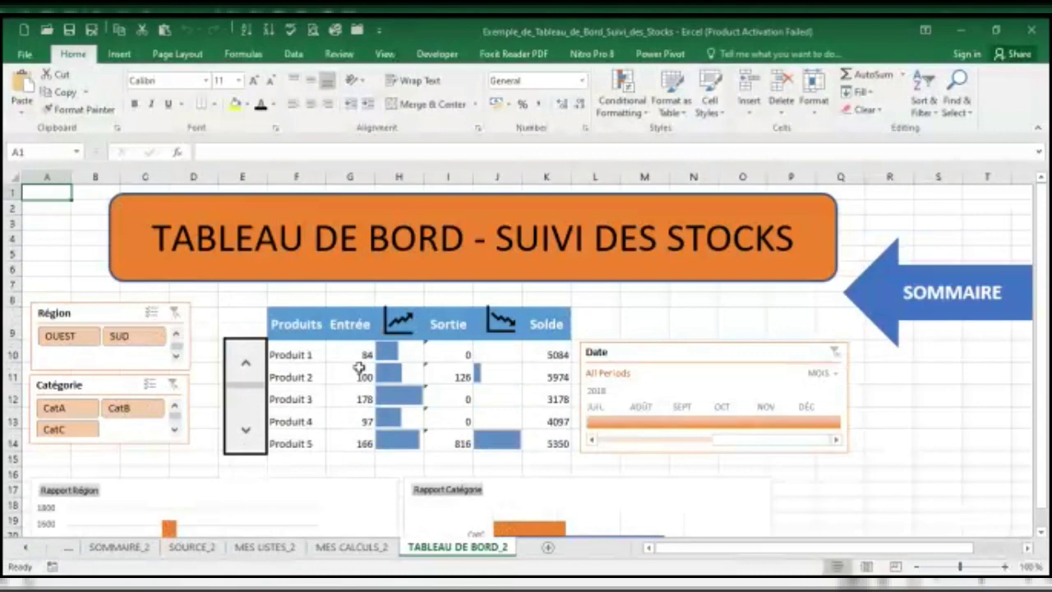
Inspect the dashboard formulas in cells G10 and F10 and compare them with the Rapport E/S PivotTable on MES CALCULS_2.
left_click(353, 354)
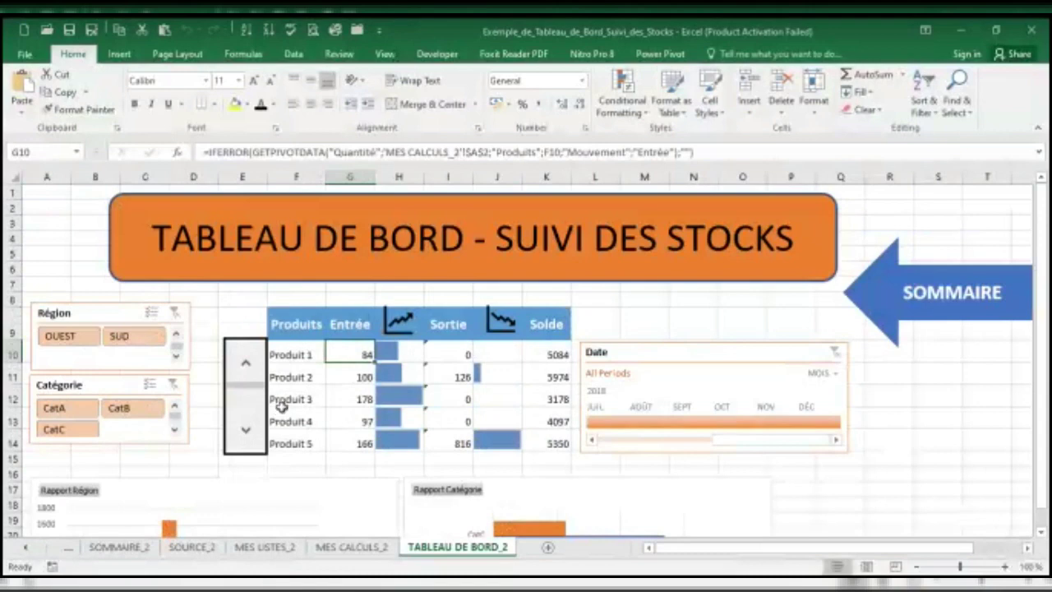
left_click(361, 548)
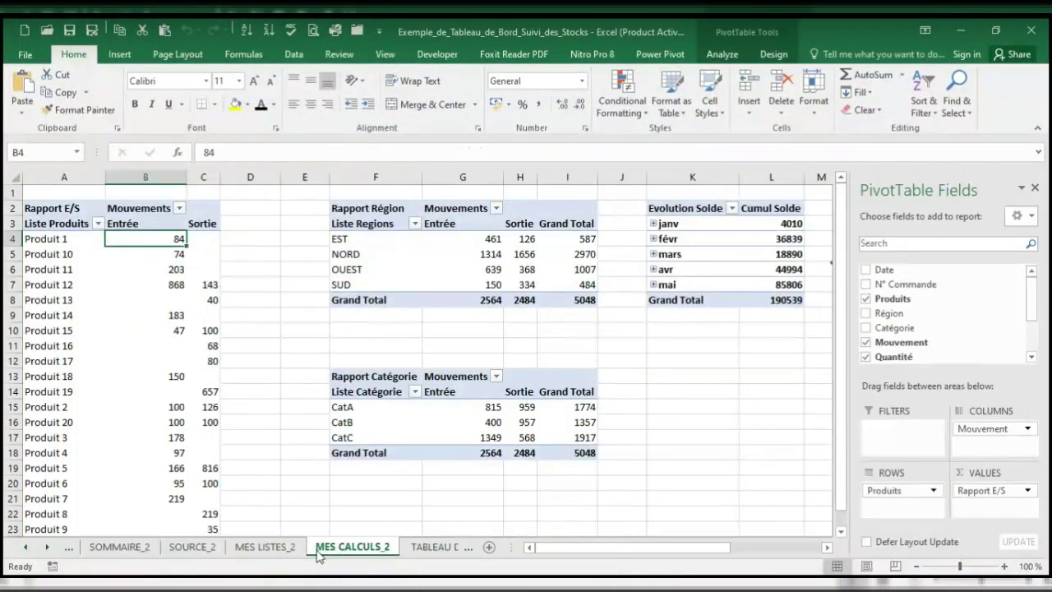
left_click(420, 549)
left_click(420, 549)
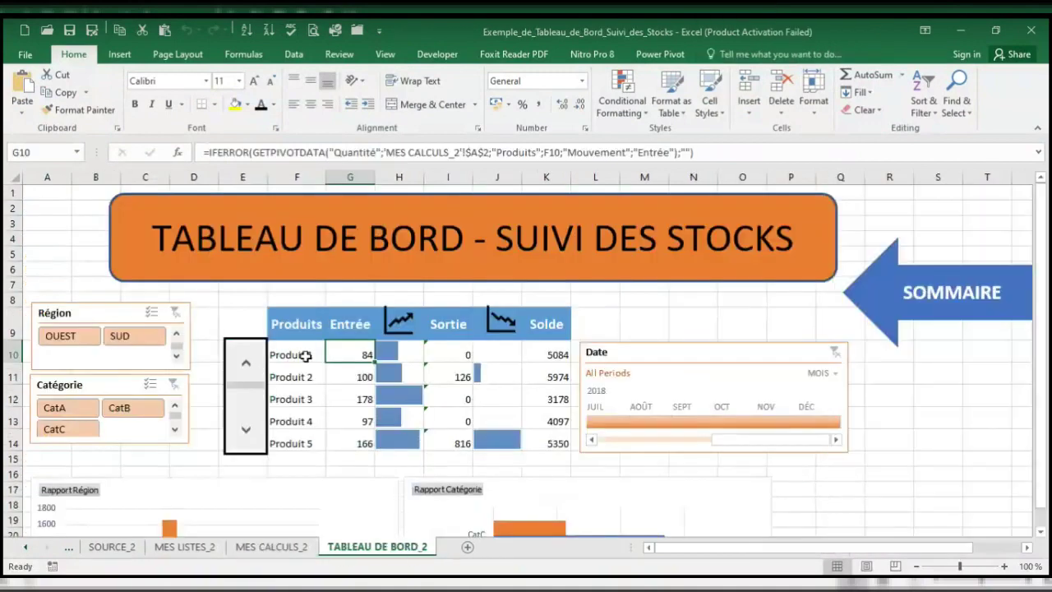
left_click(300, 356)
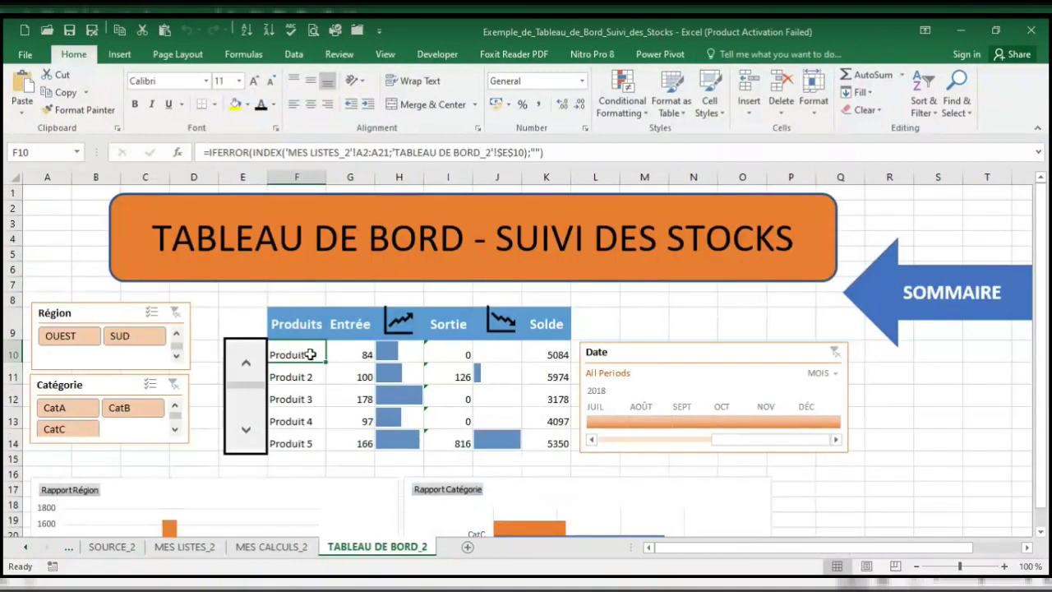
left_click(274, 549)
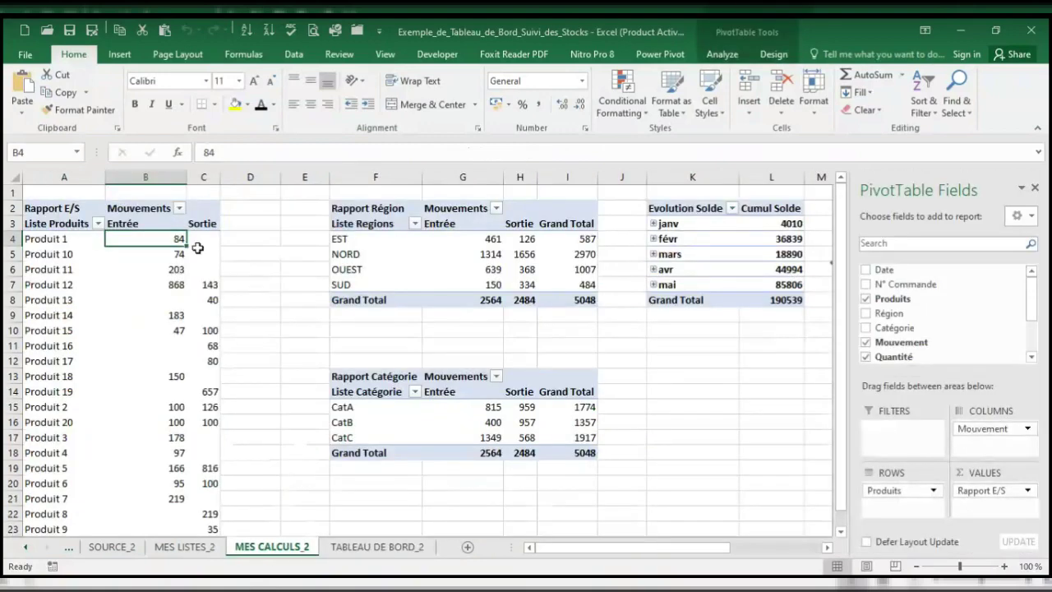
left_click(380, 549)
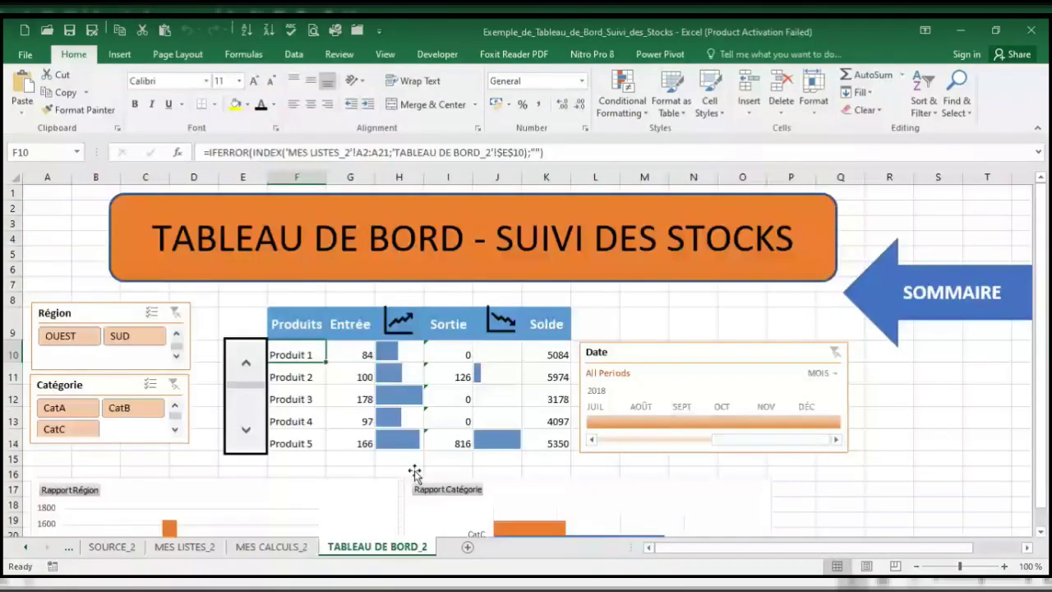